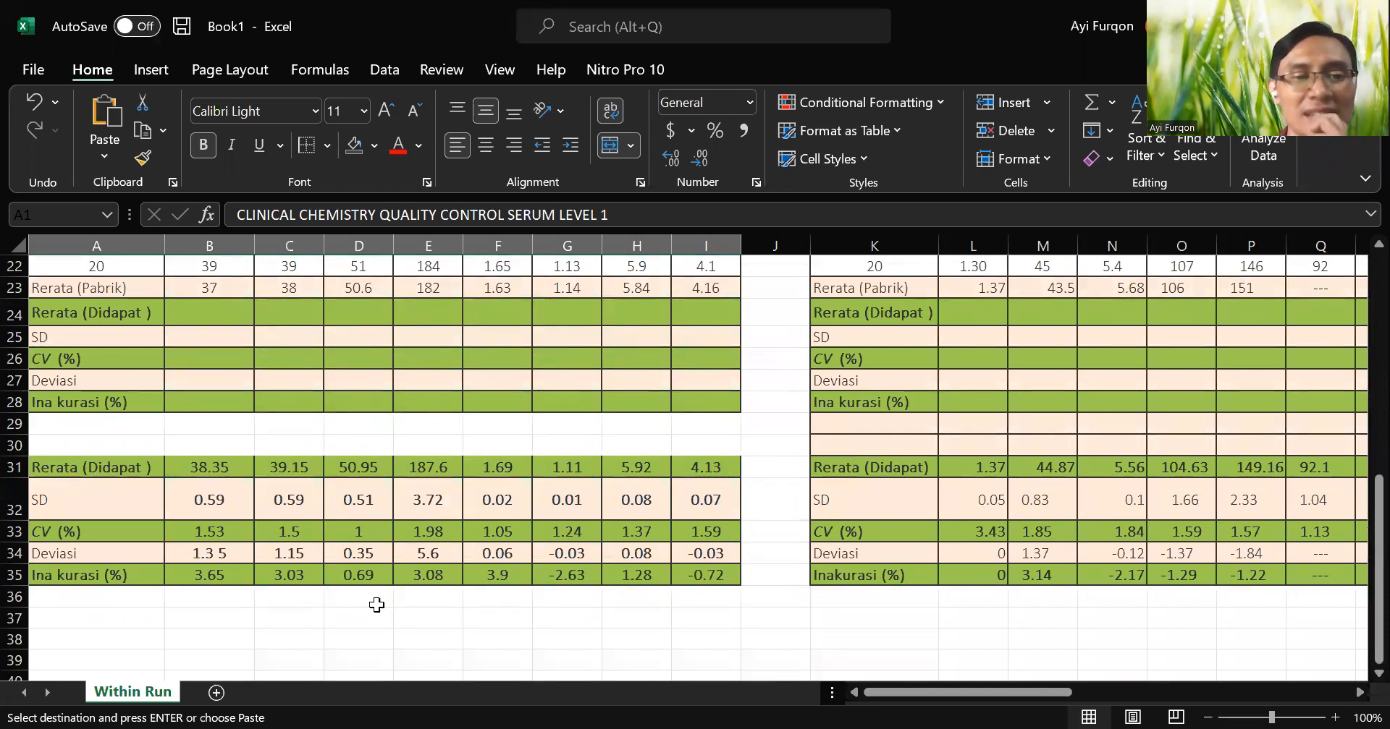
Remove the stray space from the label in cell A35 so that it reads "Inakurasi (%)".
{"action": "left_click", "coordinate": [47, 573]}
{"action": "double_click", "coordinate": [47, 572]}
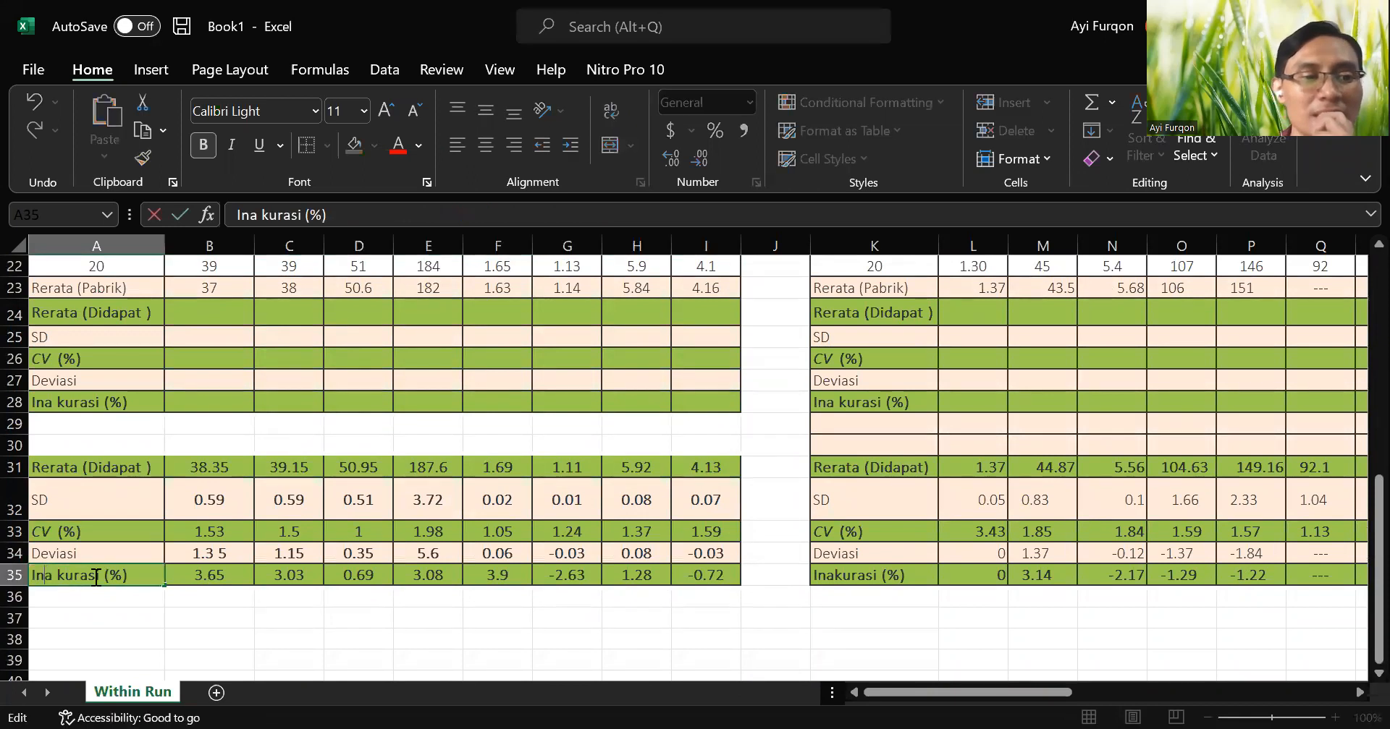
{"action": "key", "text": "BackSpace"}
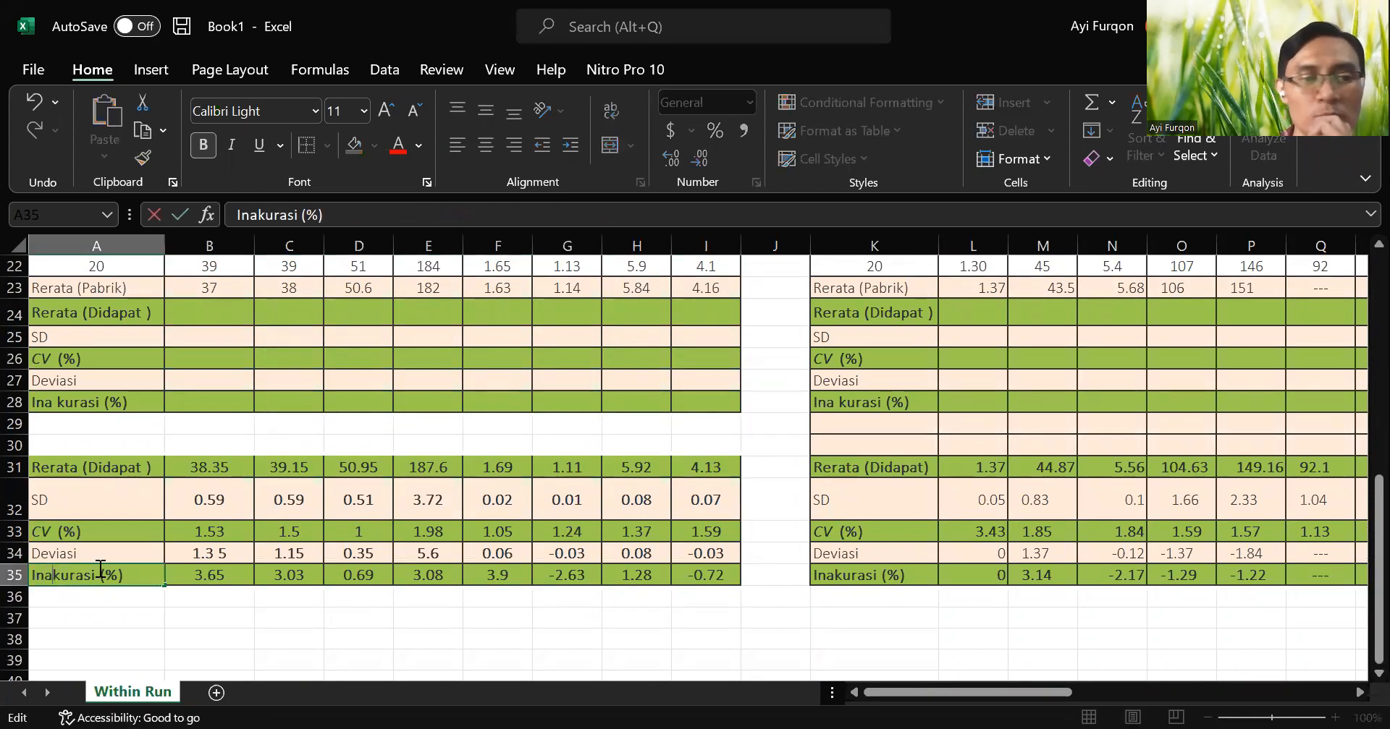
{"action": "key", "text": "Return"}
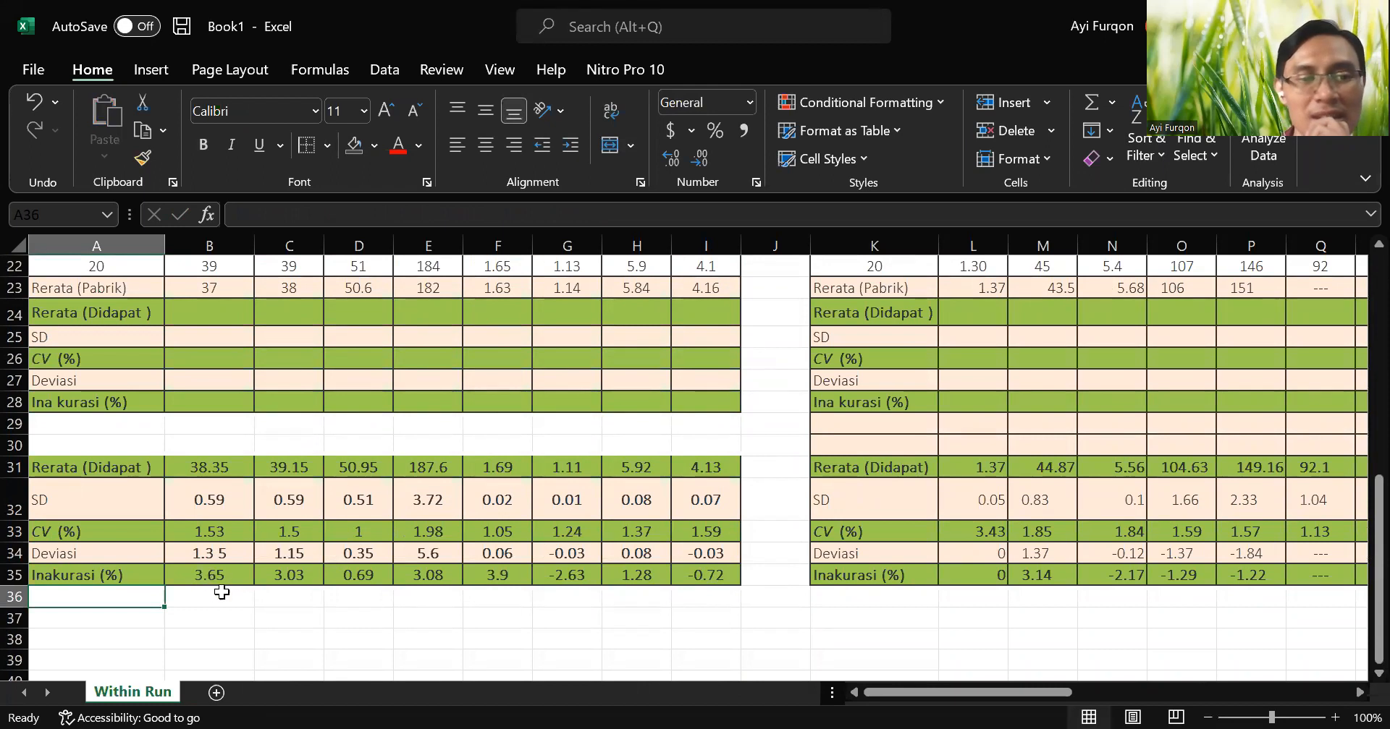
Correct the label in cell A28 to "Inakurasi (%)" by removing its stray space.
{"action": "scroll", "coordinate": [278, 522], "scroll_direction": "up", "scroll_amount": 2}
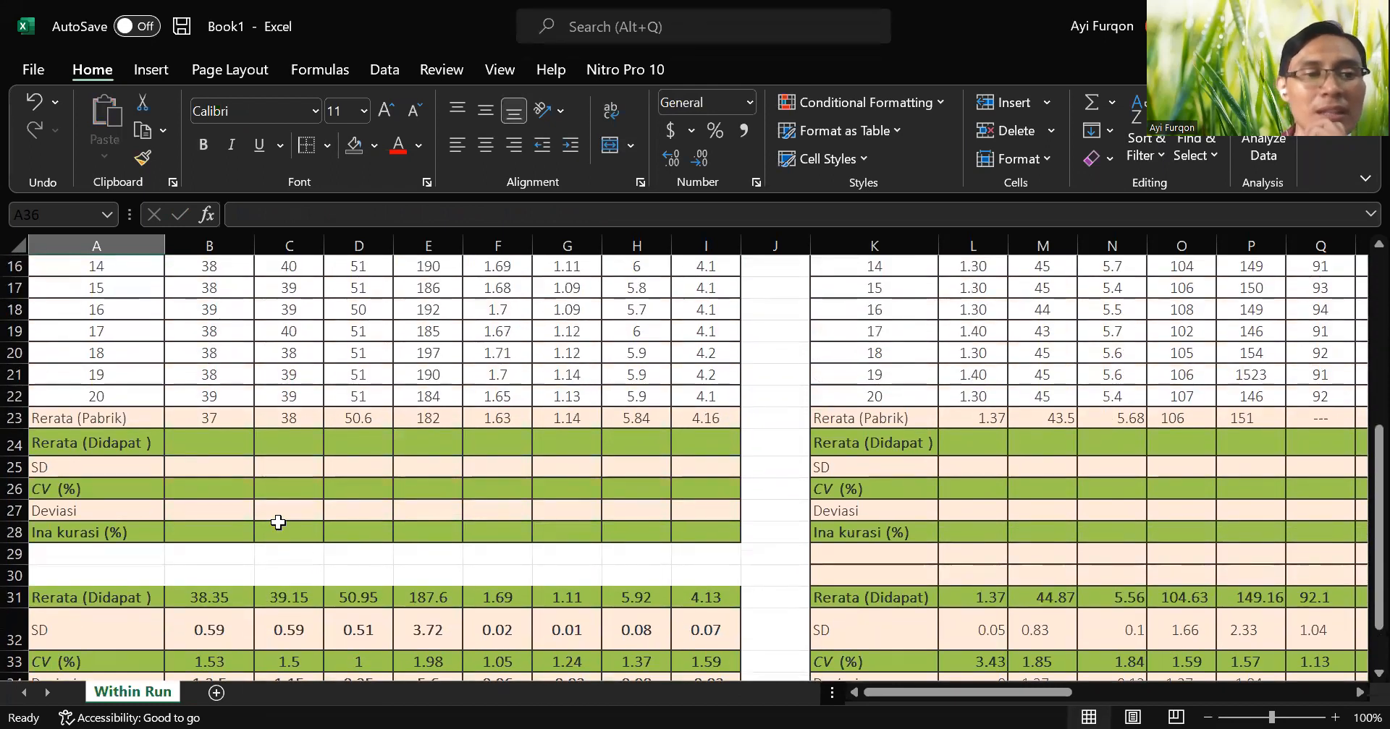
{"action": "scroll", "coordinate": [279, 521], "scroll_direction": "down", "scroll_amount": 2}
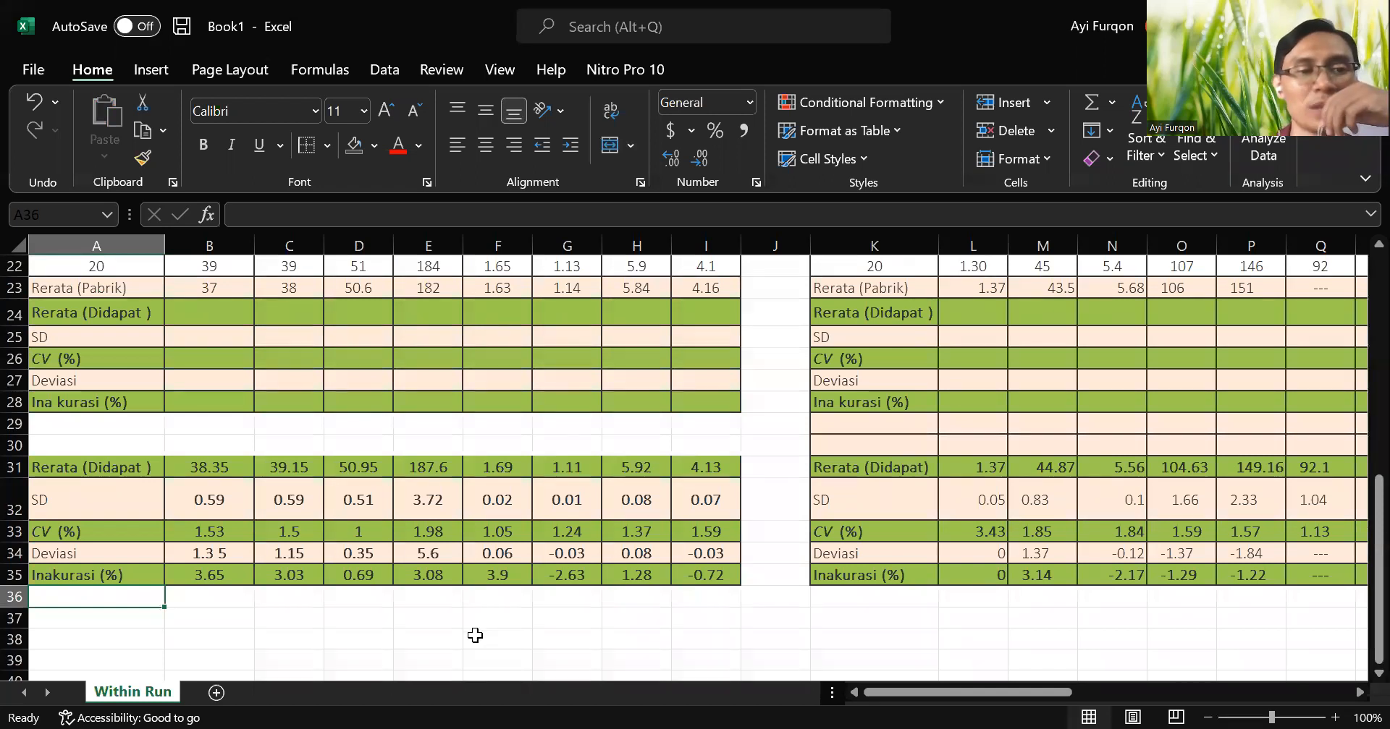
{"action": "left_click", "coordinate": [86, 400]}
{"action": "double_click", "coordinate": [58, 403]}
{"action": "key", "text": "BackSpace"}
{"action": "key", "text": "Return"}
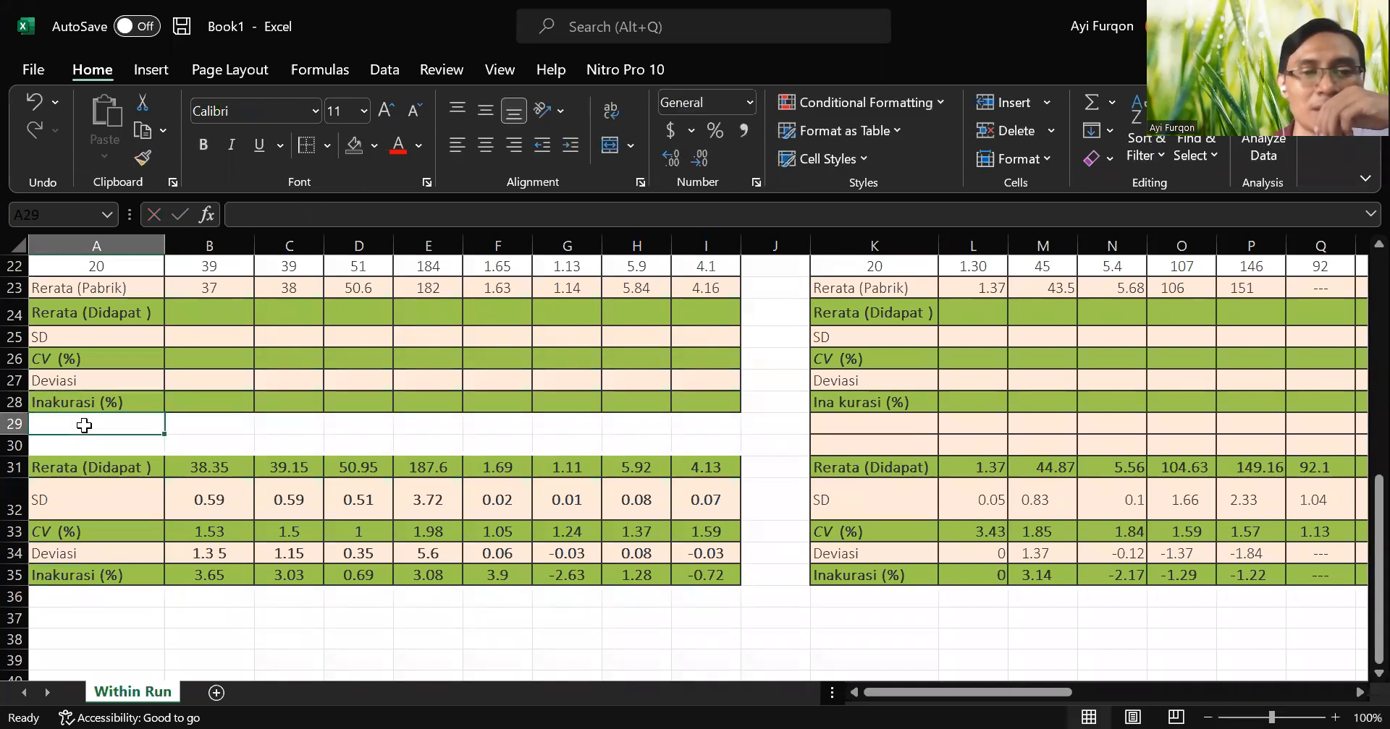
{"action": "scroll", "coordinate": [85, 425], "scroll_direction": "up", "scroll_amount": 7}
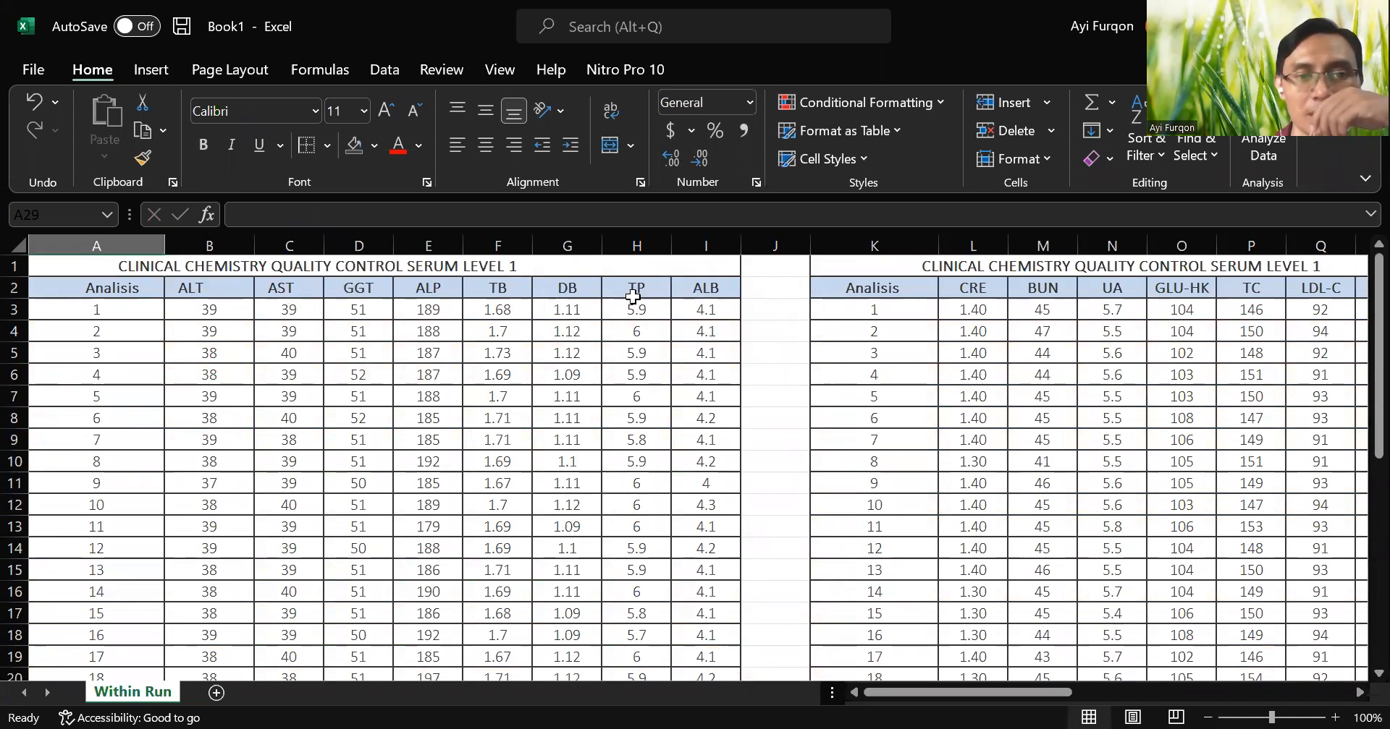
{"action": "left_click", "coordinate": [517, 293]}
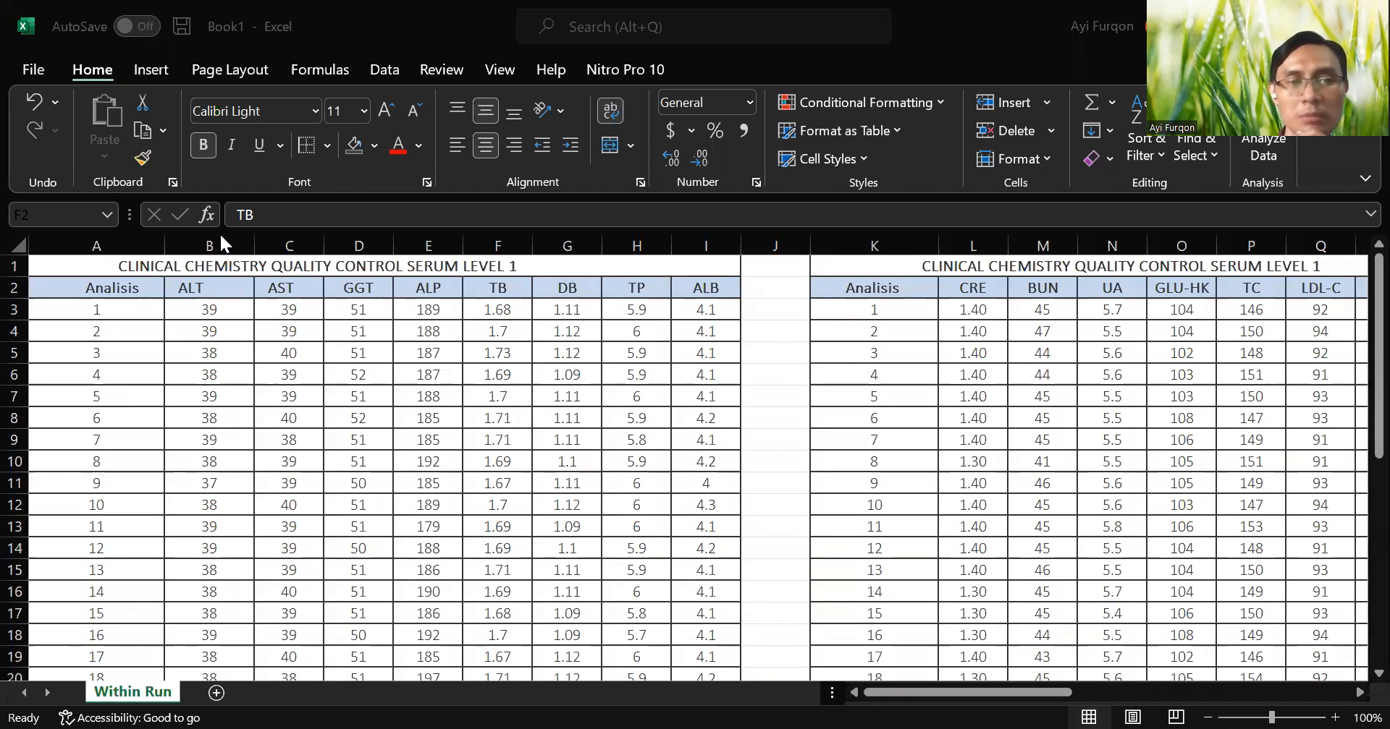
{"action": "left_click_drag", "start_coordinate": [220, 243], "coordinate": [290, 246]}
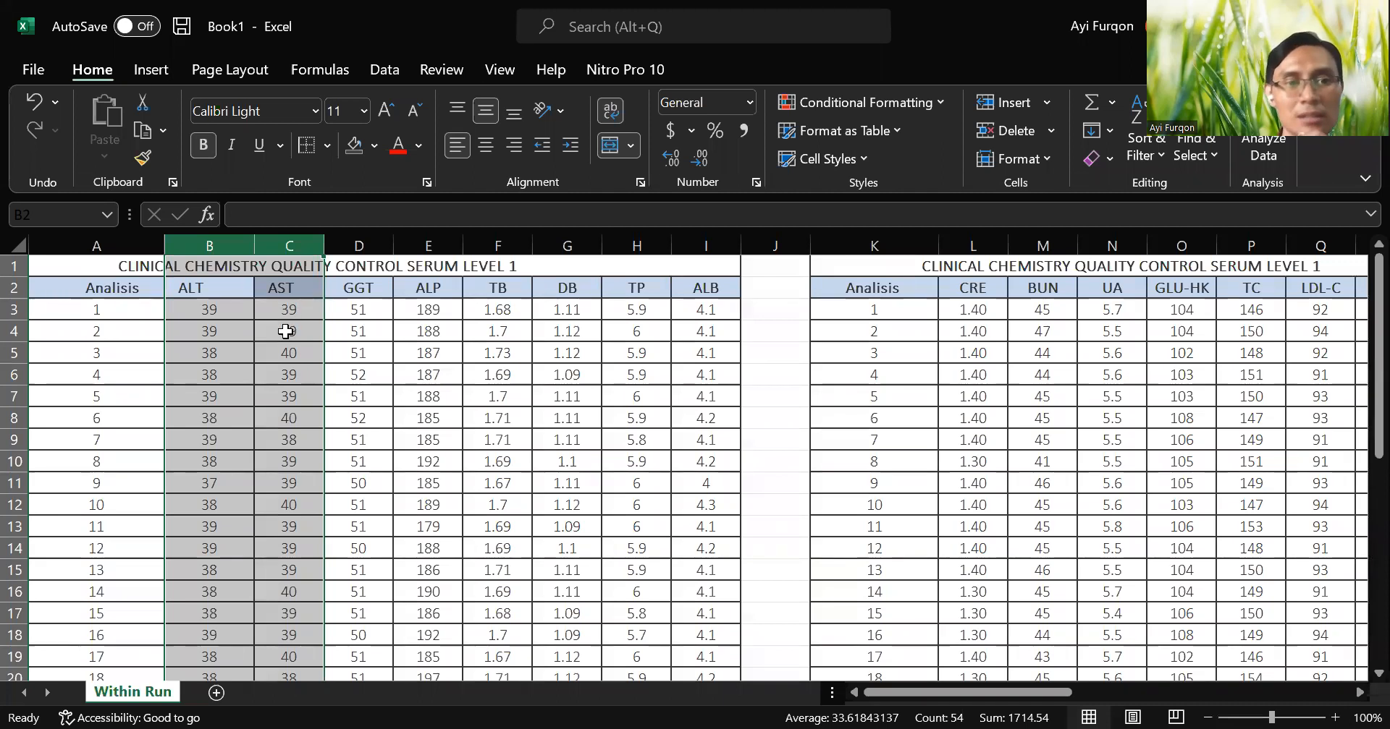
{"action": "left_click", "coordinate": [475, 266]}
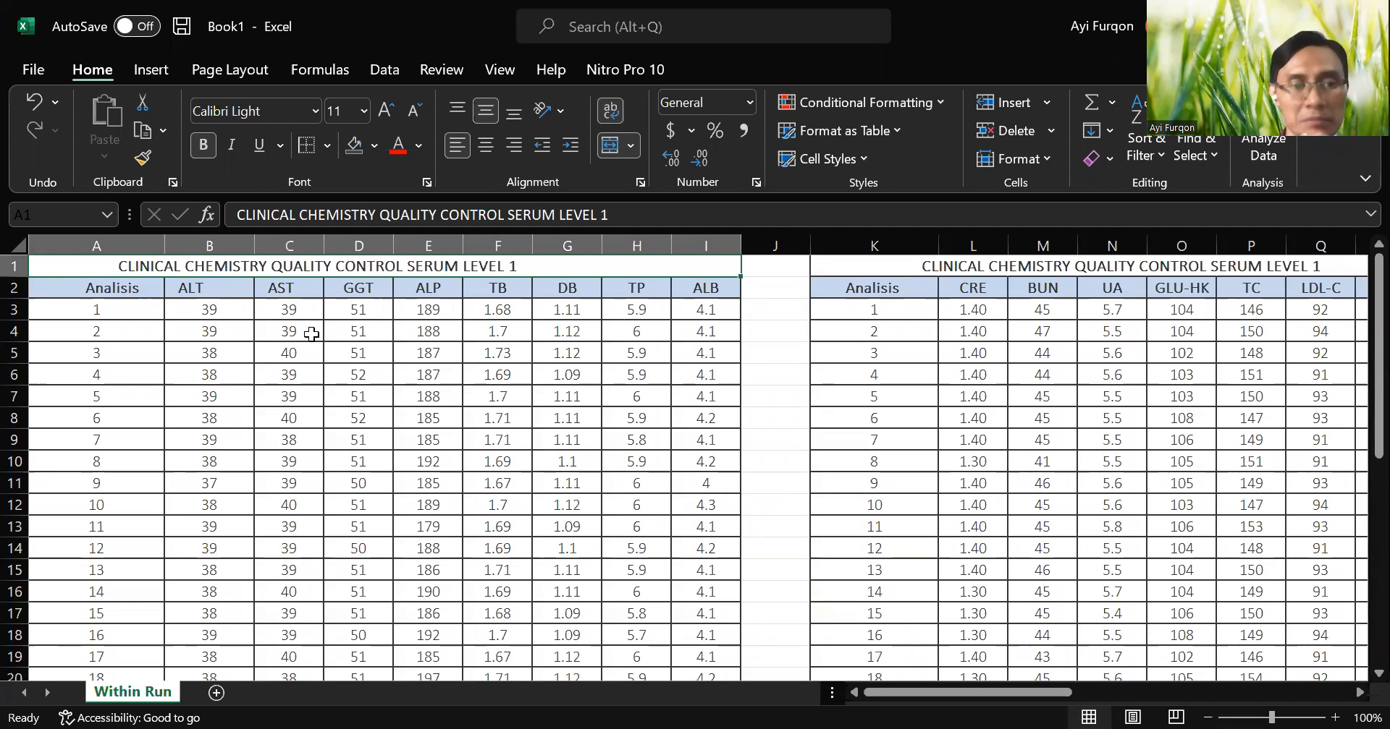
Calculate the ALT mean in the Rerata (Didapat) cell B24 with AVERAGE over B3:B22.
{"action": "scroll", "coordinate": [312, 334], "scroll_direction": "down", "scroll_amount": 4}
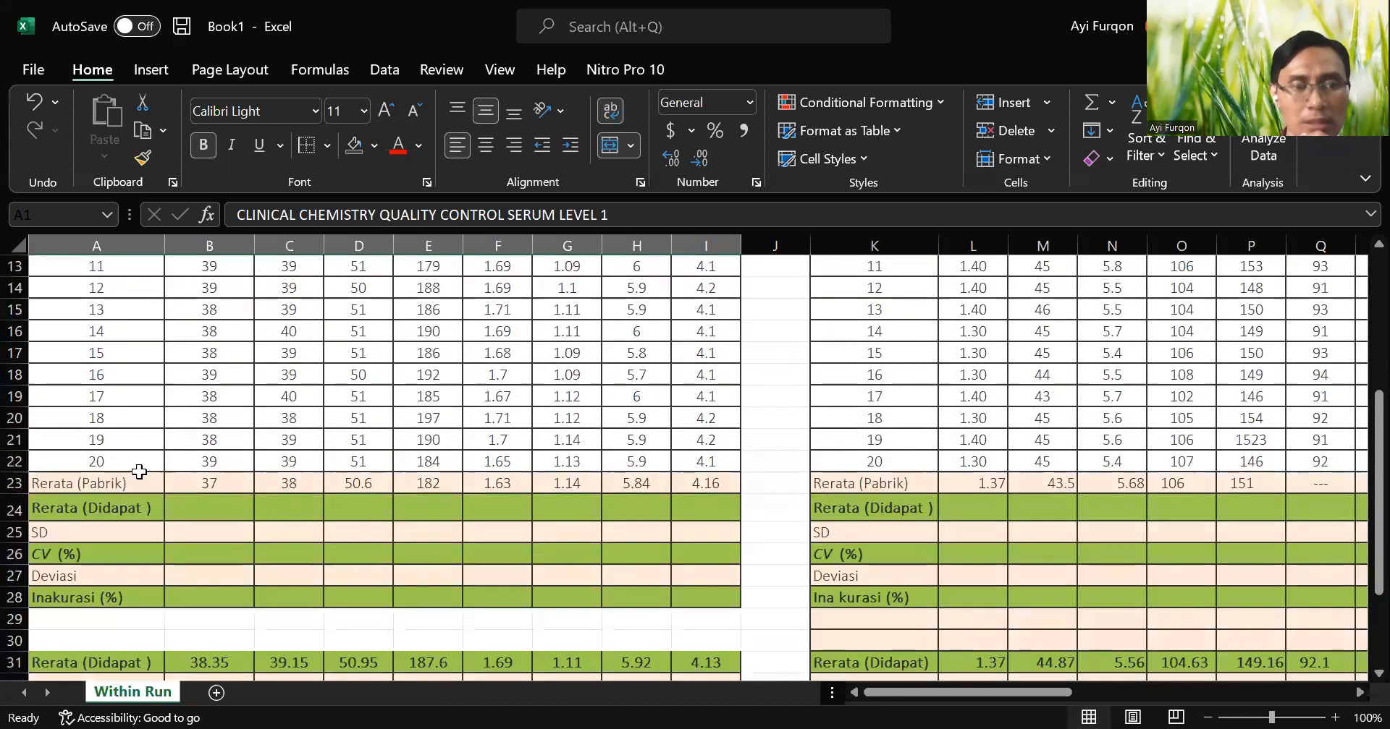
{"action": "left_click", "coordinate": [192, 510]}
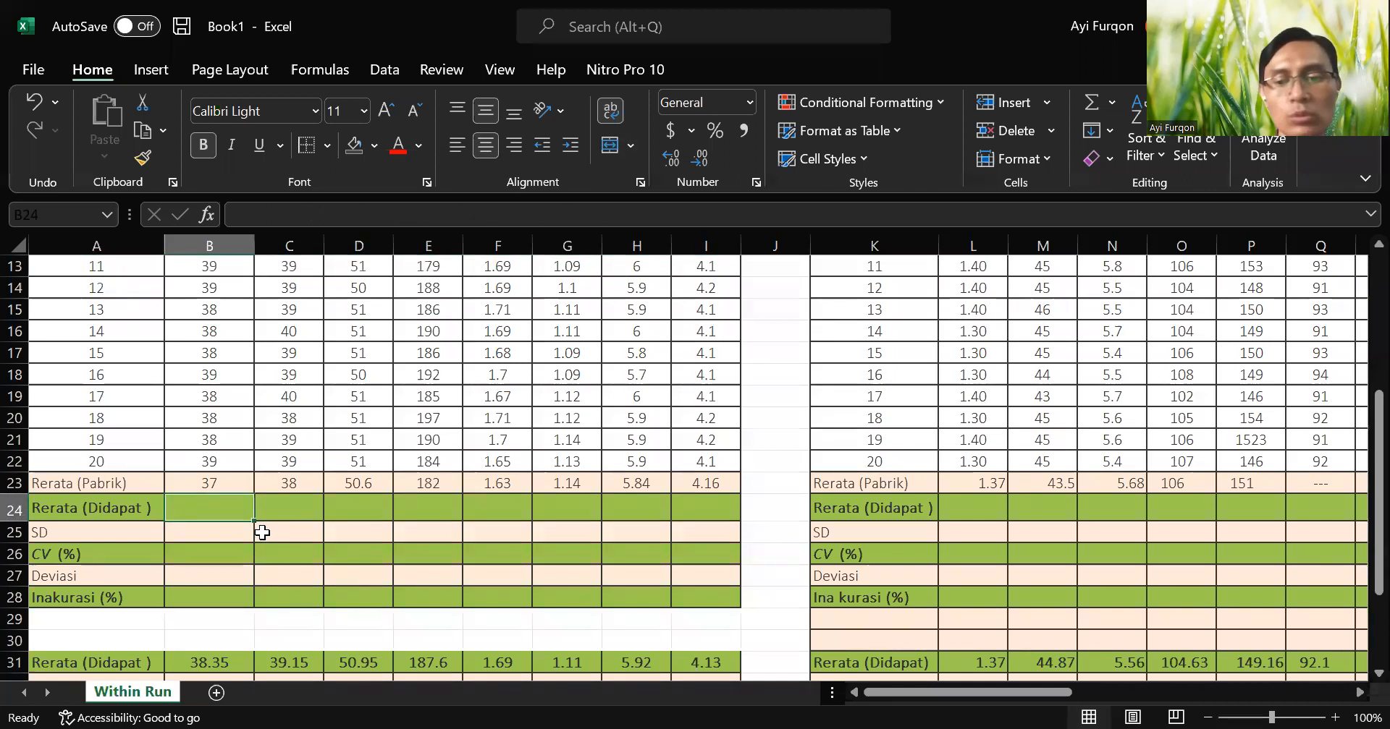
{"action": "type", "text": "="}
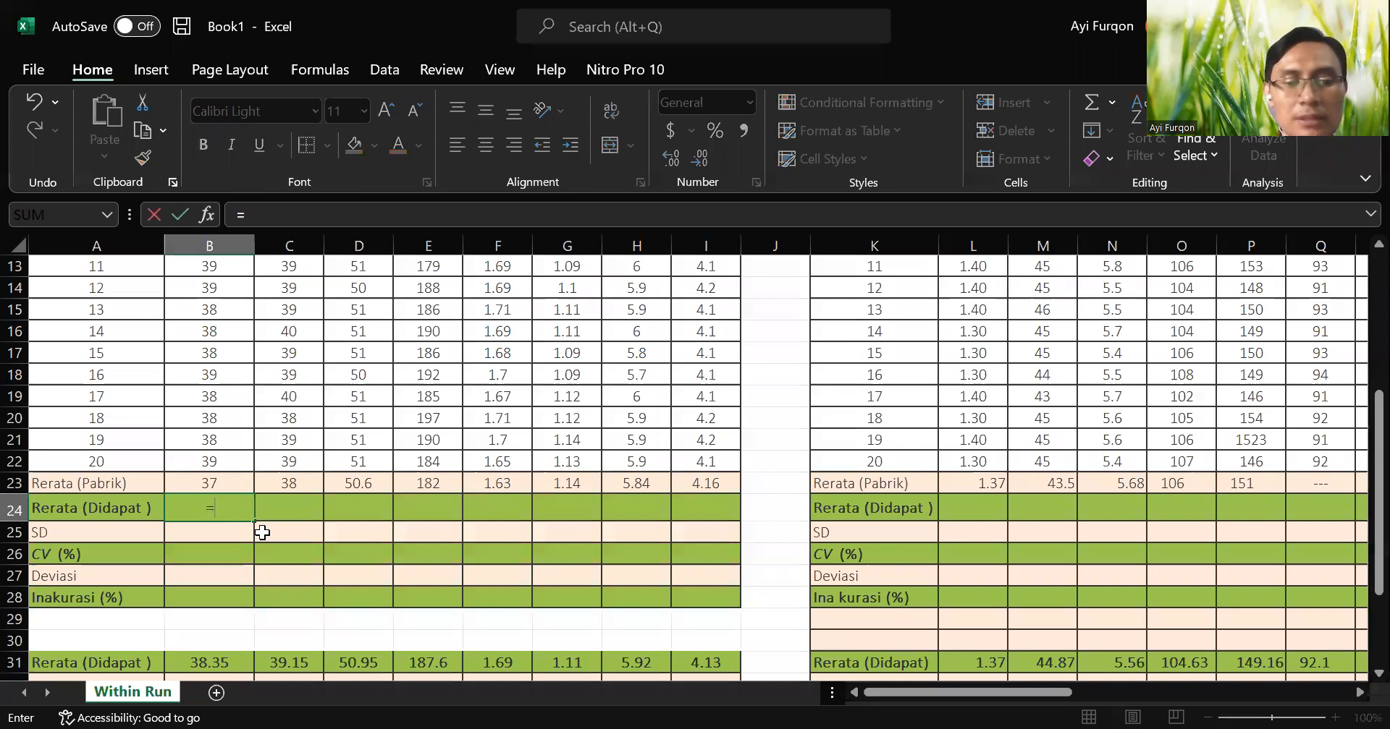
{"action": "type", "text": "average("}
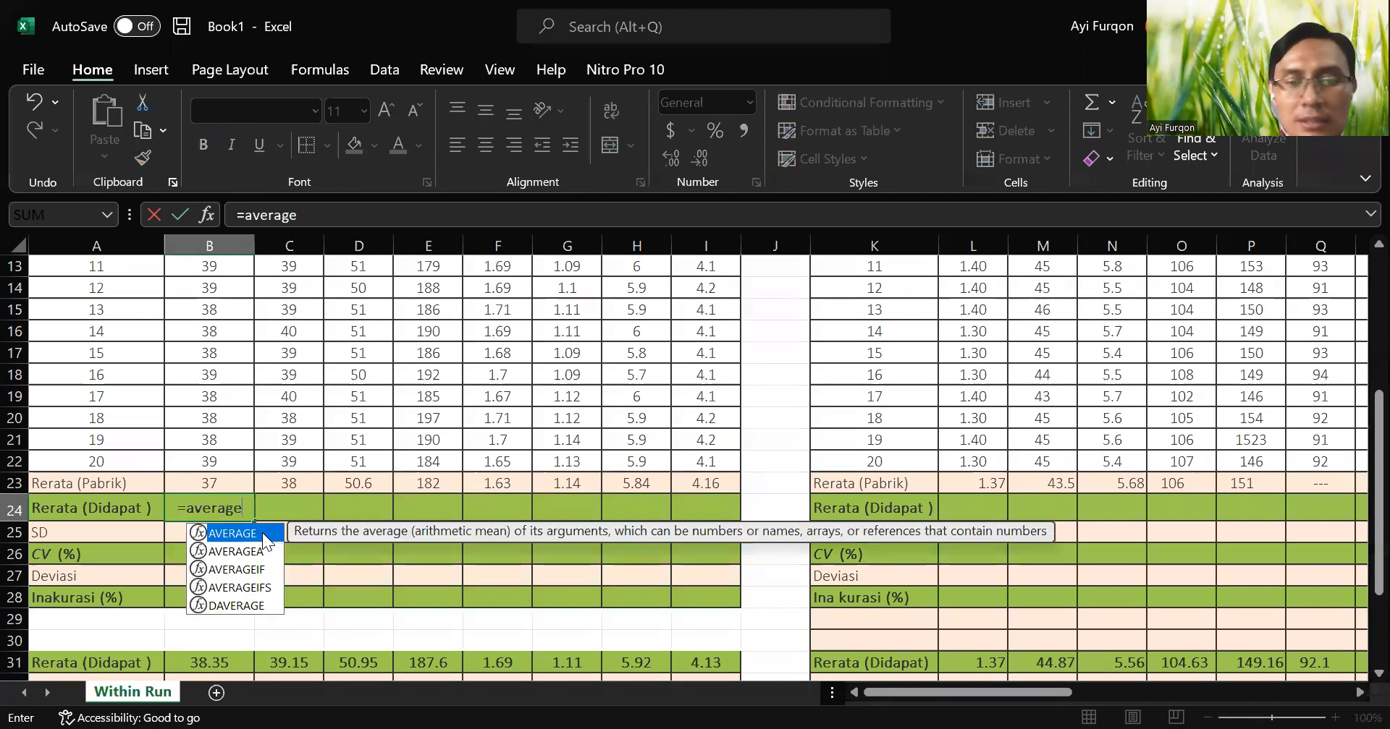
{"action": "key", "text": "Up"}
{"action": "key", "text": "Up"}
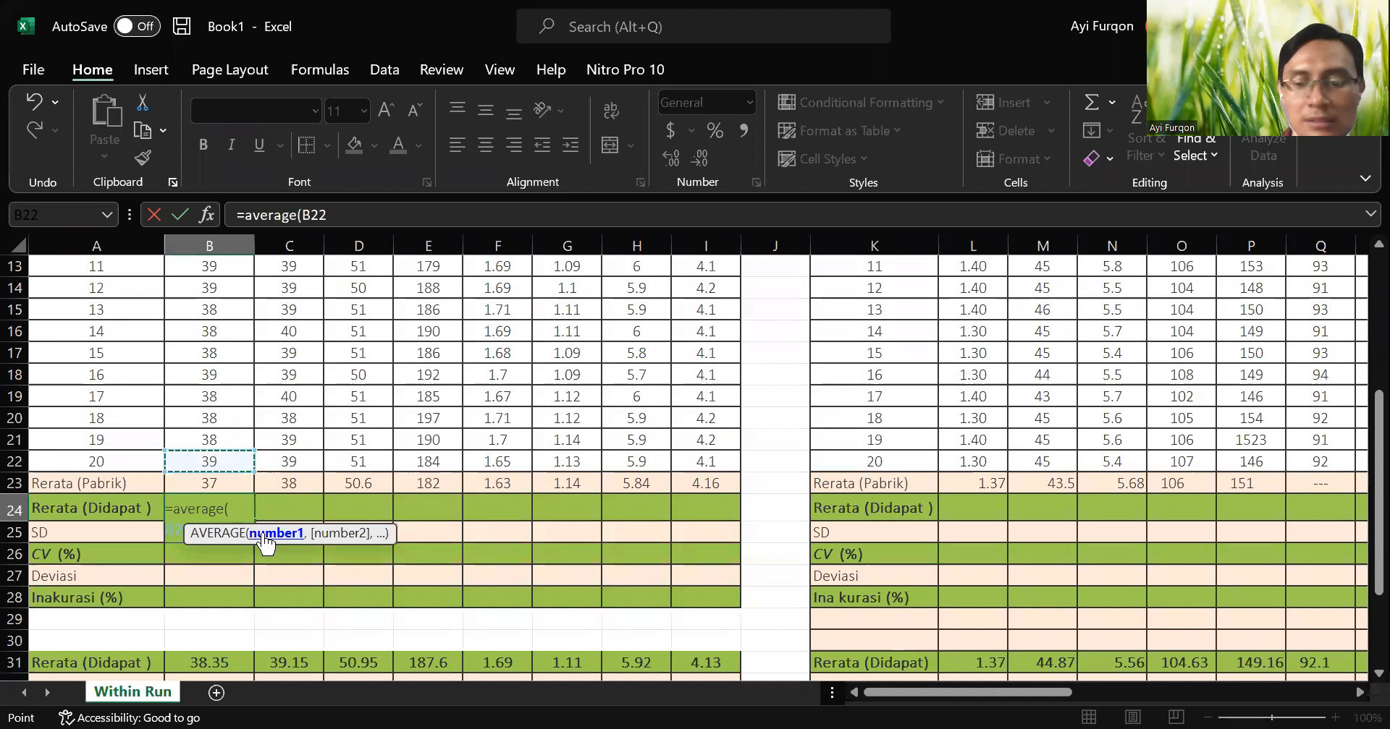
{"action": "key", "text": "shift+Up"}
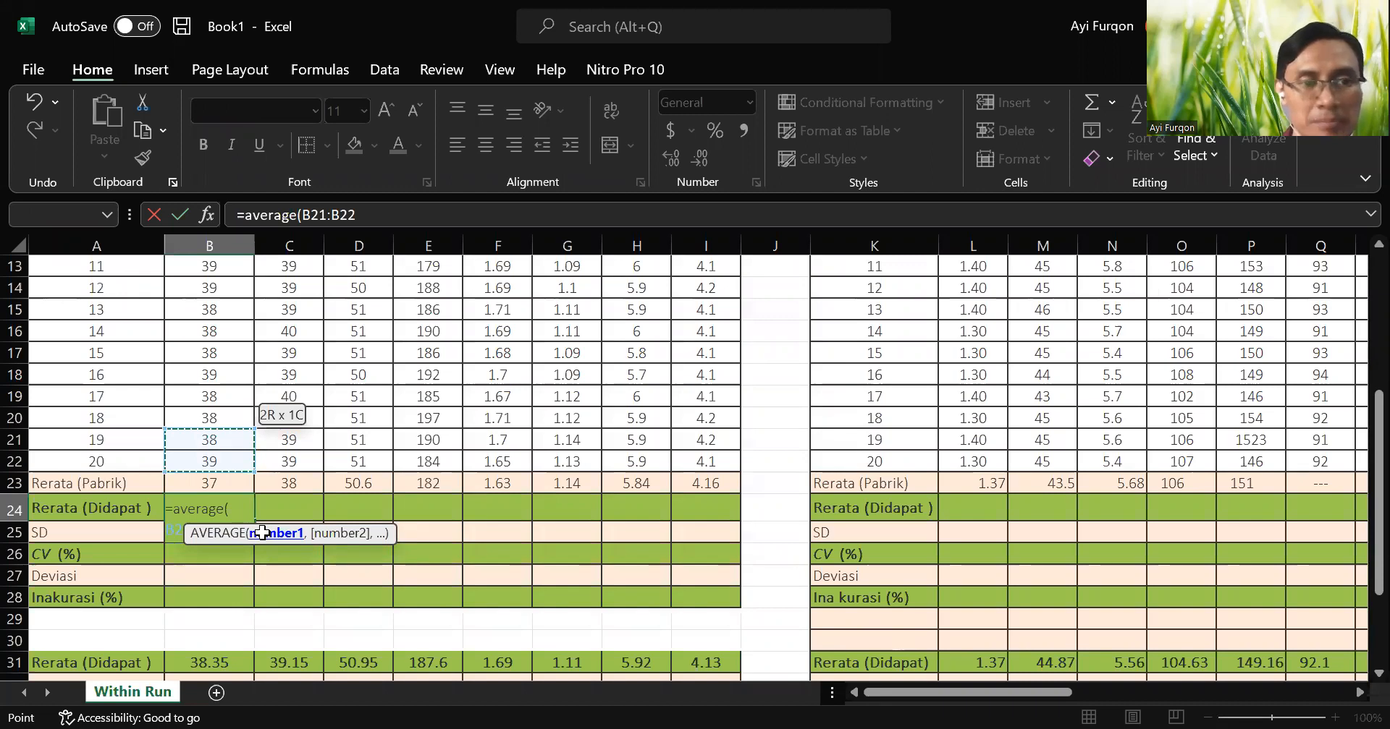
{"action": "key", "text": "ctrl+shift+Up"}
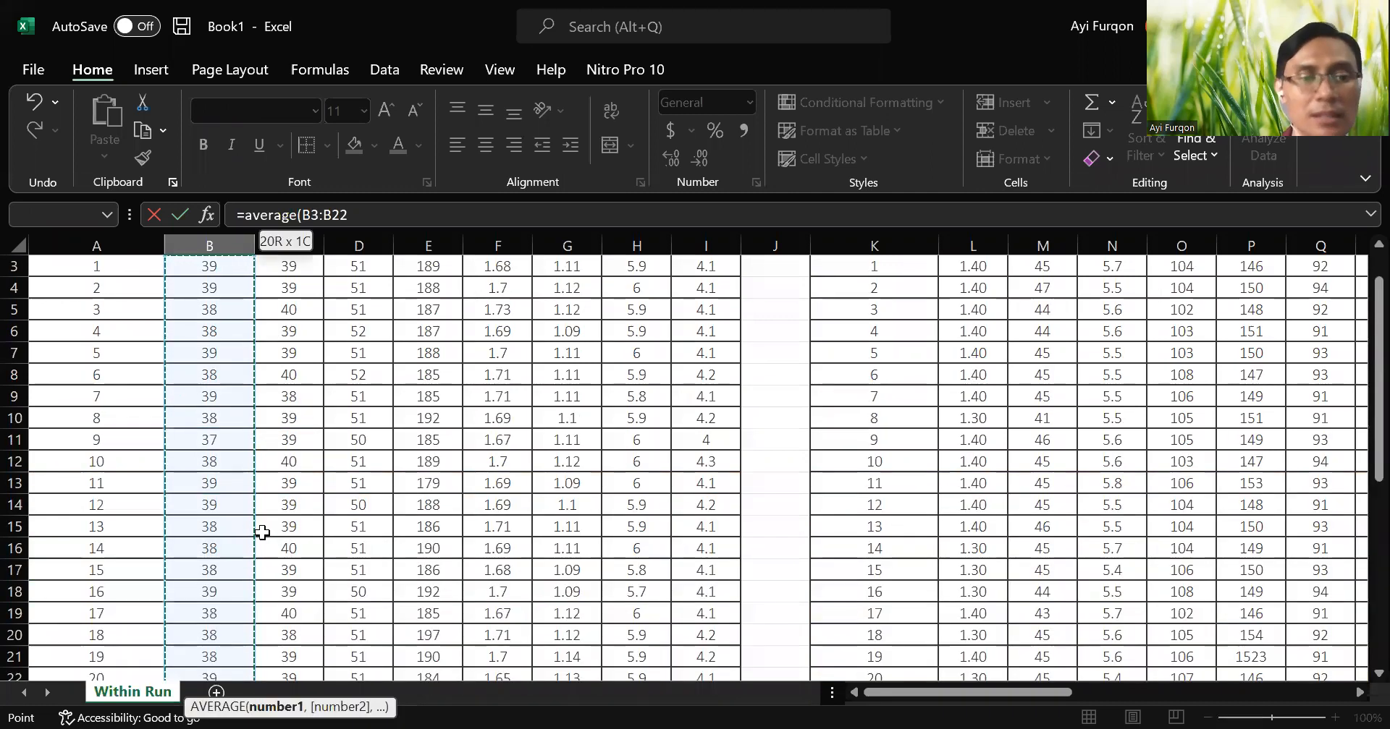
{"action": "key", "text": "Return"}
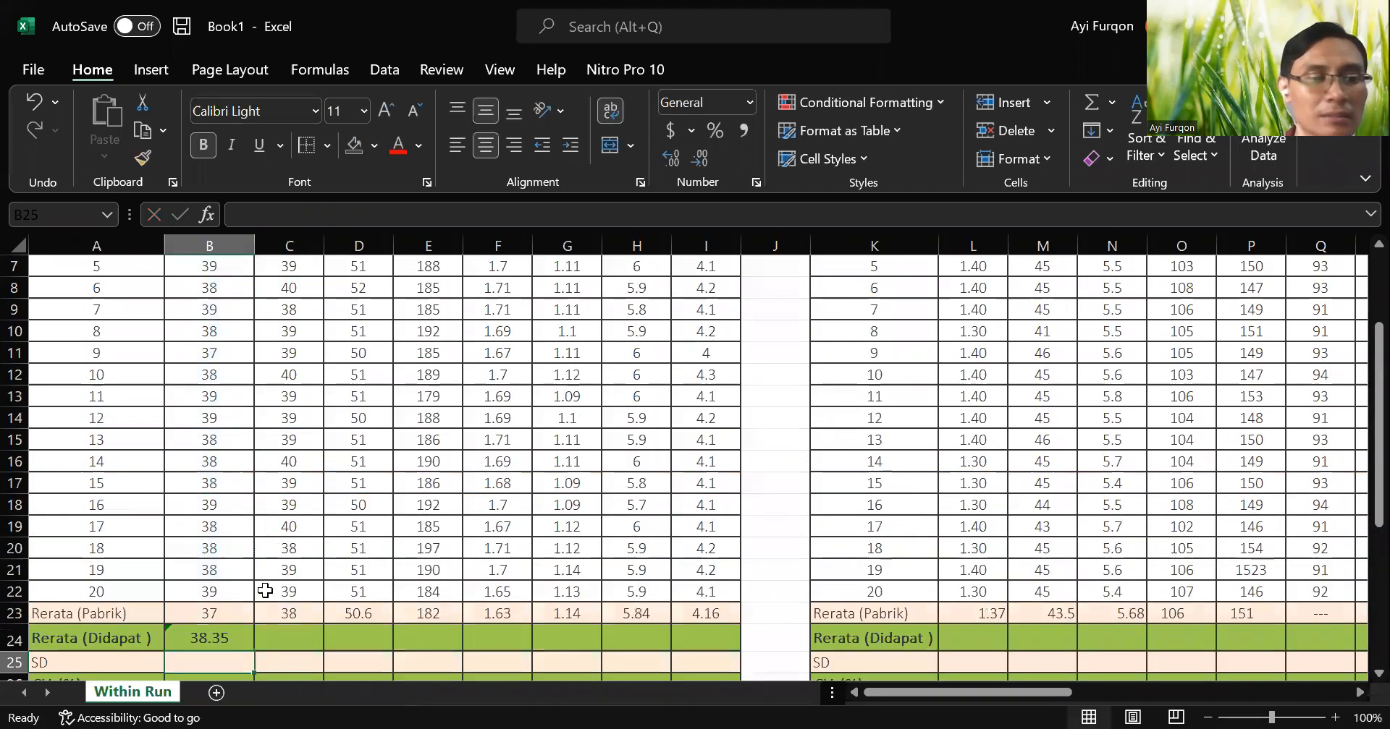
{"action": "scroll", "coordinate": [195, 637], "scroll_direction": "down", "scroll_amount": 1}
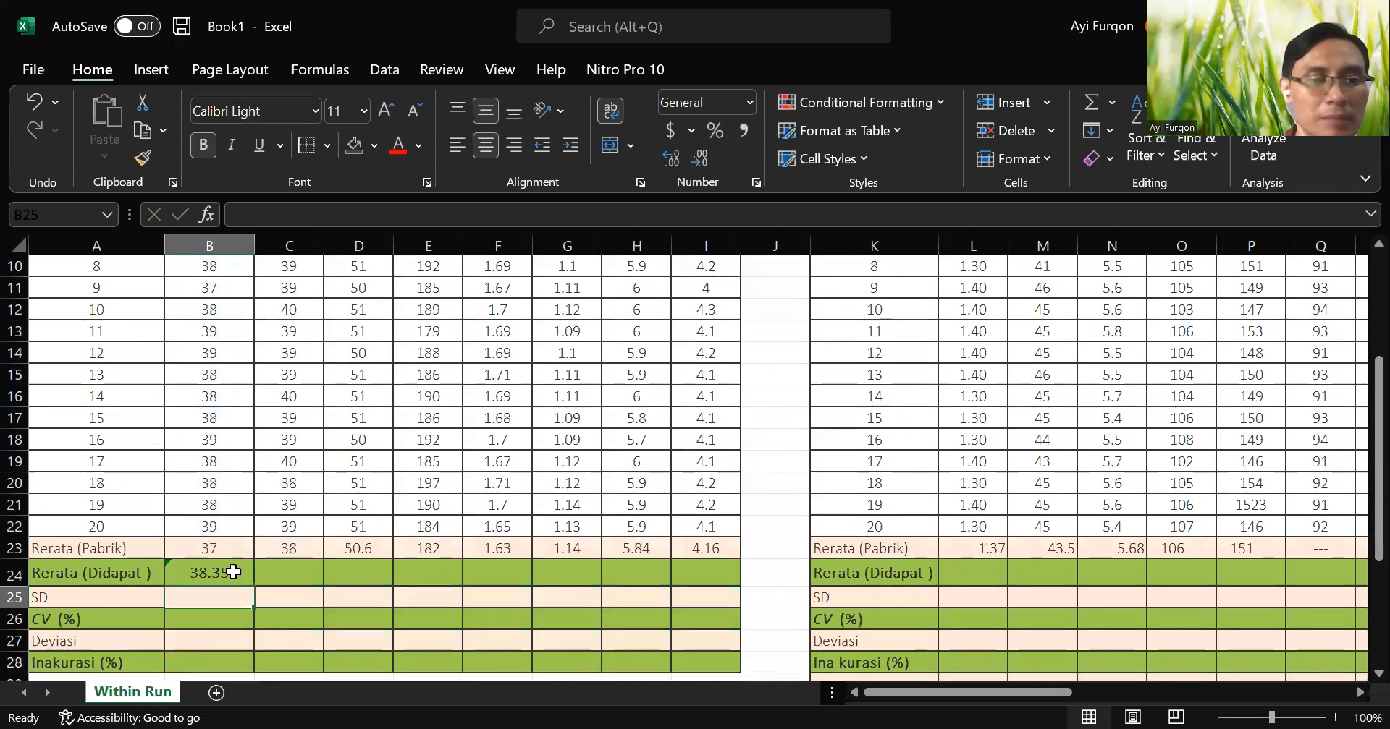
{"action": "left_click", "coordinate": [233, 572]}
{"action": "scroll", "coordinate": [227, 596], "scroll_direction": "down", "scroll_amount": 4}
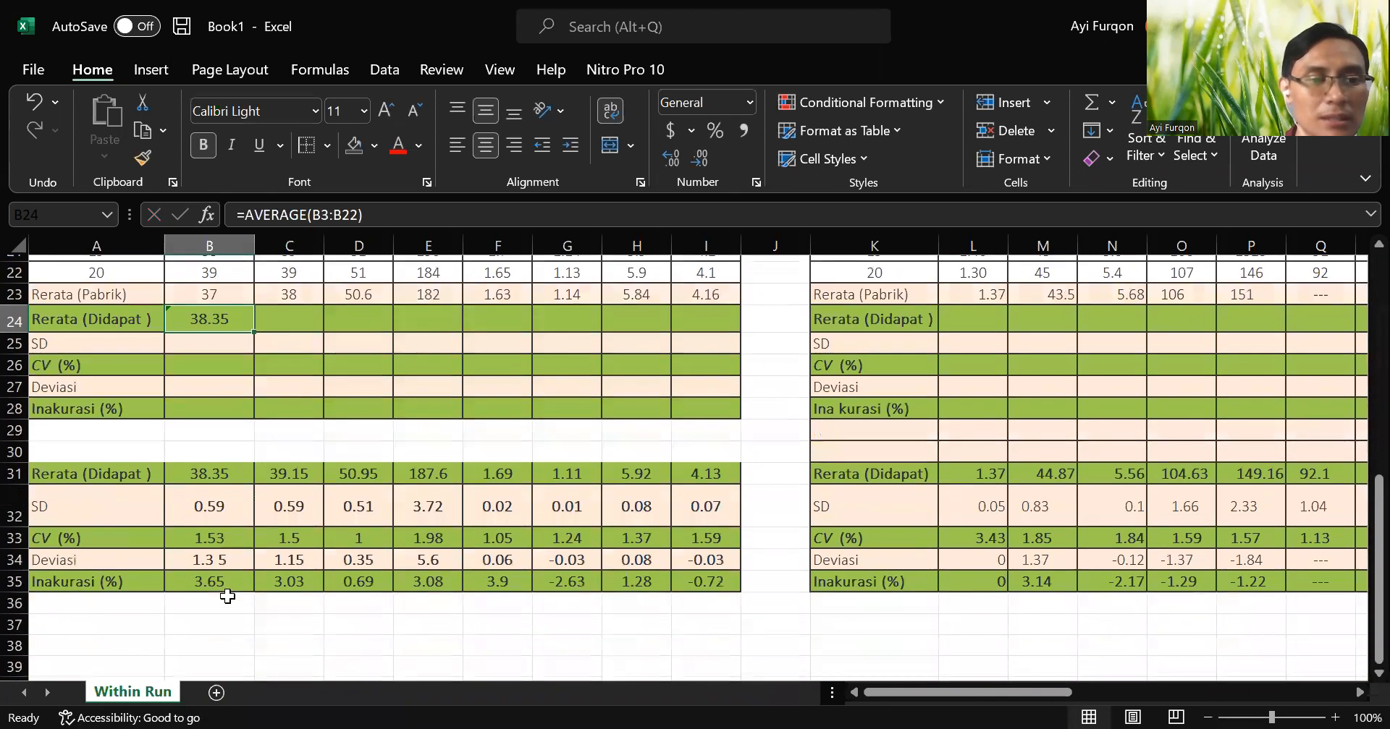
Calculate the ALT standard deviation in the SD cell B25 with STDEV over B3:B22.
{"action": "scroll", "coordinate": [229, 583], "scroll_direction": "up", "scroll_amount": 1}
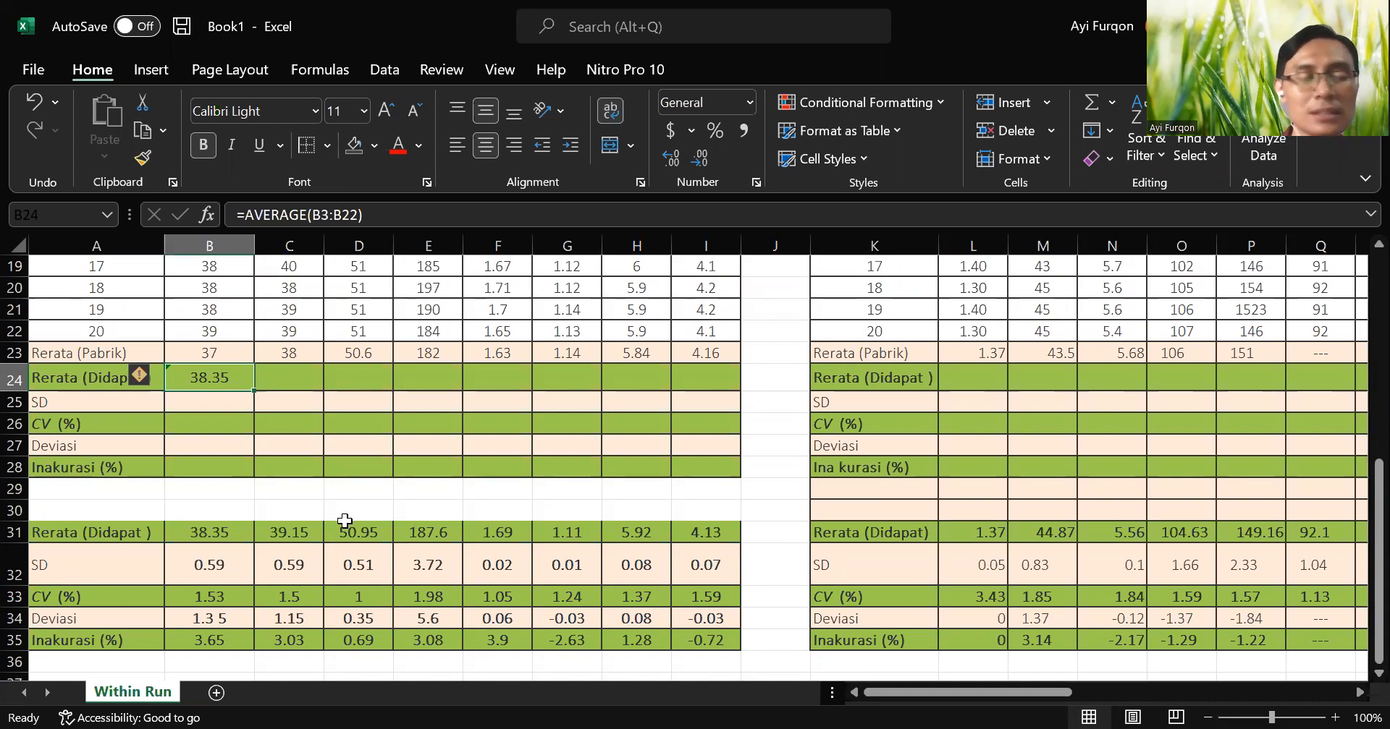
{"action": "left_click", "coordinate": [208, 407]}
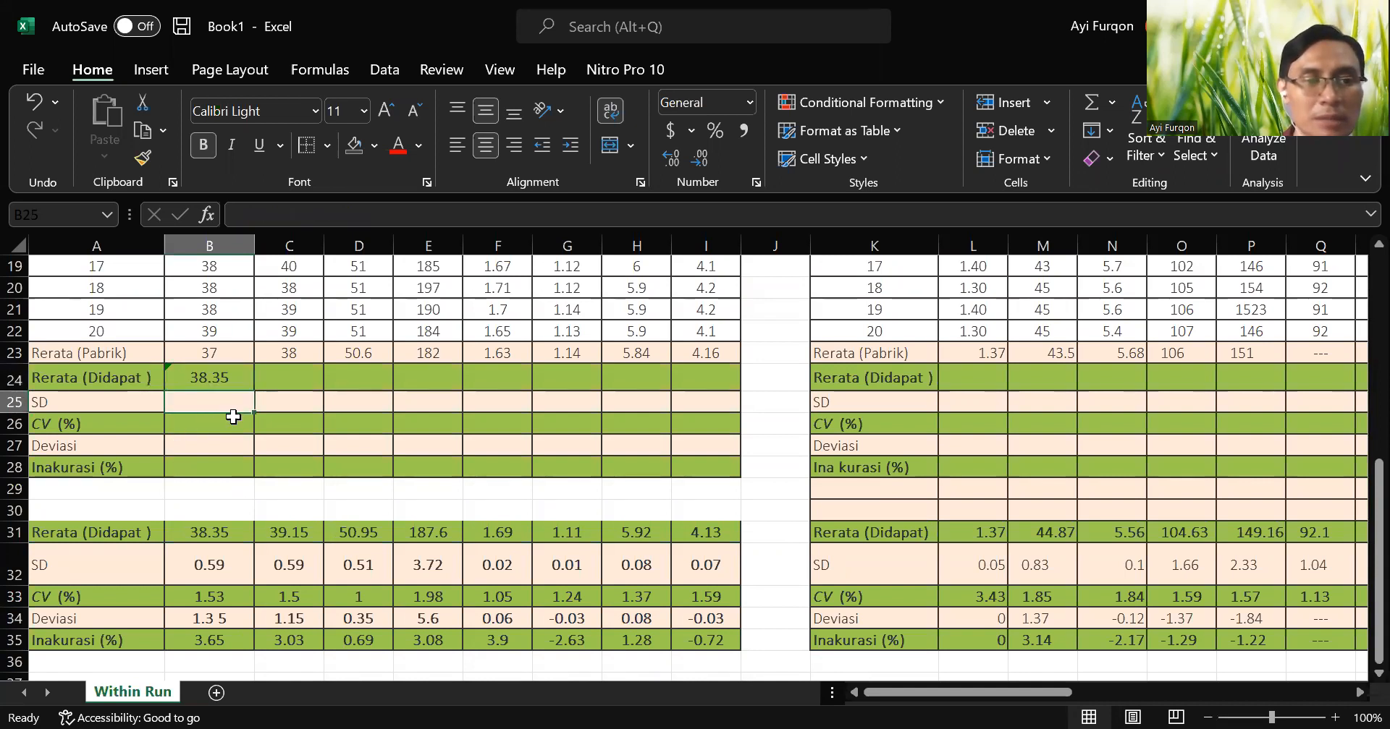
{"action": "type", "text": "="}
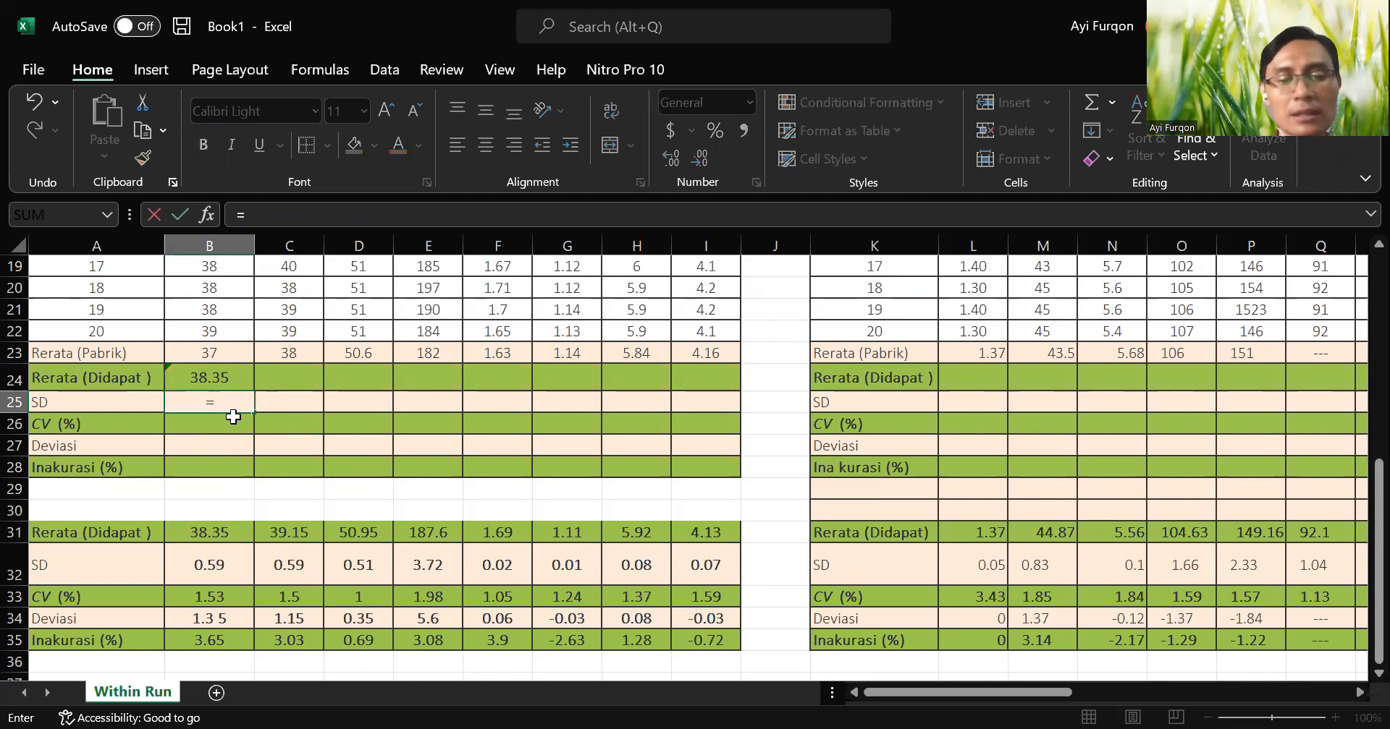
{"action": "type", "text": "st"}
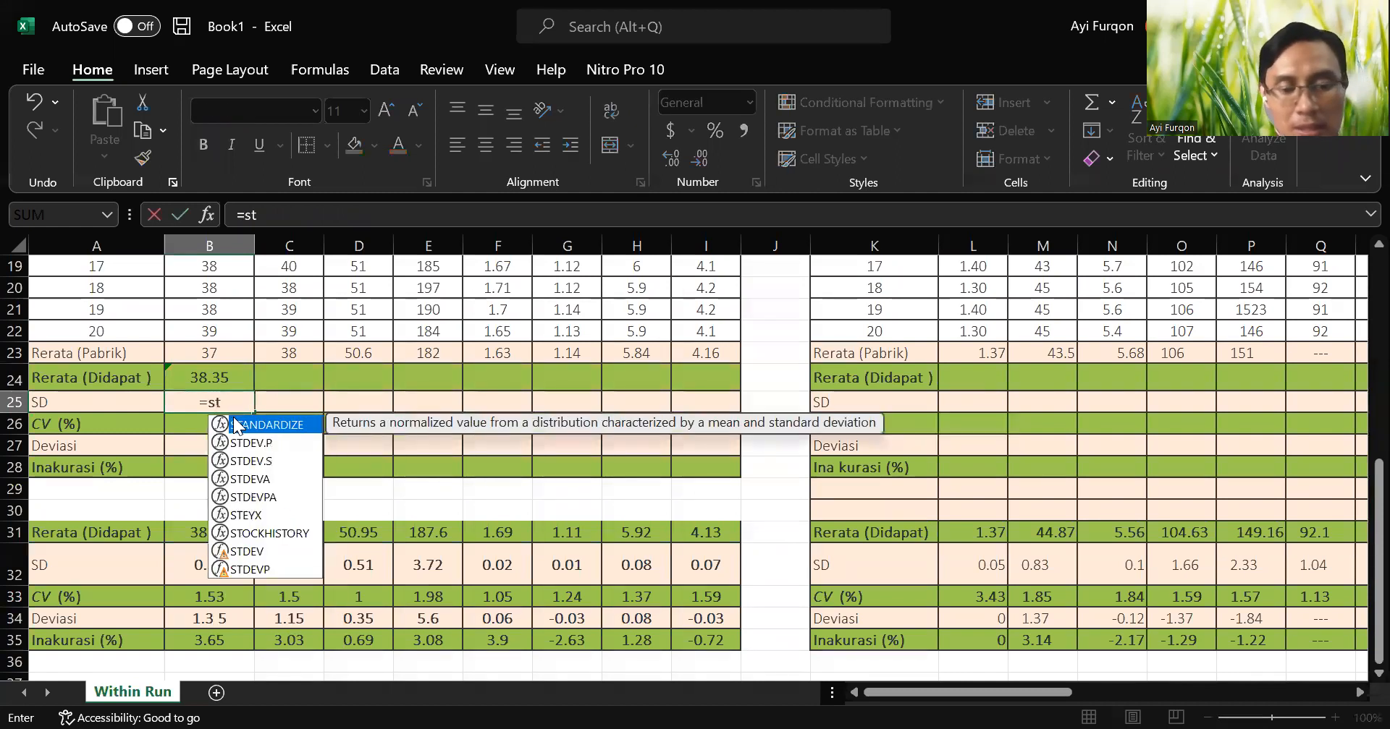
{"action": "type", "text": "dev"}
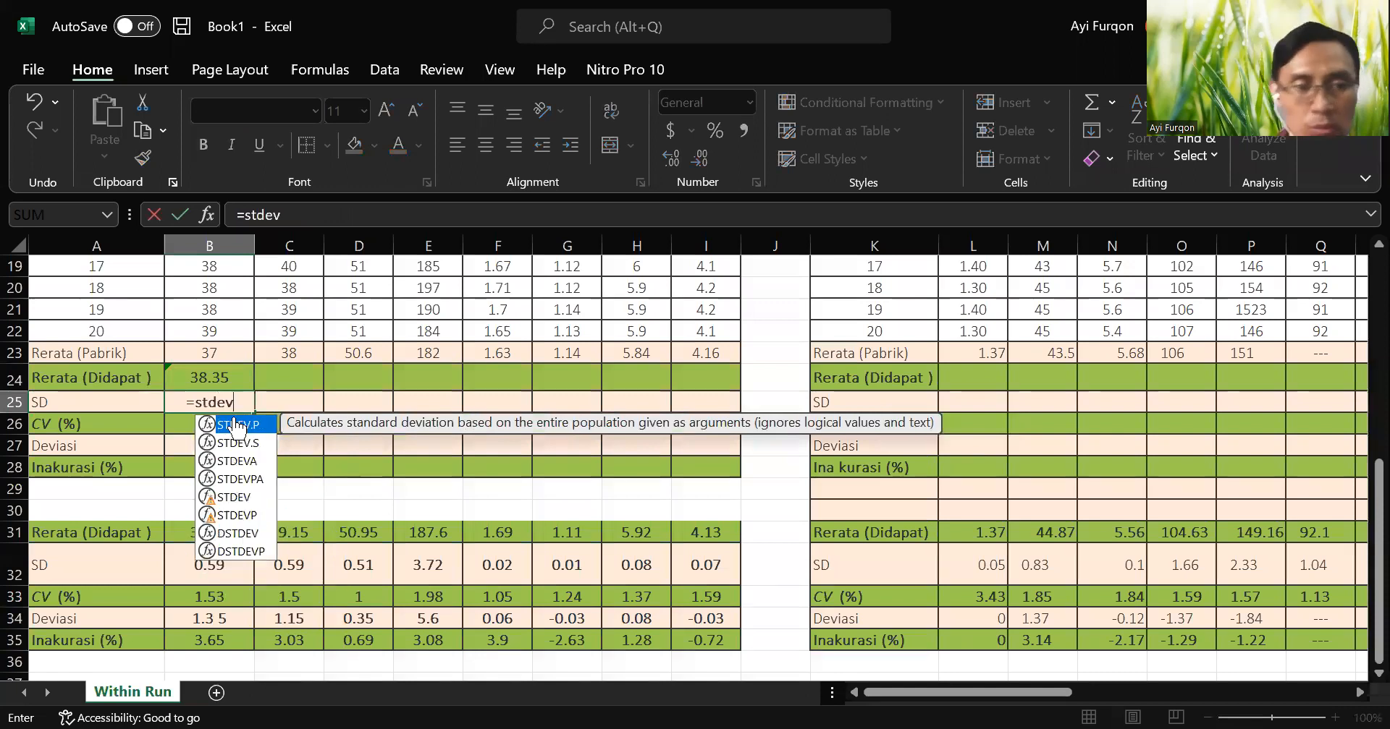
{"action": "type", "text": "("}
{"action": "key", "text": "Up"}
{"action": "key", "text": "Up"}
{"action": "key", "text": "Up"}
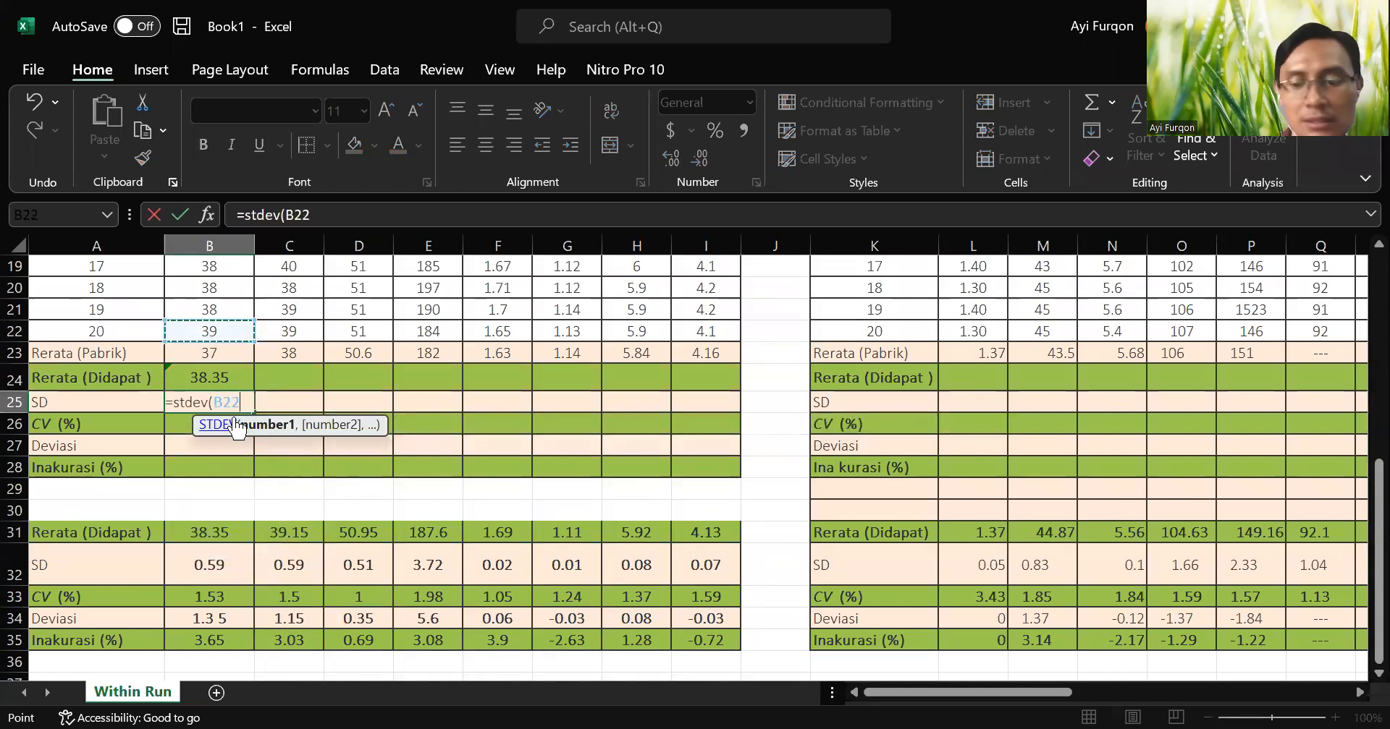
{"action": "key", "text": "shift+Up"}
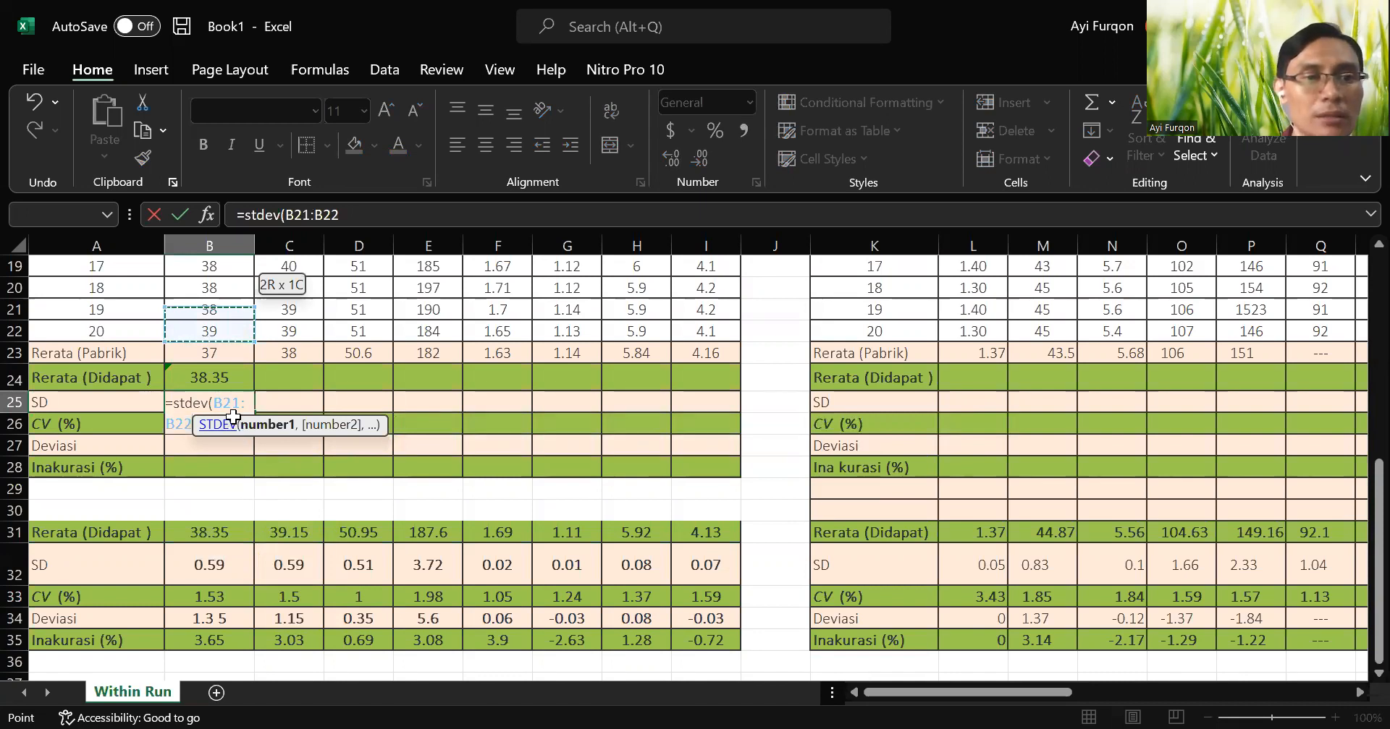
{"action": "key", "text": "ctrl+shift+Up"}
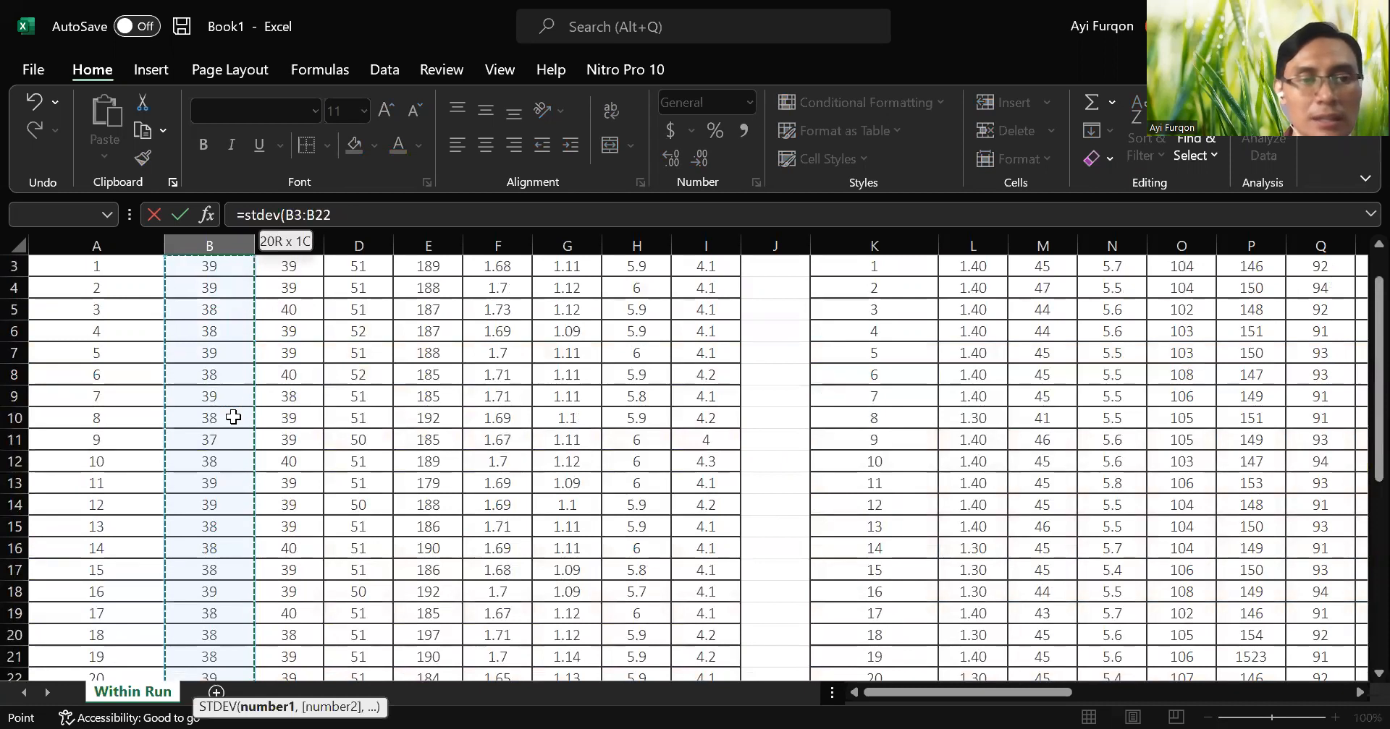
{"action": "scroll", "coordinate": [233, 418], "scroll_direction": "up", "scroll_amount": 1}
{"action": "scroll", "coordinate": [234, 418], "scroll_direction": "down", "scroll_amount": 1}
{"action": "key", "text": "Return"}
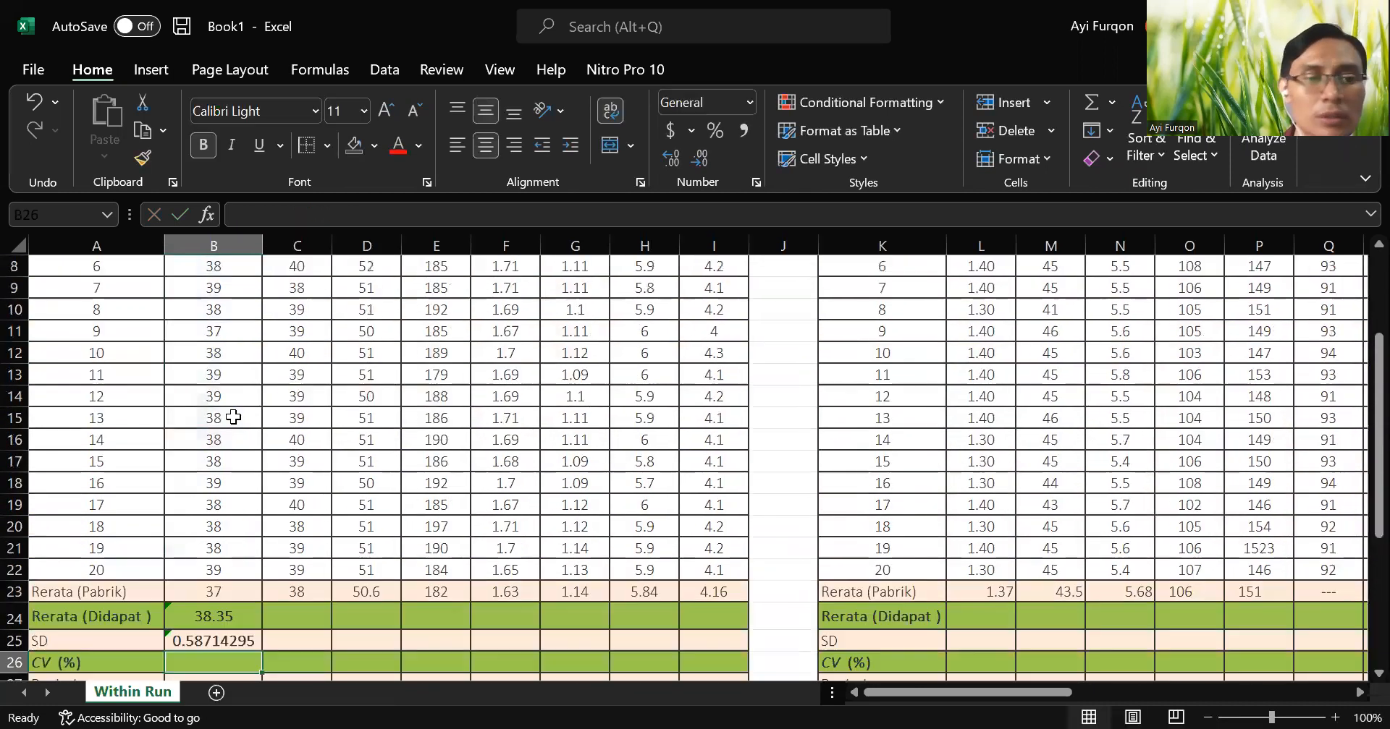
Apply the Number format to the ALT mean and standard deviation in B24:B25.
{"action": "left_click", "coordinate": [237, 640]}
{"action": "scroll", "coordinate": [237, 641], "scroll_direction": "down", "scroll_amount": 3}
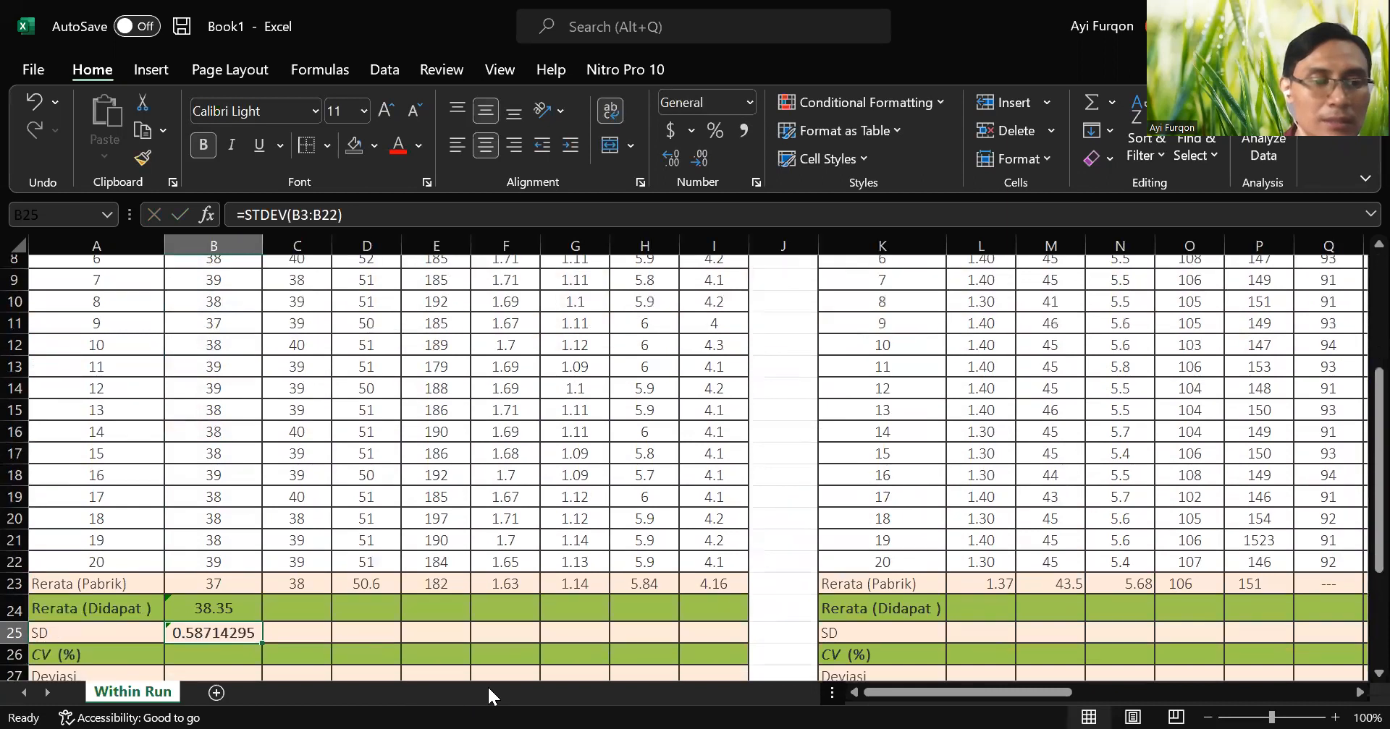
{"action": "left_click_drag", "start_coordinate": [232, 421], "coordinate": [234, 448]}
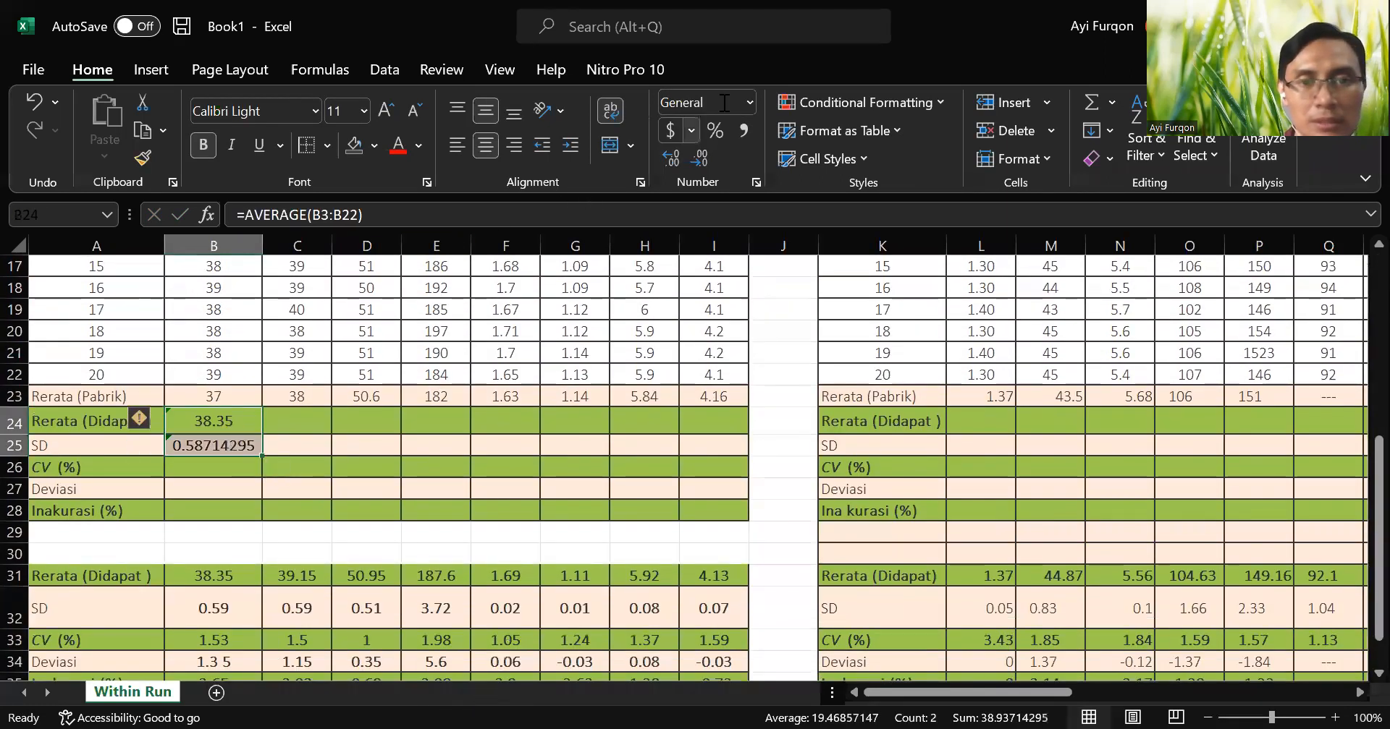
{"action": "left_click", "coordinate": [670, 102]}
{"action": "type", "text": "Number"}
{"action": "key", "text": "Return"}
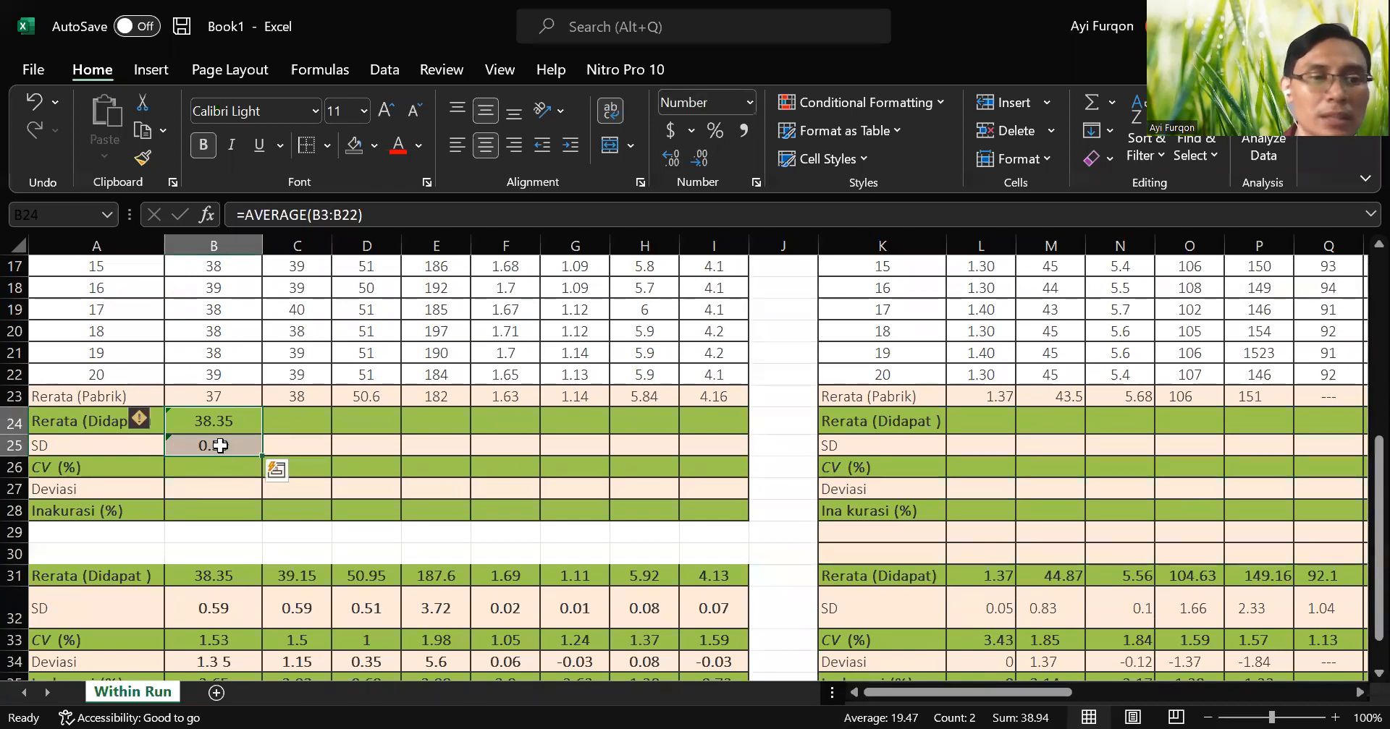
Calculate the ALT coefficient of variation in the CV (%) cell B26 with the formula =B25/B24*100.
{"action": "left_click", "coordinate": [234, 476]}
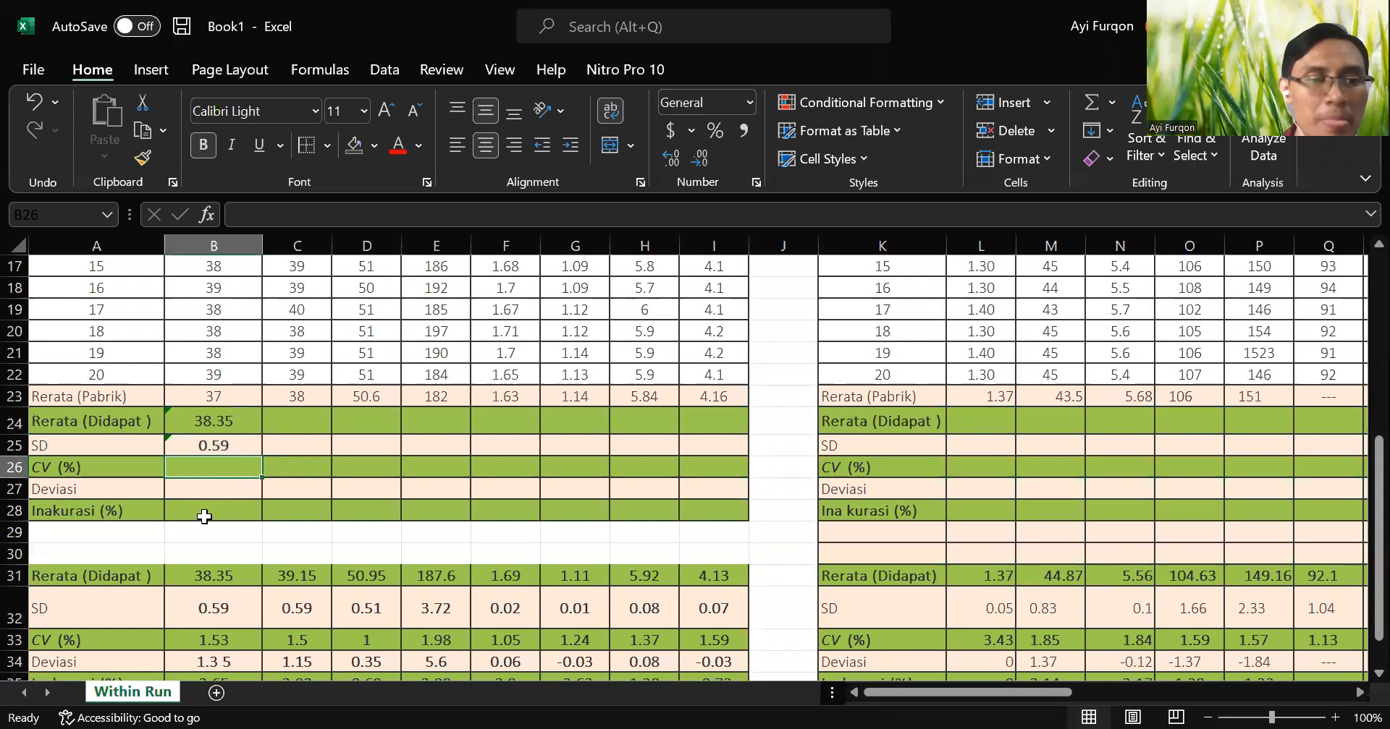
{"action": "type", "text": "="}
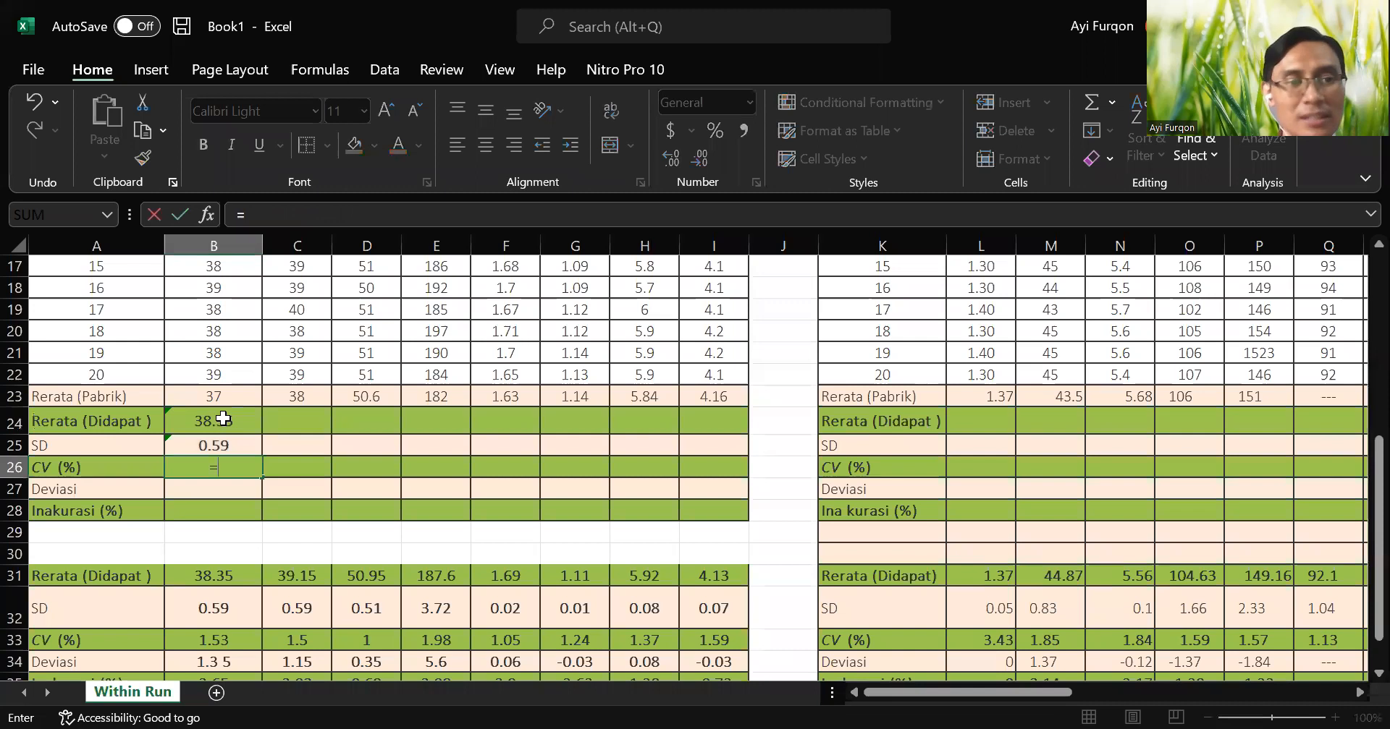
{"action": "scroll", "coordinate": [226, 373], "scroll_direction": "up", "scroll_amount": 4}
{"action": "scroll", "coordinate": [226, 372], "scroll_direction": "up", "scroll_amount": 2}
{"action": "scroll", "coordinate": [226, 372], "scroll_direction": "down", "scroll_amount": 3}
{"action": "scroll", "coordinate": [233, 379], "scroll_direction": "down", "scroll_amount": 2}
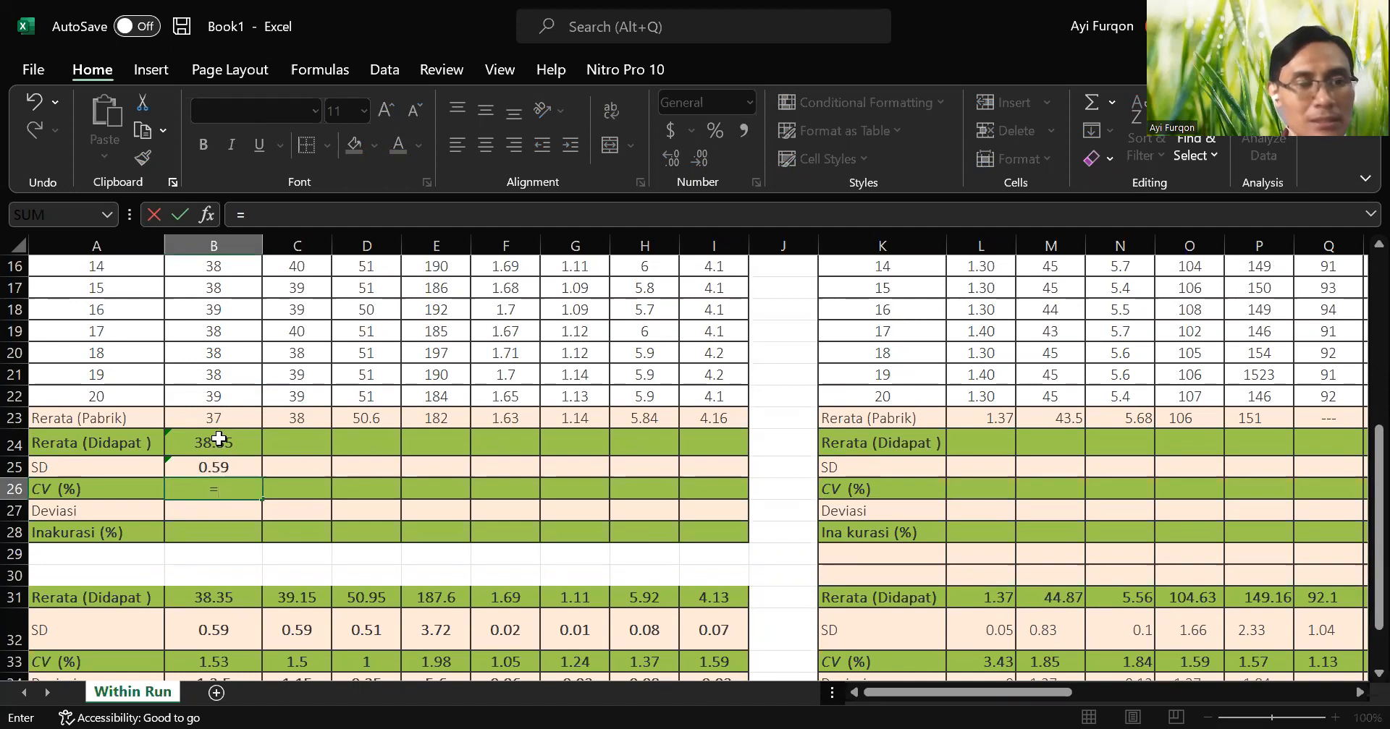
{"action": "left_click", "coordinate": [247, 467]}
{"action": "type", "text": "/"}
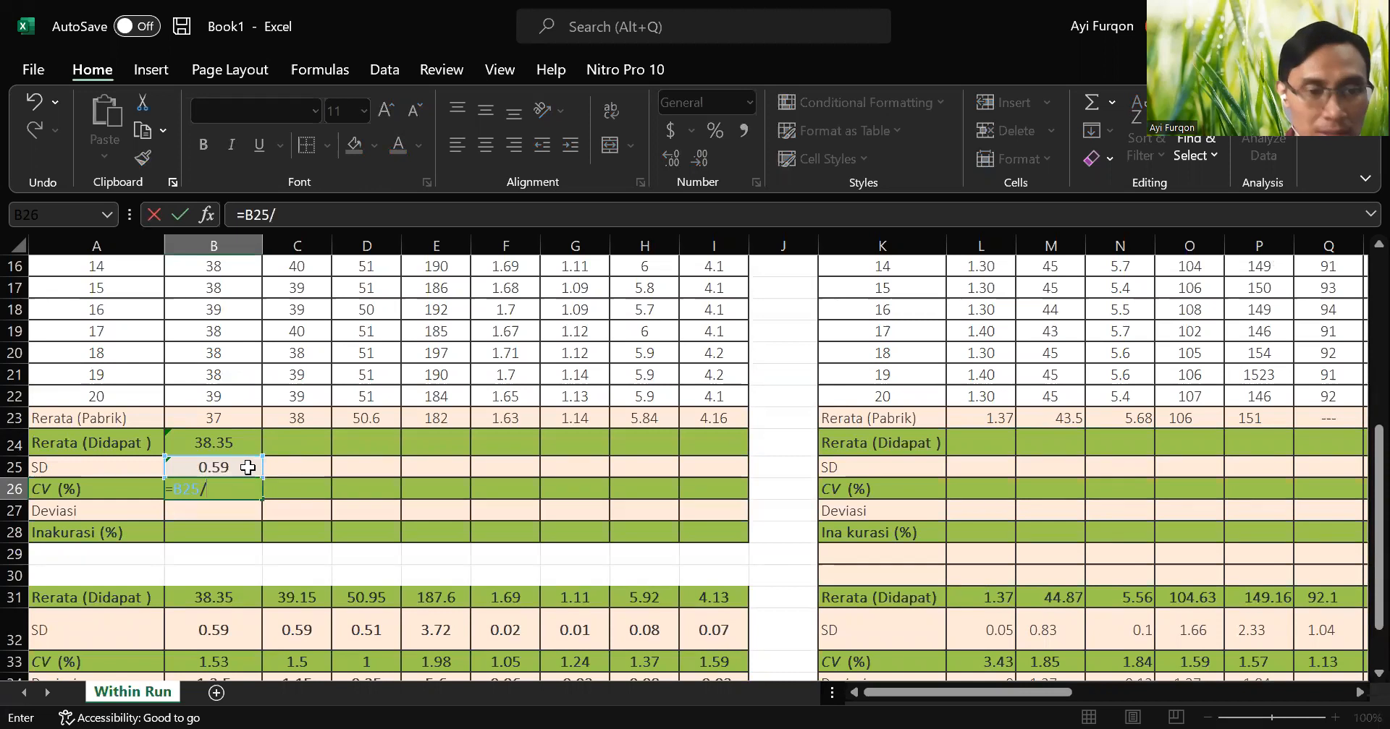
{"action": "left_click", "coordinate": [220, 439]}
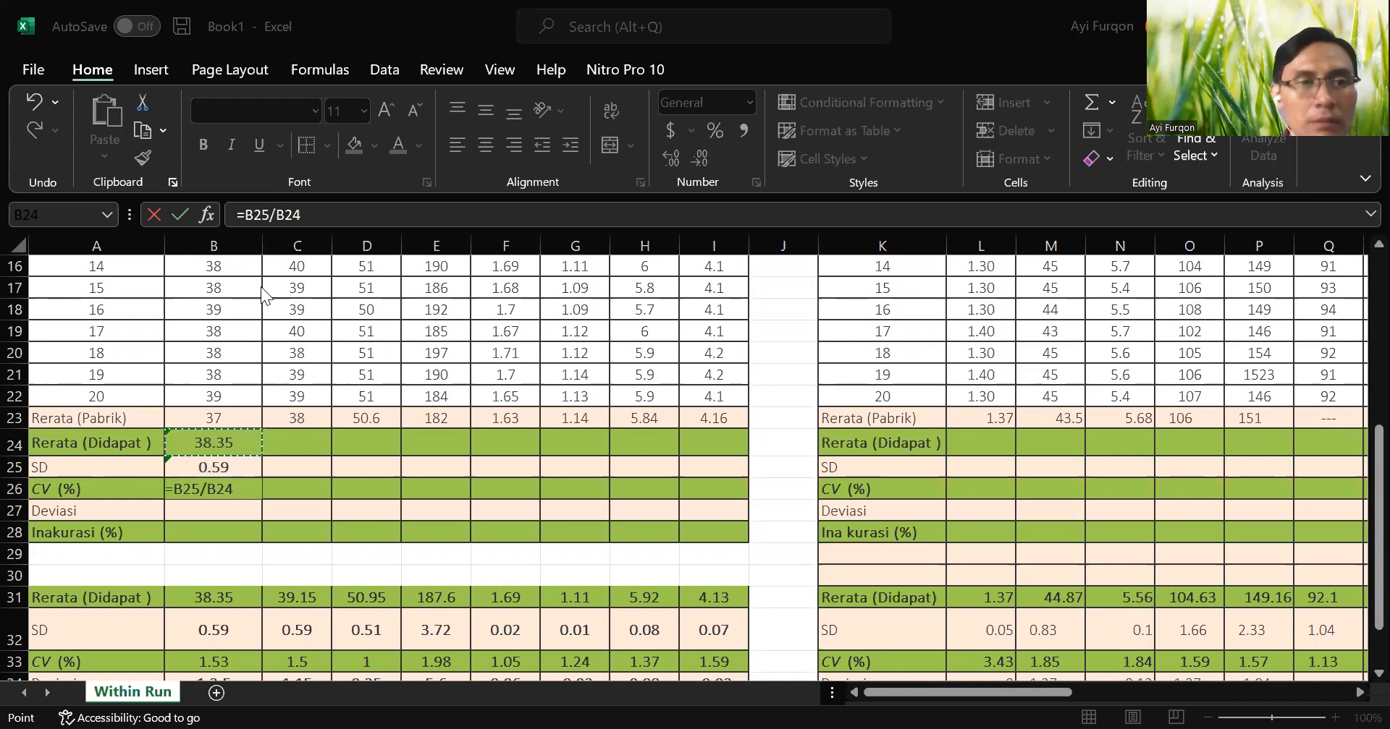
{"action": "left_click", "coordinate": [248, 488]}
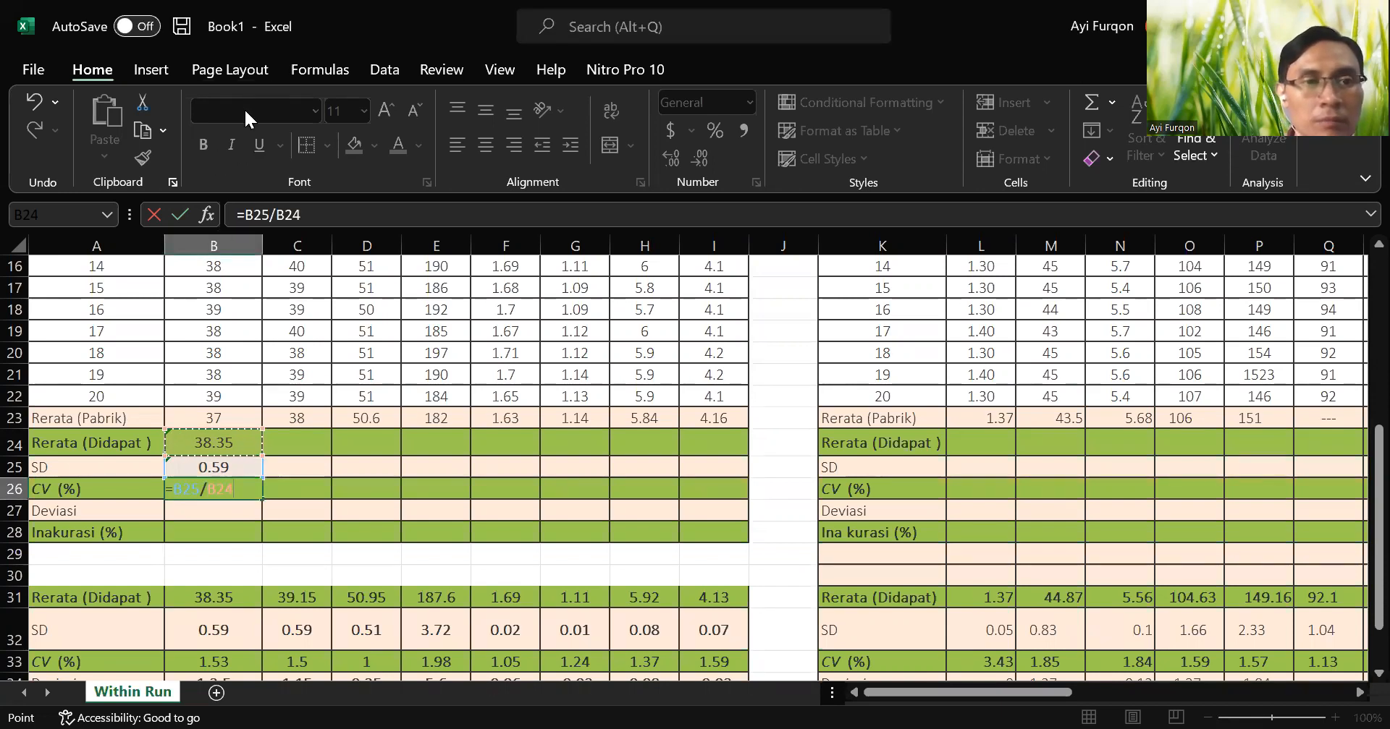
{"action": "left_click", "coordinate": [320, 367]}
{"action": "left_click", "coordinate": [235, 484]}
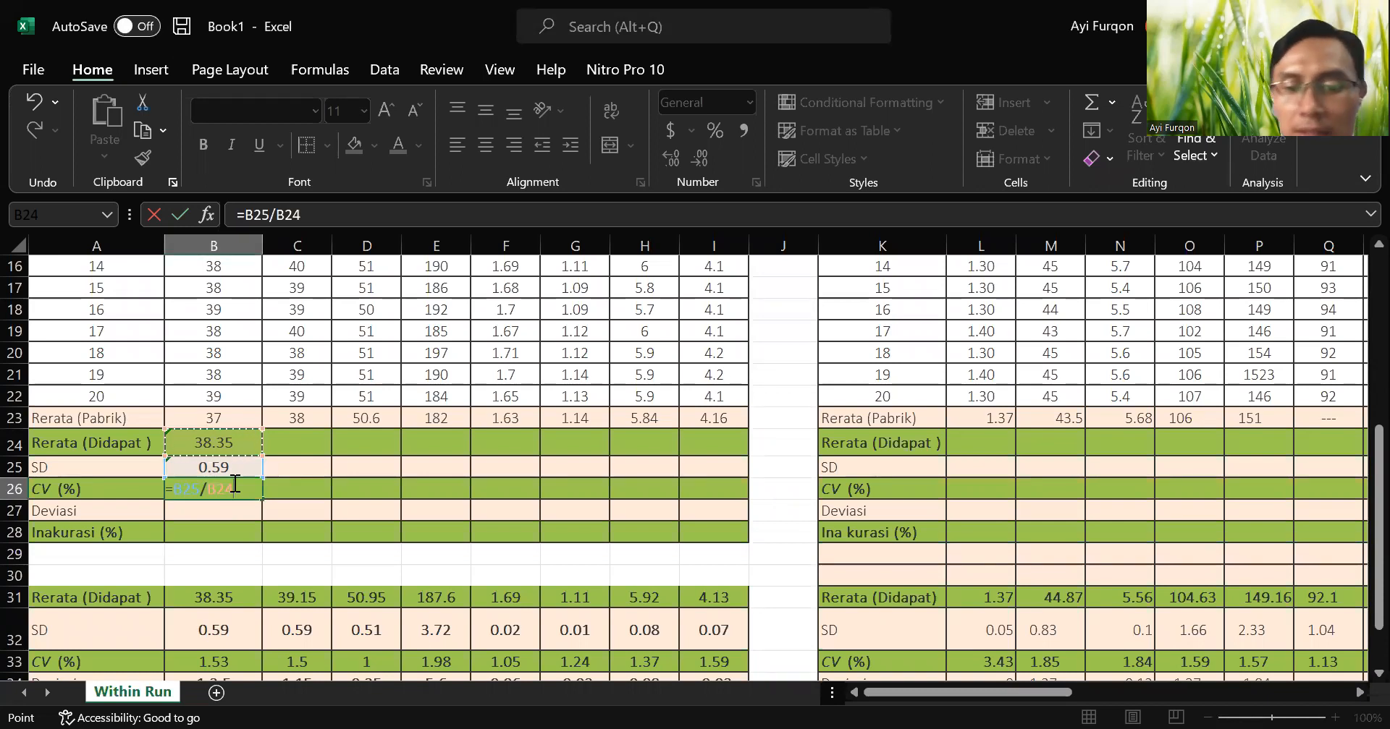
{"action": "type", "text": "*100"}
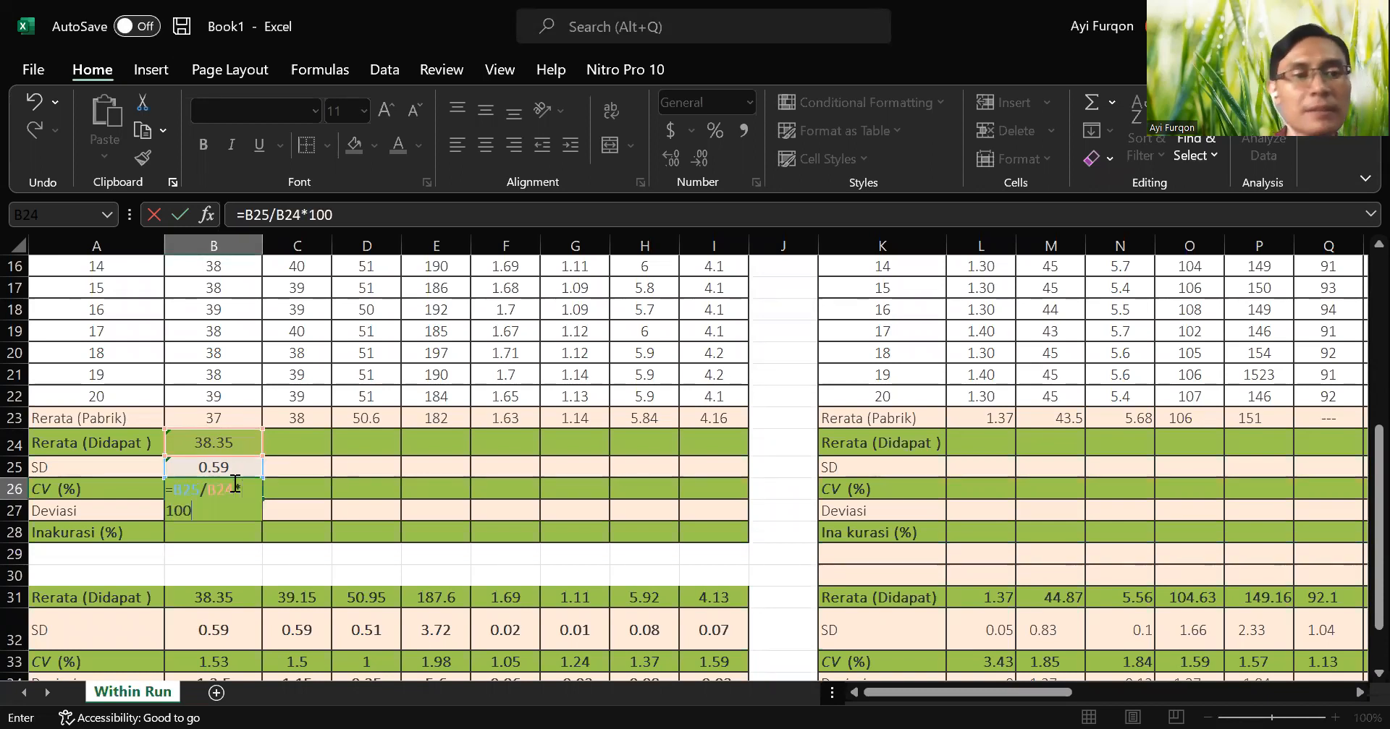
{"action": "key", "text": "Return"}
{"action": "key", "text": "Return"}
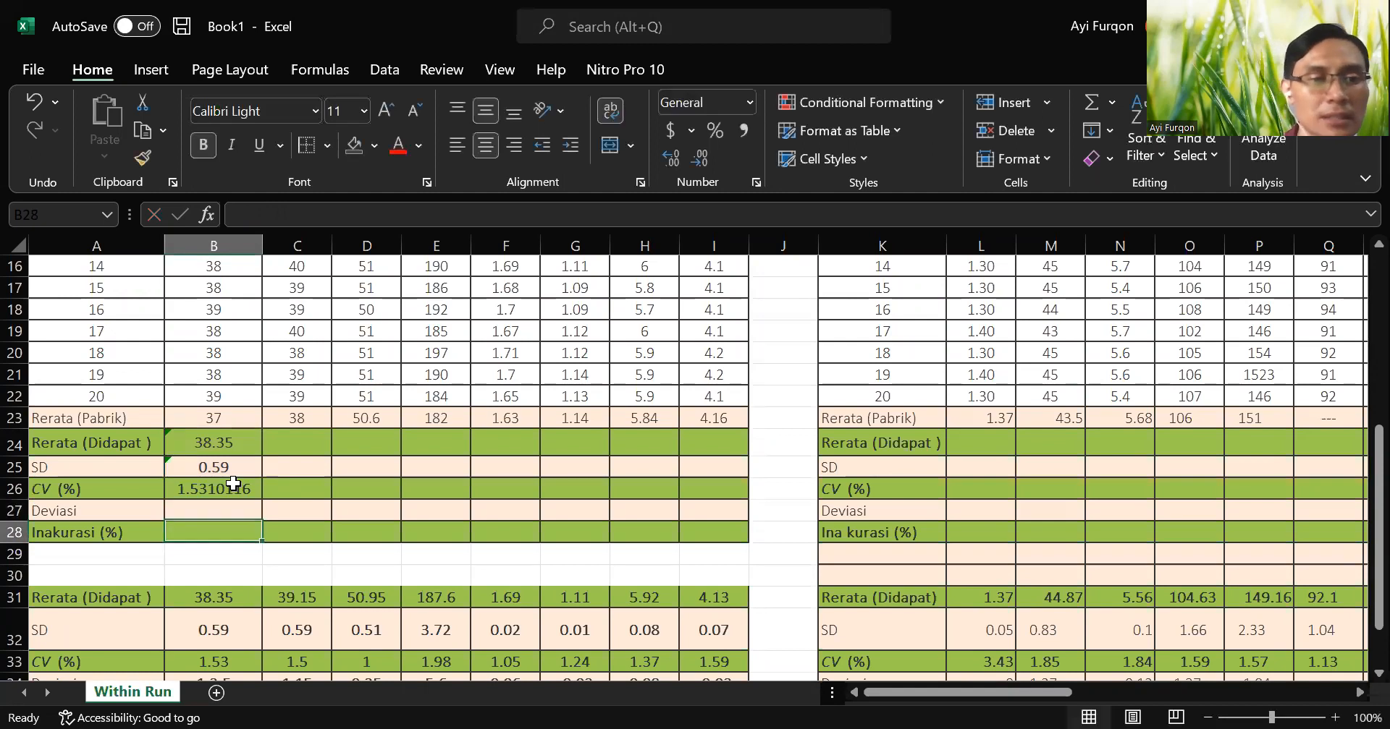
Reduce the ALT CV value in B26 to two decimal places.
{"action": "left_click", "coordinate": [233, 483]}
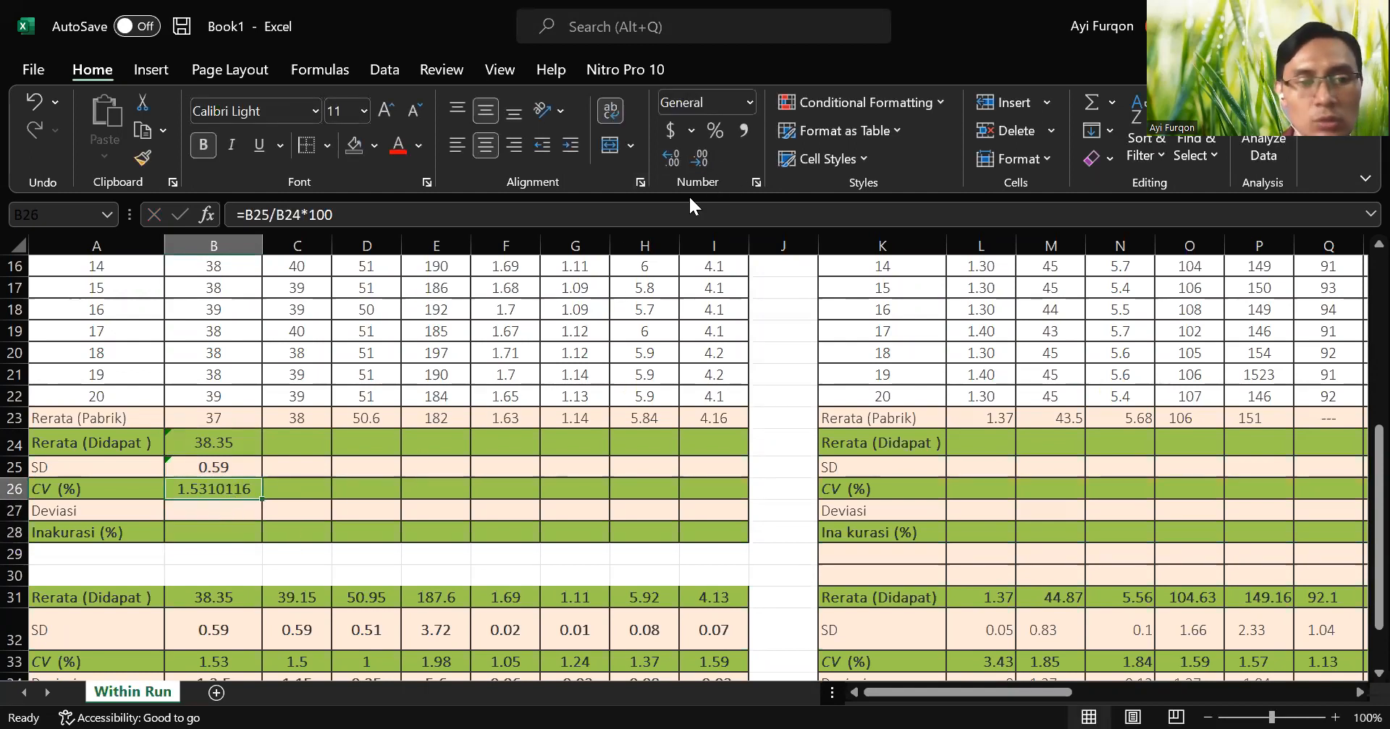
{"action": "left_click", "coordinate": [706, 158]}
{"action": "left_click", "coordinate": [706, 157]}
{"action": "left_click", "coordinate": [706, 158]}
{"action": "left_click", "coordinate": [705, 158]}
{"action": "left_click", "coordinate": [705, 158]}
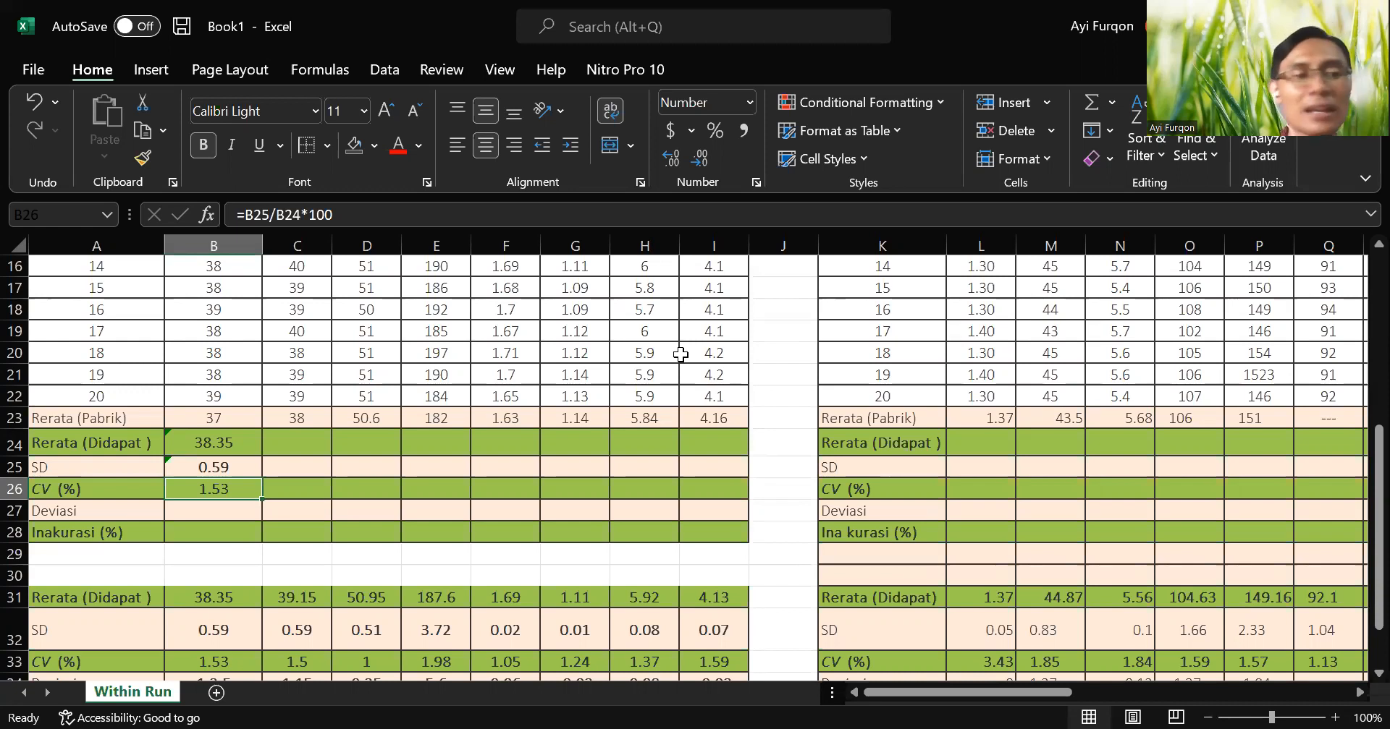
Calculate the ALT absolute deviation in the Deviasi cell B27 with the formula =ABS(B24-B23).
{"action": "key", "text": "Down"}
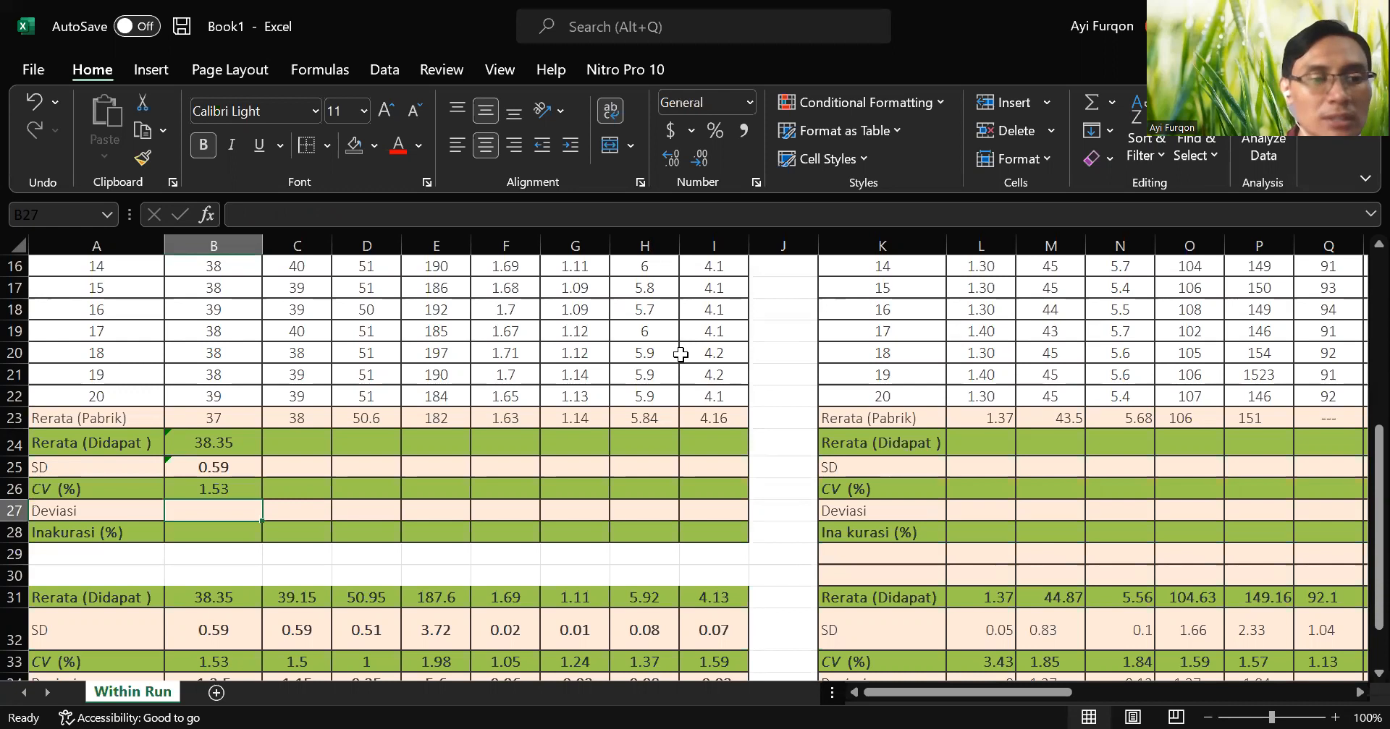
{"action": "double_click", "coordinate": [209, 511]}
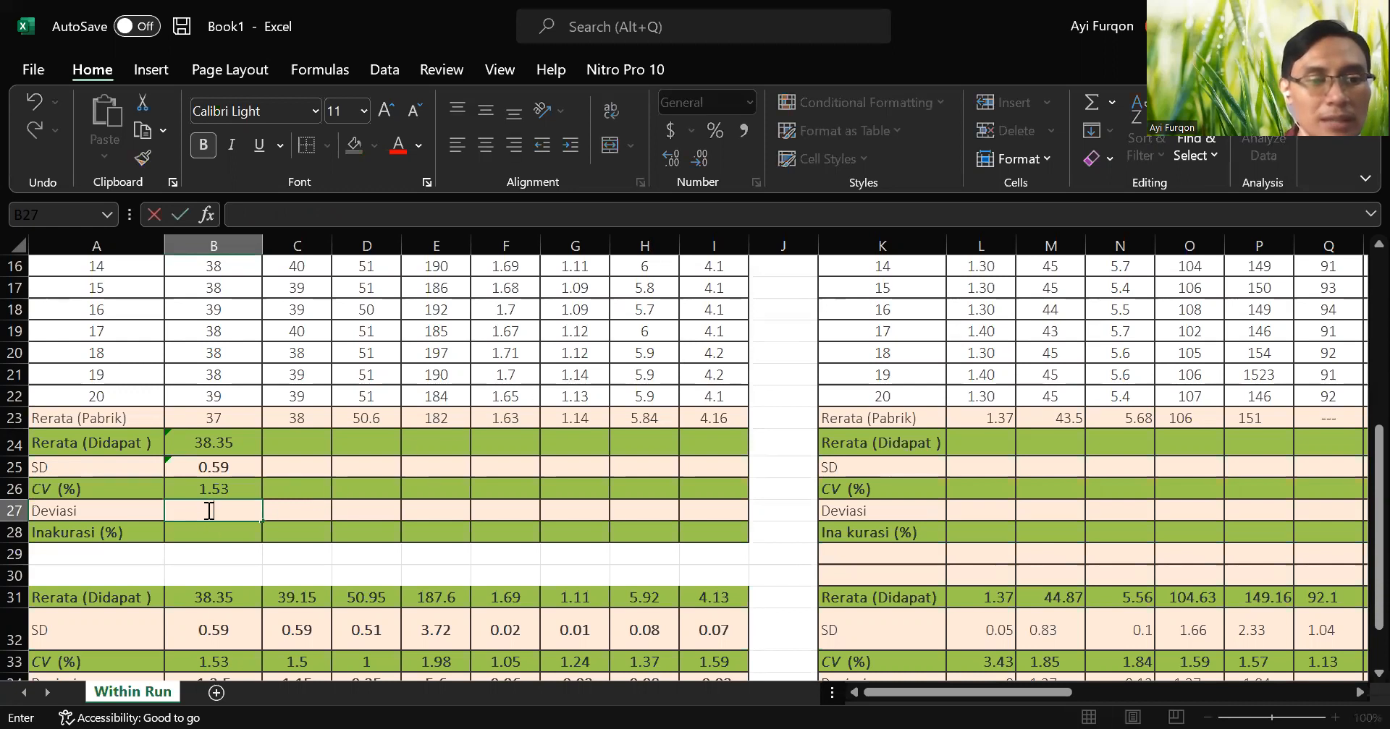
{"action": "type", "text": "="}
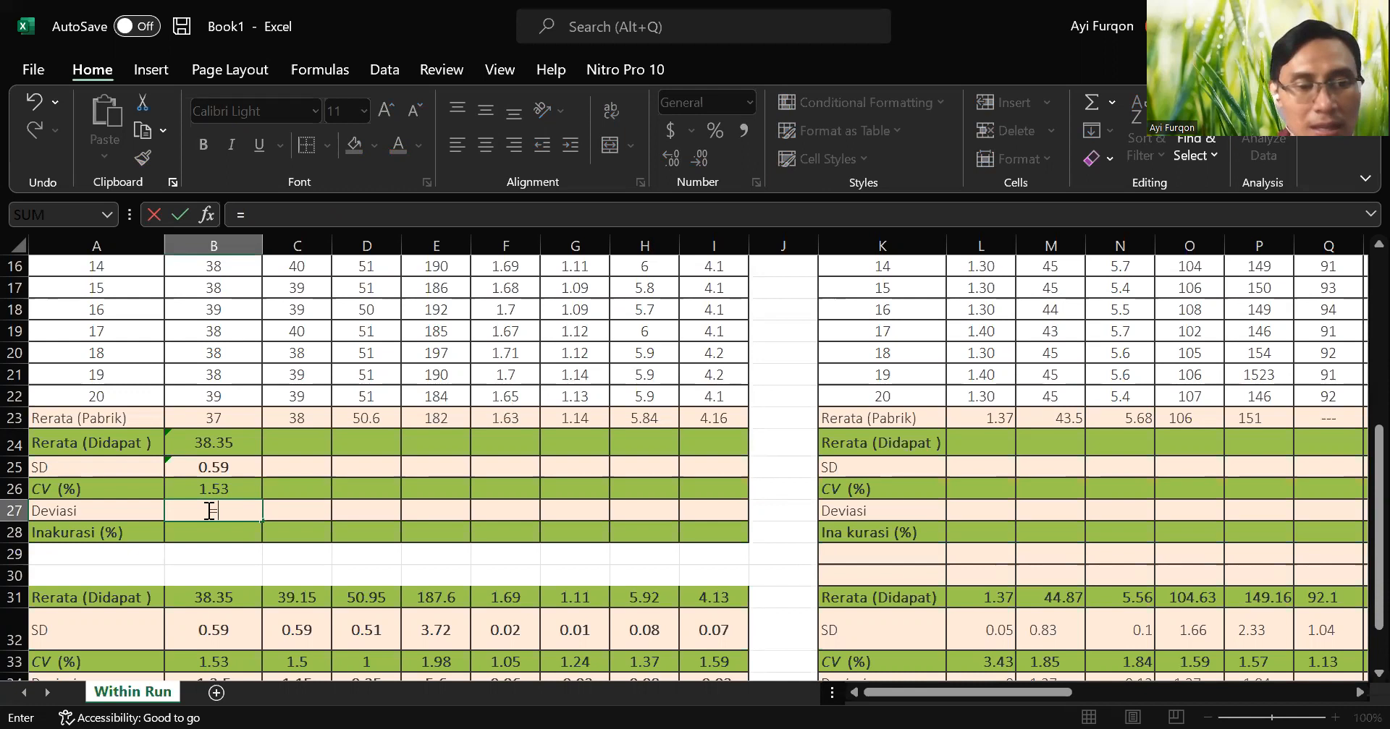
{"action": "type", "text": "ABS"}
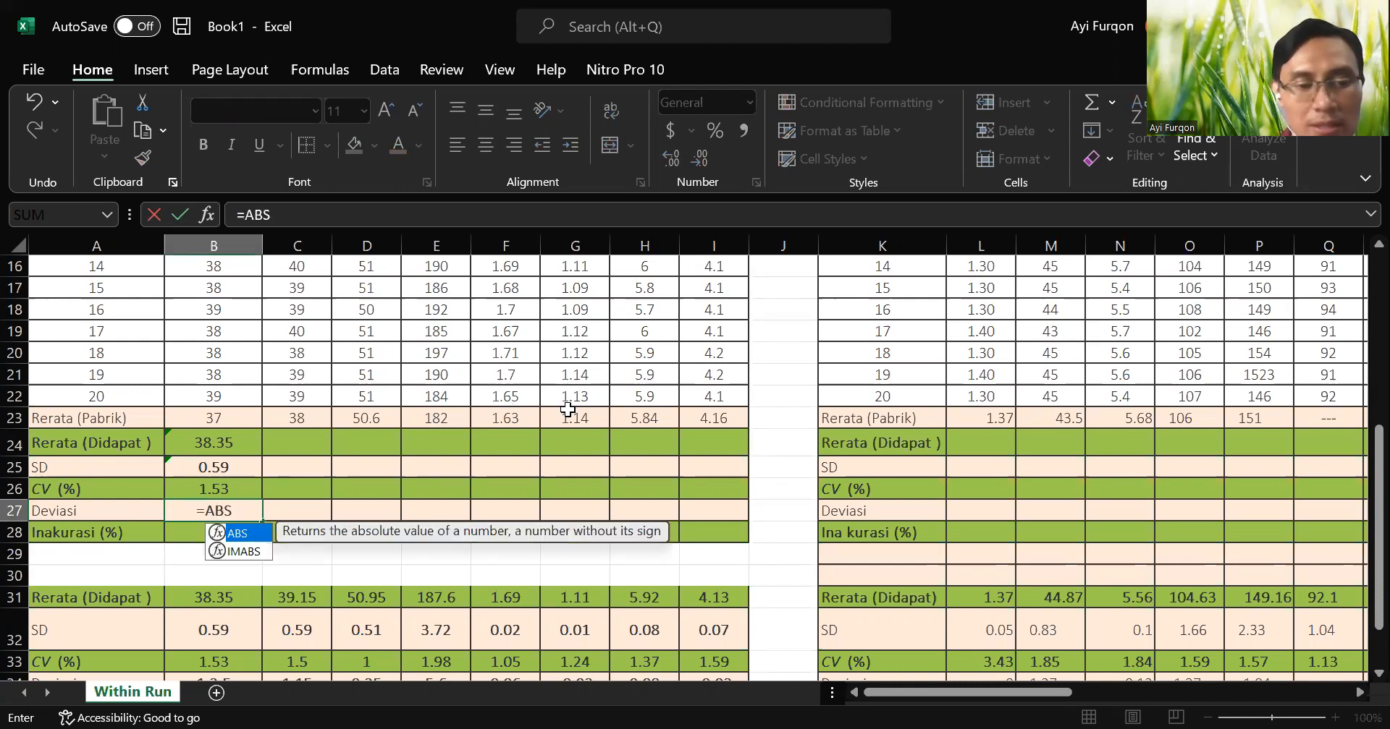
{"action": "type", "text": "("}
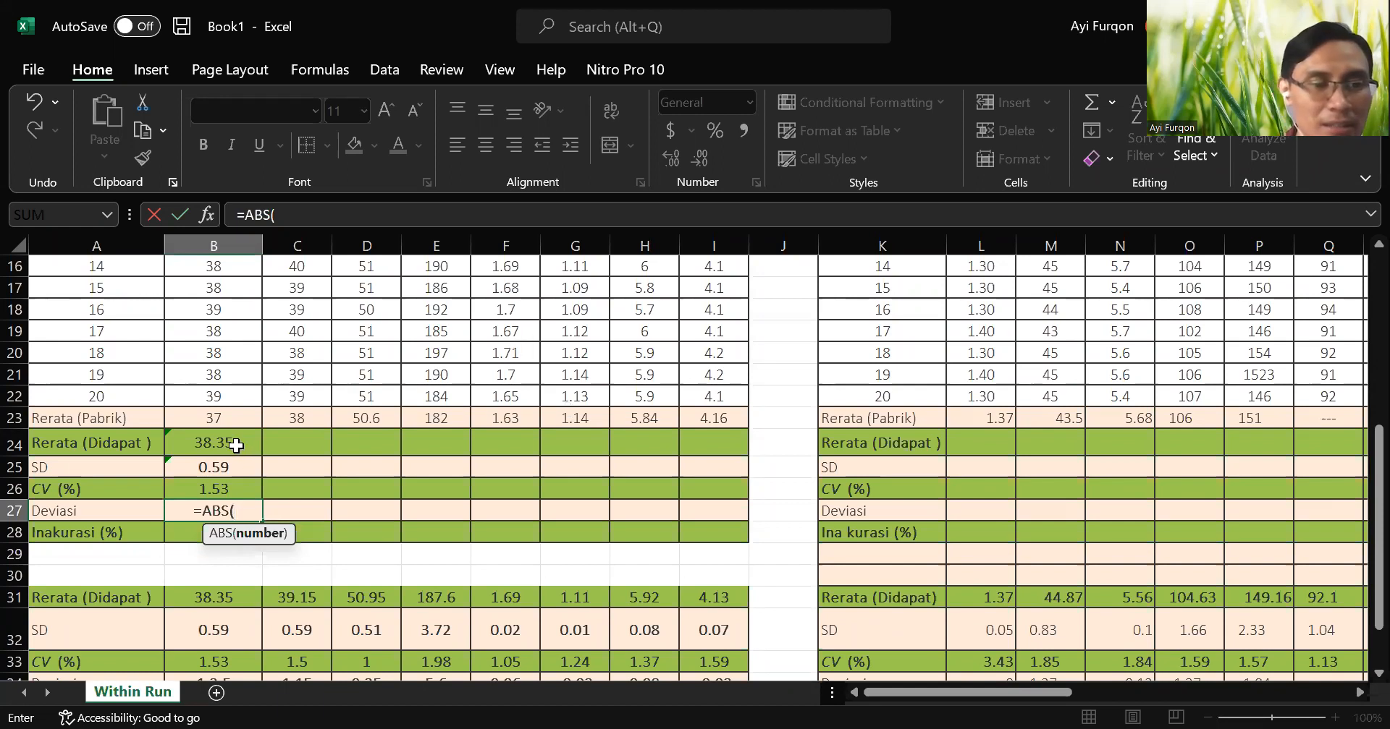
{"action": "left_click", "coordinate": [236, 445]}
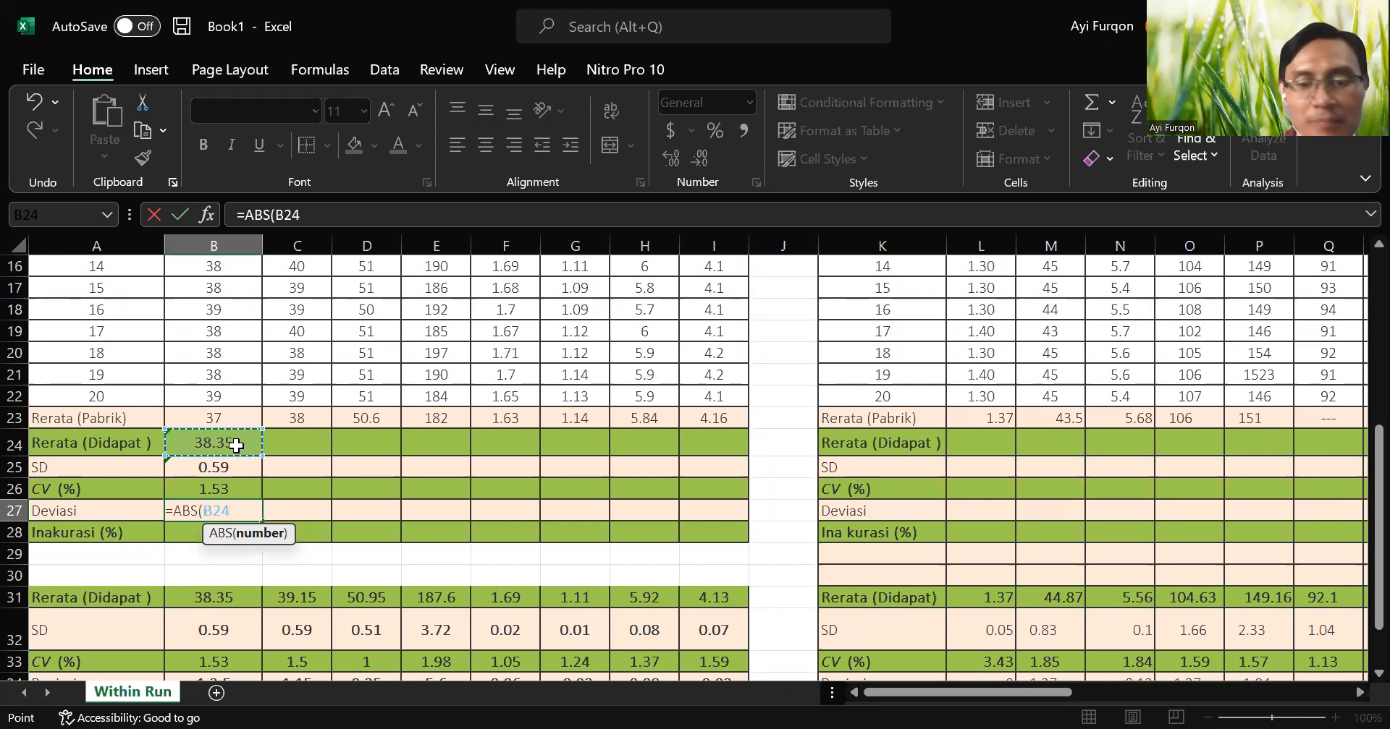
{"action": "type", "text": "-"}
{"action": "left_click", "coordinate": [236, 418]}
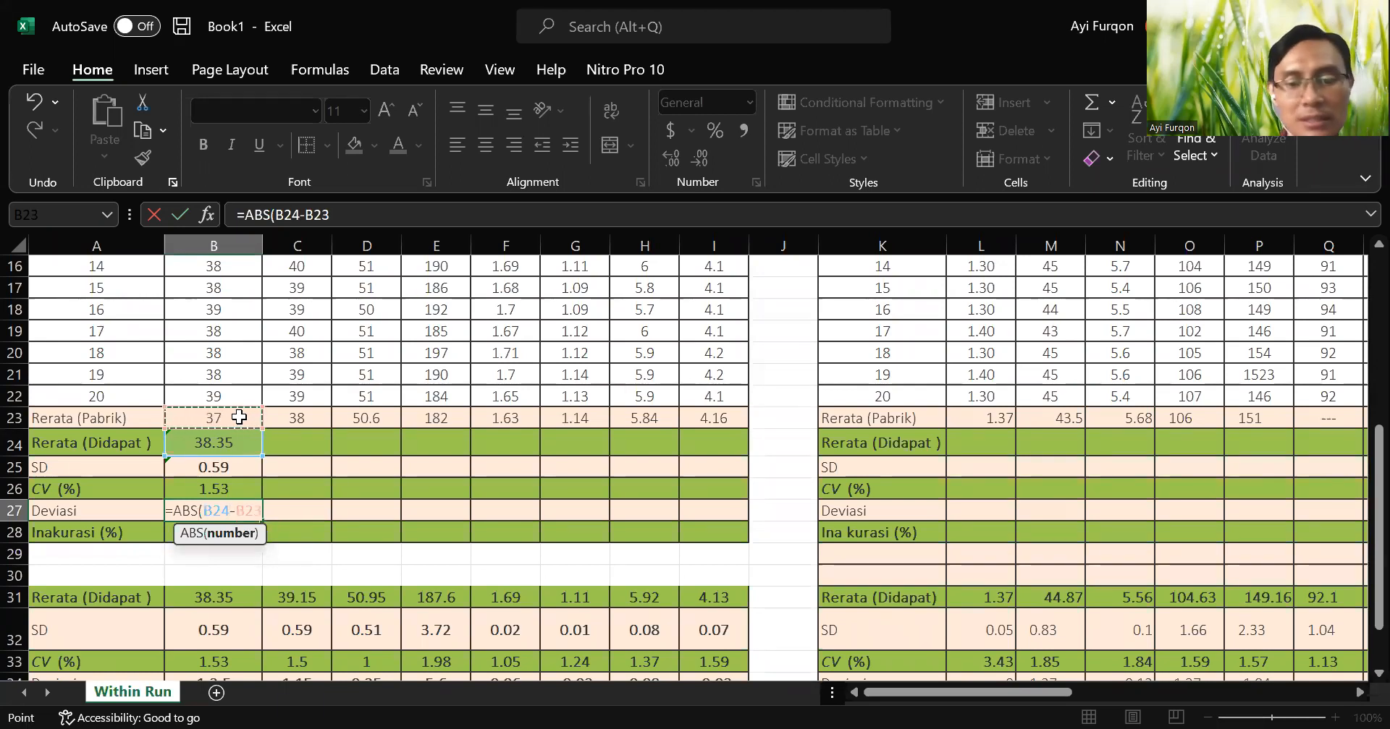
{"action": "type", "text": ")"}
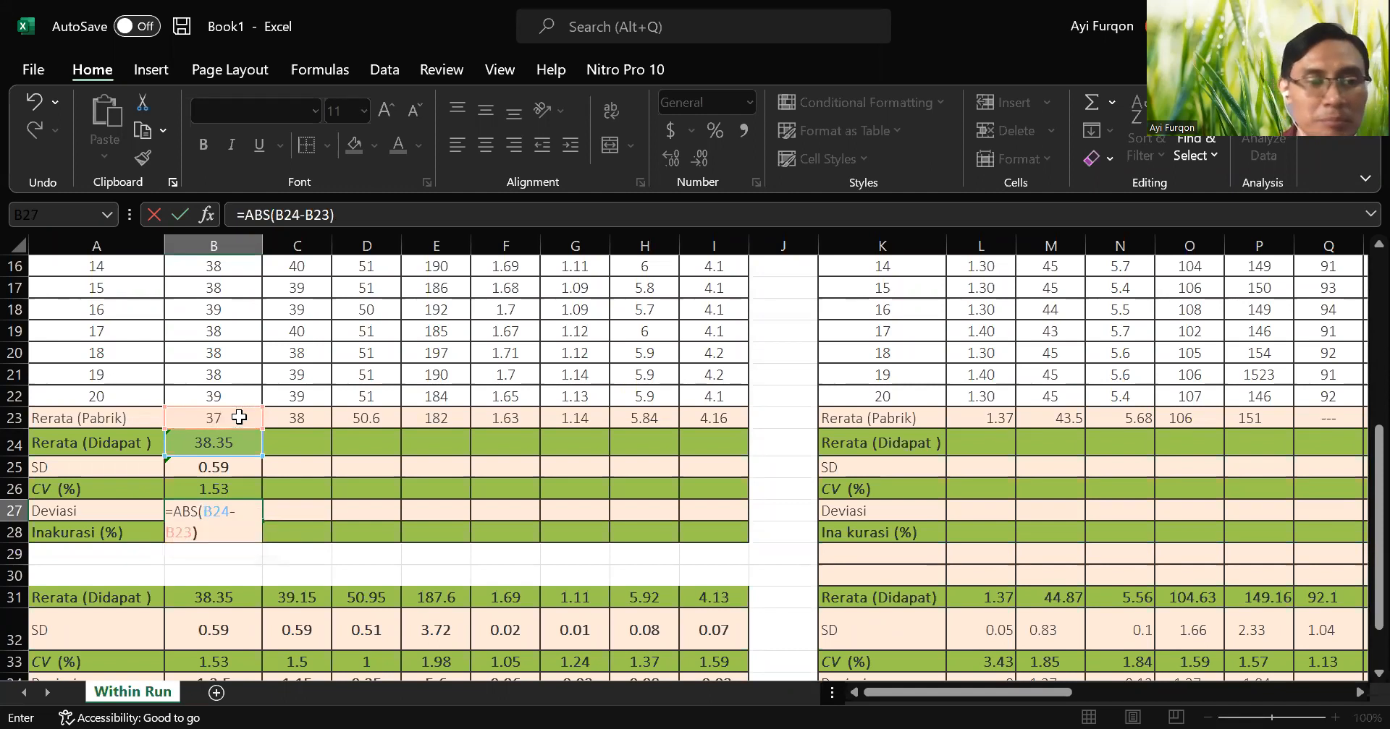
{"action": "key", "text": "Return"}
{"action": "key", "text": "Up"}
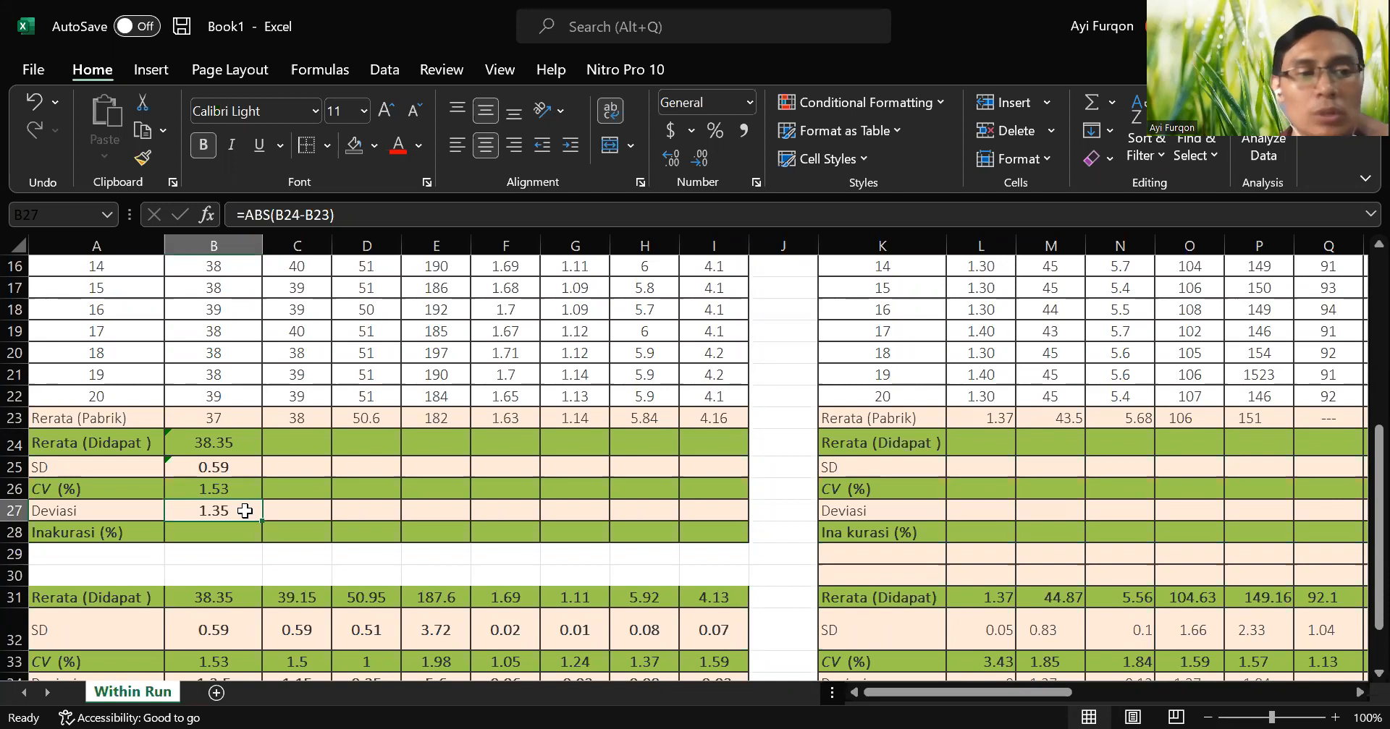
Calculate the ALT inaccuracy in the Inakurasi (%) cell B28 with the formula =(B24-B23)/B23*100.
{"action": "double_click", "coordinate": [240, 536]}
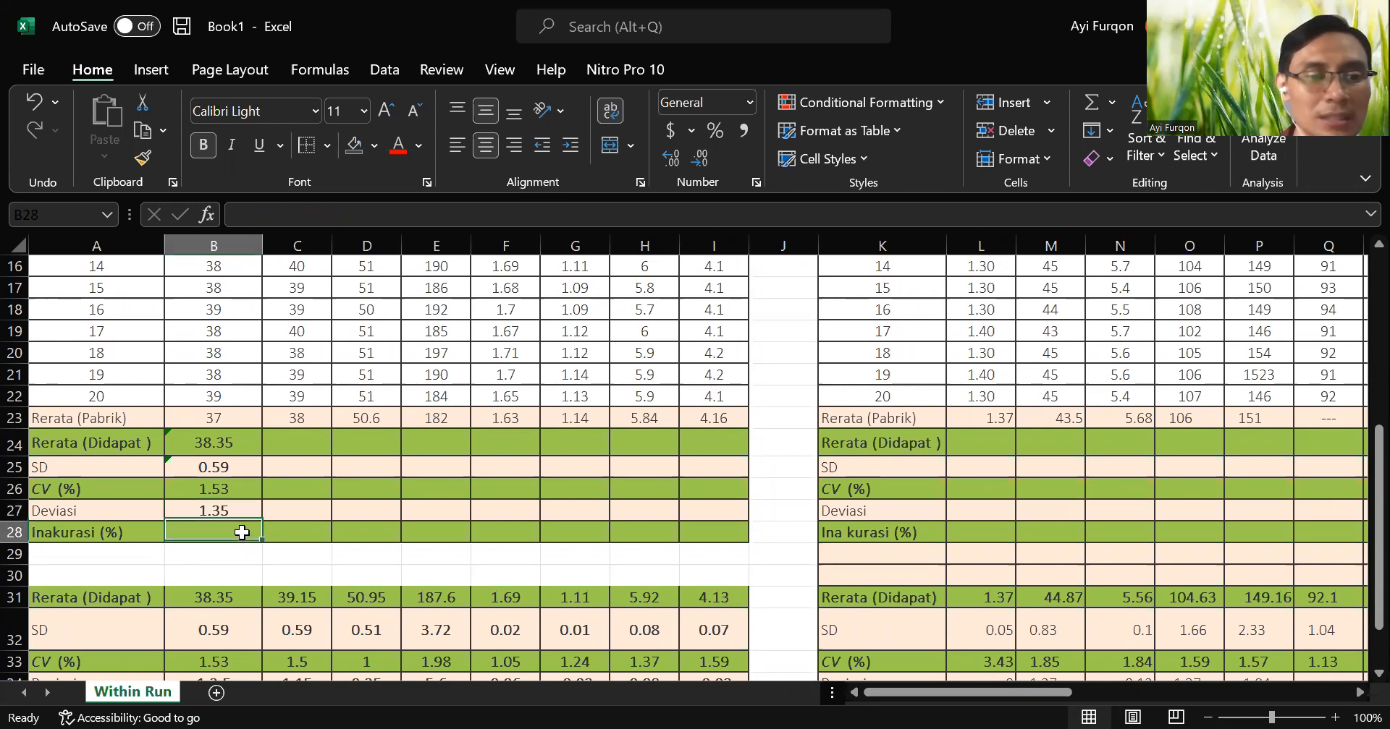
{"action": "type", "text": "="}
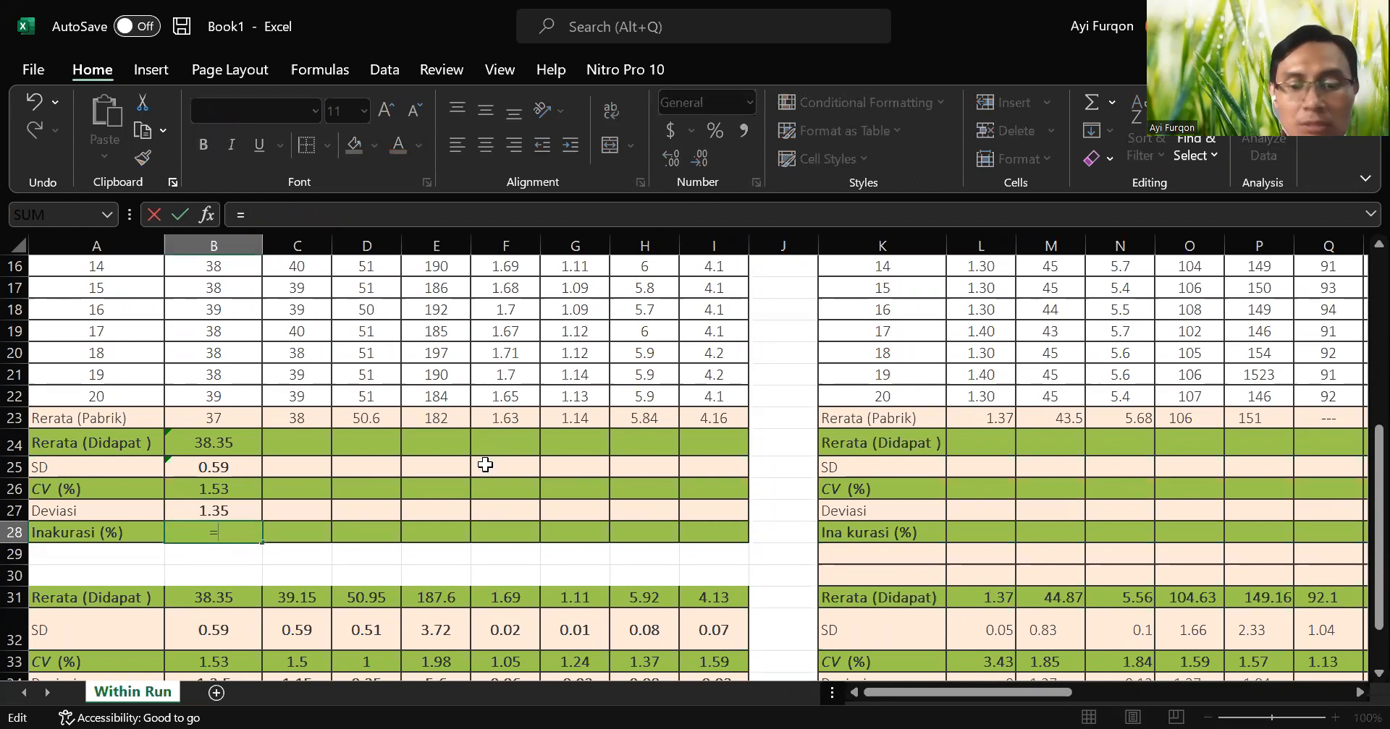
{"action": "type", "text": "("}
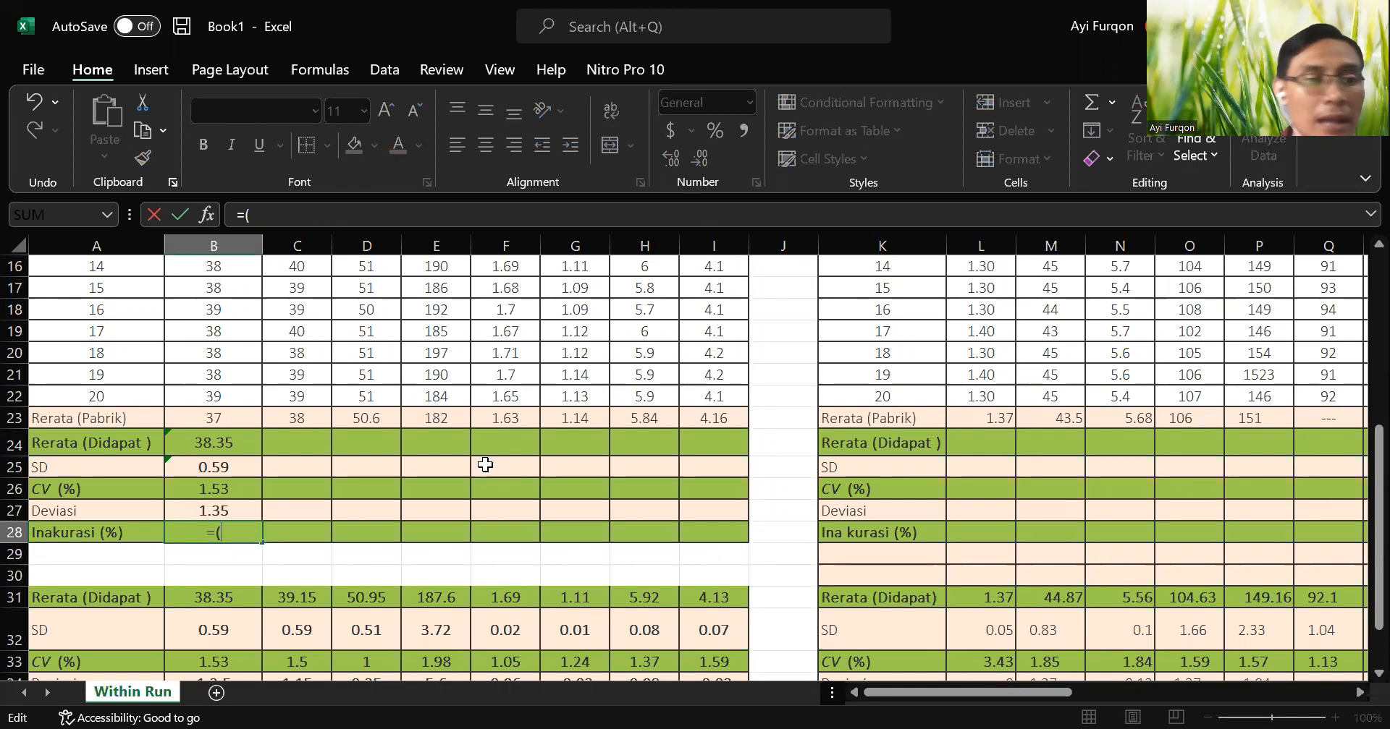
{"action": "left_click", "coordinate": [230, 445]}
{"action": "type", "text": "-"}
{"action": "left_click", "coordinate": [235, 420]}
{"action": "type", "text": ")/"}
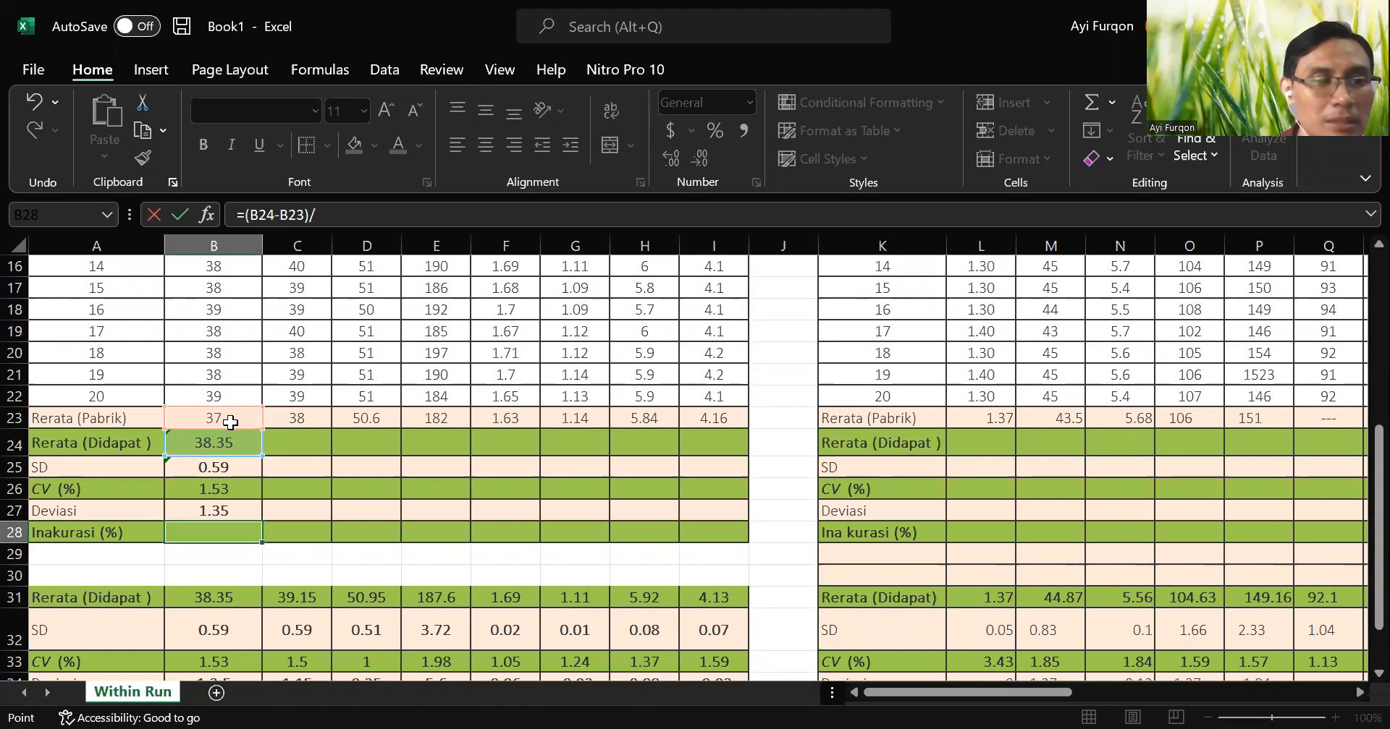
{"action": "left_click", "coordinate": [230, 423]}
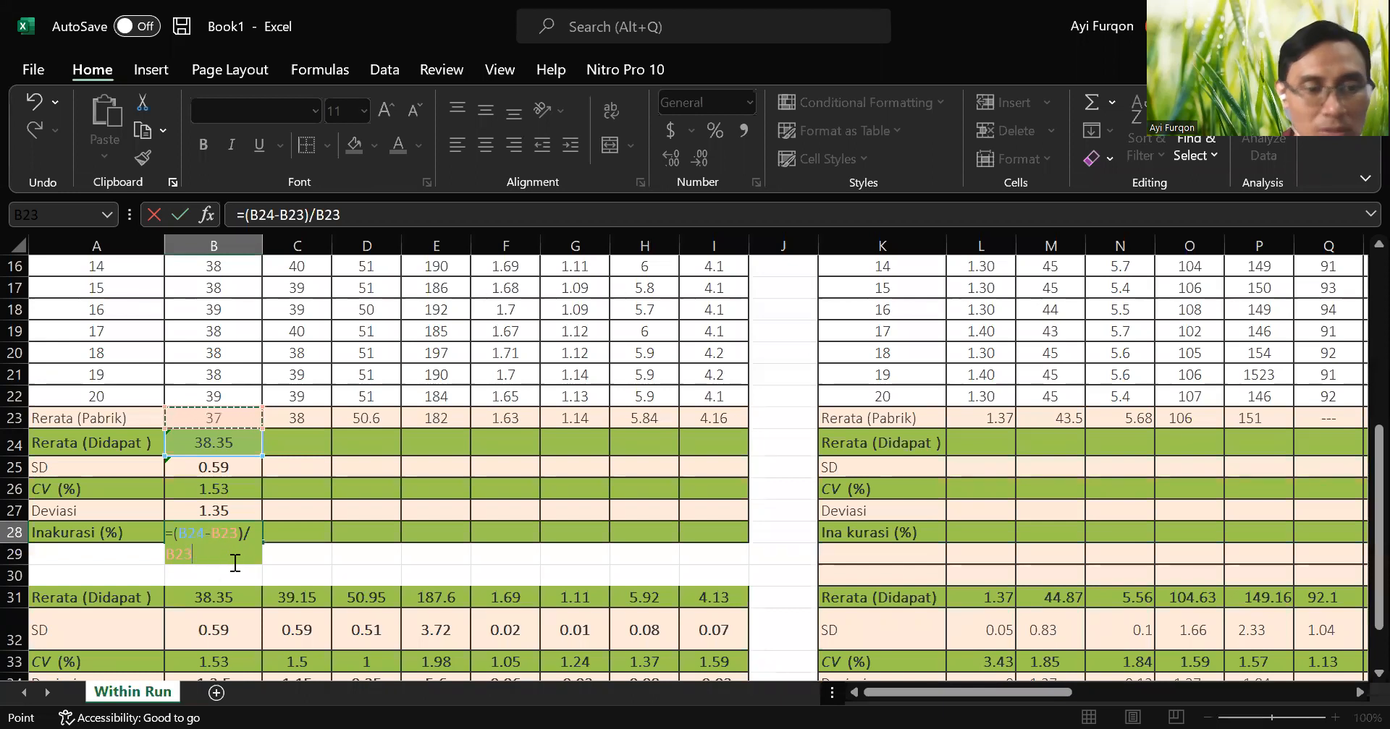
{"action": "type", "text": "*100"}
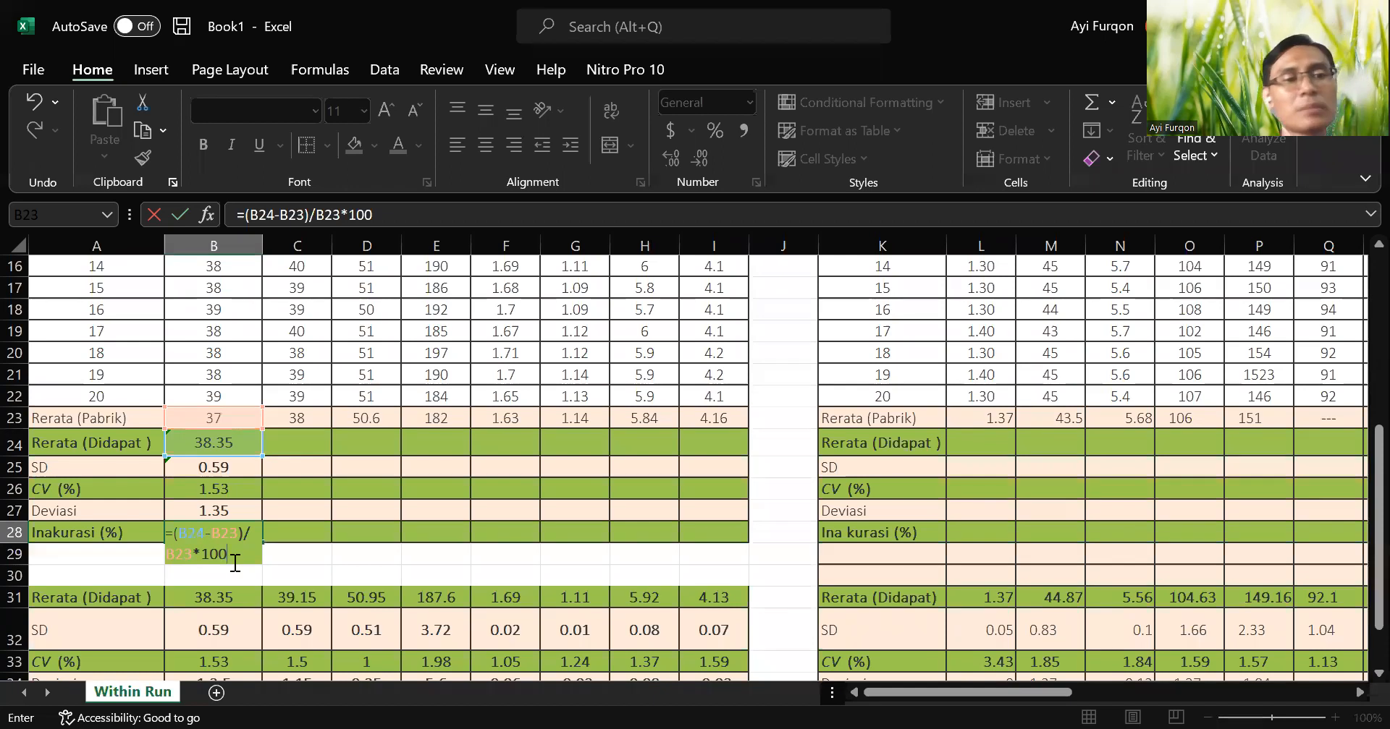
{"action": "key", "text": "Return"}
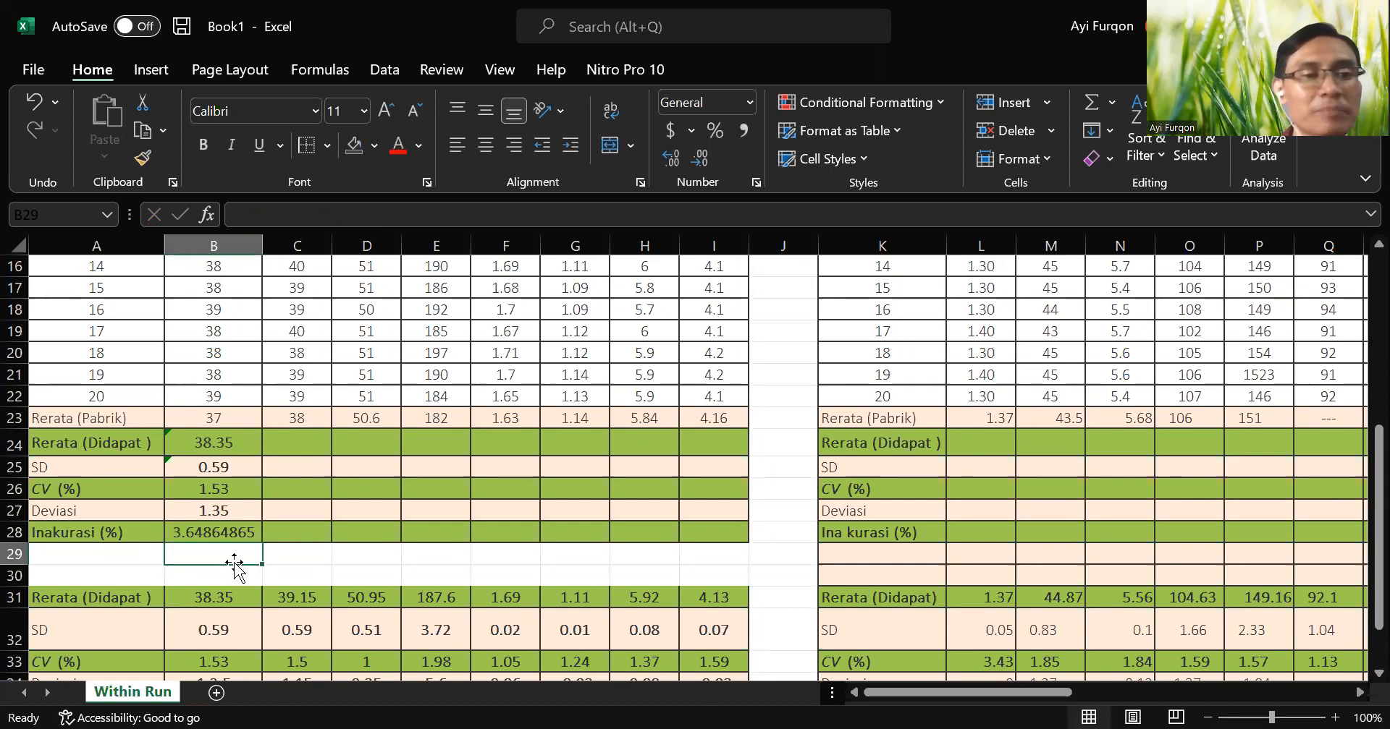
Reduce the ALT inaccuracy value in B28 to two decimal places.
{"action": "key", "text": "Up"}
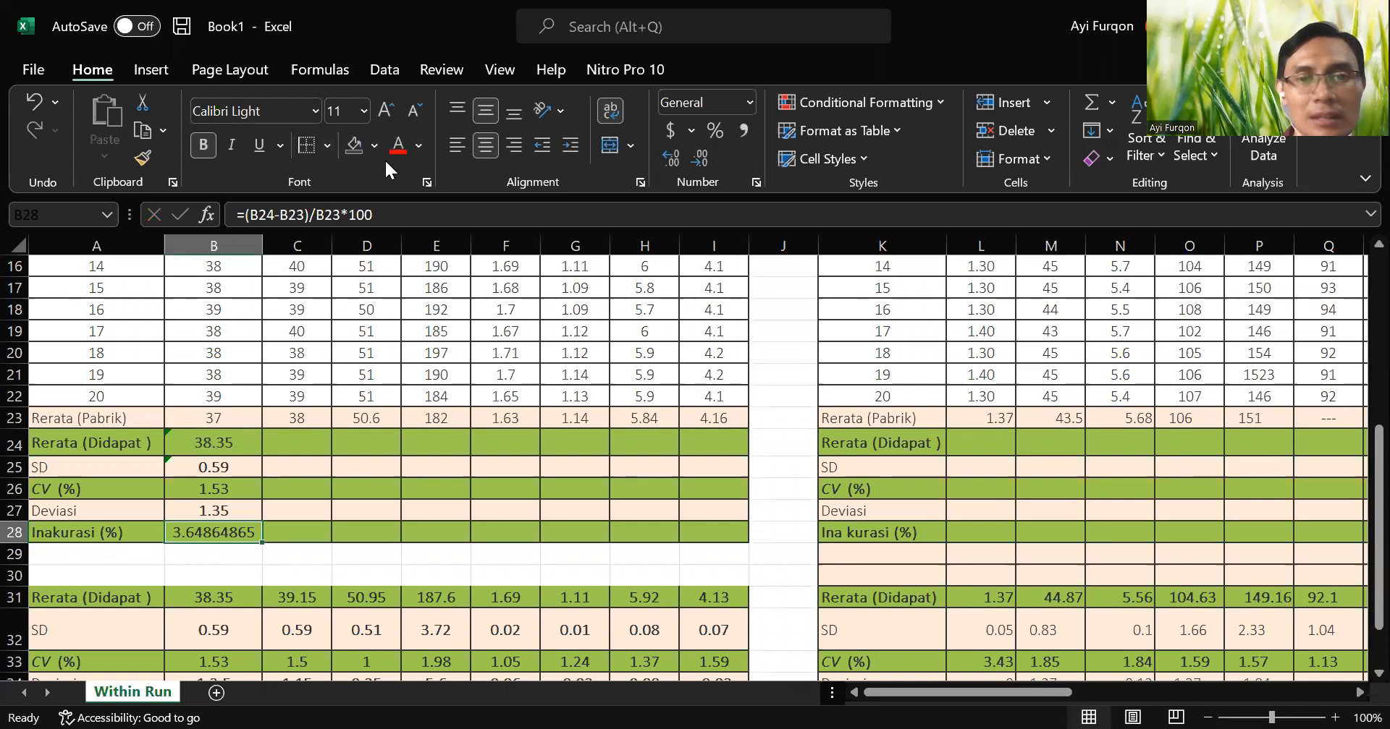
{"action": "left_click", "coordinate": [697, 159]}
{"action": "left_click", "coordinate": [697, 159]}
{"action": "left_click", "coordinate": [697, 159]}
{"action": "left_click", "coordinate": [697, 159]}
{"action": "left_click", "coordinate": [697, 160]}
{"action": "left_click", "coordinate": [697, 160]}
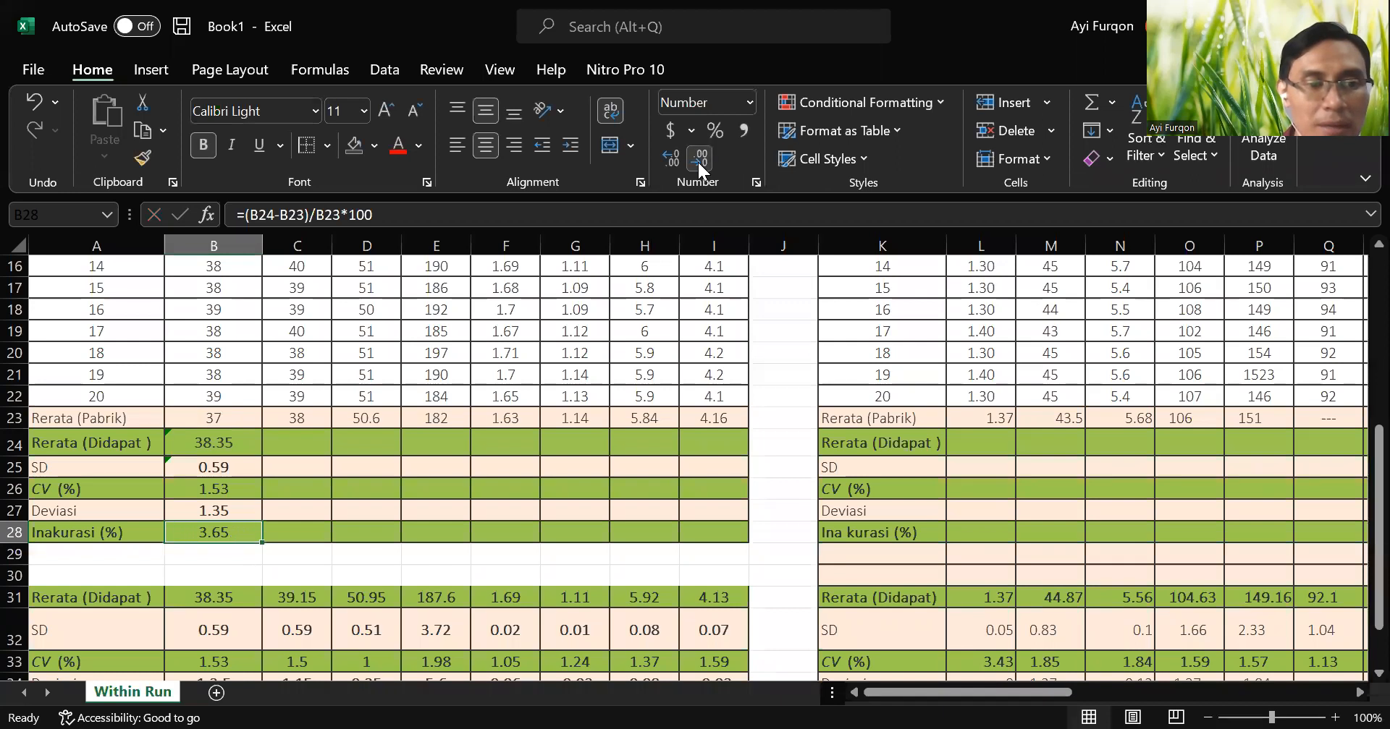
Add the row label "Sigma metrik" in cell A29 below Inakurasi (%).
{"action": "left_click", "coordinate": [117, 555]}
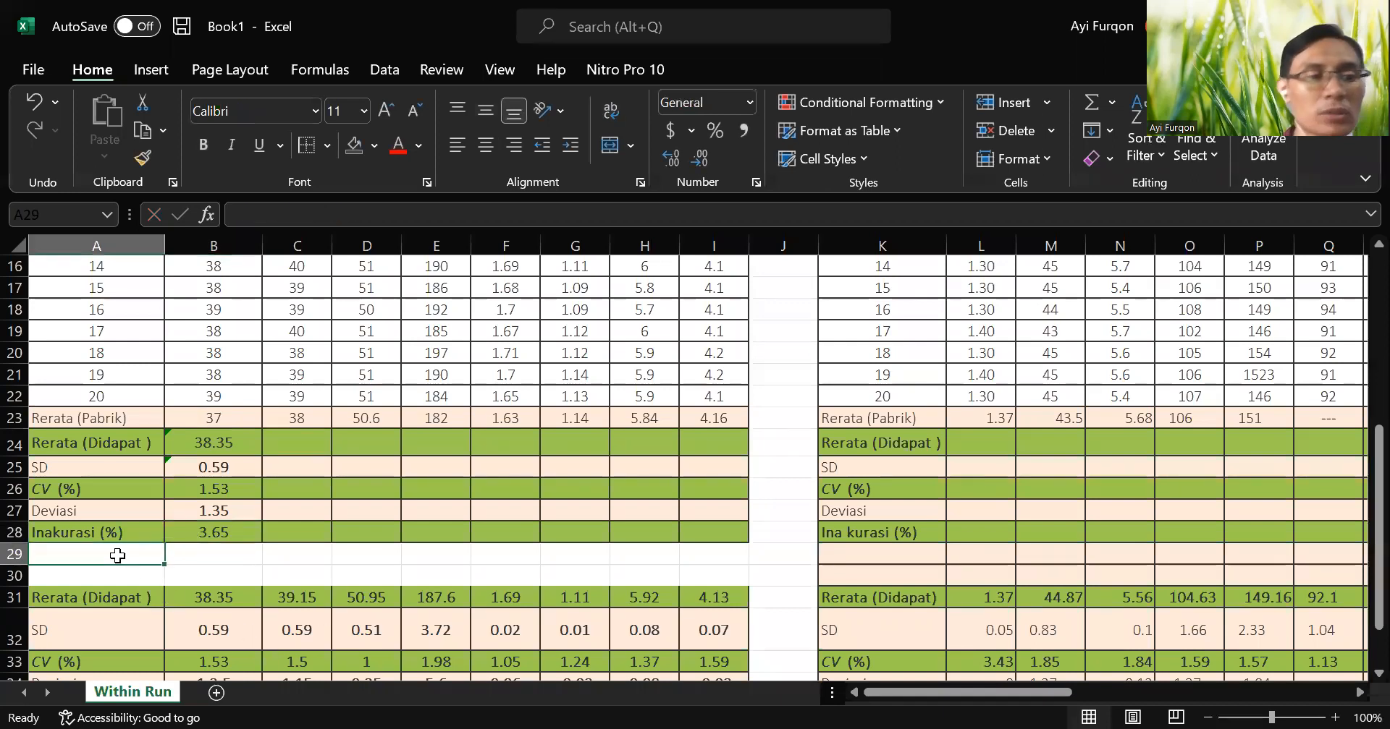
{"action": "type", "text": "Siga"}
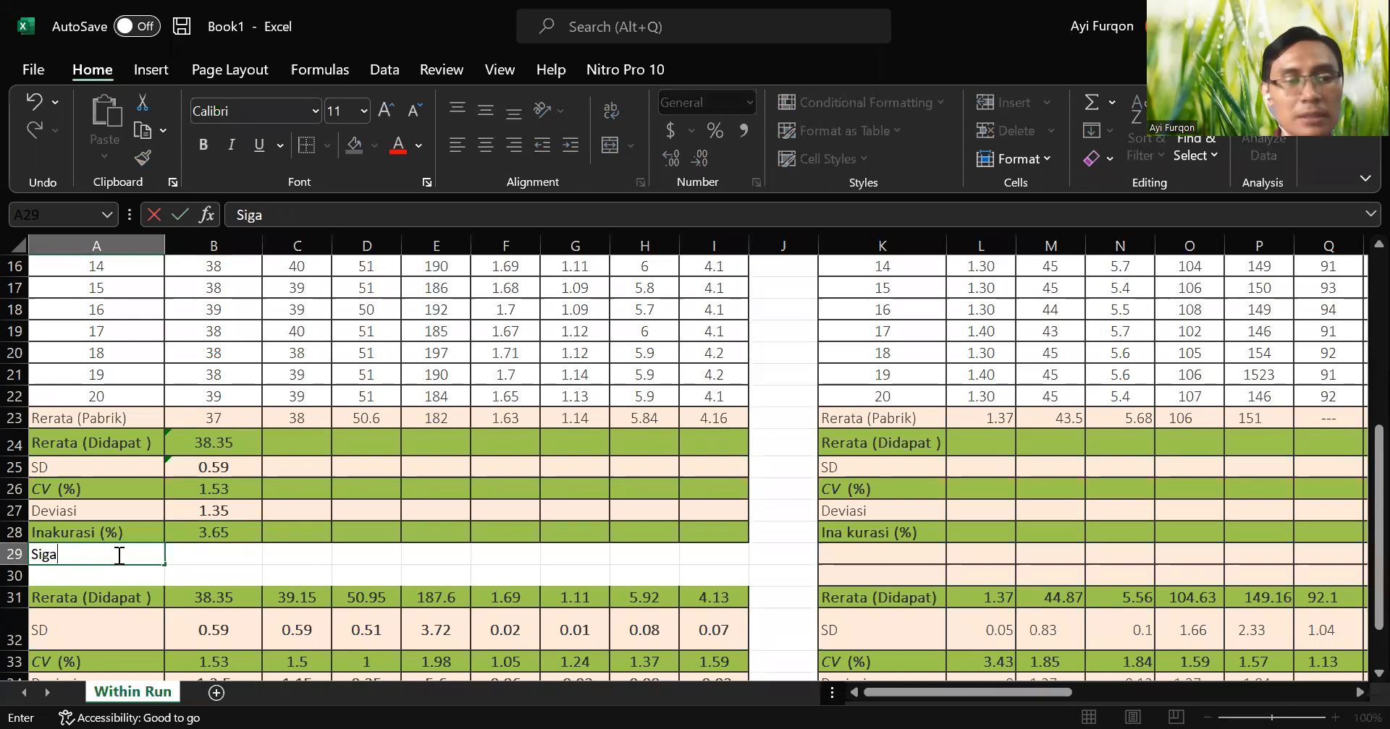
{"action": "key", "text": "BackSpace"}
{"action": "type", "text": "ma me"}
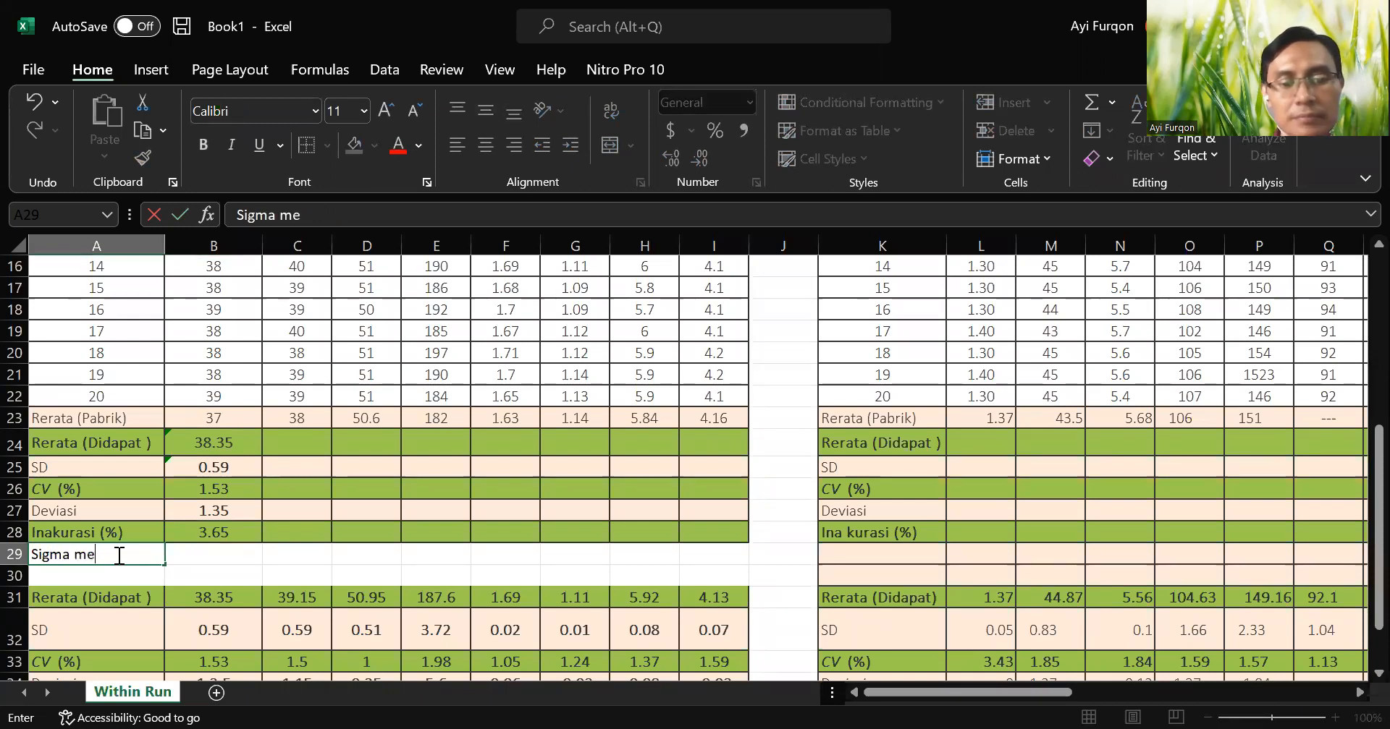
{"action": "type", "text": "trik"}
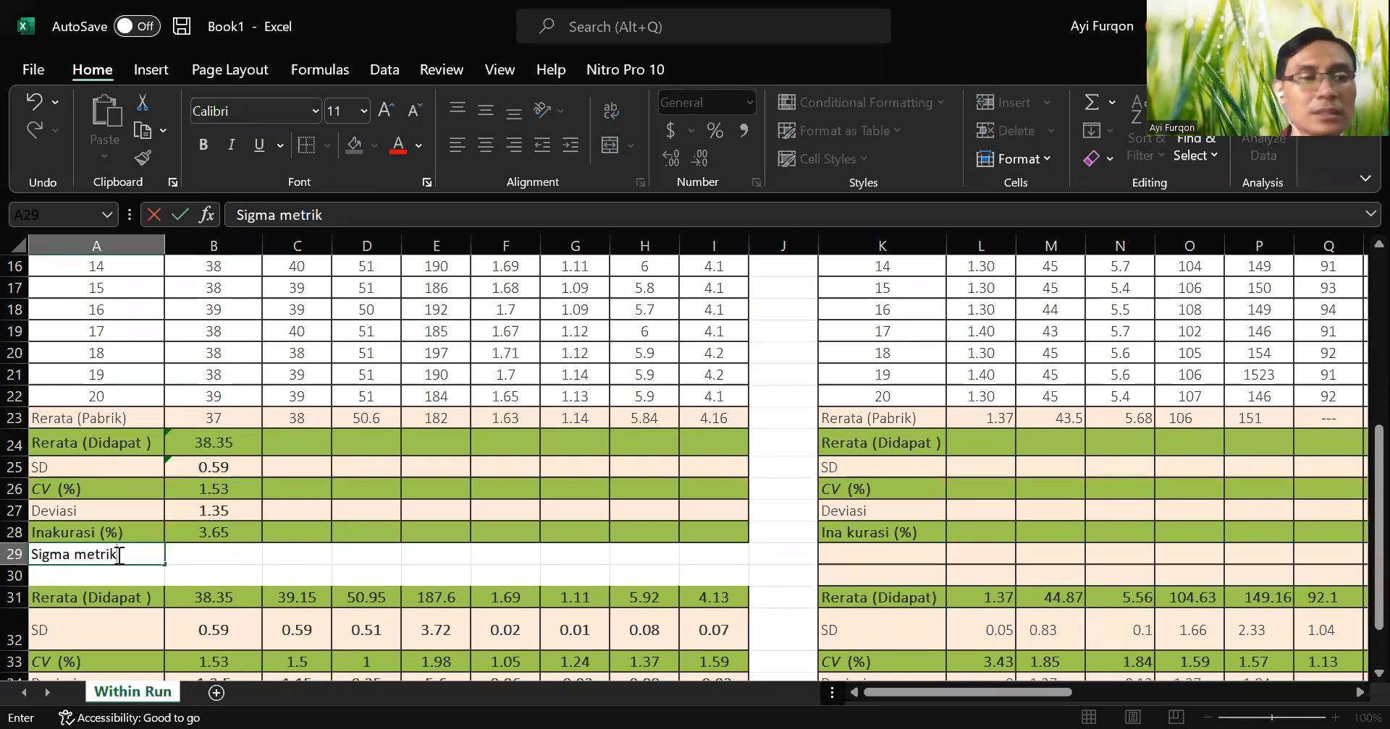
{"action": "key", "text": "Return"}
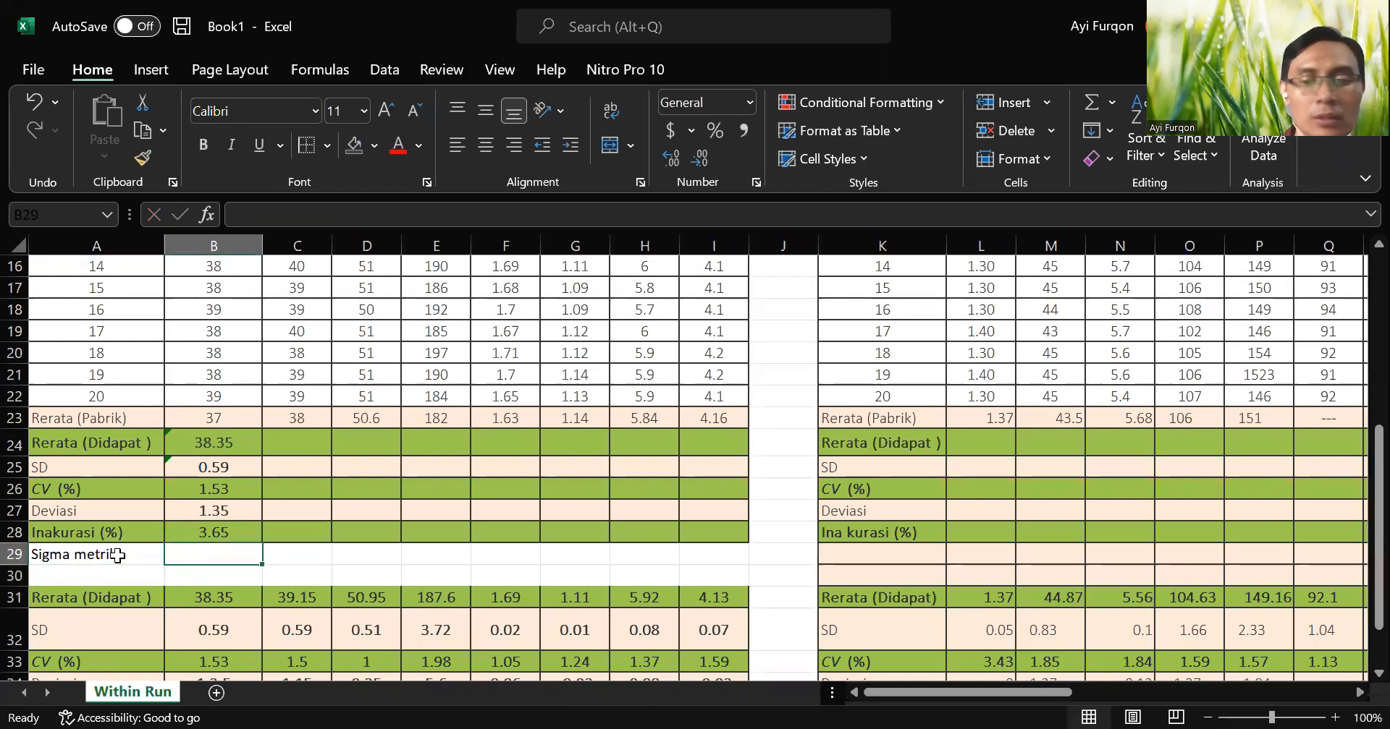
Calculate the ALT sigma metric in cell B29 with the formula =(20-B28)/B26.
{"action": "type", "text": "="}
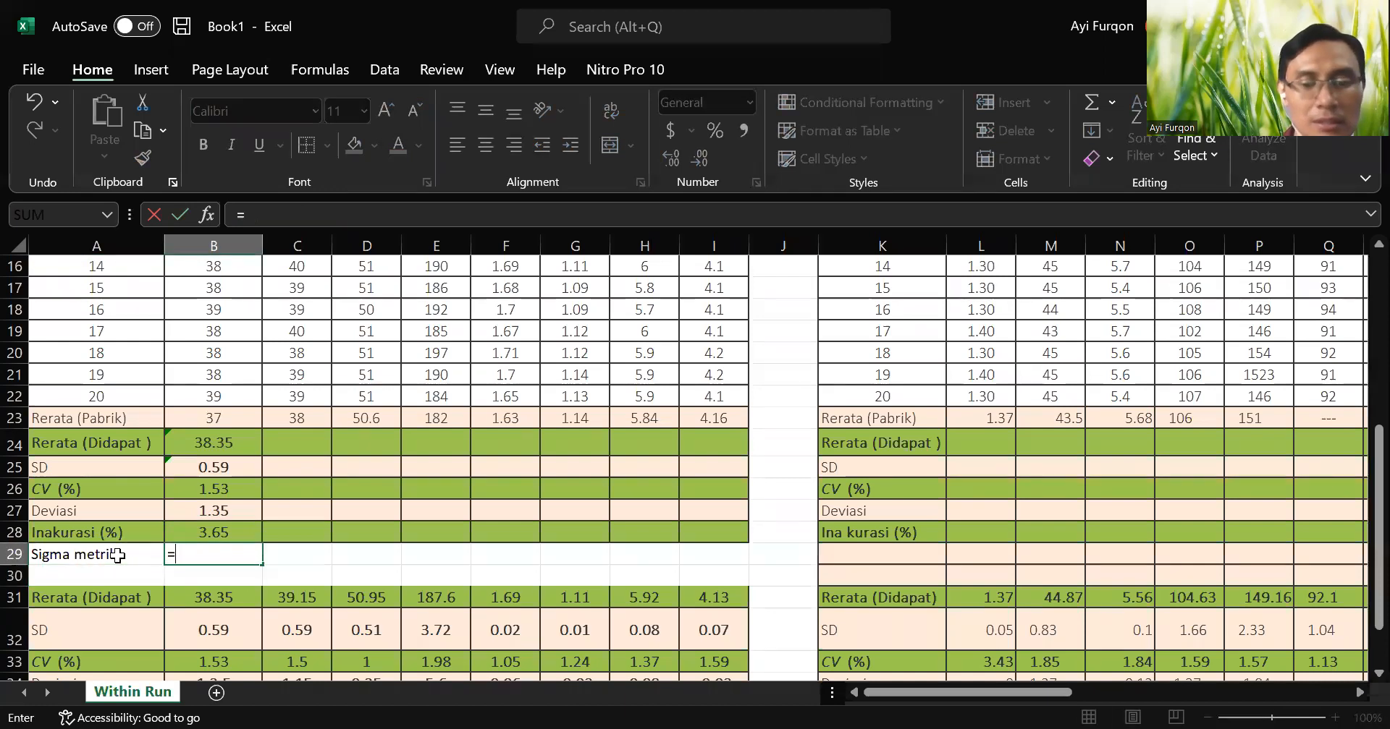
{"action": "type", "text": "("}
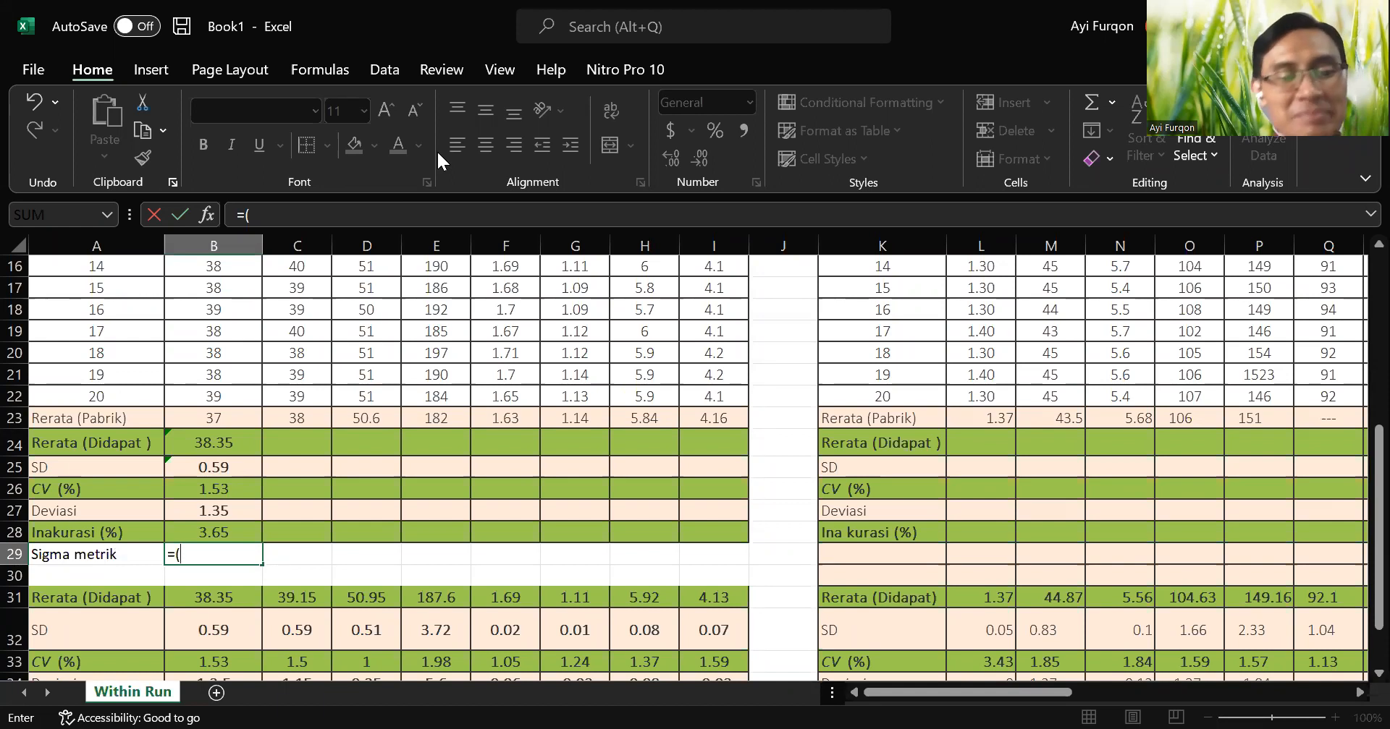
{"action": "type", "text": "20-"}
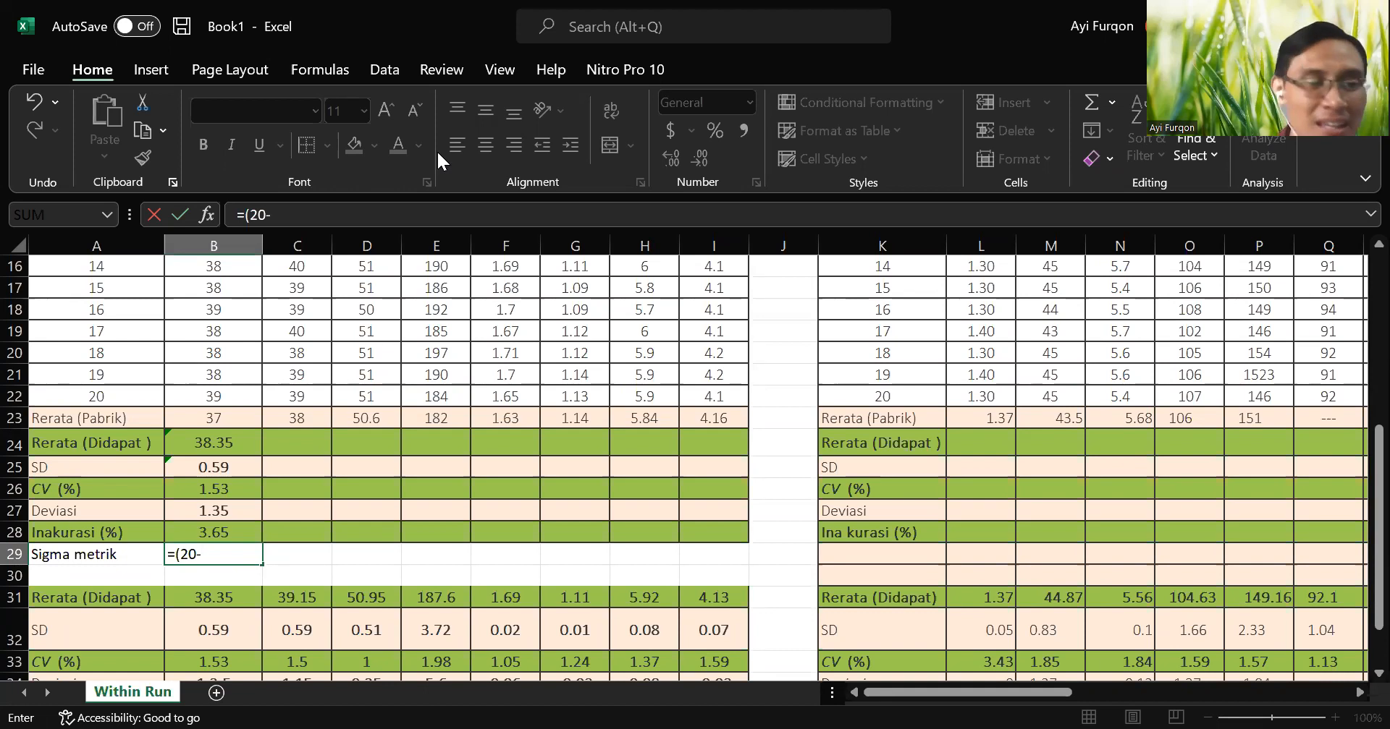
{"action": "left_click", "coordinate": [227, 534]}
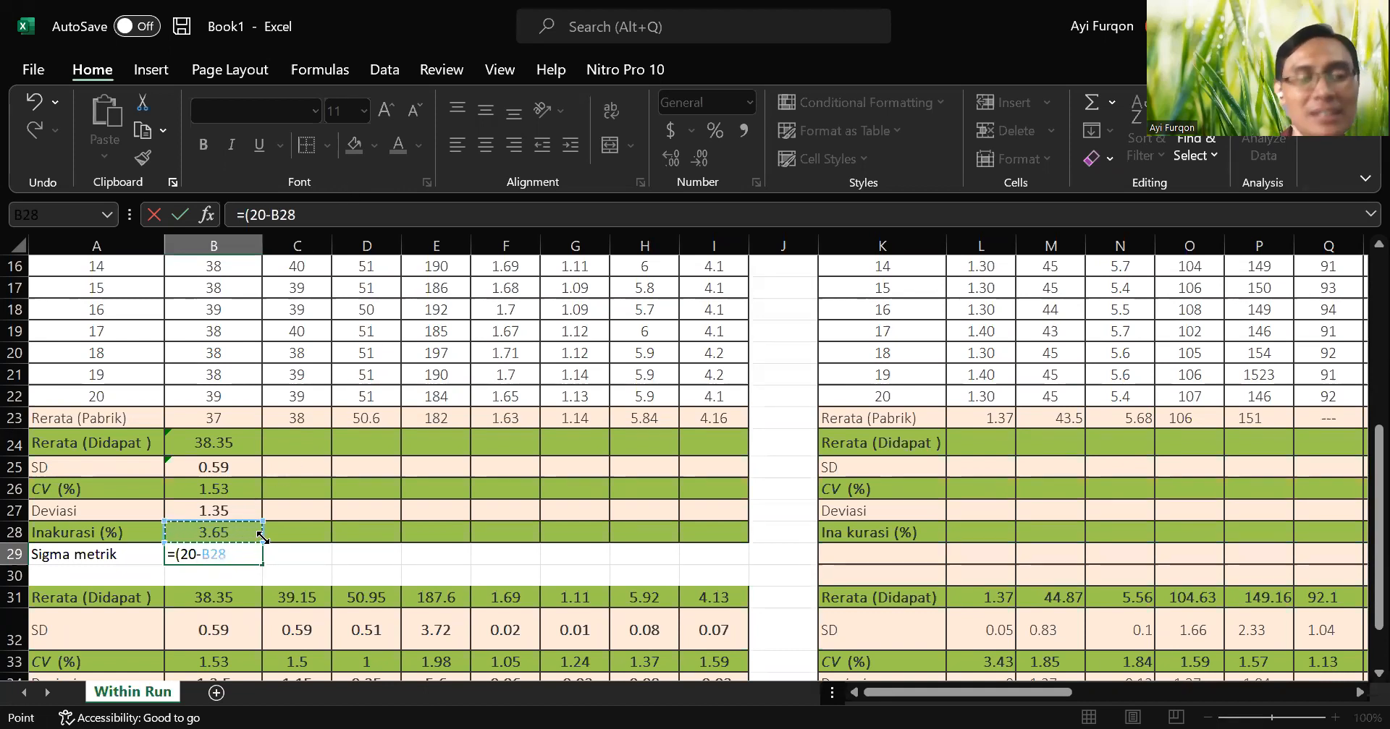
{"action": "type", "text": ")/"}
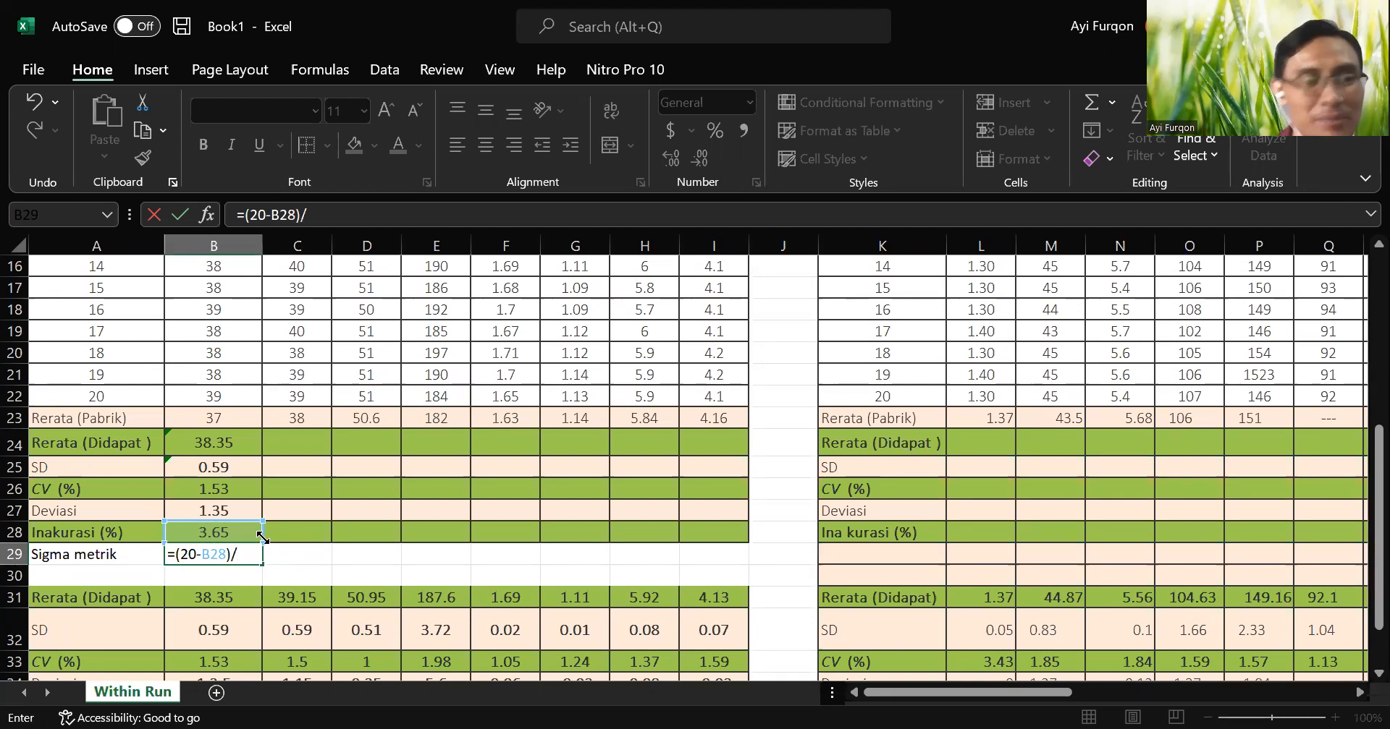
{"action": "left_click", "coordinate": [225, 487]}
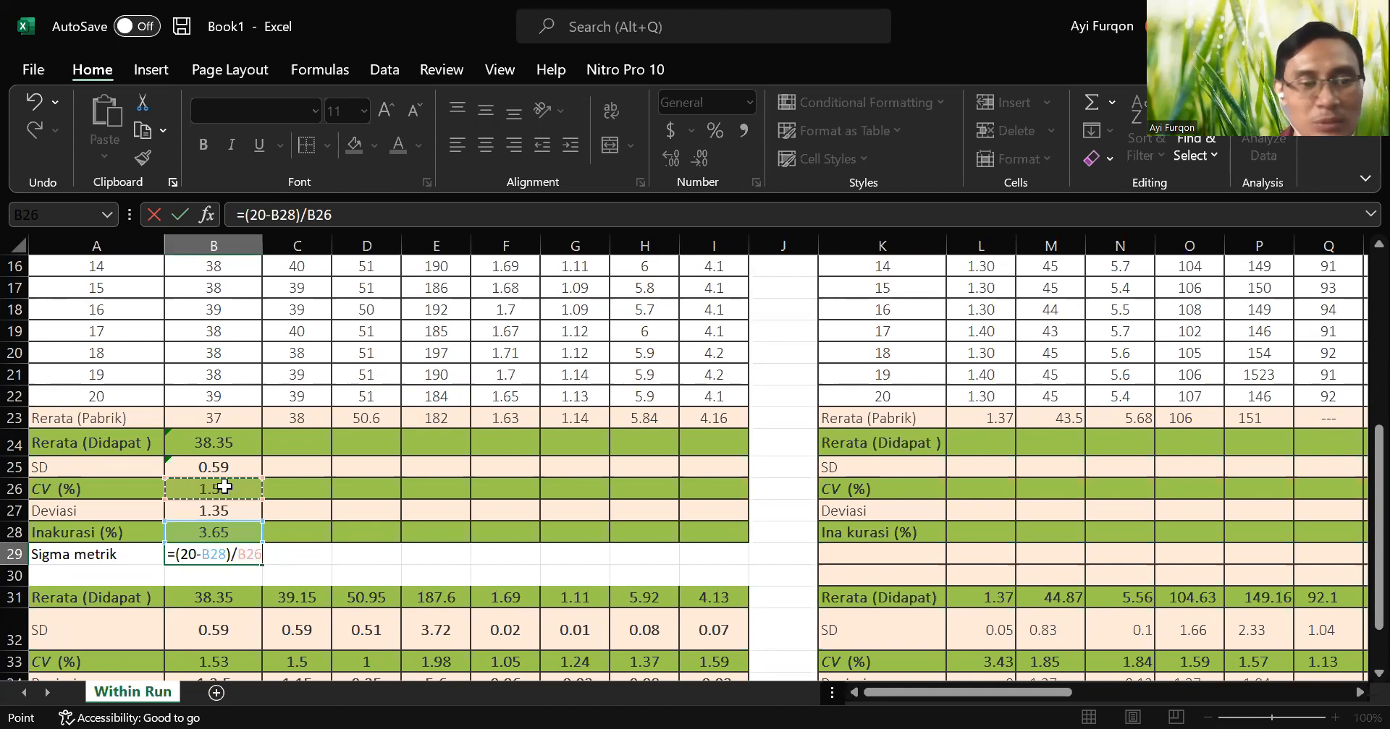
{"action": "key", "text": "Return"}
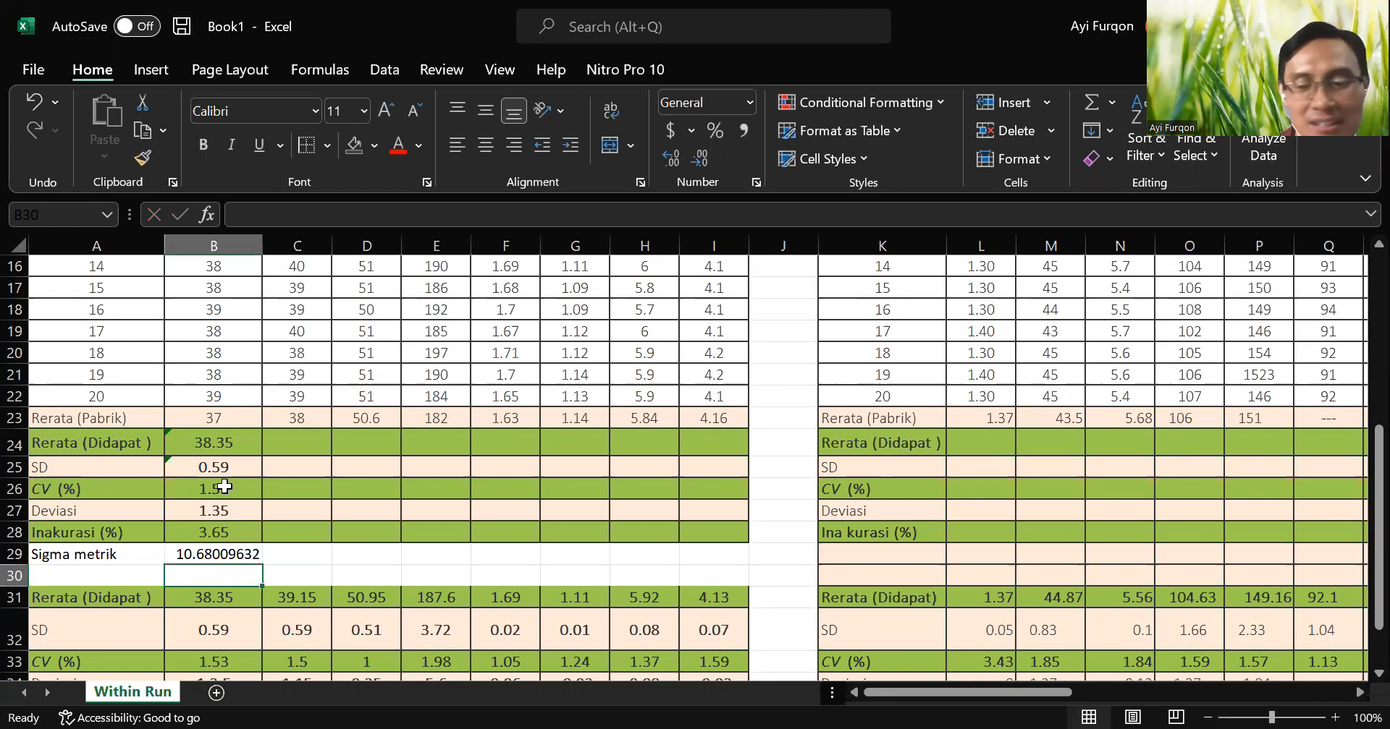
Reduce the ALT sigma metric value in B29 to three decimal places.
{"action": "key", "text": "Up"}
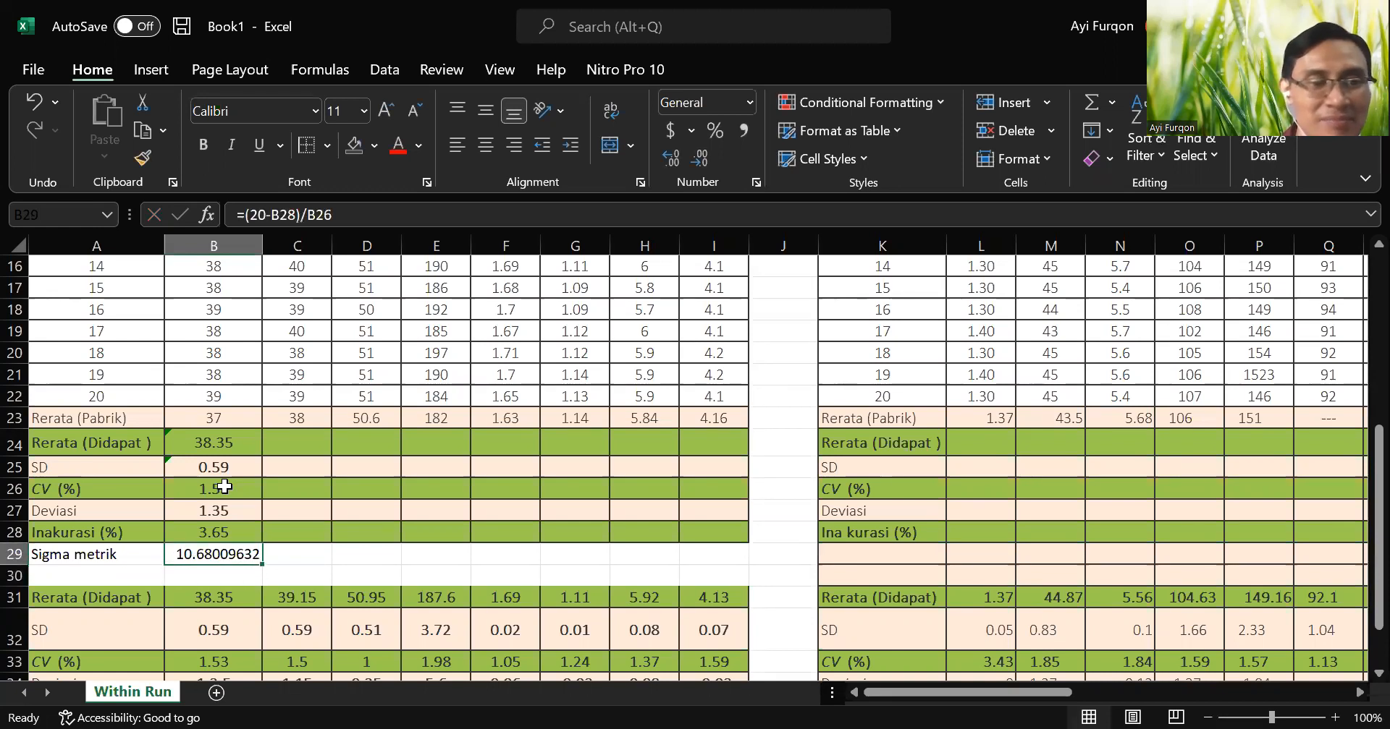
{"action": "left_click", "coordinate": [701, 159]}
{"action": "left_click", "coordinate": [700, 159]}
{"action": "left_click", "coordinate": [701, 159]}
{"action": "left_click", "coordinate": [701, 159]}
{"action": "left_click", "coordinate": [701, 160]}
{"action": "left_click", "coordinate": [701, 160]}
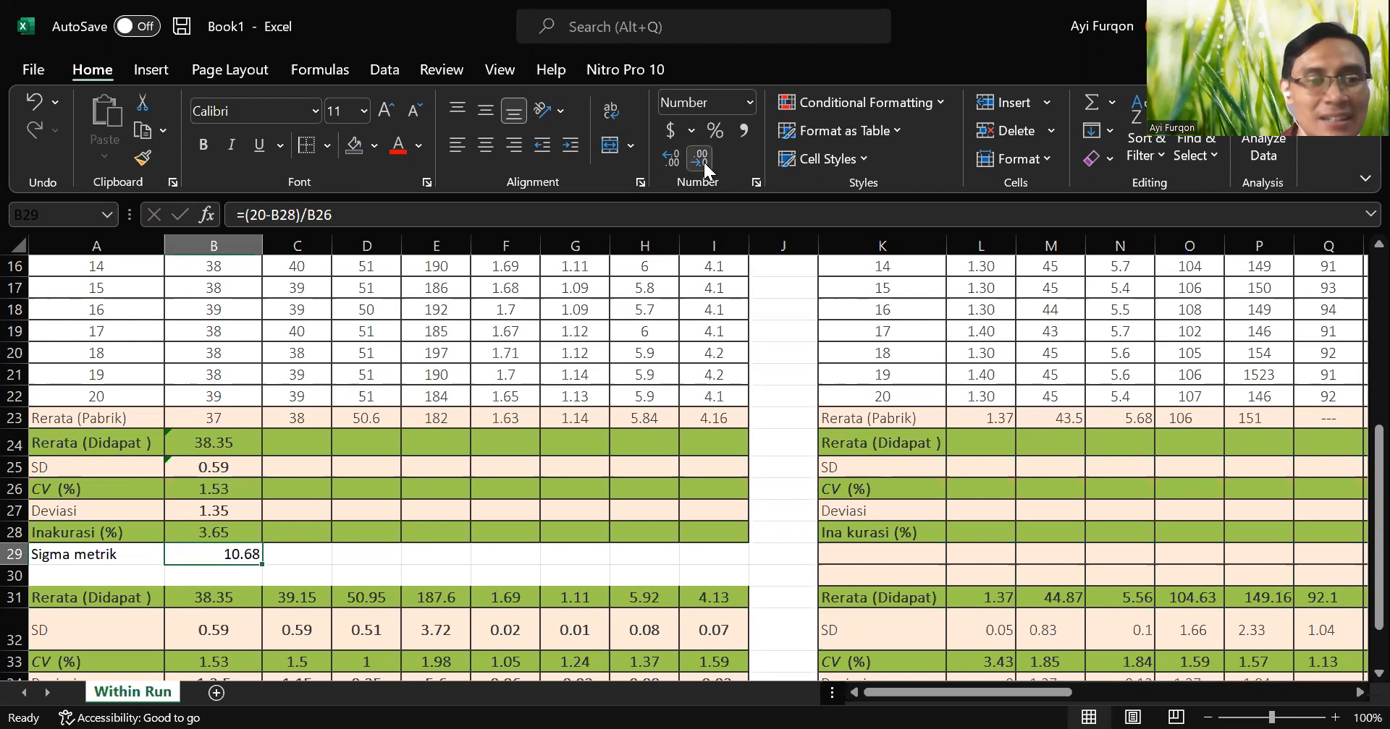
{"action": "left_click", "coordinate": [672, 159]}
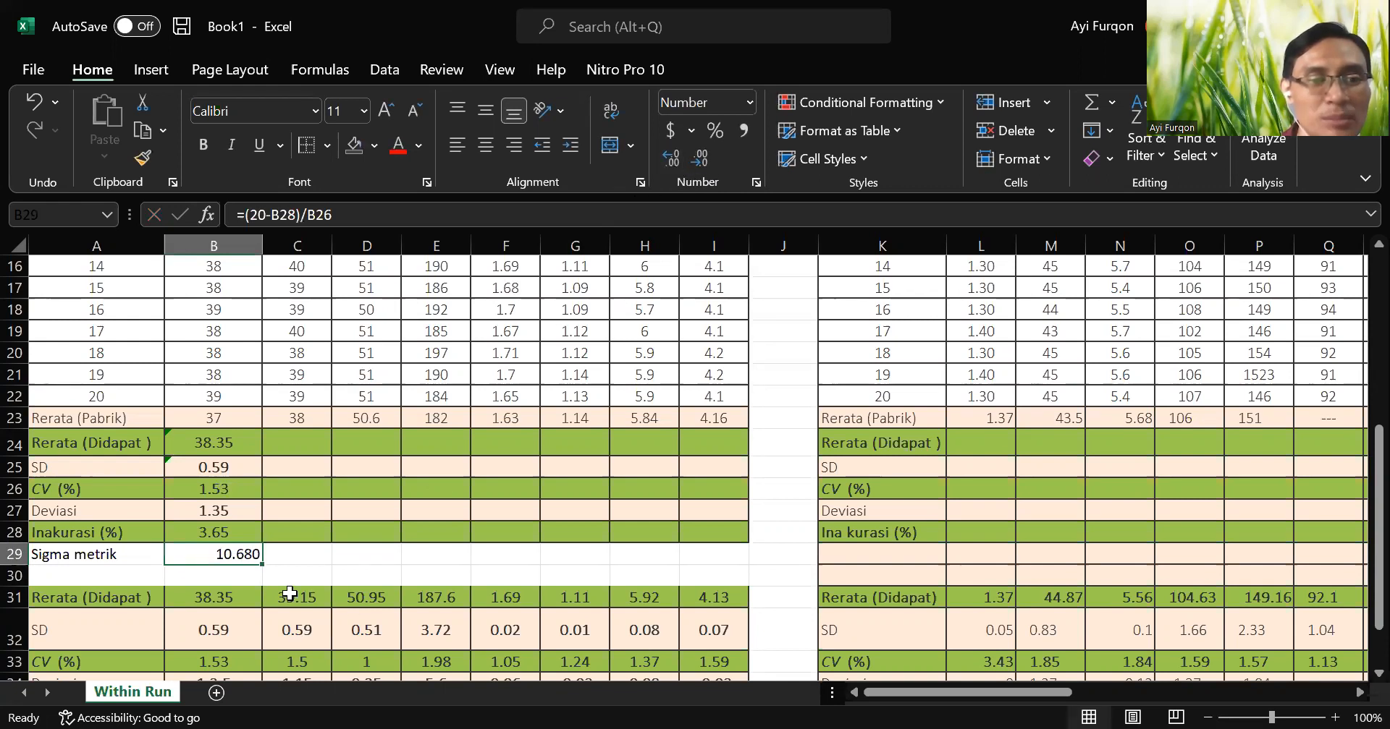
Make the "Sigma metrik" label in A29 bold and centre the sigma value in B29.
{"action": "left_click", "coordinate": [92, 559]}
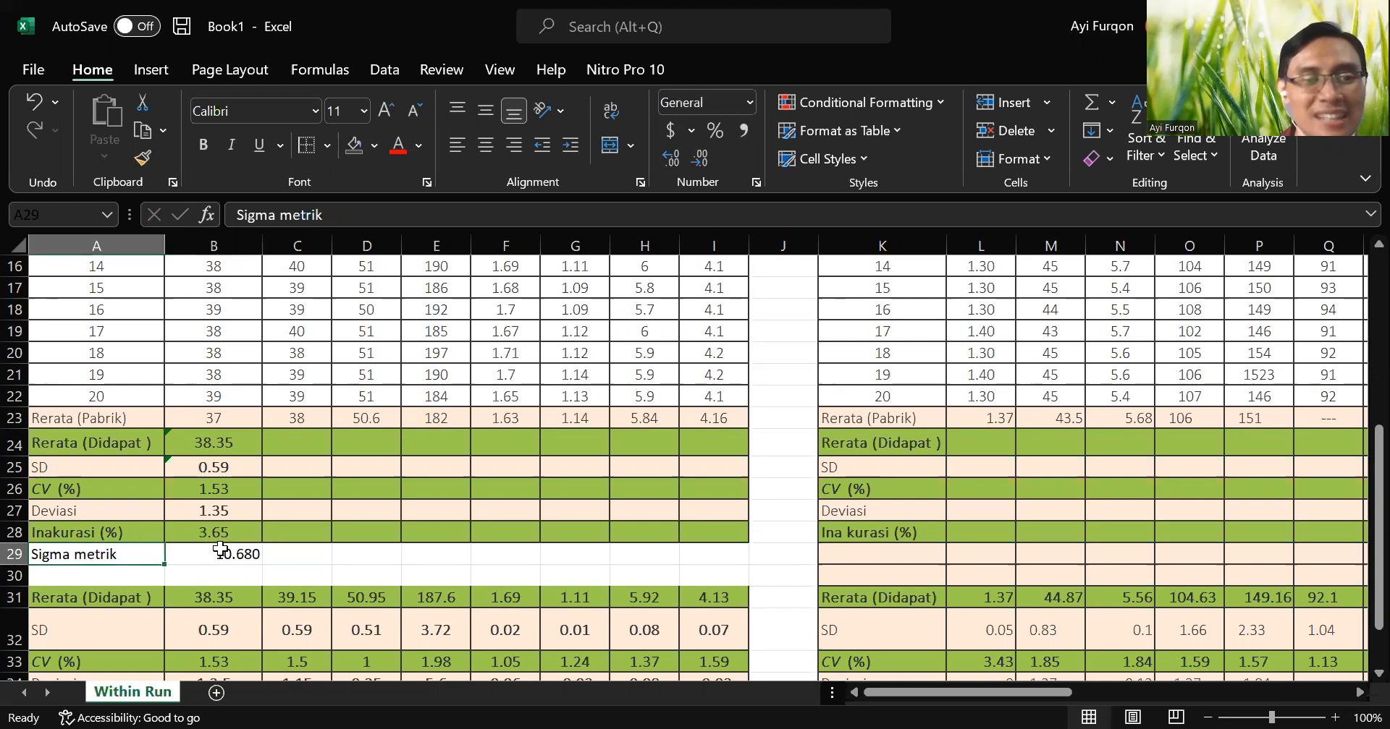
{"action": "left_click", "coordinate": [204, 144]}
{"action": "left_click", "coordinate": [250, 558]}
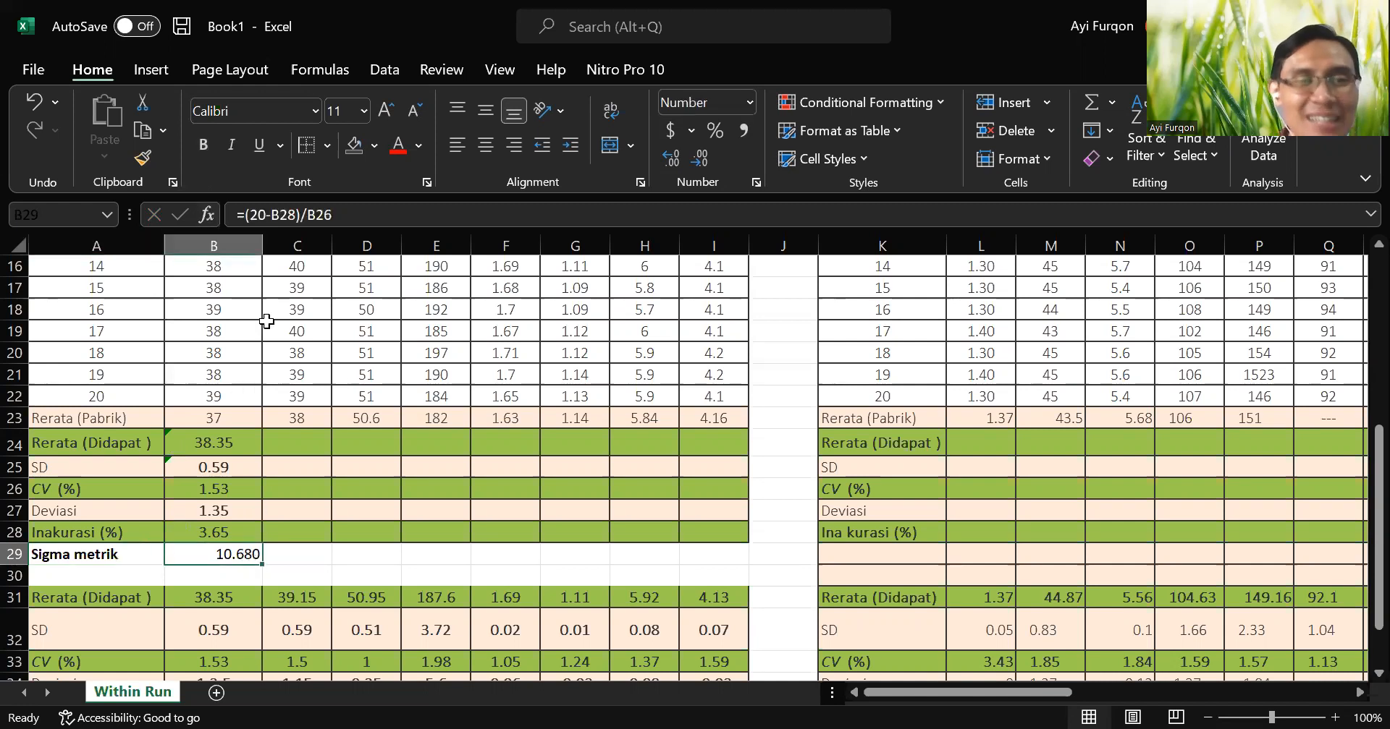
{"action": "left_click", "coordinate": [485, 145]}
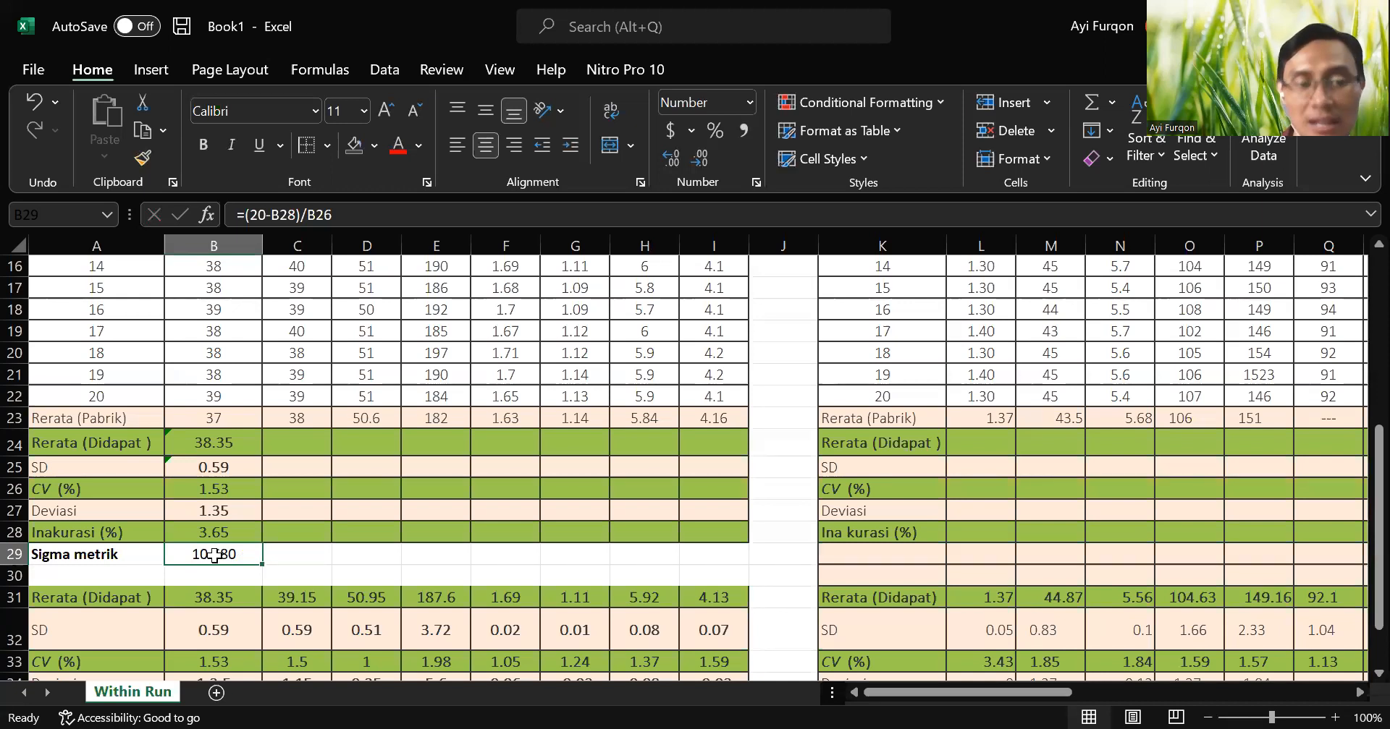
Review the analyte columns of the sheet and examine the constant 20 in the sigma metric formula in B29.
{"action": "scroll", "coordinate": [214, 558], "scroll_direction": "up", "scroll_amount": 5}
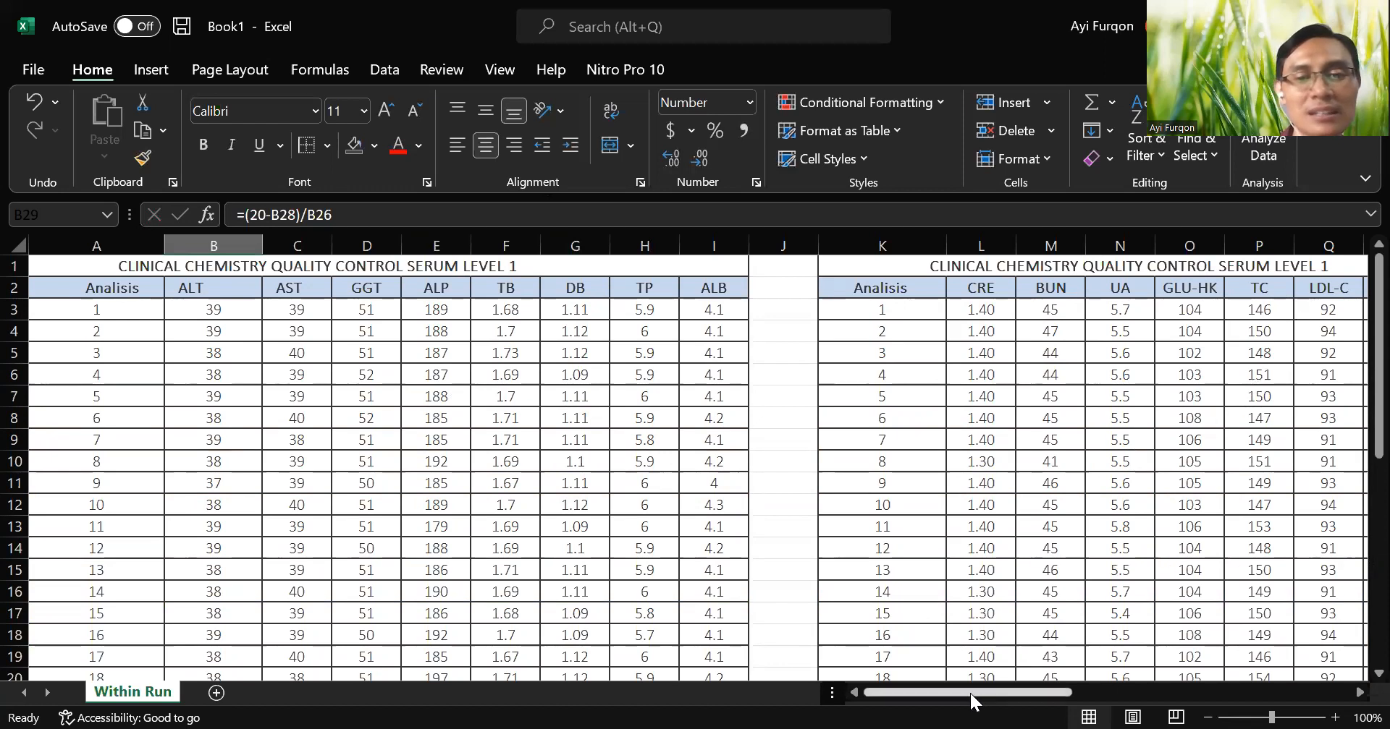
{"action": "left_click_drag", "start_coordinate": [970, 693], "coordinate": [904, 696]}
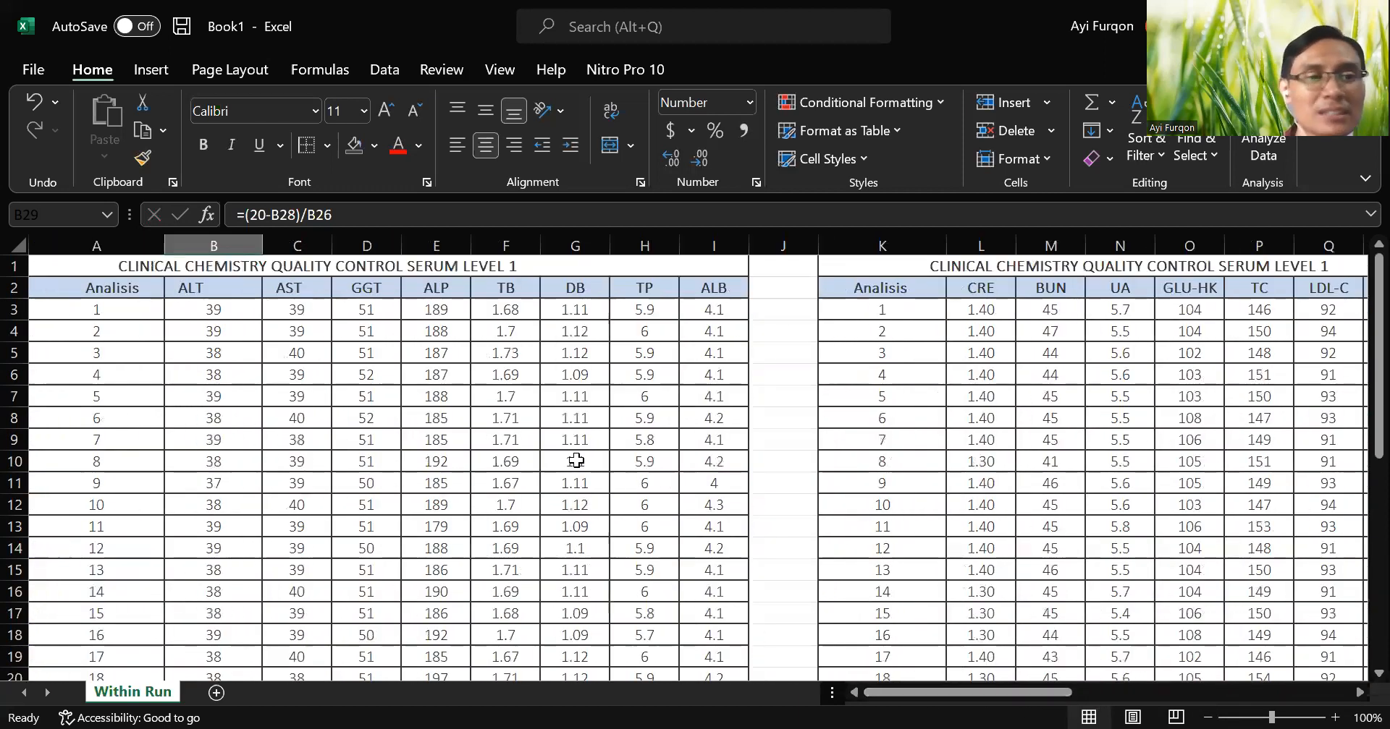
{"action": "scroll", "coordinate": [576, 463], "scroll_direction": "down", "scroll_amount": 4}
{"action": "scroll", "coordinate": [576, 460], "scroll_direction": "down", "scroll_amount": 1}
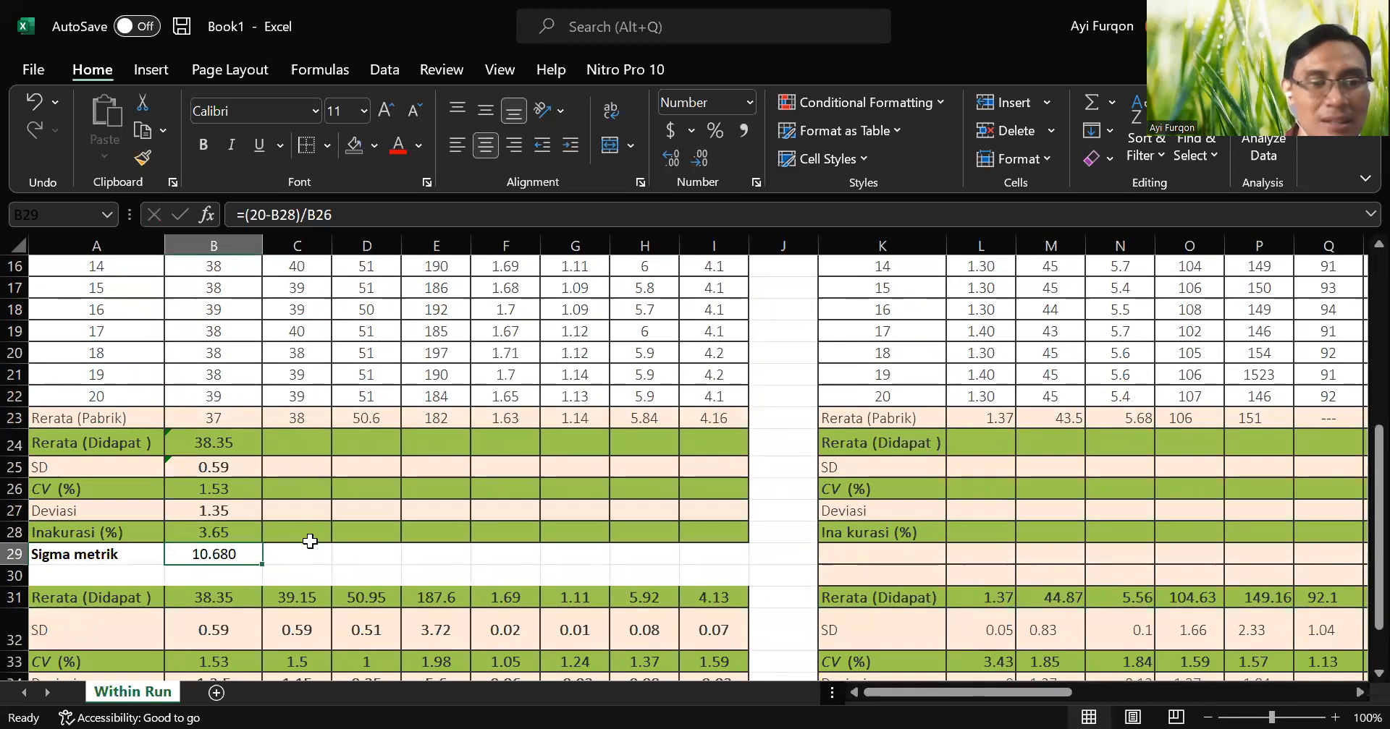
{"action": "double_click", "coordinate": [197, 557]}
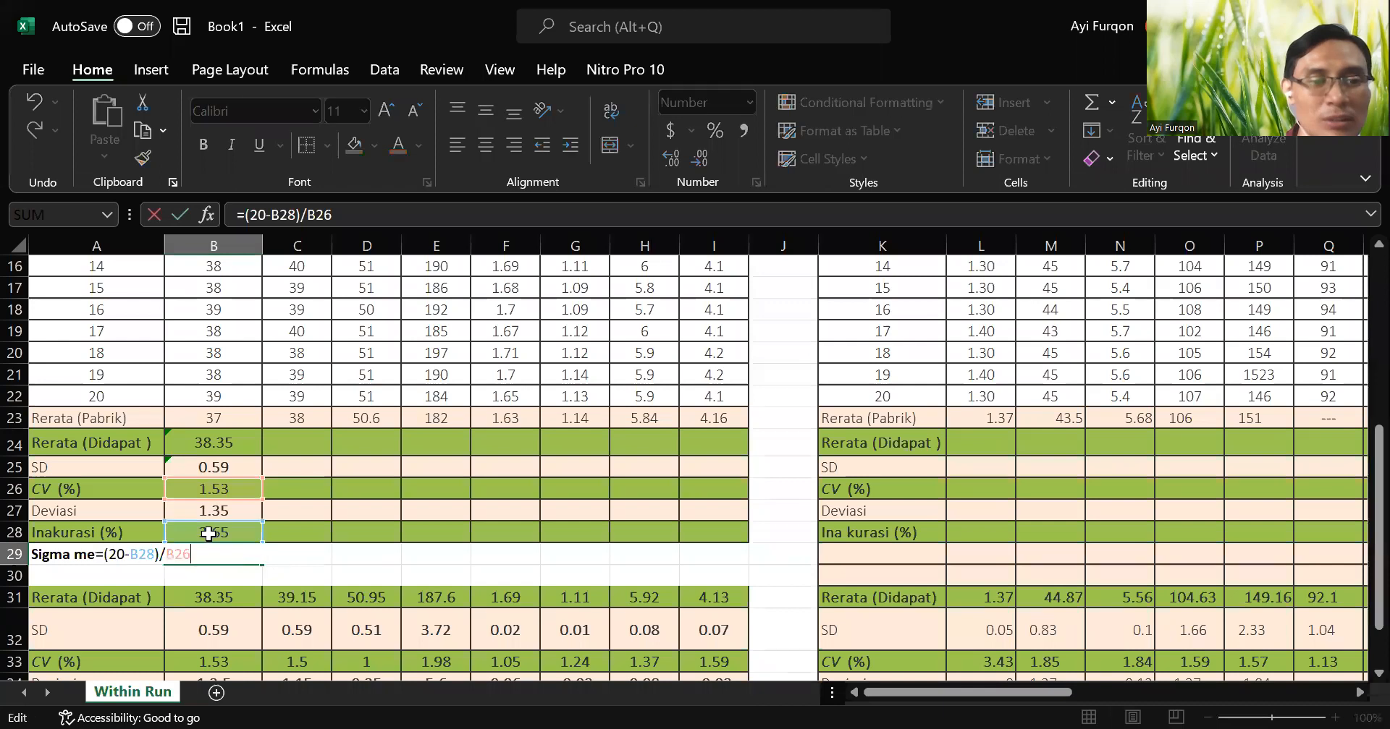
{"action": "left_click", "coordinate": [261, 215]}
{"action": "double_click", "coordinate": [261, 215]}
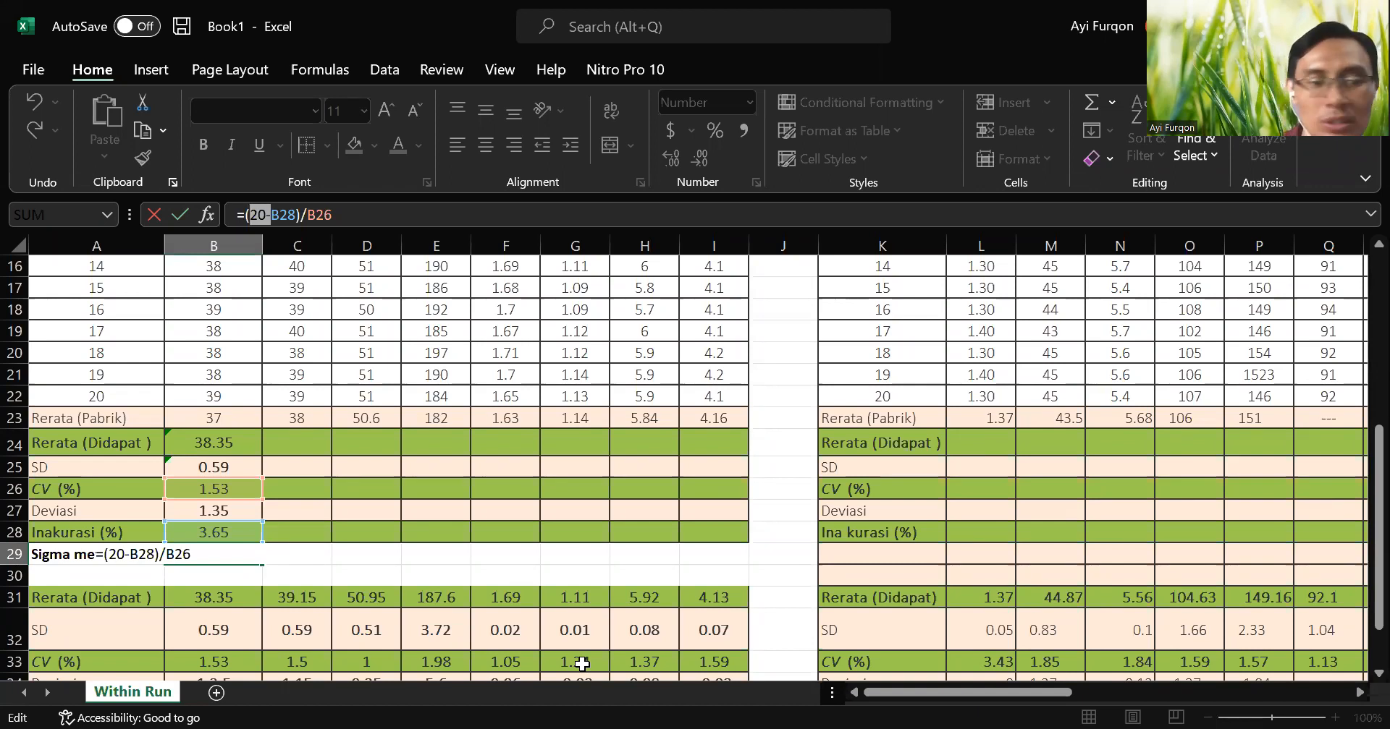
{"action": "key", "text": "Return"}
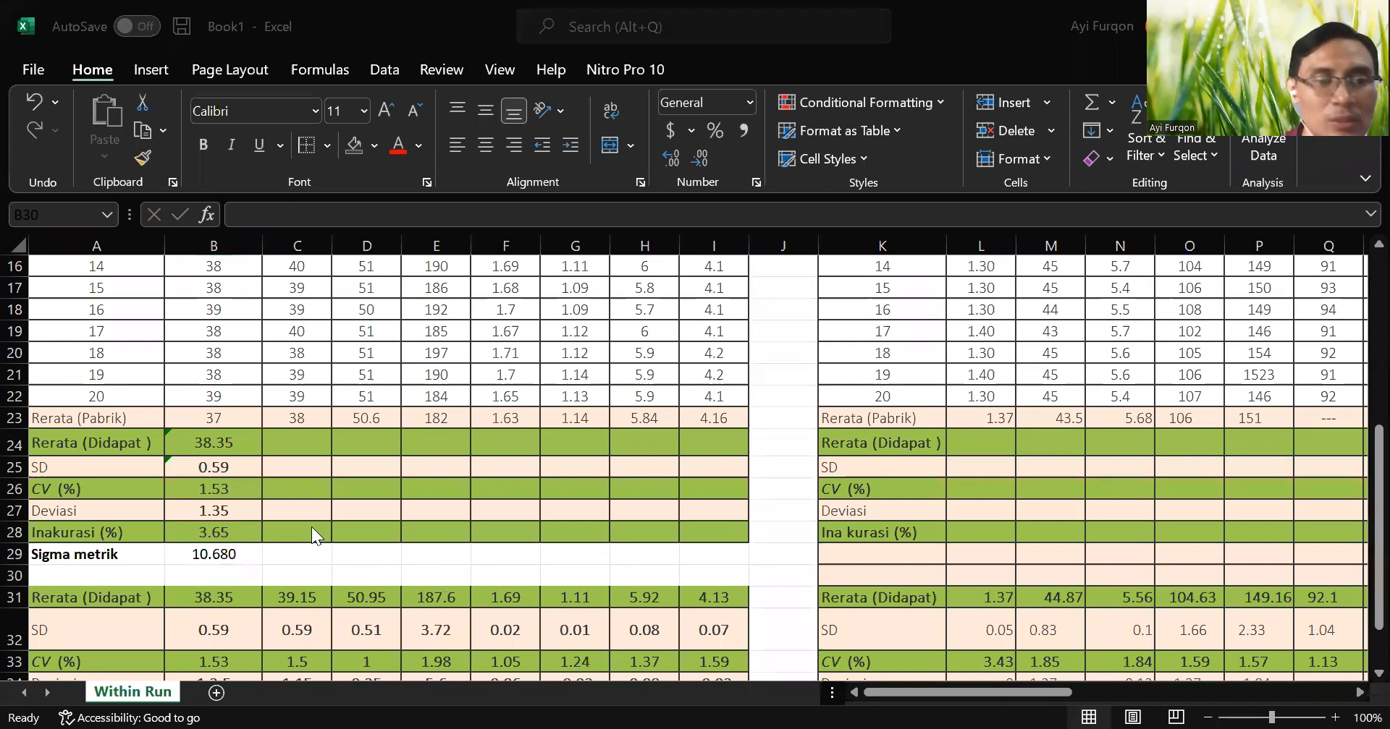
Fill the ALT mean, SD, CV, deviation and inaccuracy formulas in B24:B28 across to the ALB column, through I28.
{"action": "left_click", "coordinate": [221, 436]}
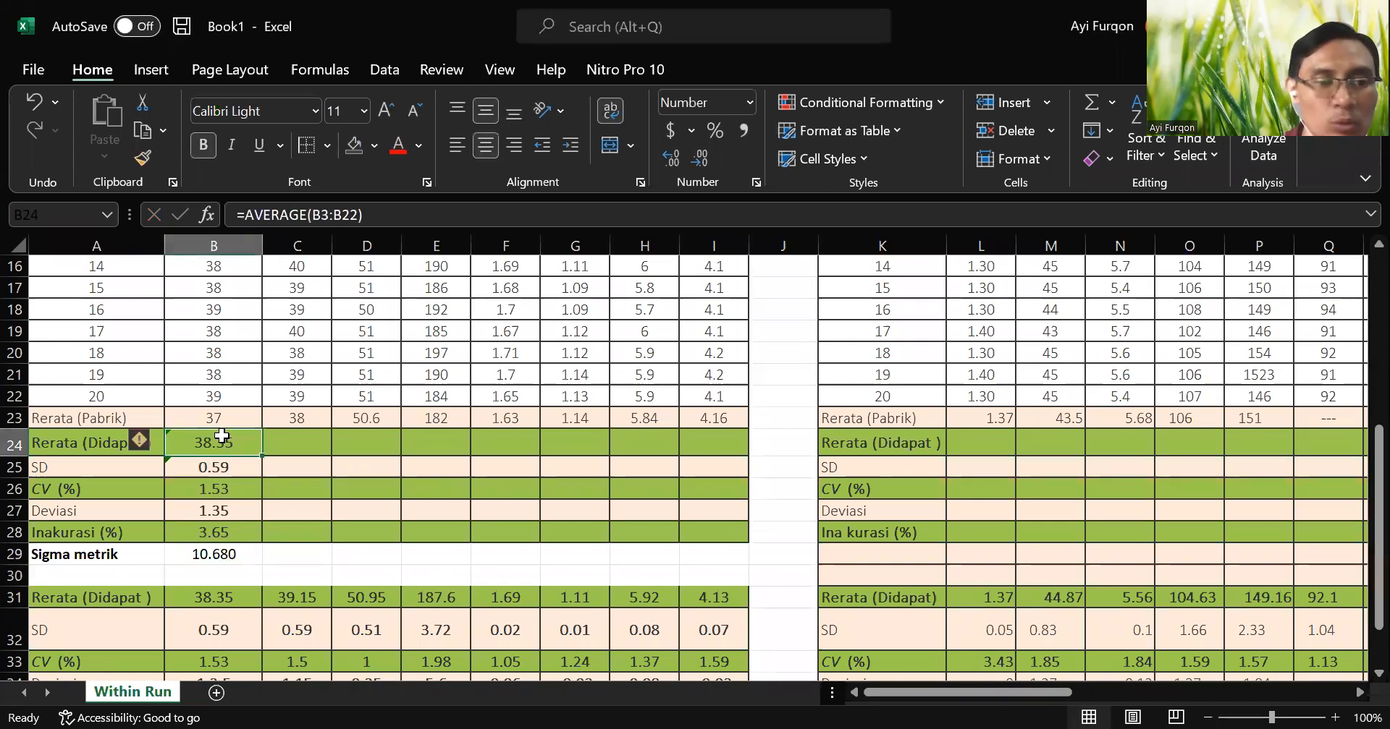
{"action": "left_click_drag", "start_coordinate": [224, 437], "coordinate": [238, 526]}
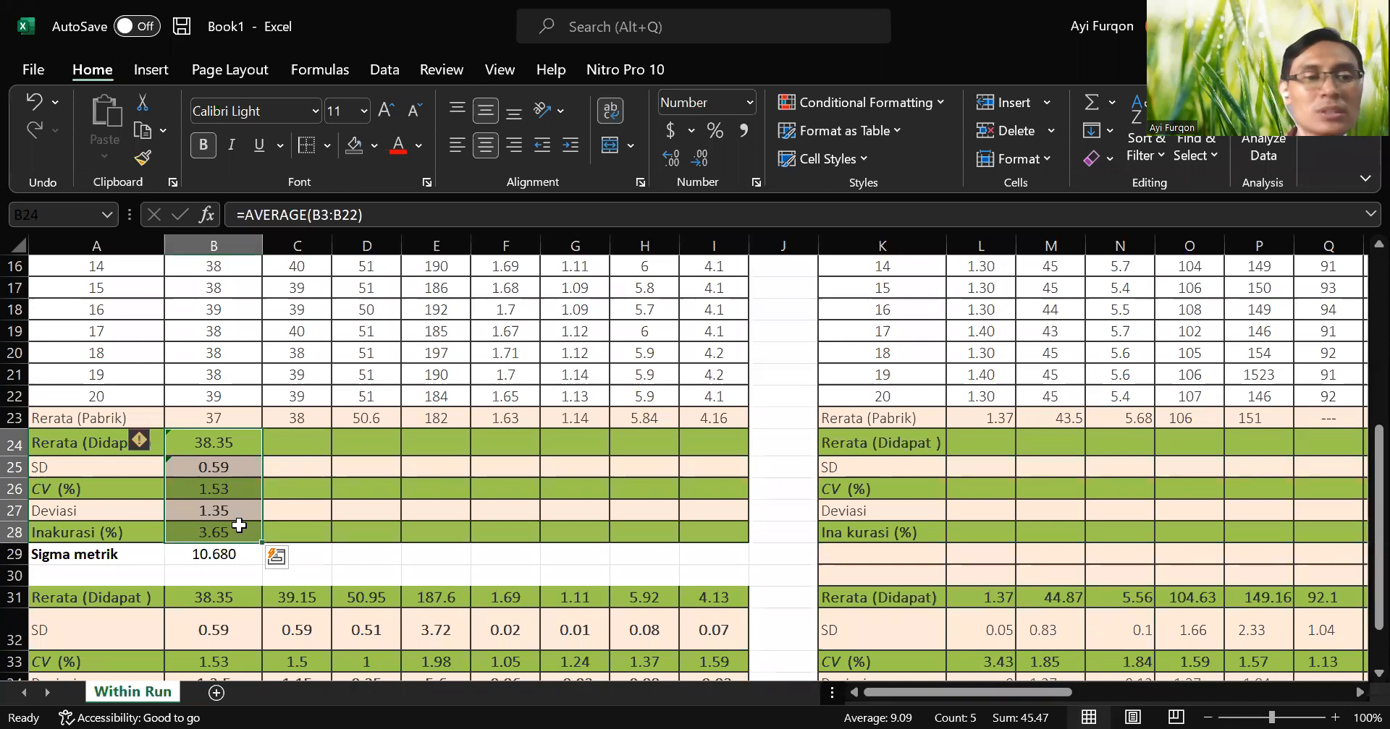
{"action": "left_click", "coordinate": [317, 553]}
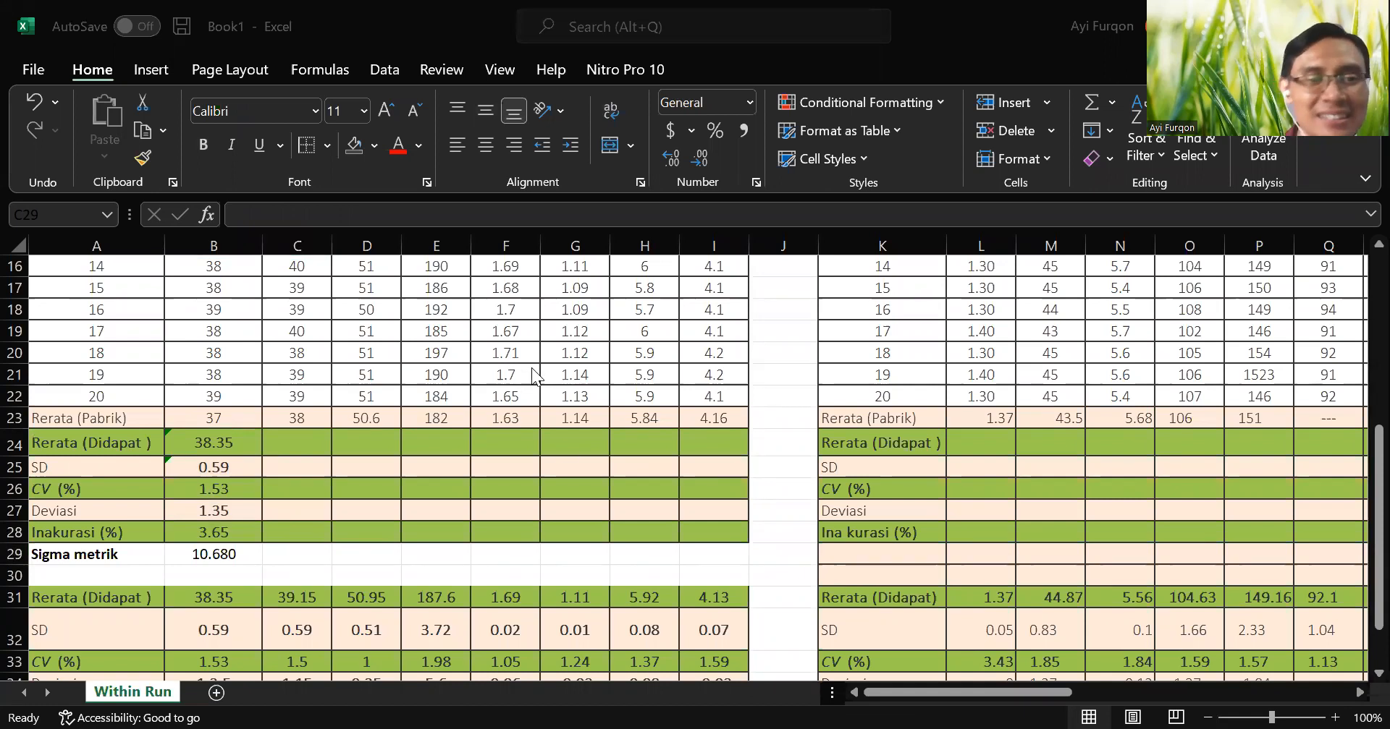
{"action": "left_click", "coordinate": [521, 453]}
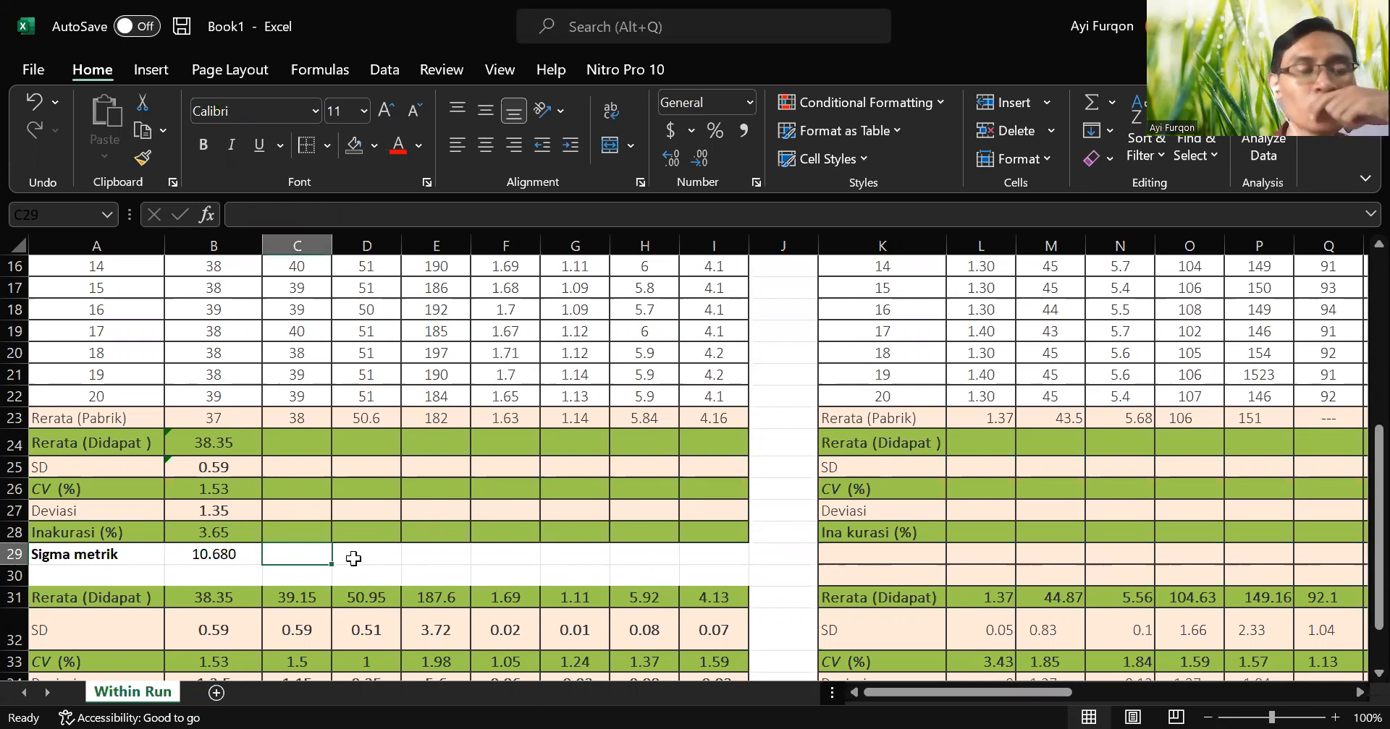
{"action": "left_click", "coordinate": [295, 444]}
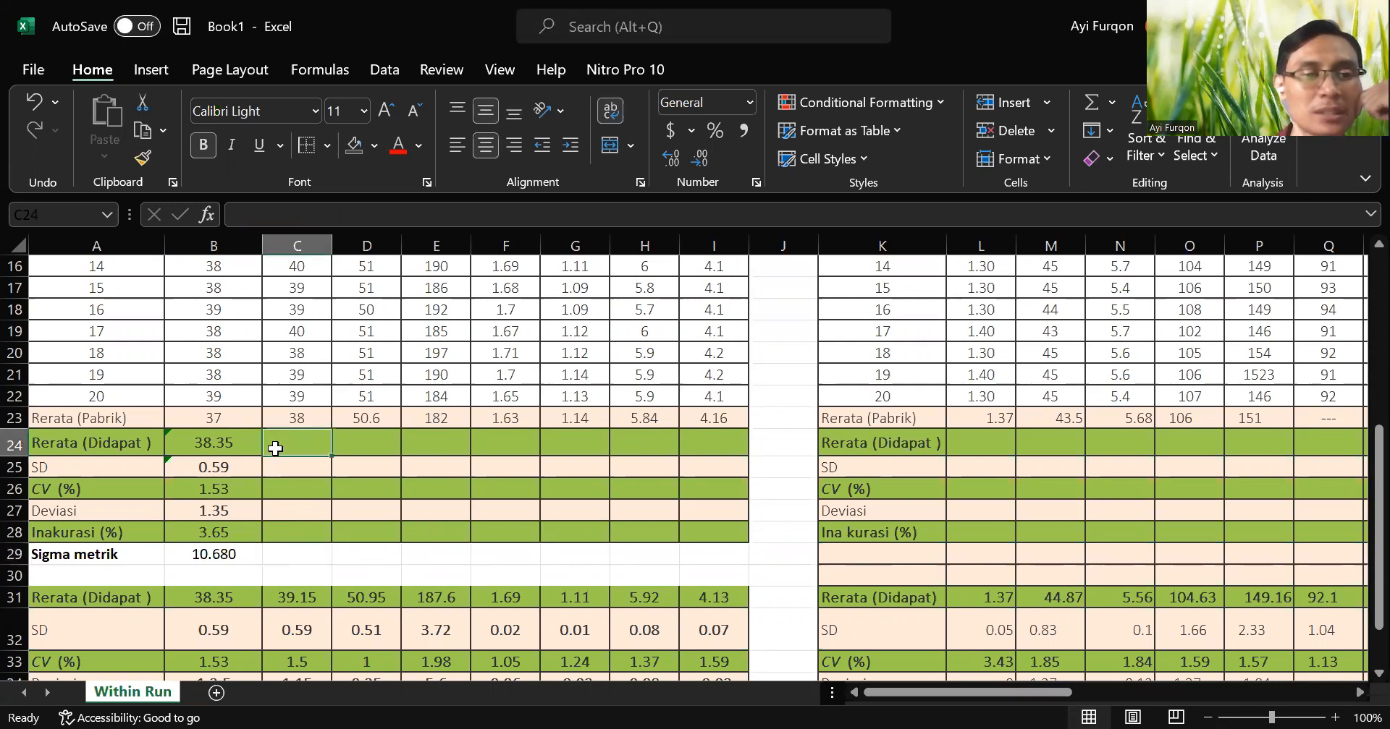
{"action": "left_click_drag", "start_coordinate": [241, 446], "coordinate": [662, 545]}
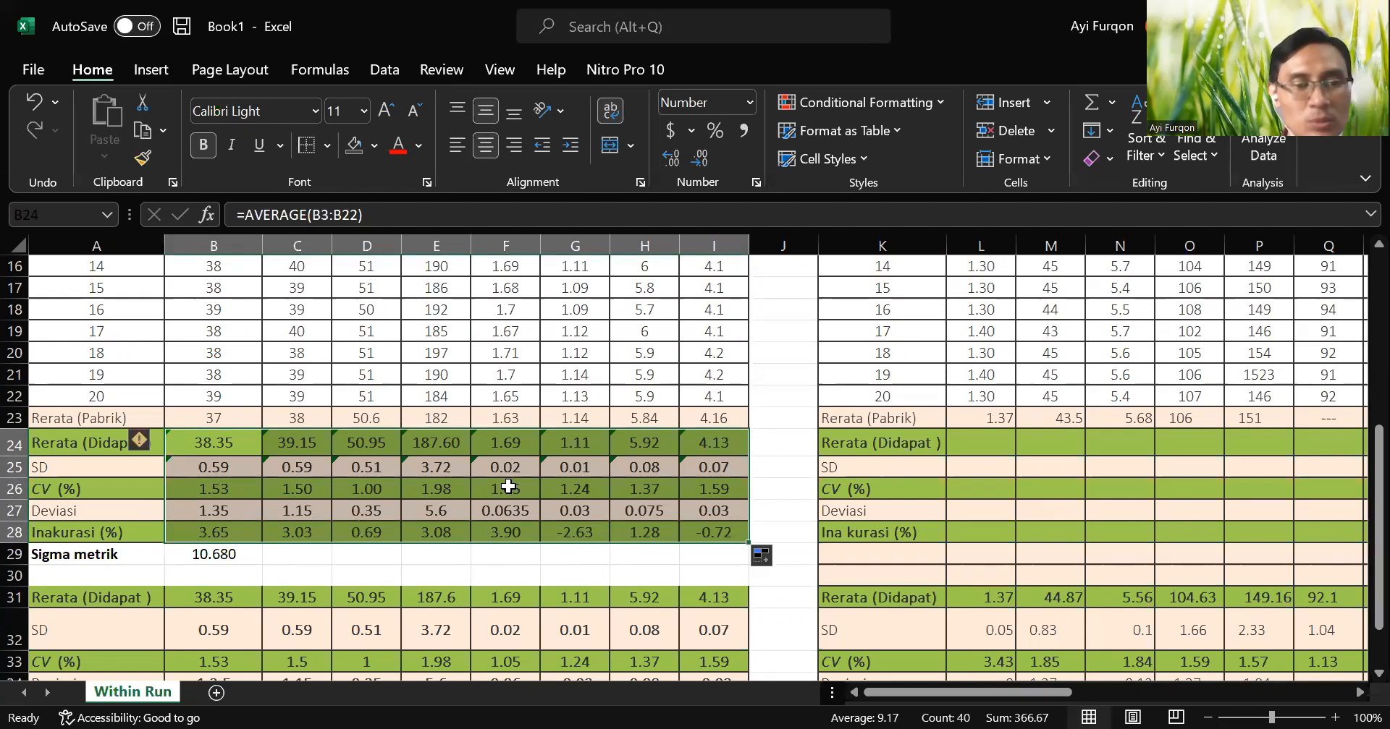
{"action": "scroll", "coordinate": [503, 487], "scroll_direction": "down", "scroll_amount": 1}
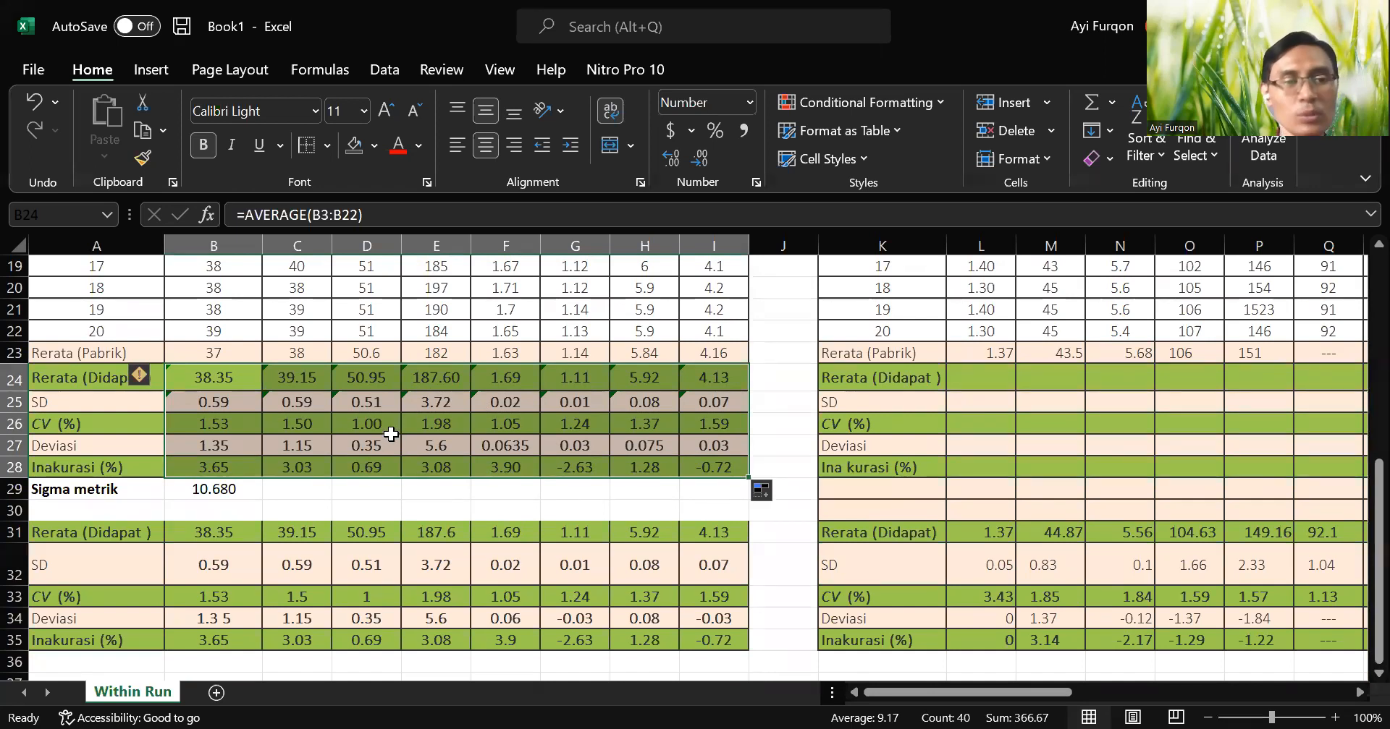
{"action": "left_click", "coordinate": [778, 352]}
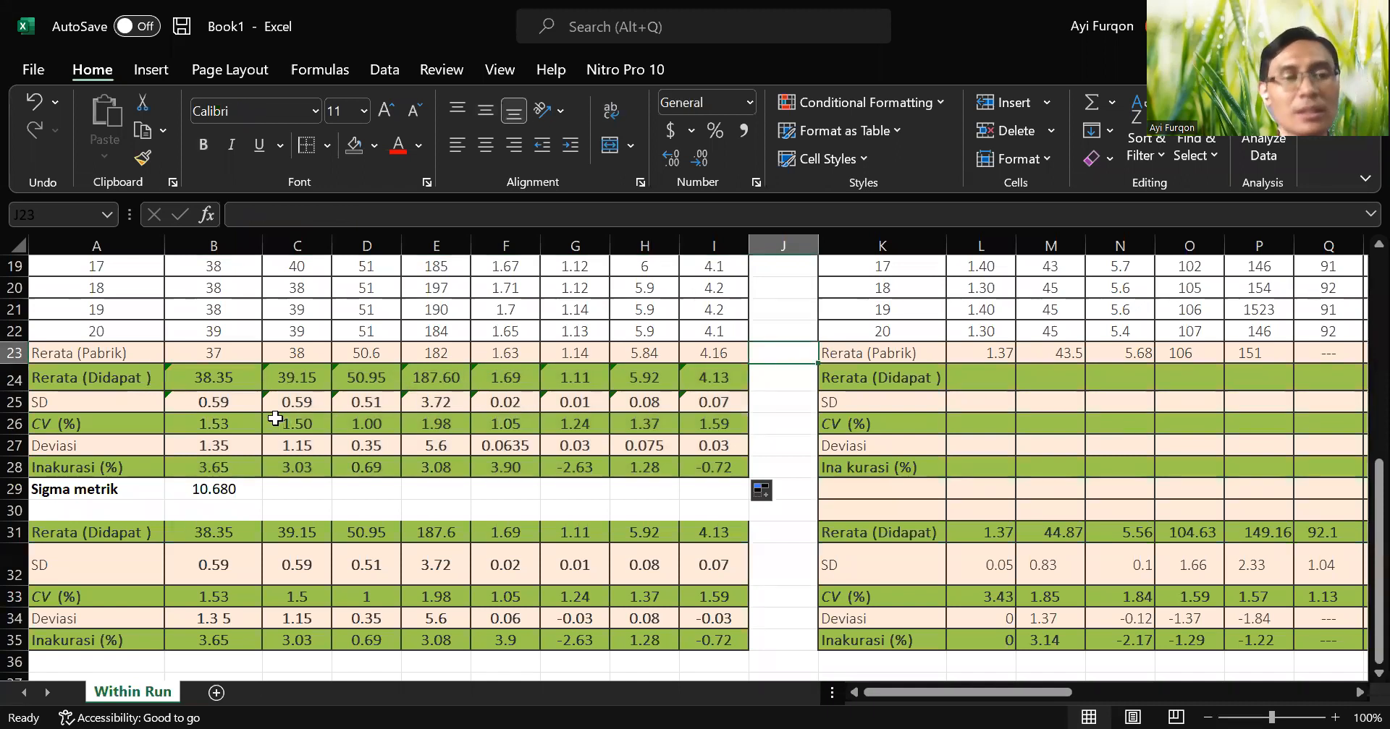
Fill the ALT sigma metric formula from B29 into the AST cell C29.
{"action": "scroll", "coordinate": [275, 418], "scroll_direction": "up", "scroll_amount": 1, "text": "ctrl"}
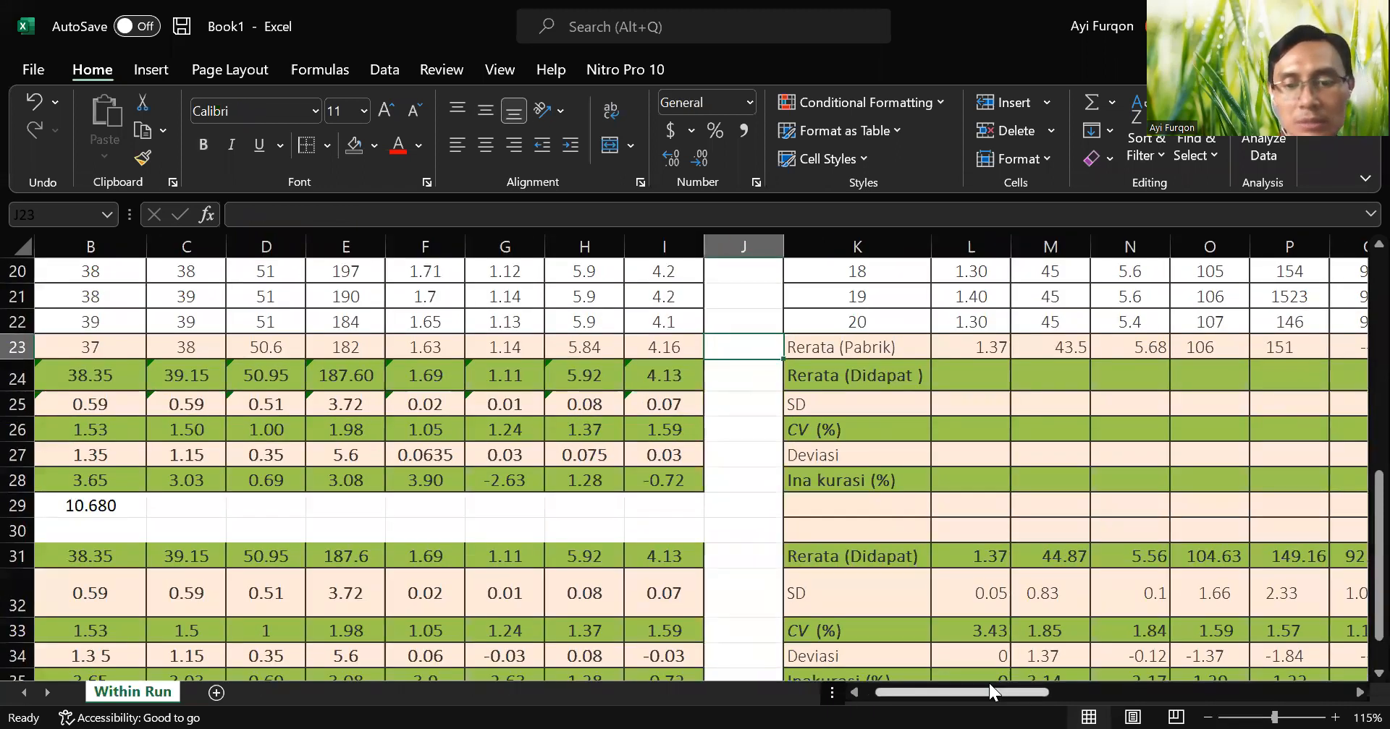
{"action": "left_click_drag", "start_coordinate": [983, 690], "coordinate": [972, 693]}
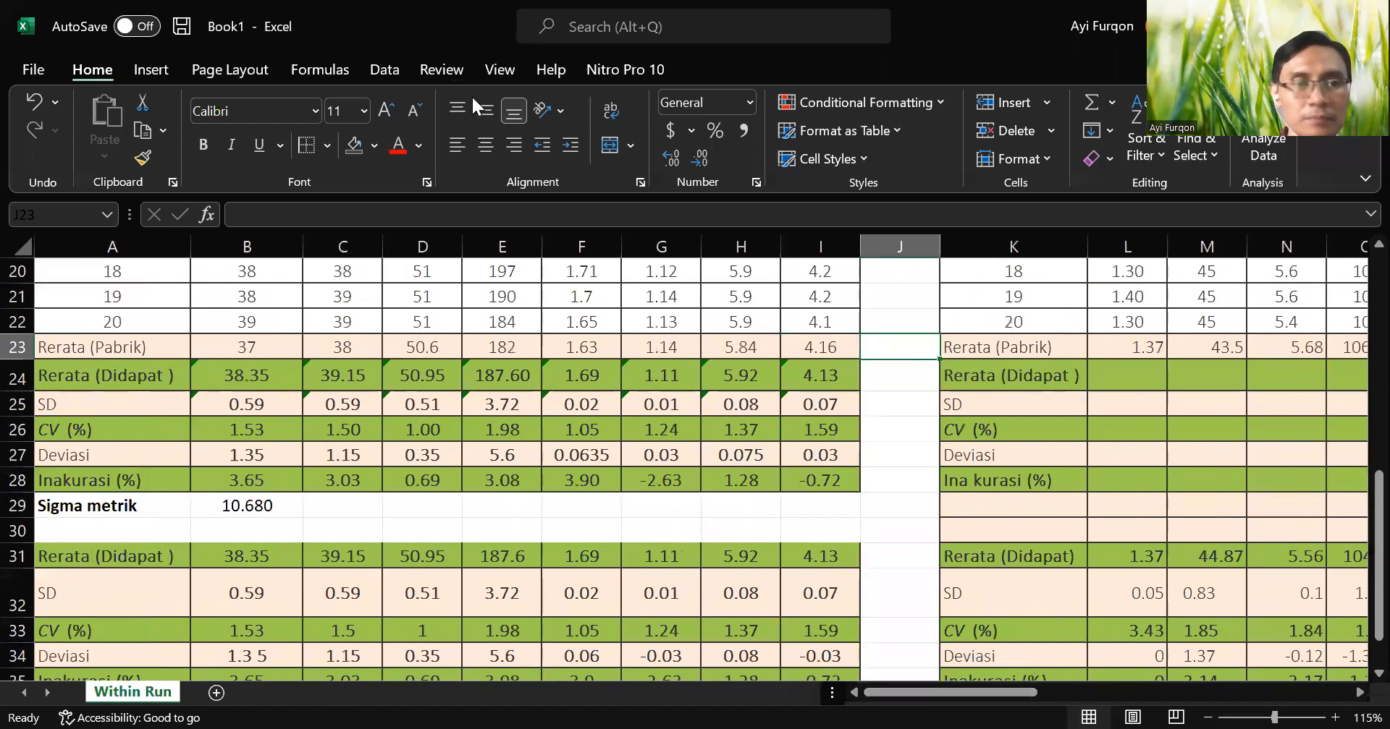
{"action": "key", "text": "alt+Tab"}
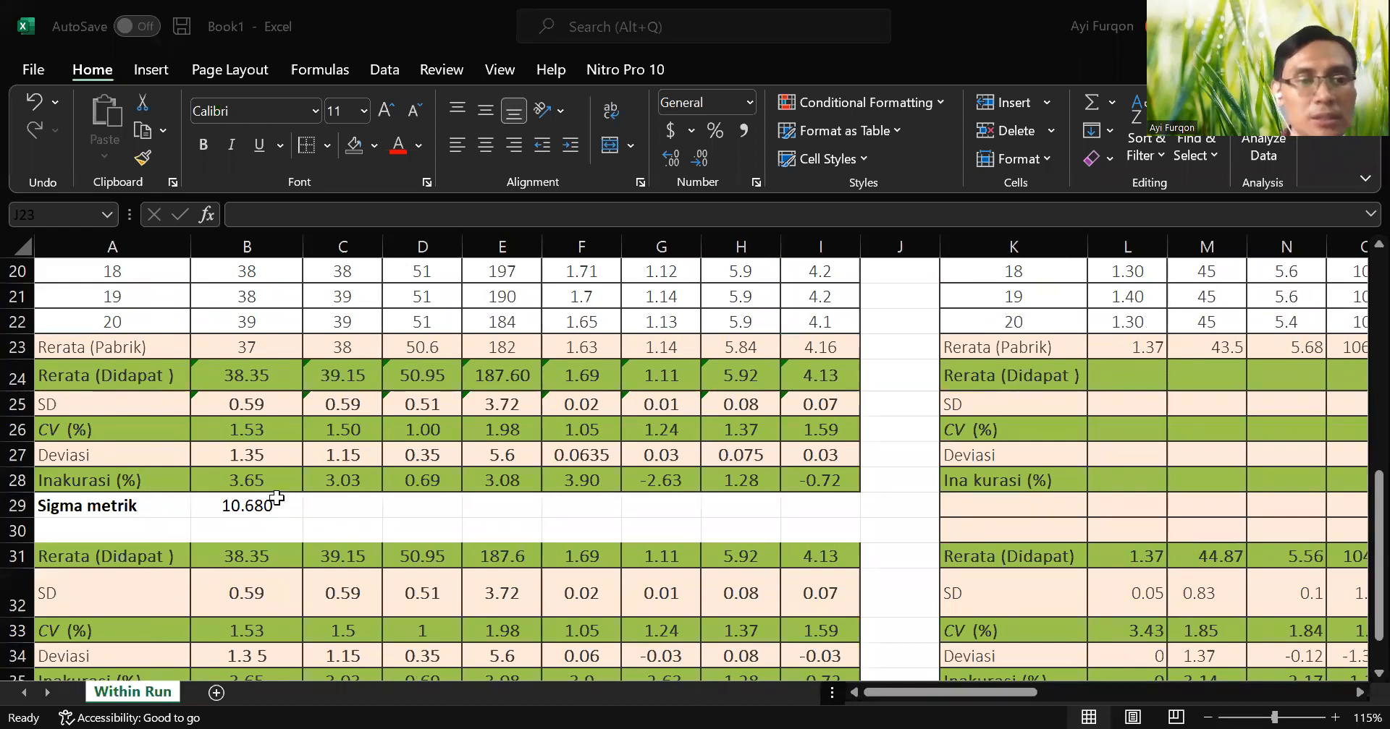
{"action": "left_click", "coordinate": [299, 511]}
{"action": "left_click_drag", "start_coordinate": [303, 517], "coordinate": [362, 515]}
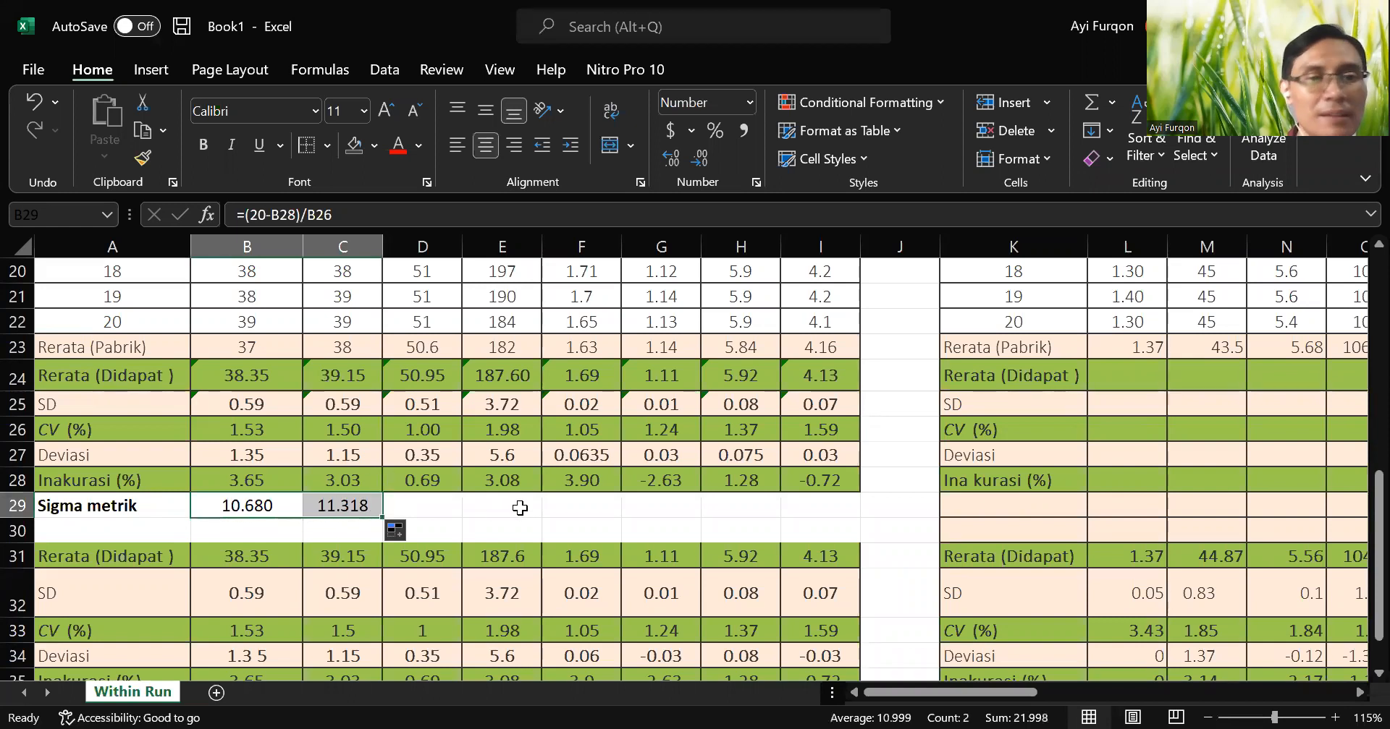
Insert a new row 29 above the "Sigma metrik" row and label it "Tea" in A29.
{"action": "scroll", "coordinate": [612, 524], "scroll_direction": "up", "scroll_amount": 6}
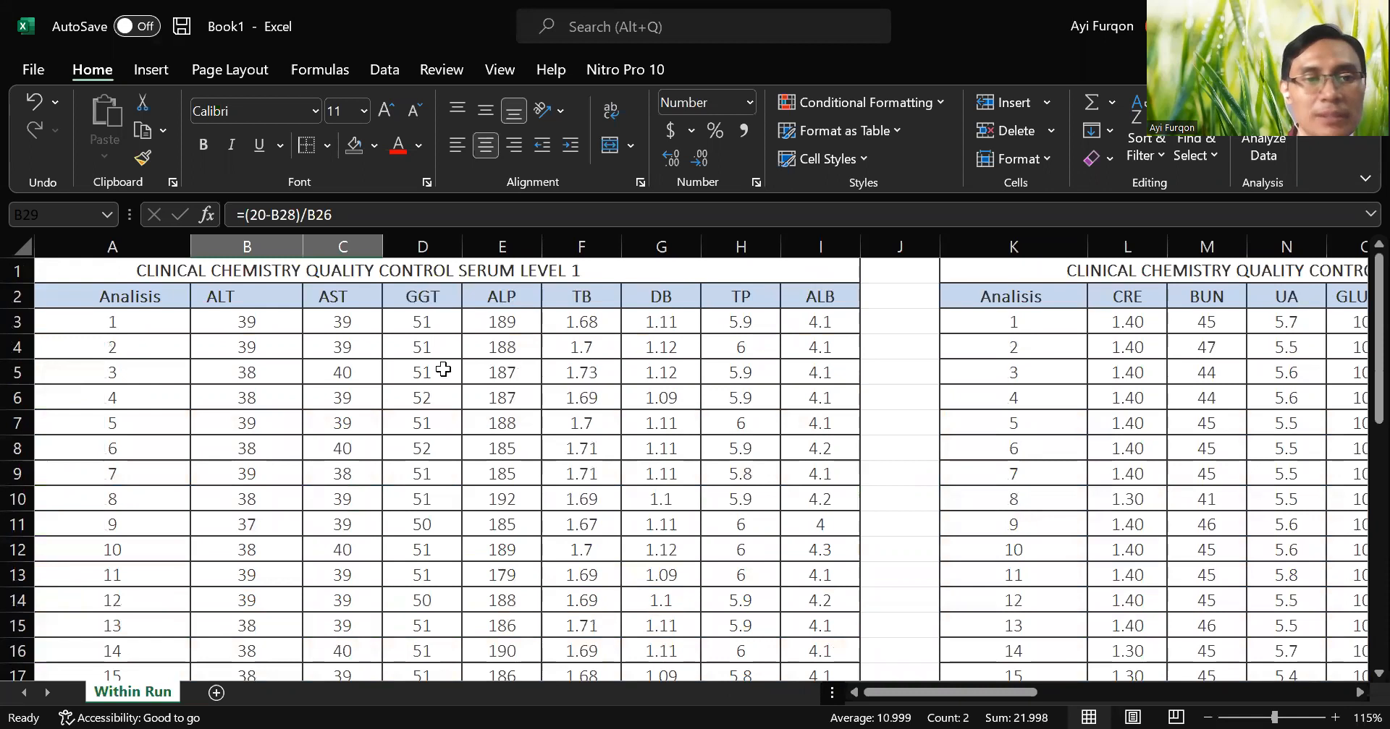
{"action": "scroll", "coordinate": [443, 370], "scroll_direction": "down", "scroll_amount": 6}
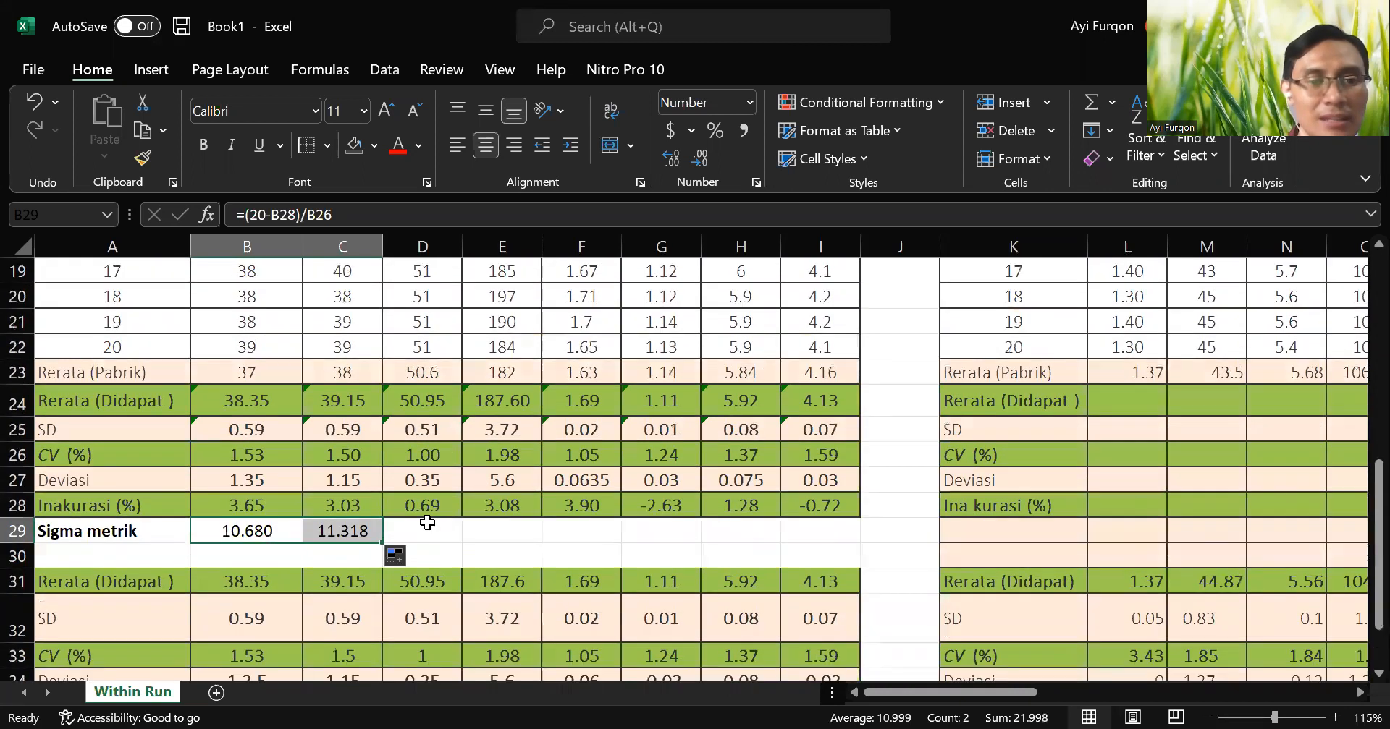
{"action": "left_click", "coordinate": [427, 529]}
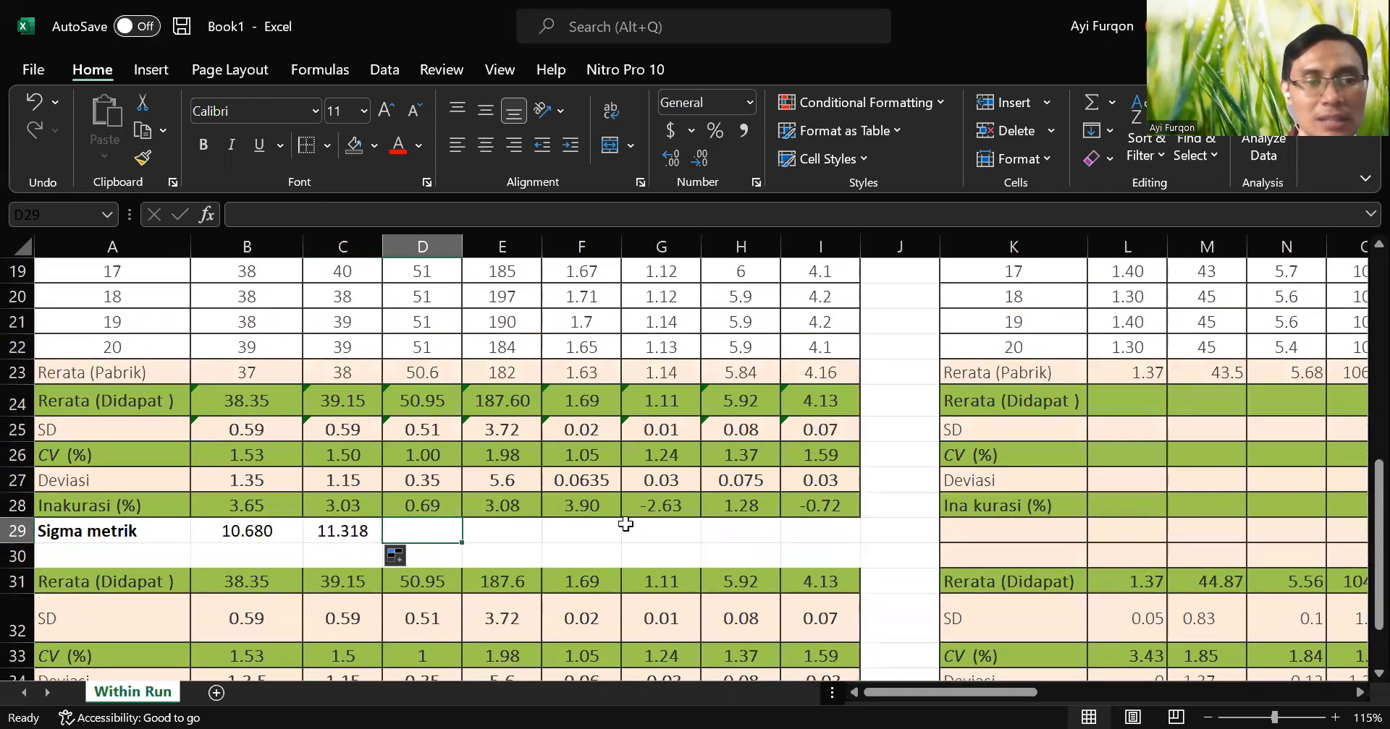
{"action": "left_click", "coordinate": [17, 530]}
{"action": "right_click", "coordinate": [13, 535]}
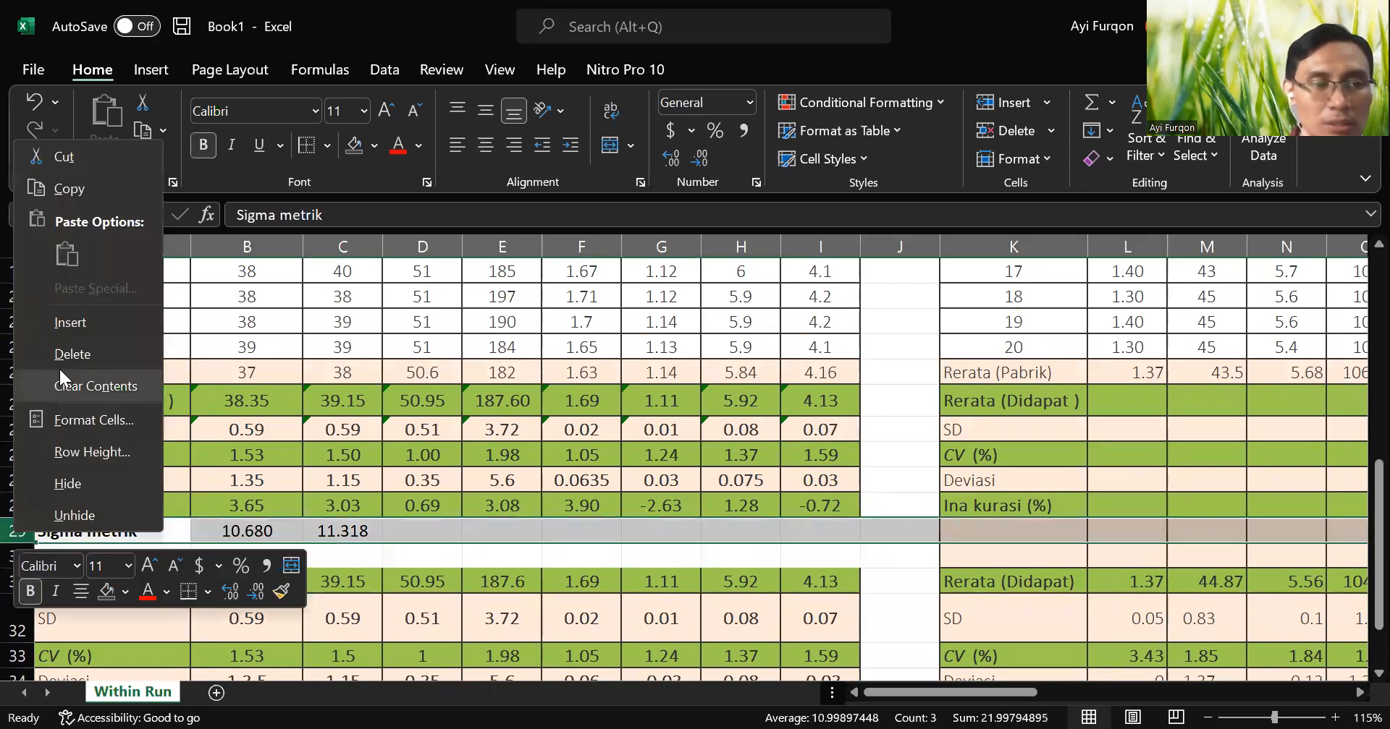
{"action": "left_click", "coordinate": [81, 322]}
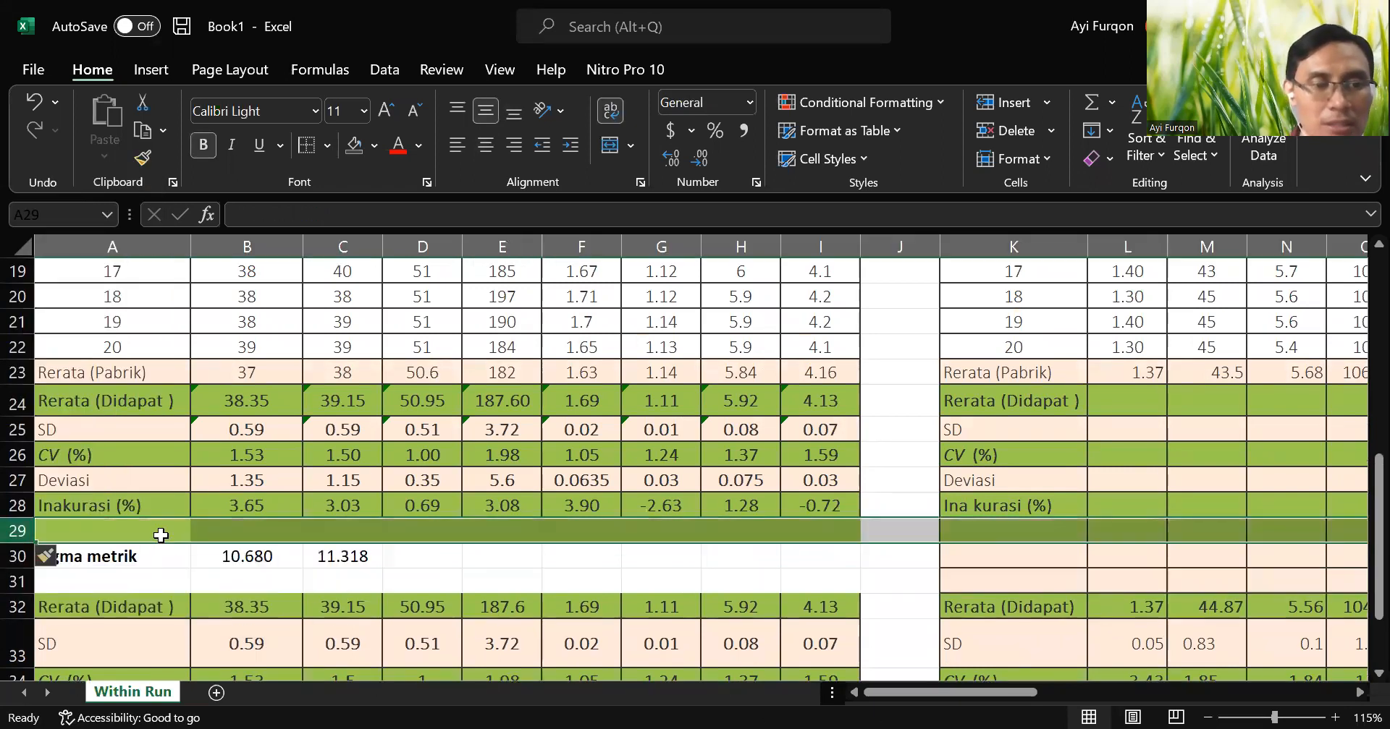
{"action": "left_click", "coordinate": [156, 531]}
{"action": "type", "text": "T"}
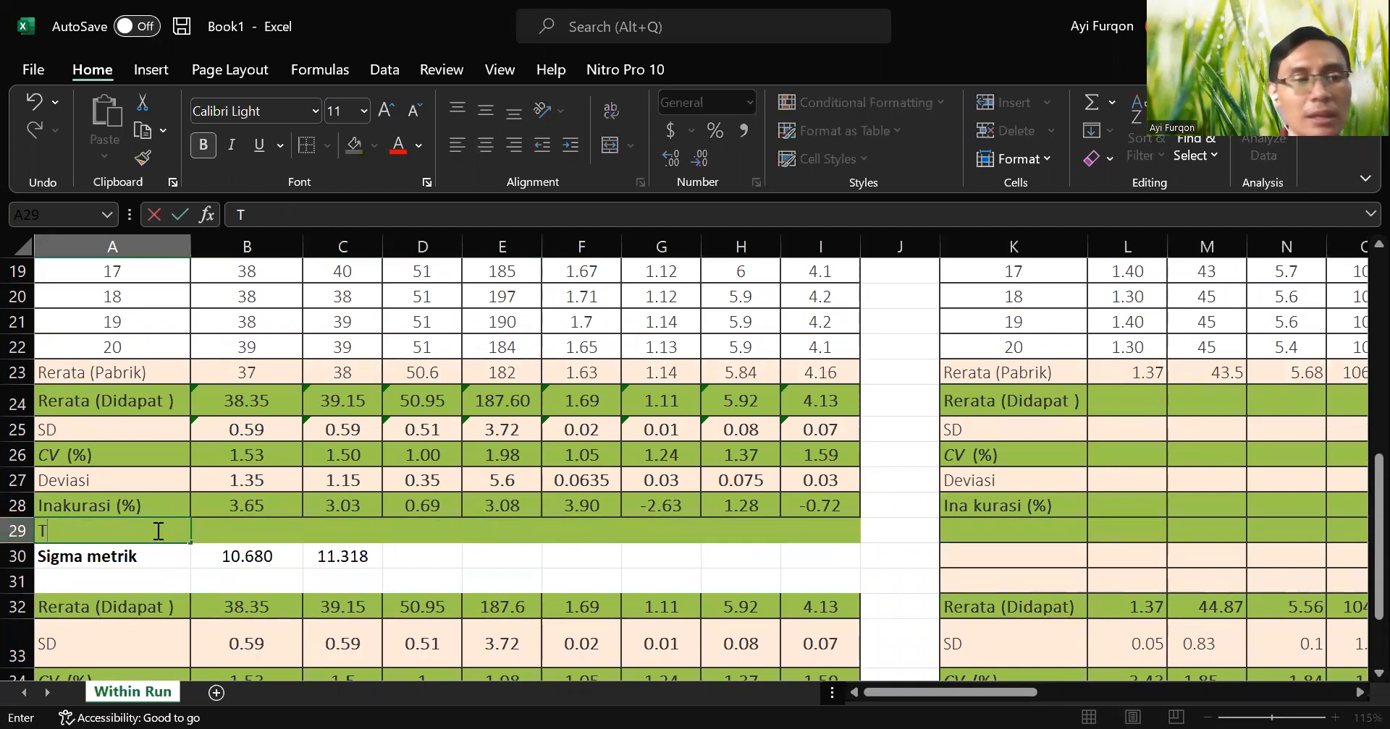
{"action": "type", "text": "Ea"}
{"action": "key", "text": "Return"}
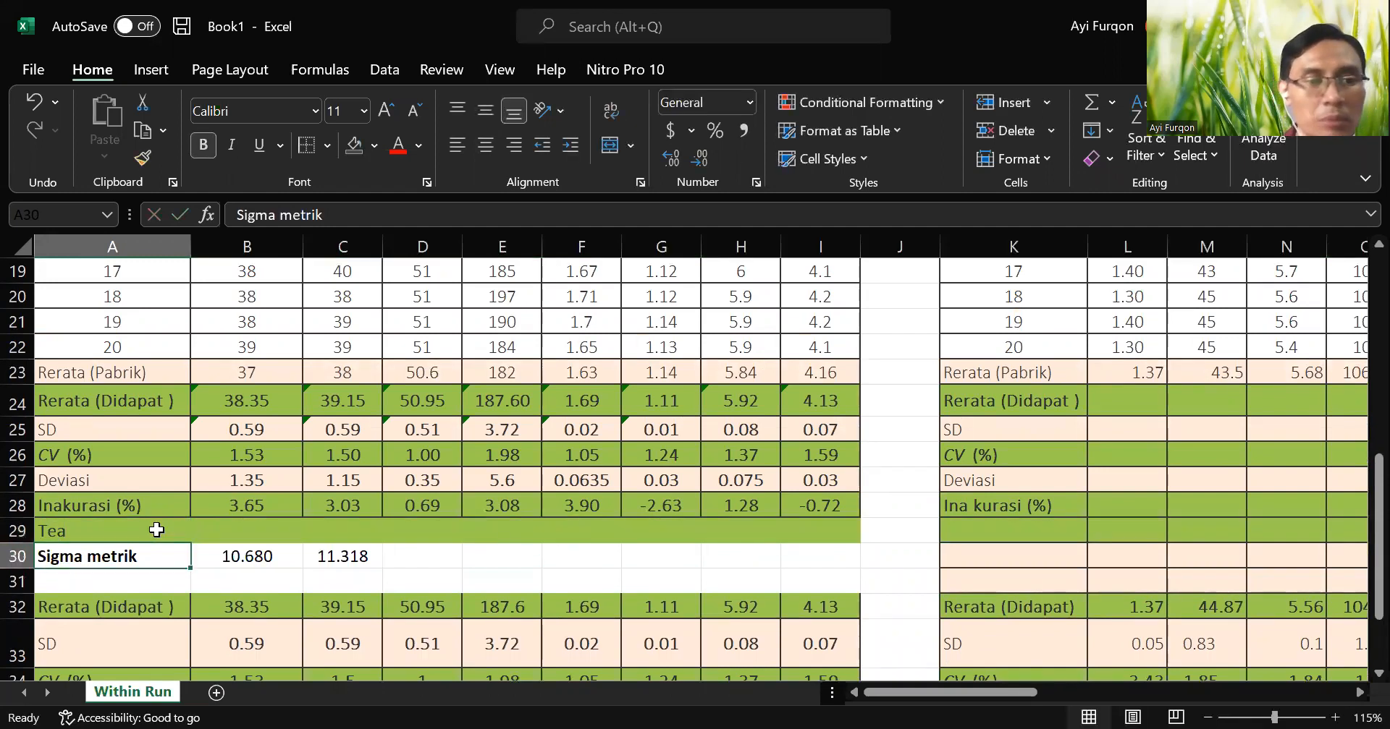
Enter a Tea value of 20 for ALT in B29 and for AST in C29.
{"action": "key", "text": "Right"}
{"action": "key", "text": "Up"}
{"action": "type", "text": "20"}
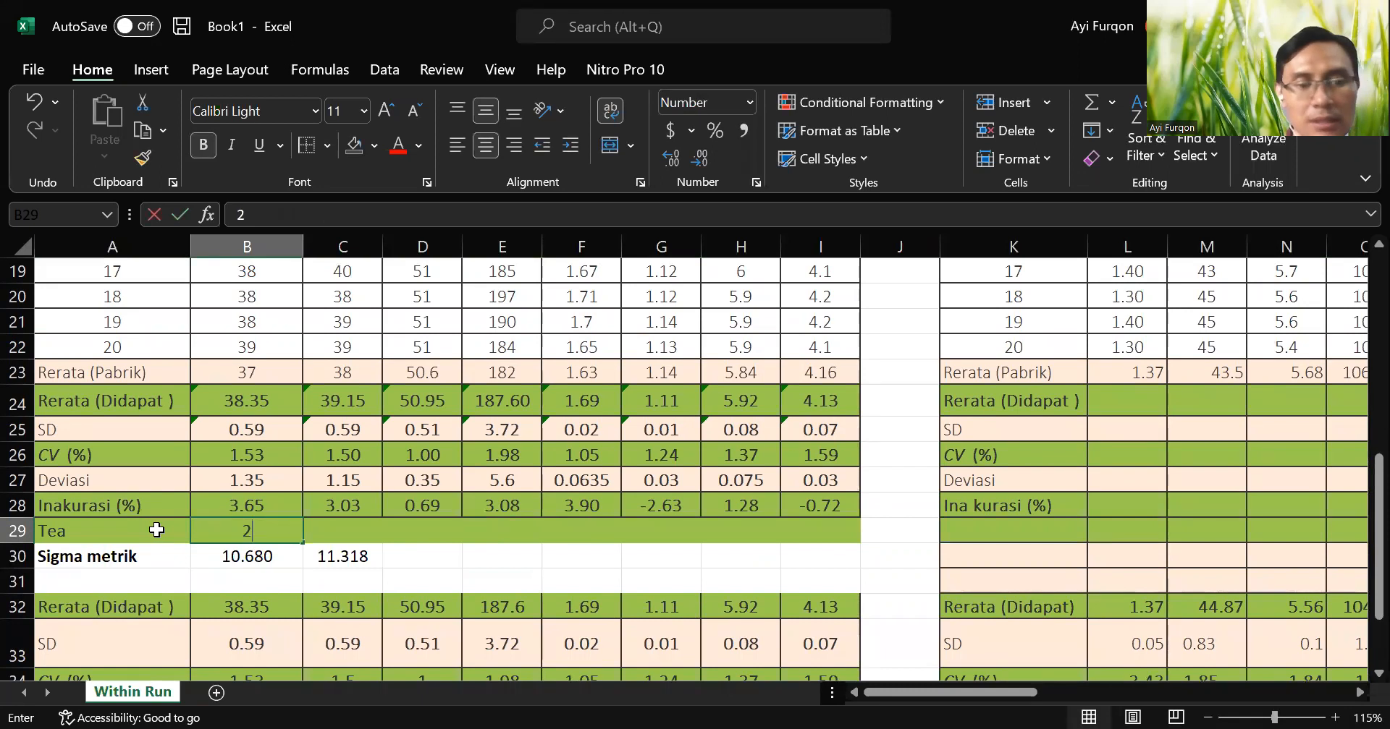
{"action": "key", "text": "Return"}
{"action": "key", "text": "Up"}
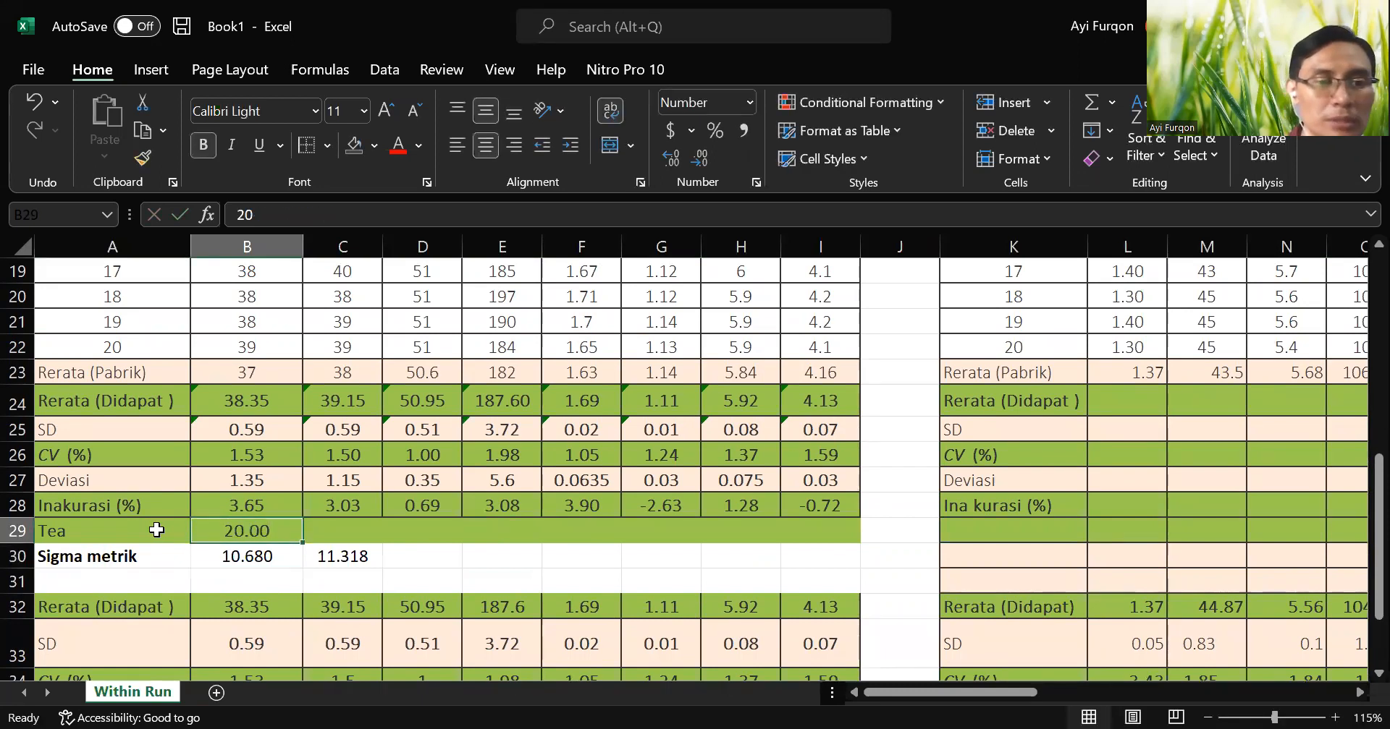
{"action": "key", "text": "Right"}
{"action": "type", "text": "20"}
{"action": "key", "text": "Return"}
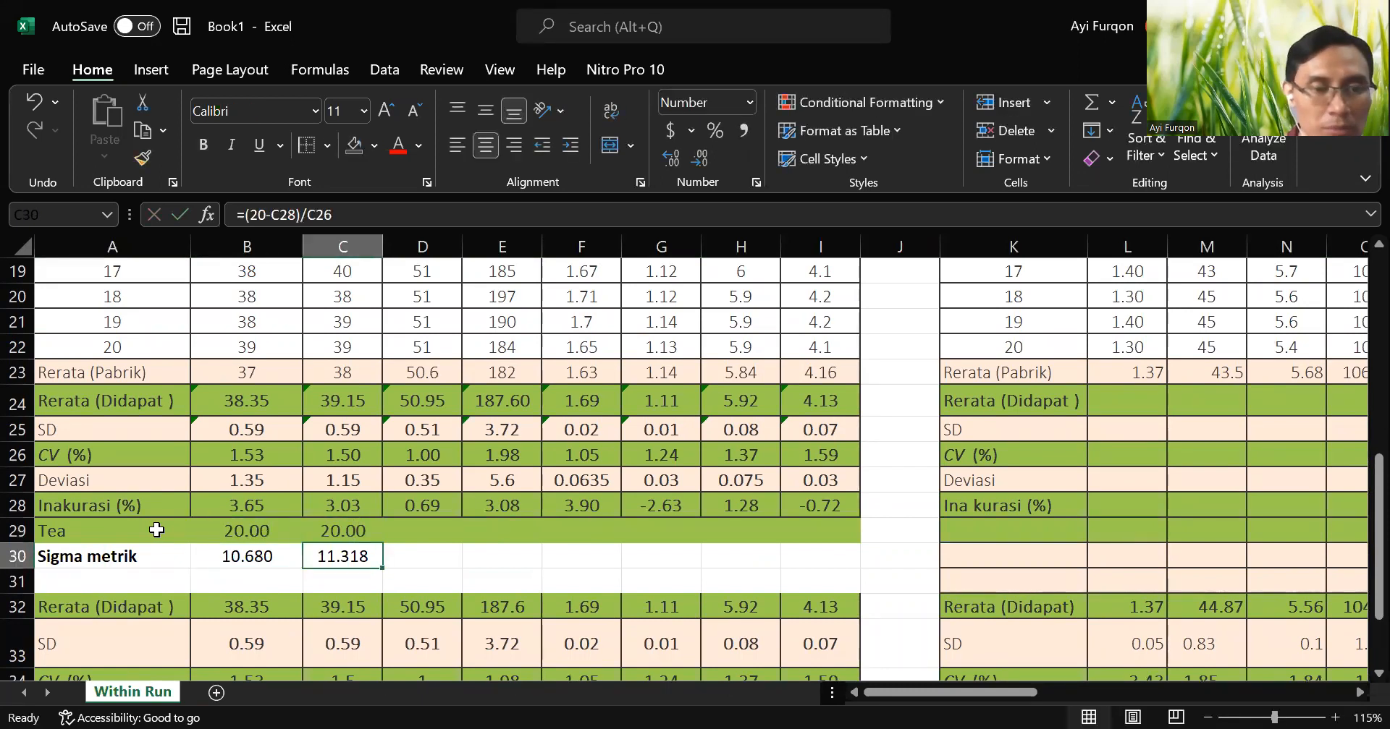
Replace the constant 20 in the B30 sigma formula with B29, giving =(B29-B28)/B26, and fill it into C30.
{"action": "key", "text": "Left"}
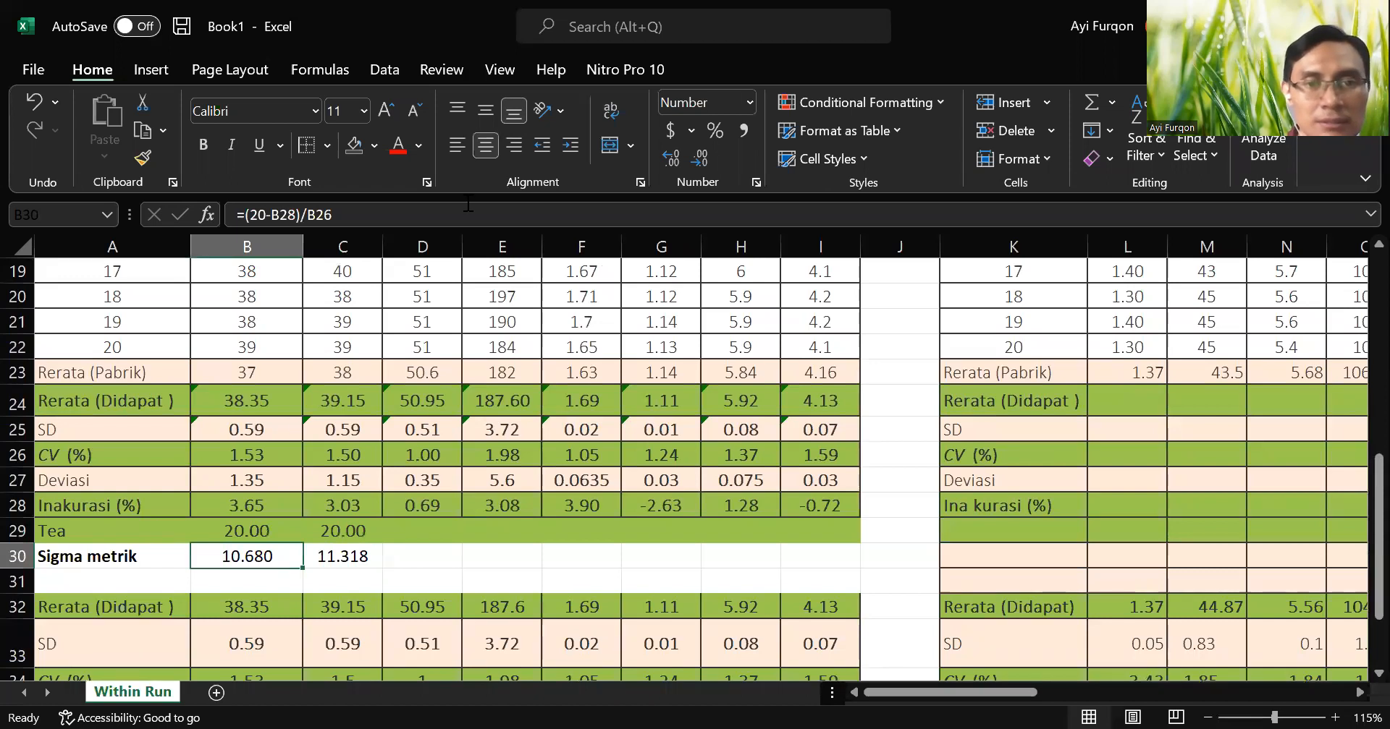
{"action": "double_click", "coordinate": [226, 559]}
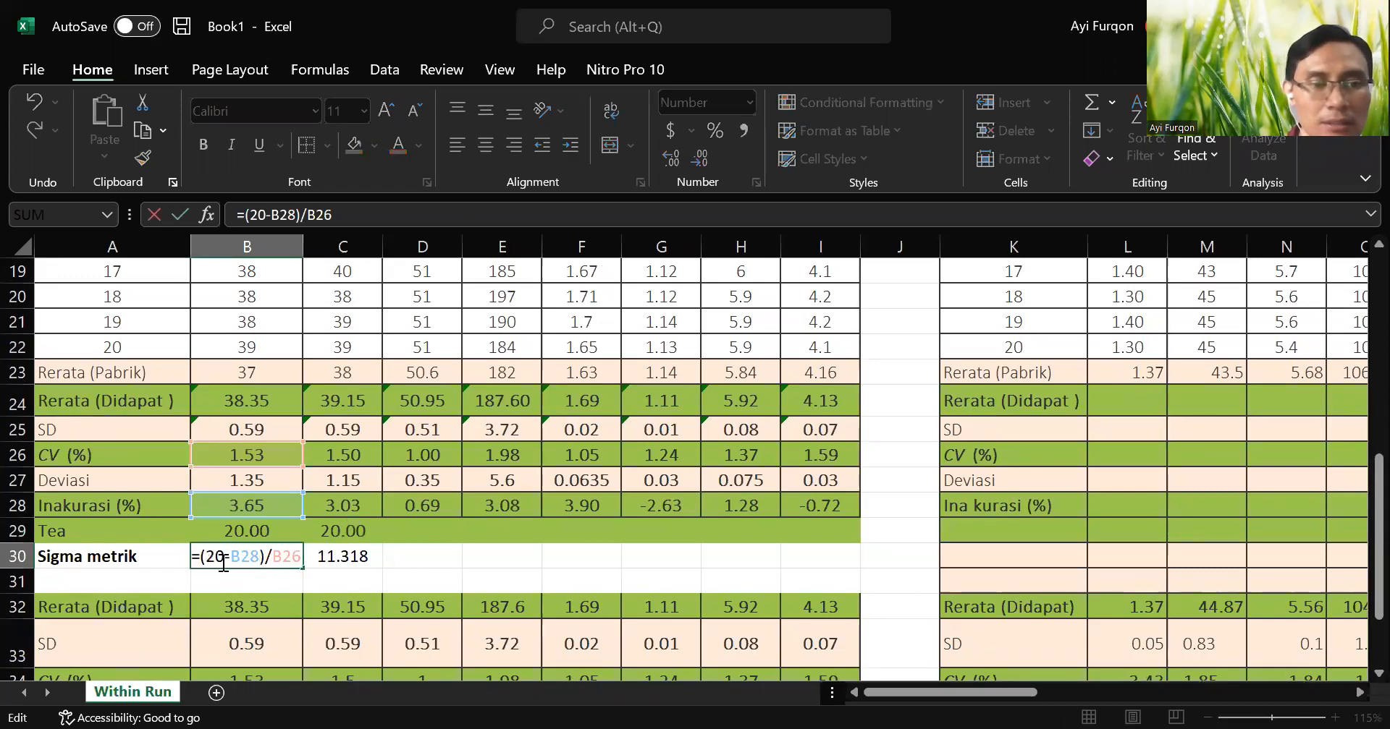
{"action": "key", "text": "BackSpace"}
{"action": "key", "text": "BackSpace"}
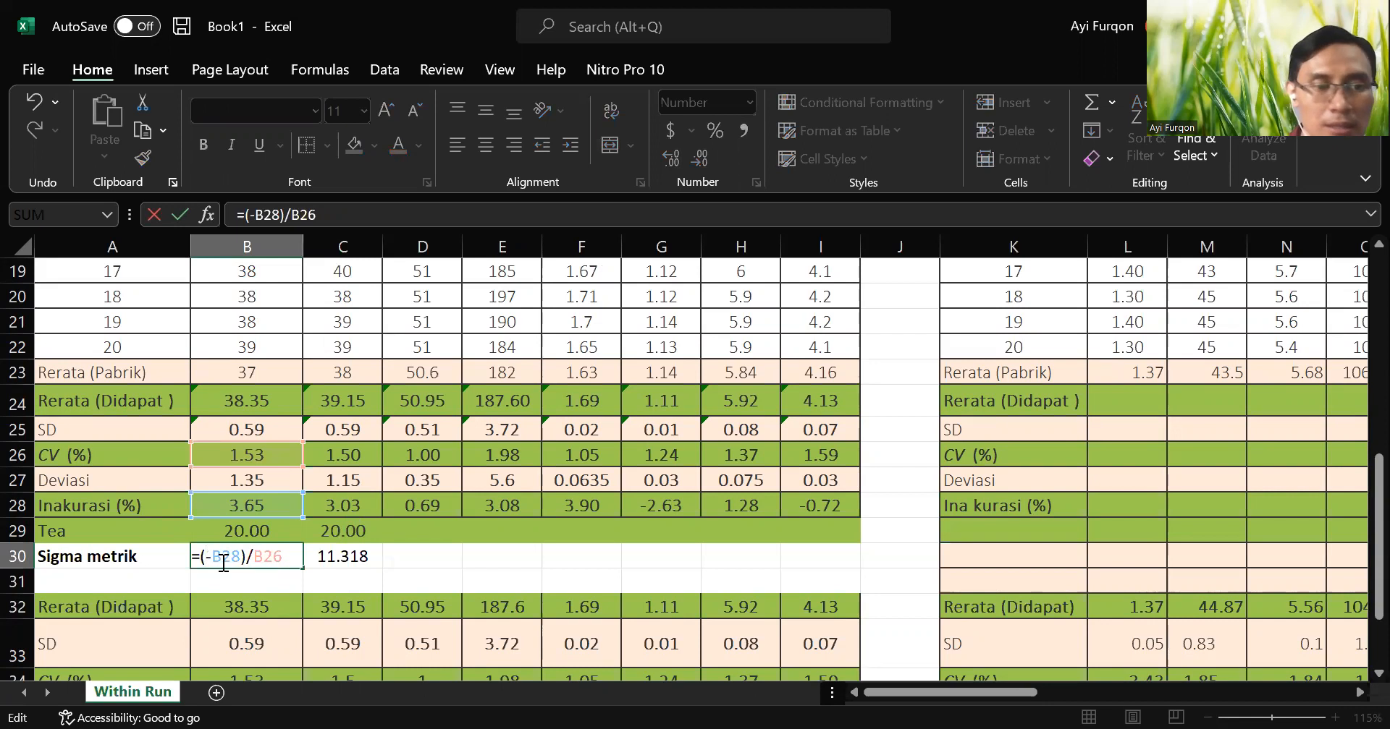
{"action": "left_click", "coordinate": [253, 531]}
{"action": "key", "text": "Return"}
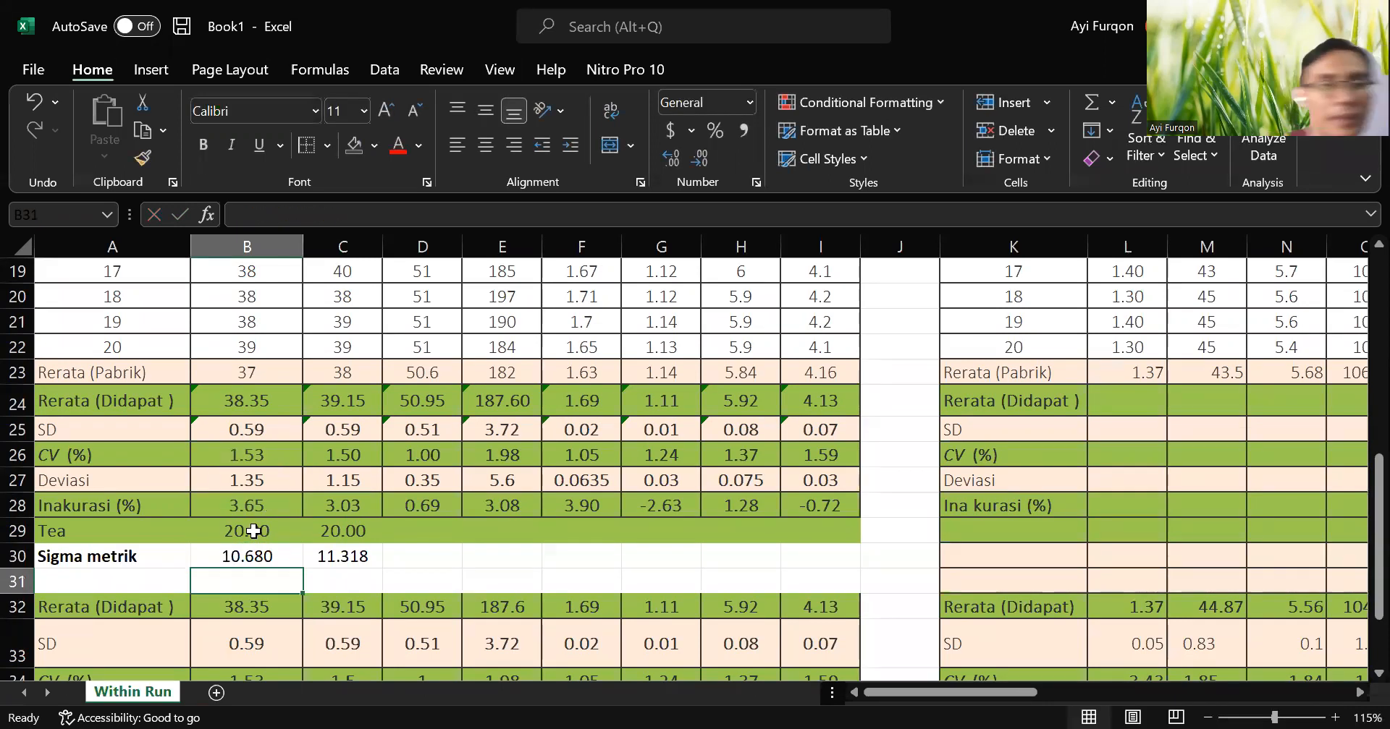
{"action": "left_click", "coordinate": [279, 558]}
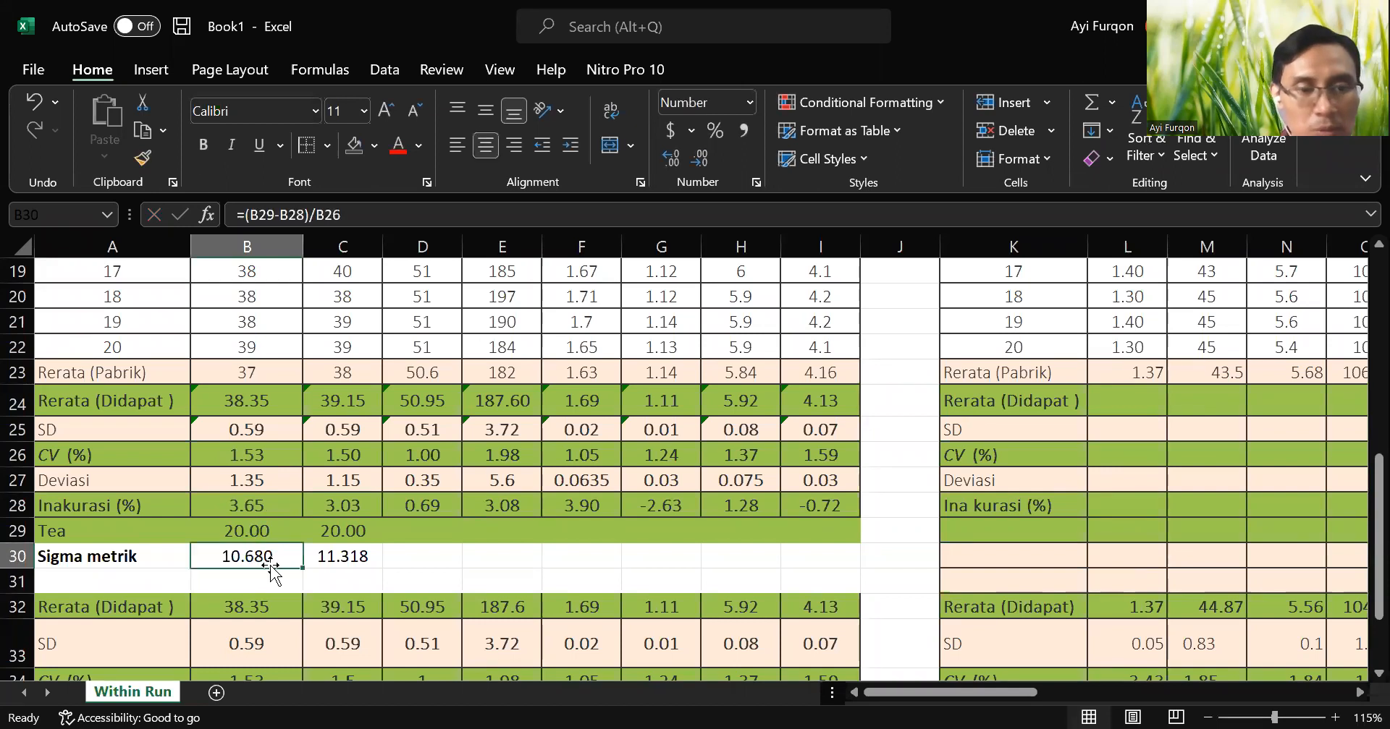
{"action": "left_click_drag", "start_coordinate": [307, 571], "coordinate": [355, 572]}
{"action": "left_click", "coordinate": [359, 550]}
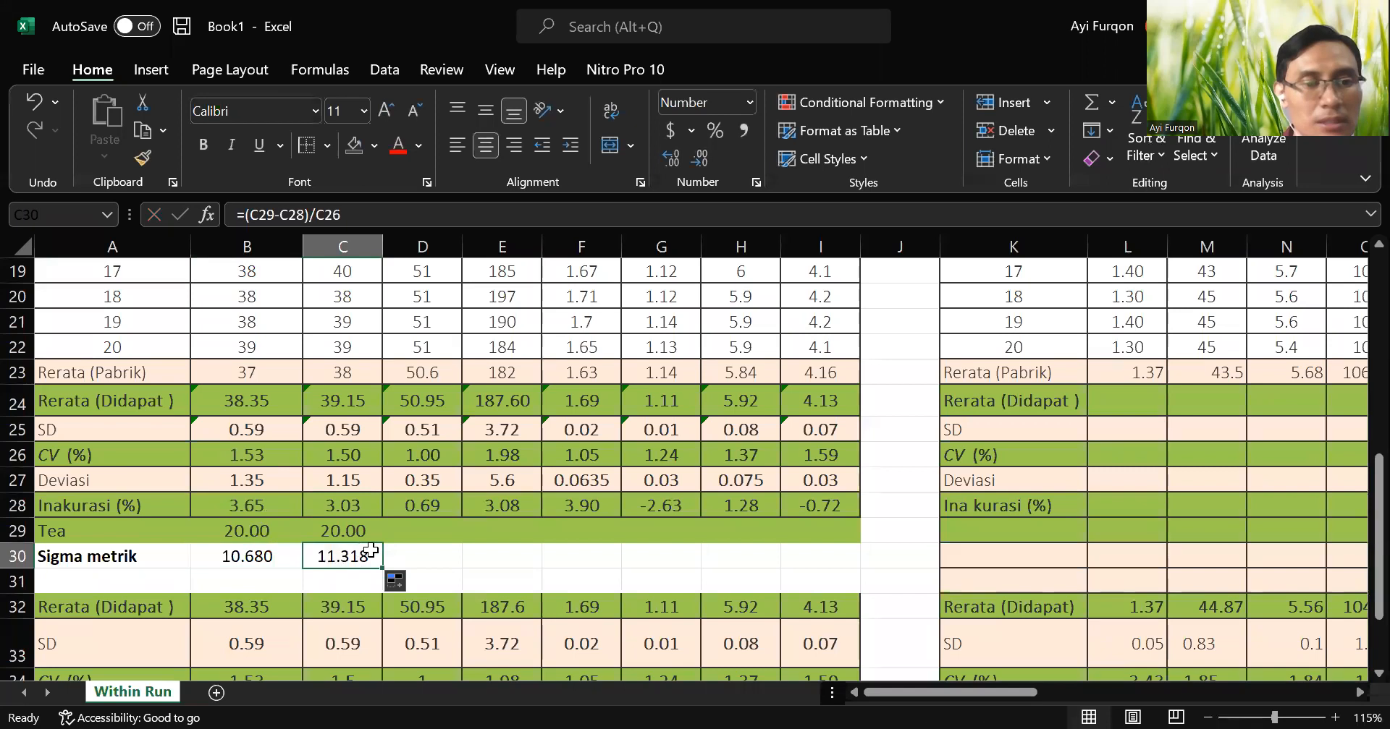
Enter a Tea value of 30 for GGT in D29 and fill the sigma metric formula from C30 into D30.
{"action": "left_click", "coordinate": [443, 532]}
{"action": "scroll", "coordinate": [485, 565], "scroll_direction": "up", "scroll_amount": 6}
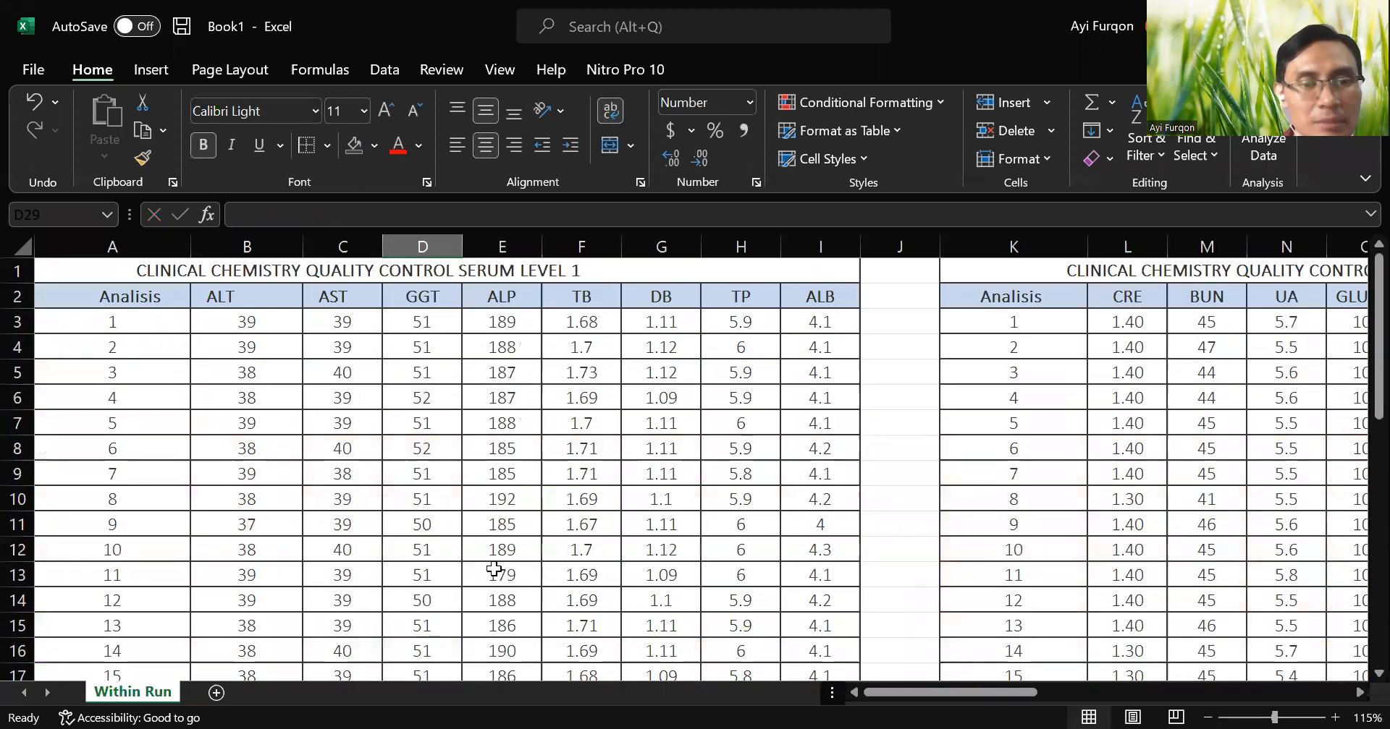
{"action": "scroll", "coordinate": [494, 569], "scroll_direction": "down", "scroll_amount": 5}
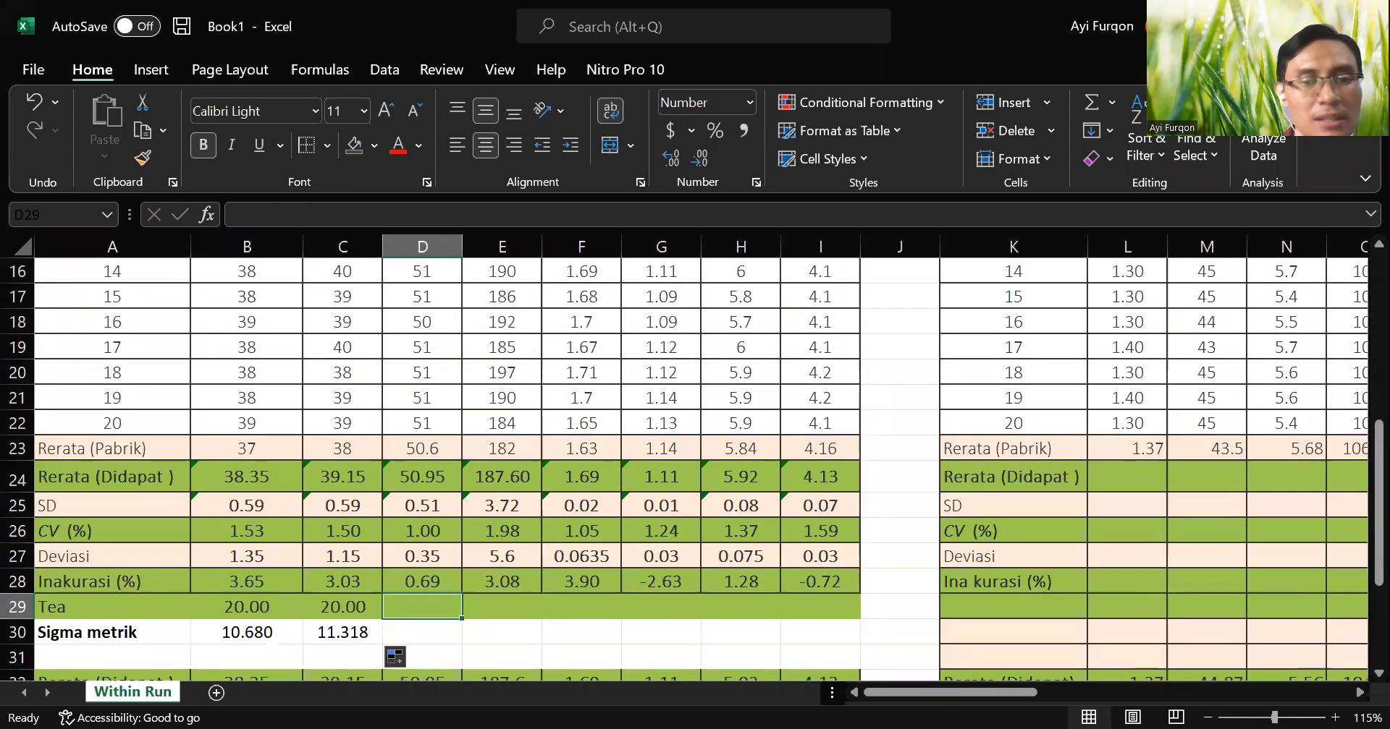
{"action": "key", "text": "alt+Tab"}
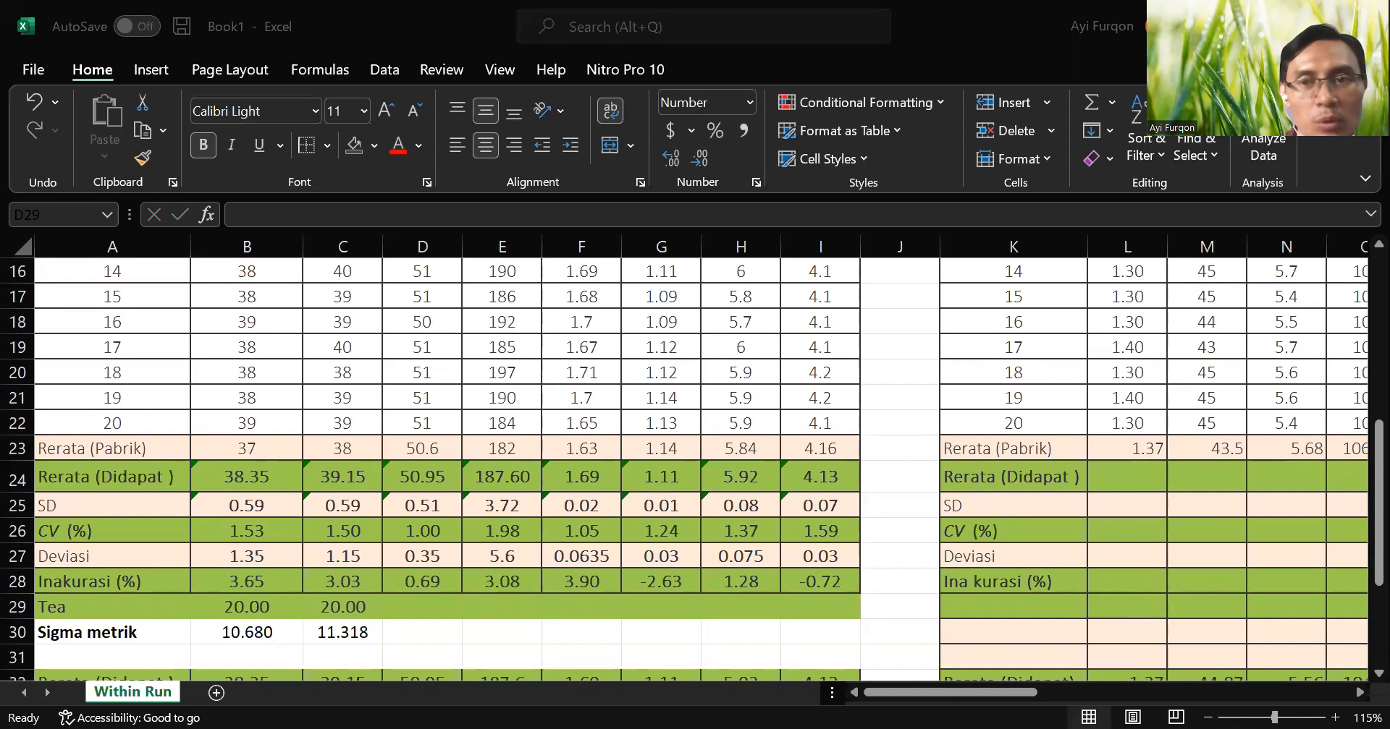
{"action": "key", "text": "alt+Tab"}
{"action": "type", "text": "30"}
{"action": "key", "text": "Return"}
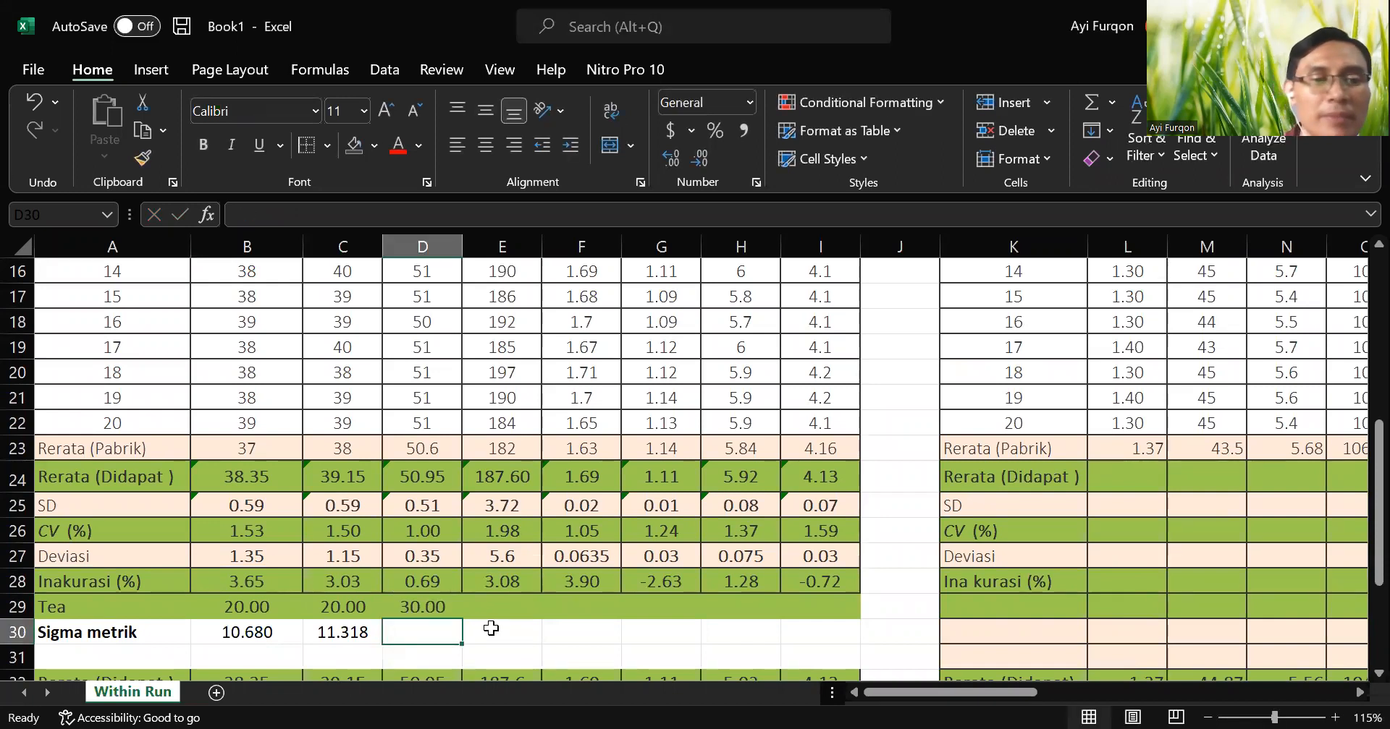
{"action": "left_click", "coordinate": [373, 632]}
{"action": "left_click_drag", "start_coordinate": [386, 642], "coordinate": [452, 636]}
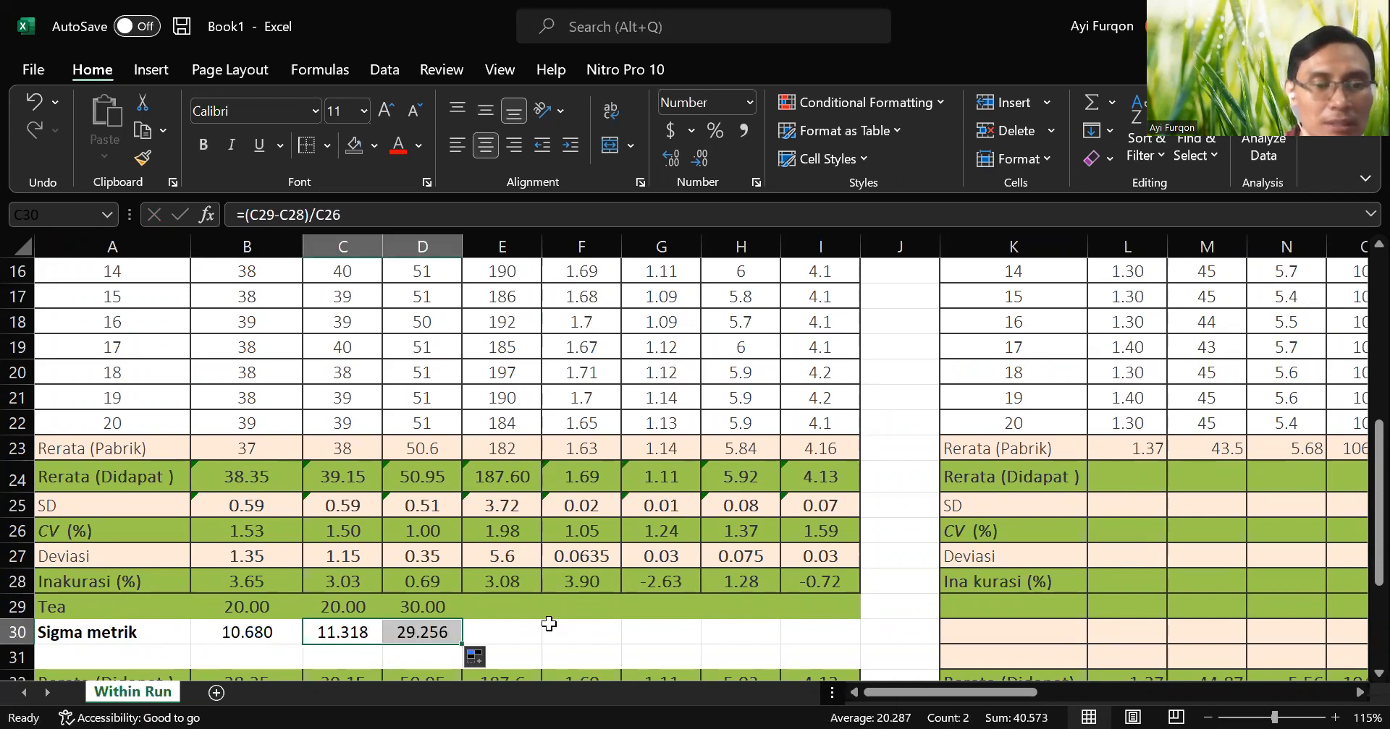
Compare the calculated GGT, AST and ALT inaccuracy in row 28 with the reference results in rows 32 to 36.
{"action": "scroll", "coordinate": [548, 624], "scroll_direction": "down", "scroll_amount": 2}
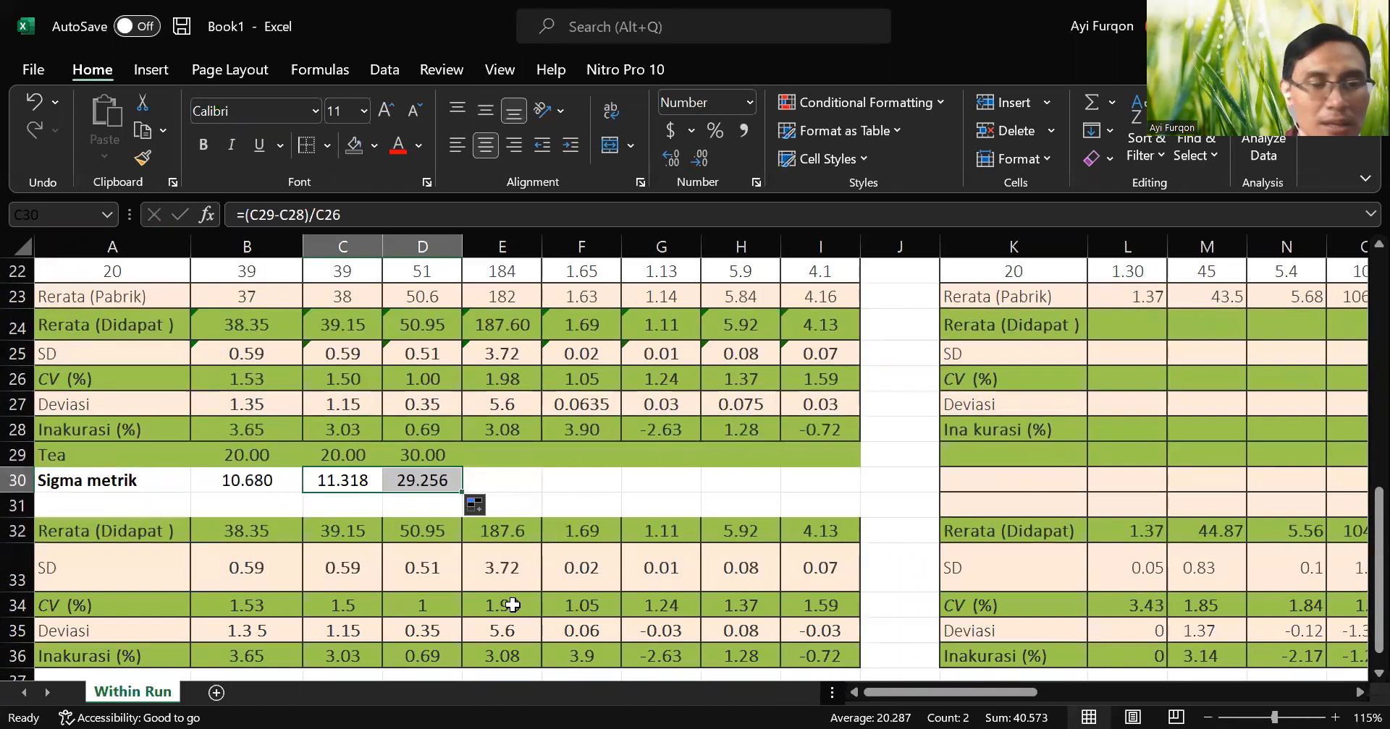
{"action": "scroll", "coordinate": [552, 535], "scroll_direction": "down", "scroll_amount": 2}
{"action": "scroll", "coordinate": [552, 537], "scroll_direction": "up", "scroll_amount": 2}
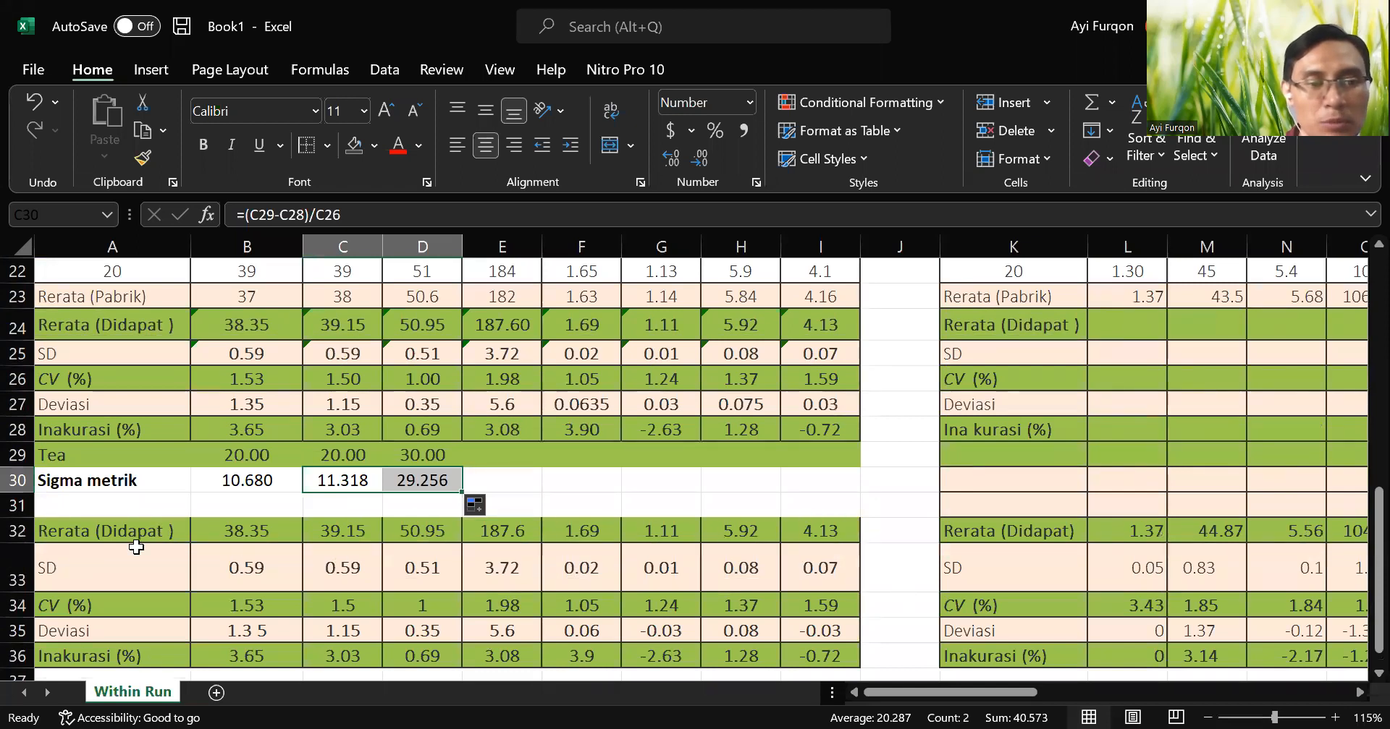
{"action": "scroll", "coordinate": [707, 536], "scroll_direction": "down", "scroll_amount": 1}
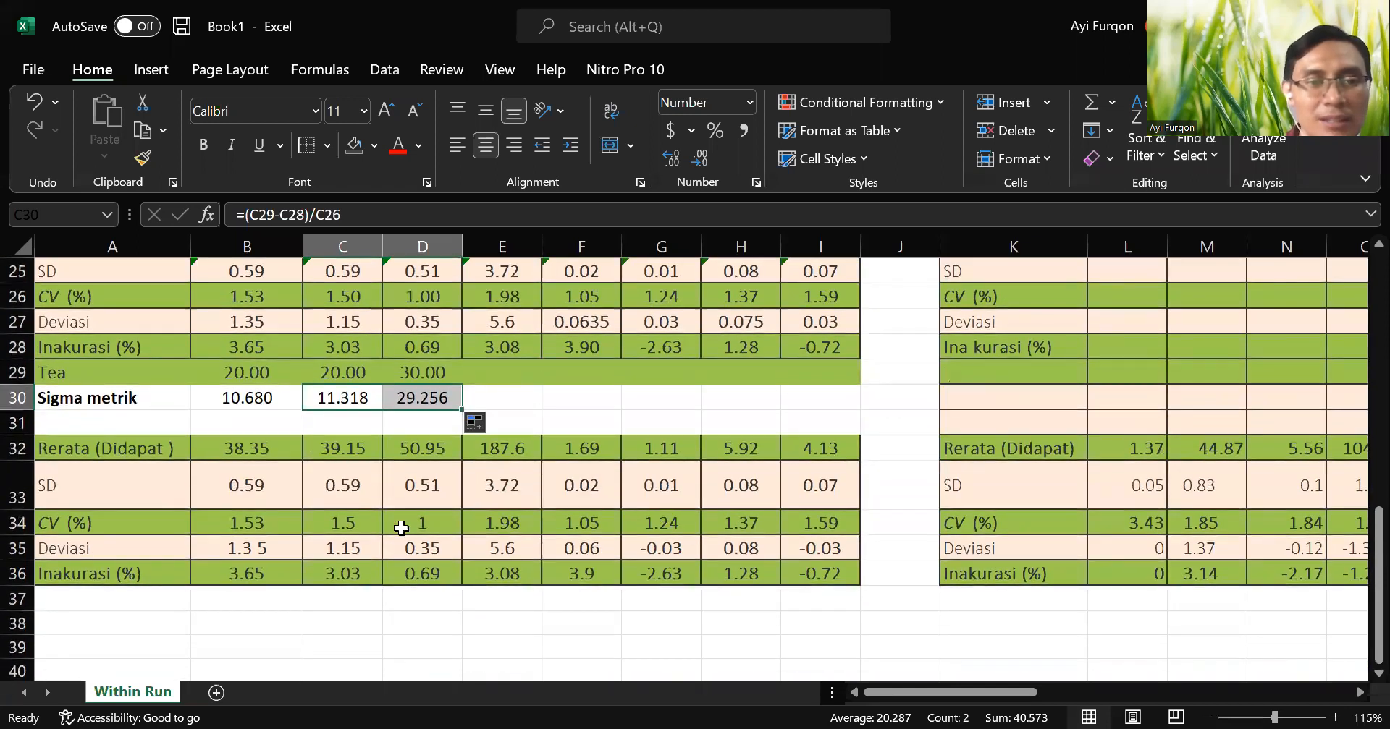
{"action": "left_click", "coordinate": [432, 574]}
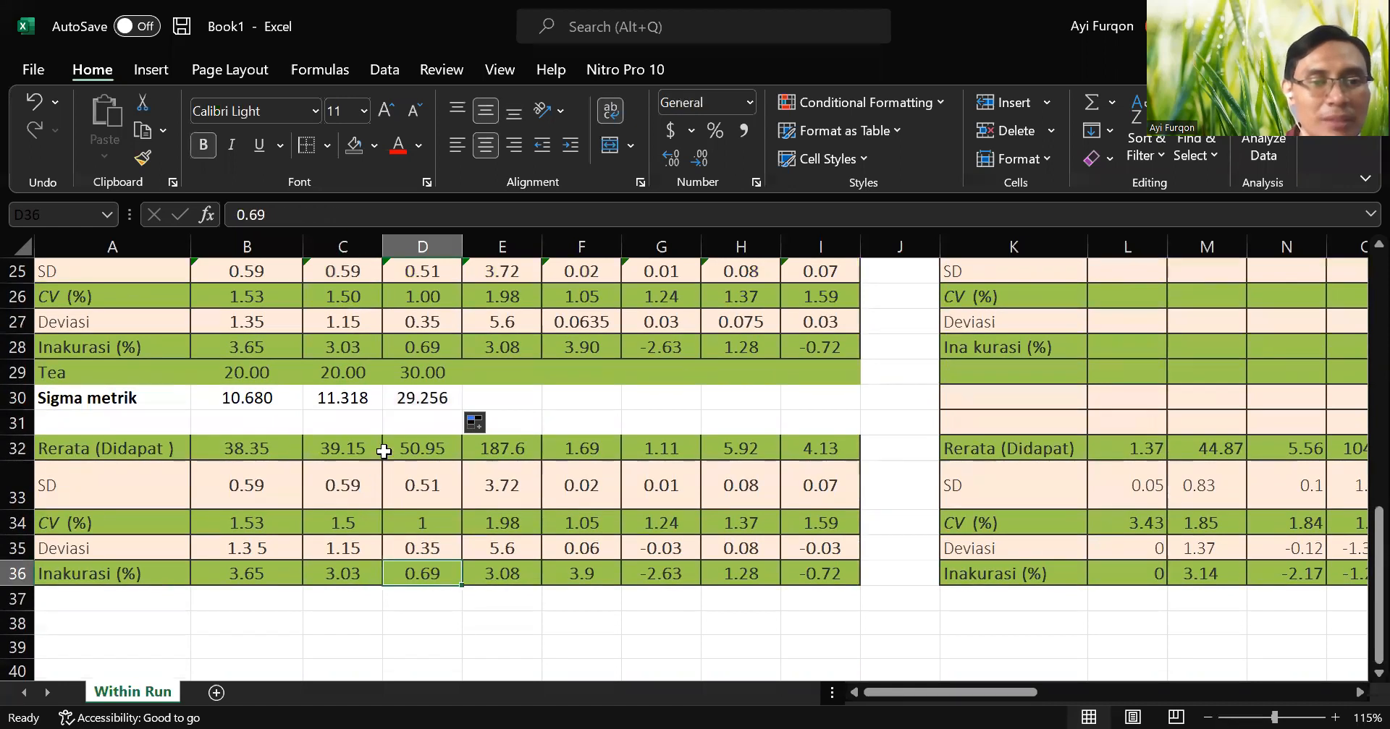
{"action": "left_click", "coordinate": [437, 337]}
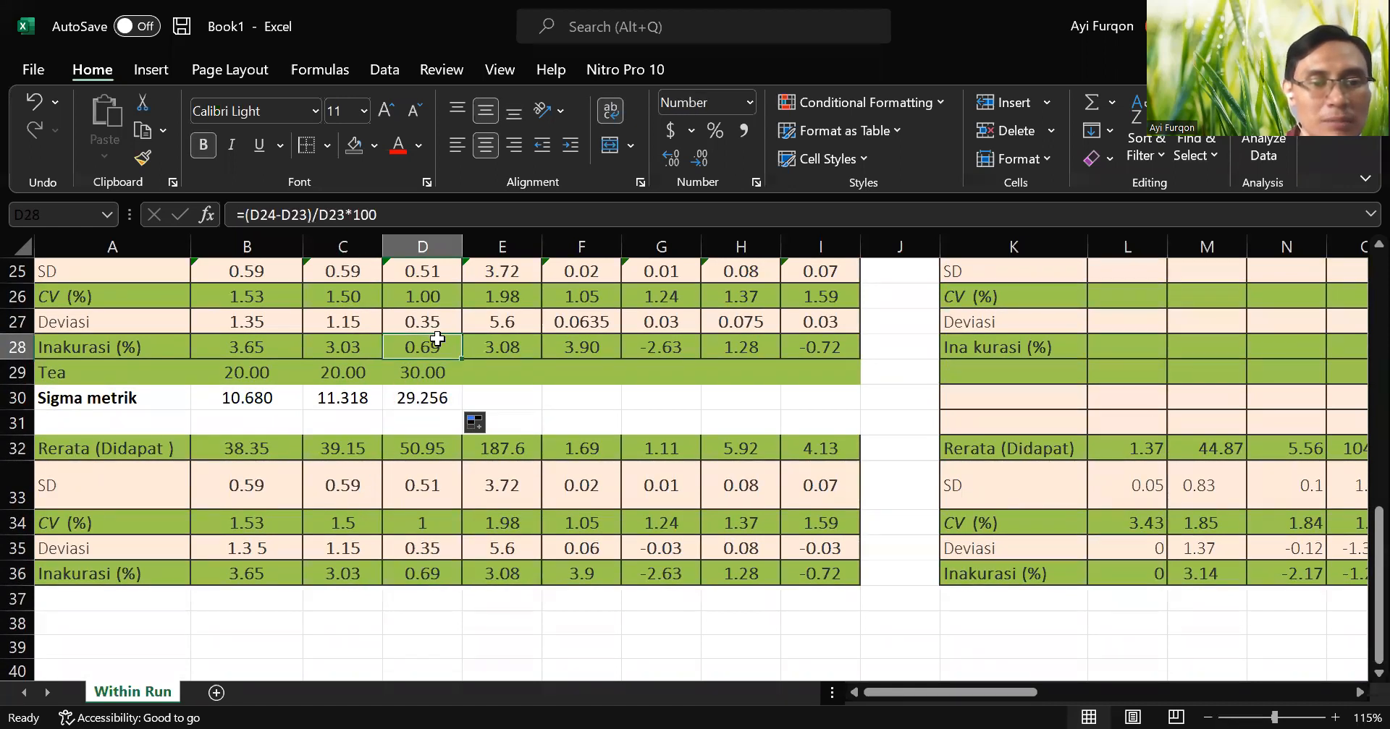
{"action": "left_click", "coordinate": [420, 572]}
{"action": "left_click", "coordinate": [346, 345]}
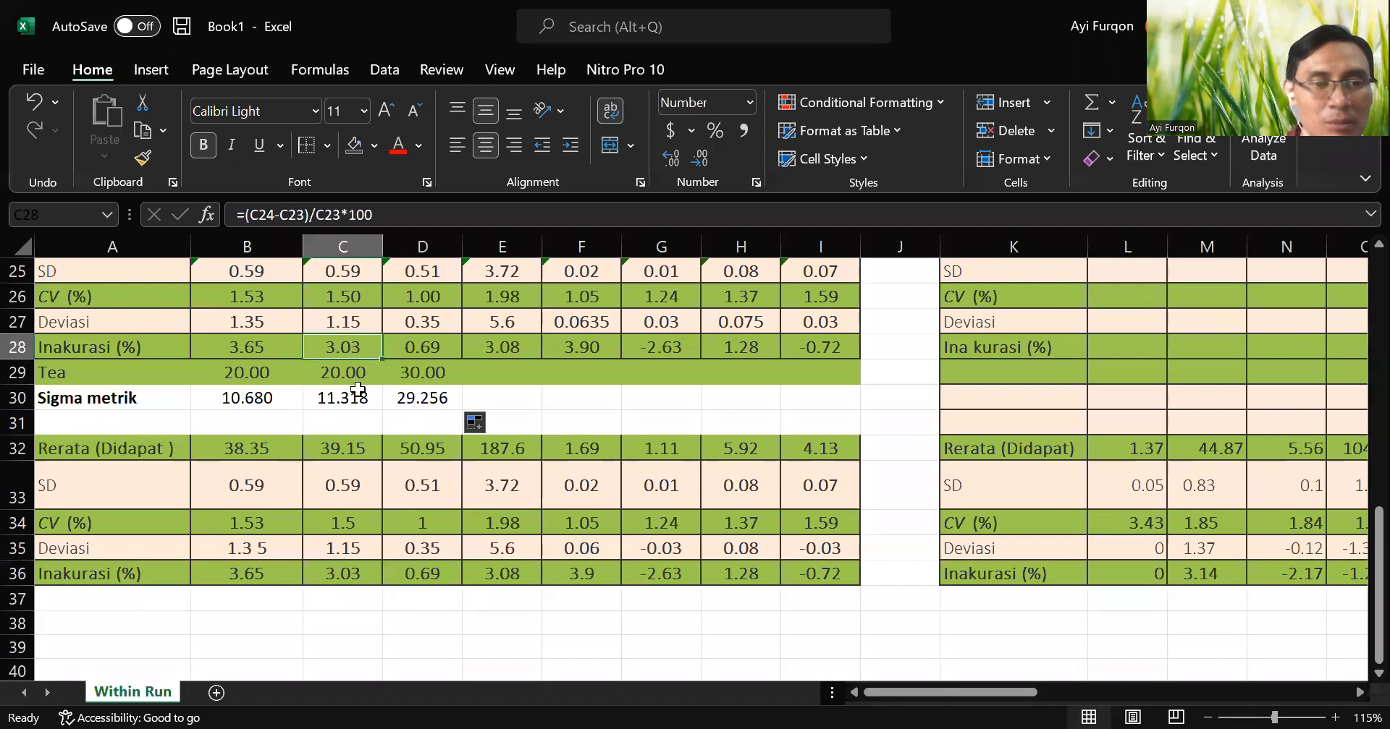
{"action": "left_click", "coordinate": [362, 573]}
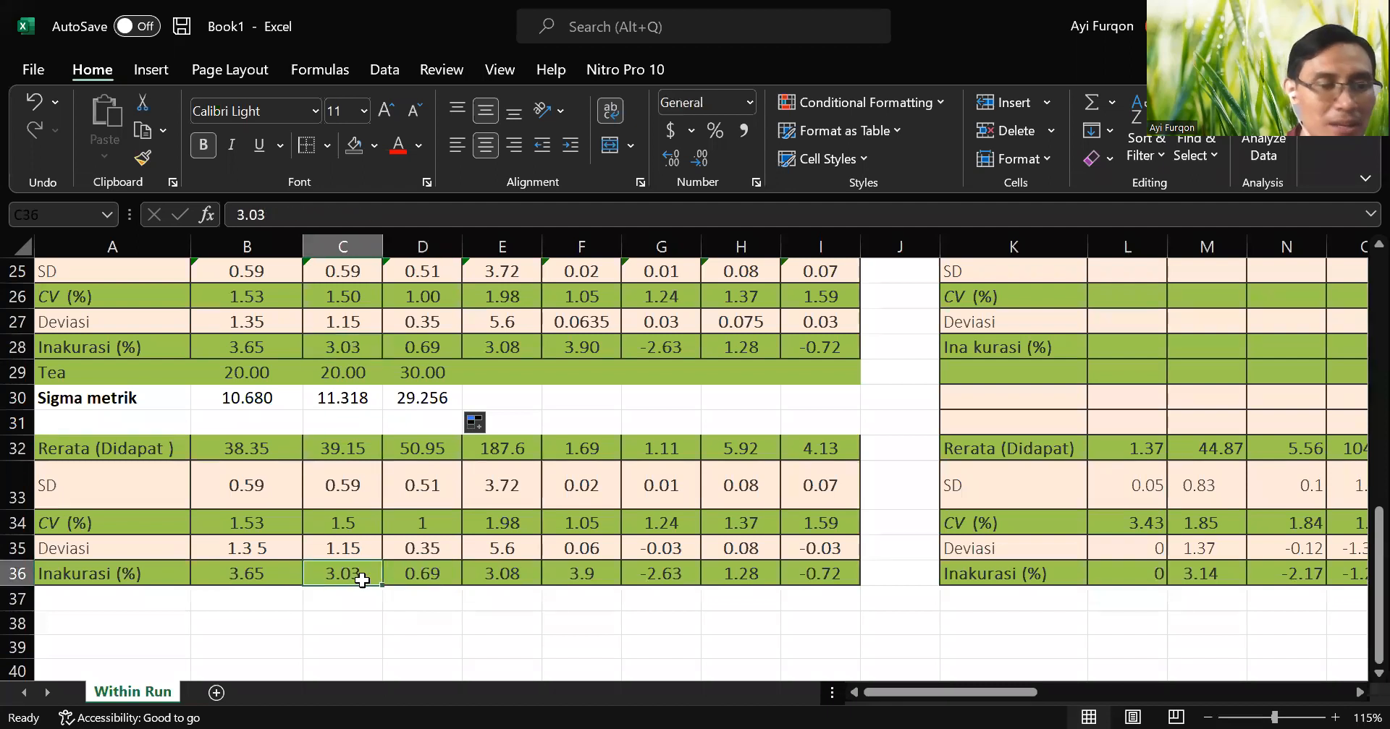
{"action": "left_click", "coordinate": [284, 345]}
{"action": "left_click", "coordinate": [282, 539]}
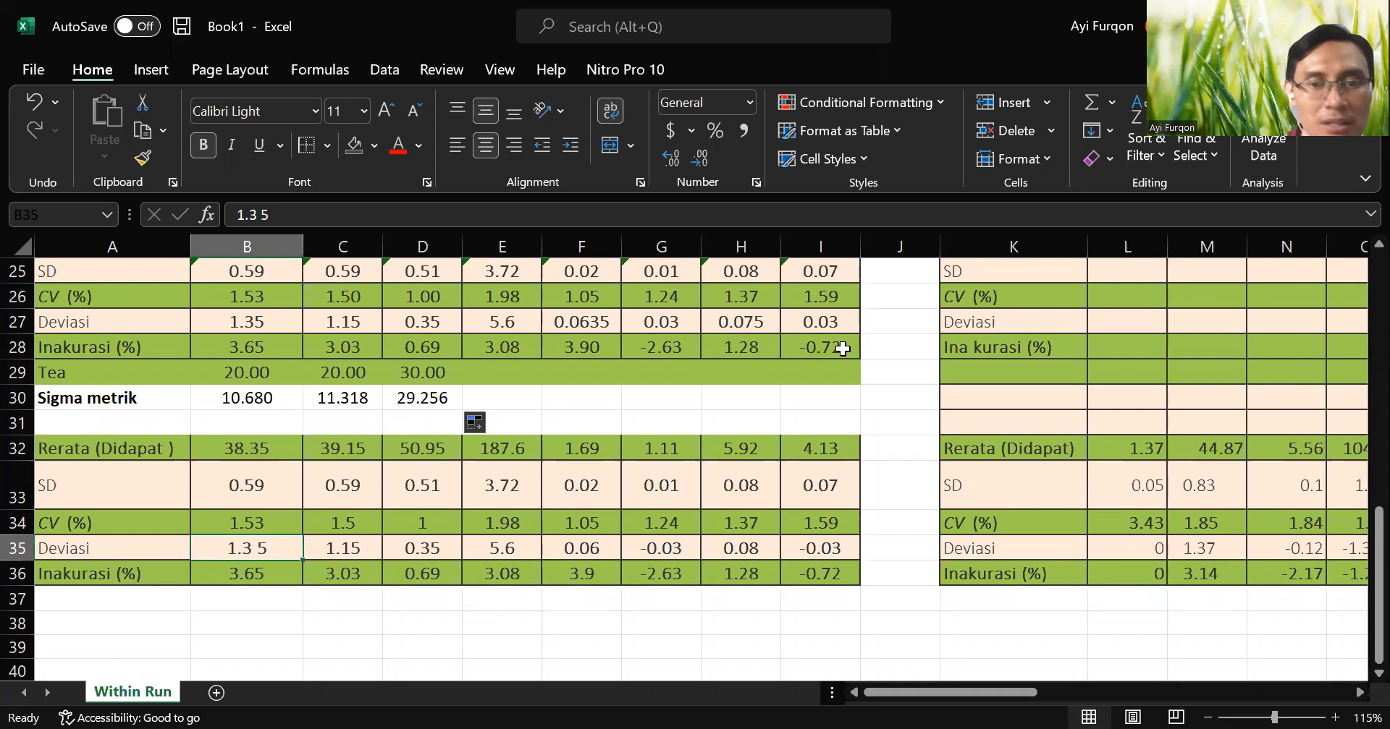
Check the ALB inaccuracy formula in I28 against the reference block and select the ALB results I24:I28.
{"action": "left_click", "coordinate": [842, 349]}
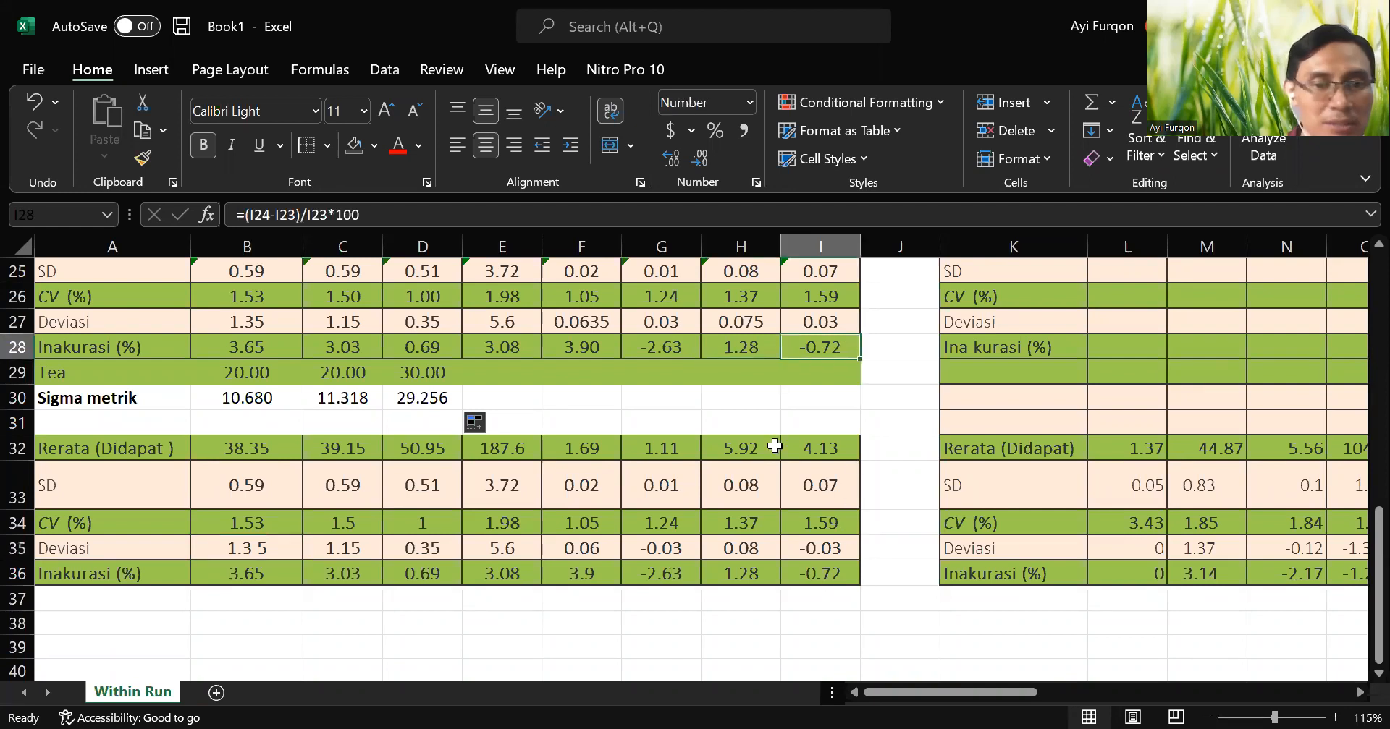
{"action": "scroll", "coordinate": [784, 365], "scroll_direction": "up", "scroll_amount": 1}
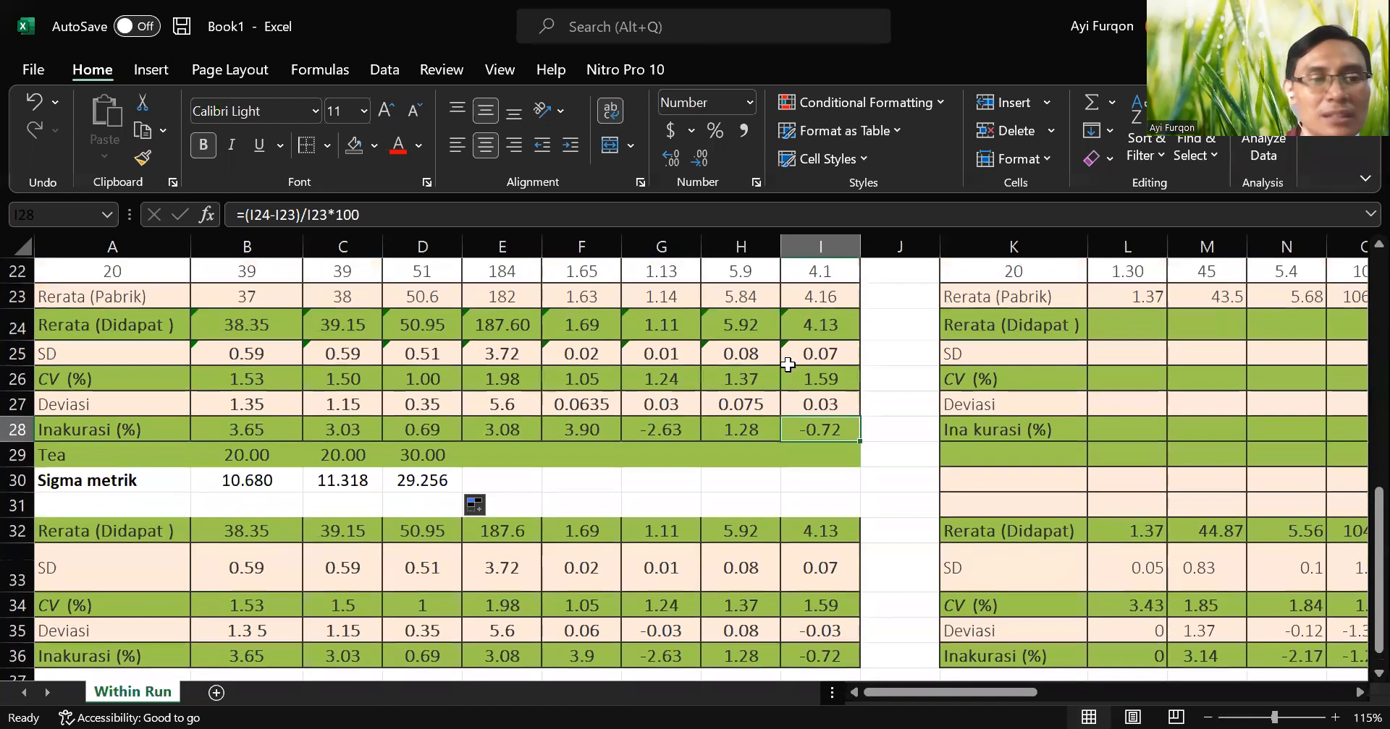
{"action": "scroll", "coordinate": [731, 538], "scroll_direction": "down", "scroll_amount": 2}
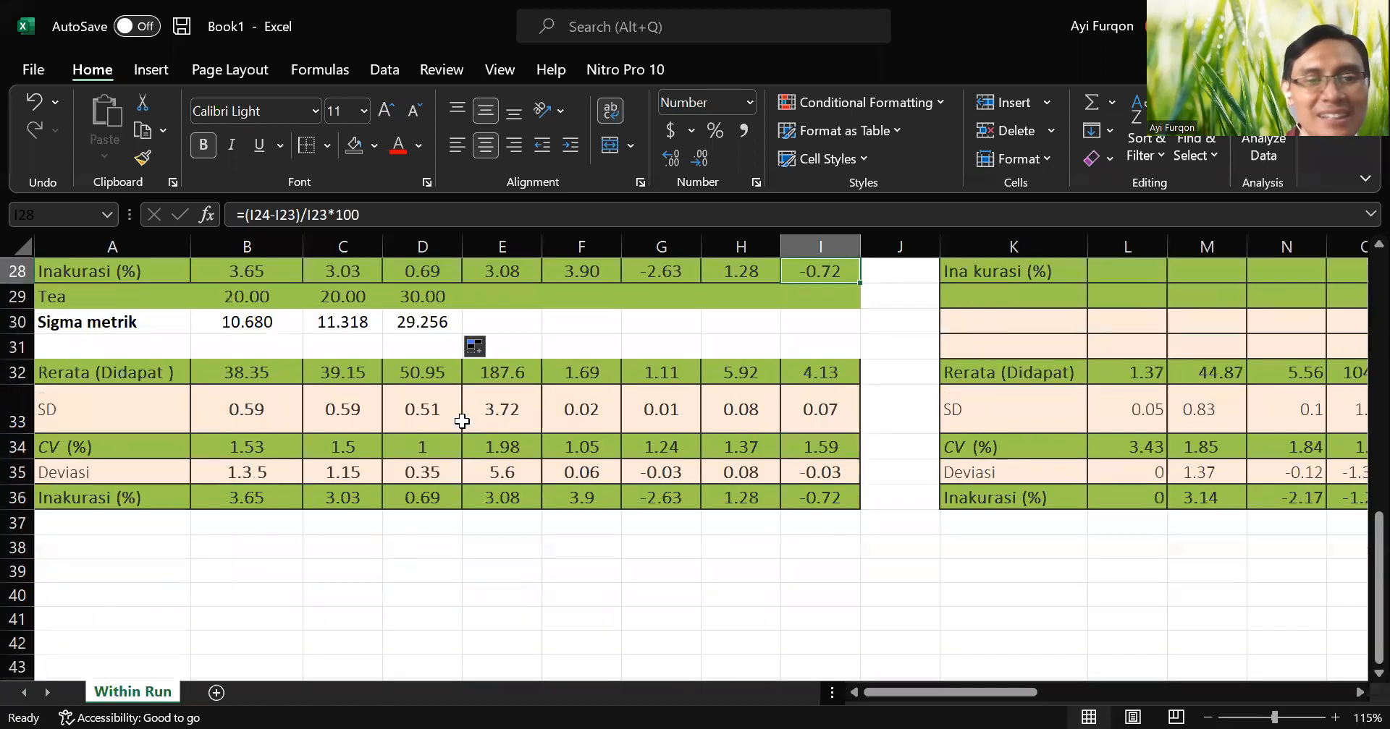
{"action": "scroll", "coordinate": [802, 522], "scroll_direction": "up", "scroll_amount": 2}
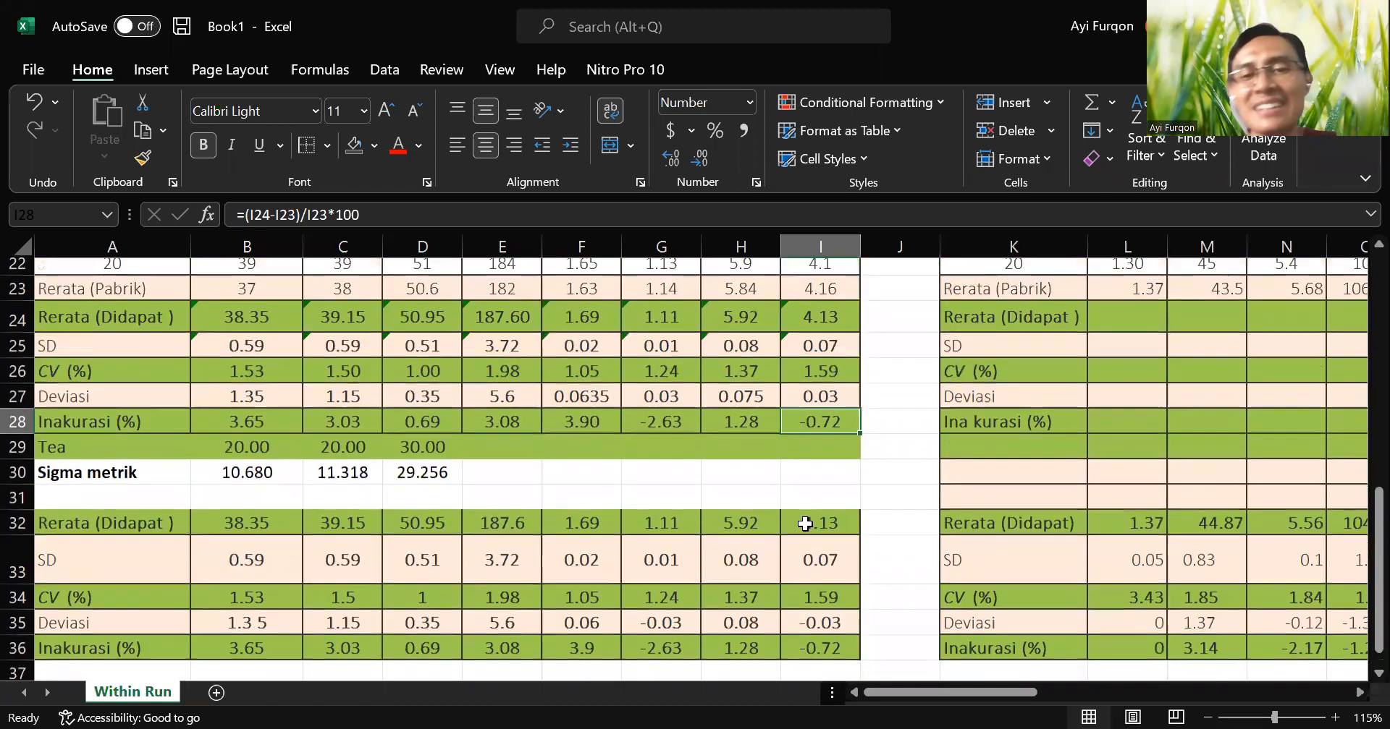
{"action": "left_click_drag", "start_coordinate": [948, 693], "coordinate": [902, 692]}
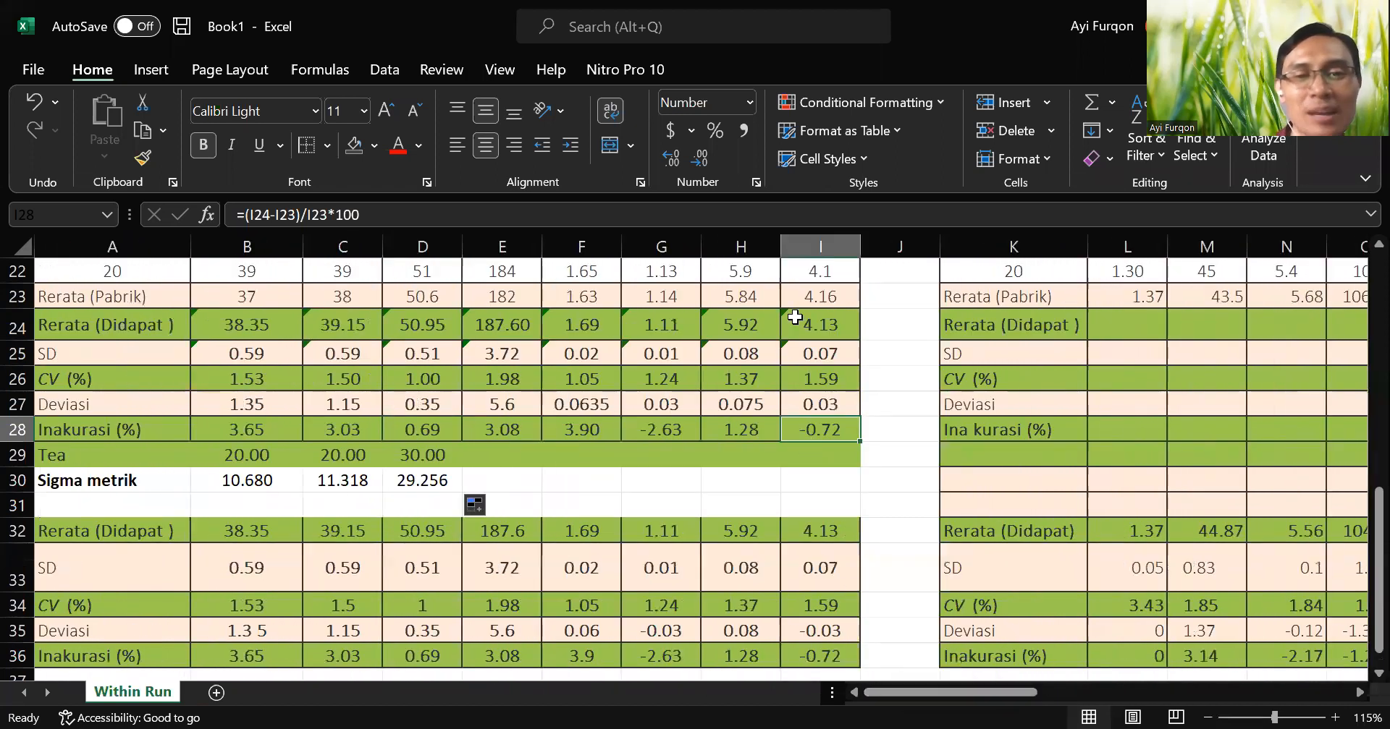
{"action": "left_click", "coordinate": [819, 329]}
{"action": "left_click_drag", "start_coordinate": [819, 330], "coordinate": [833, 432]}
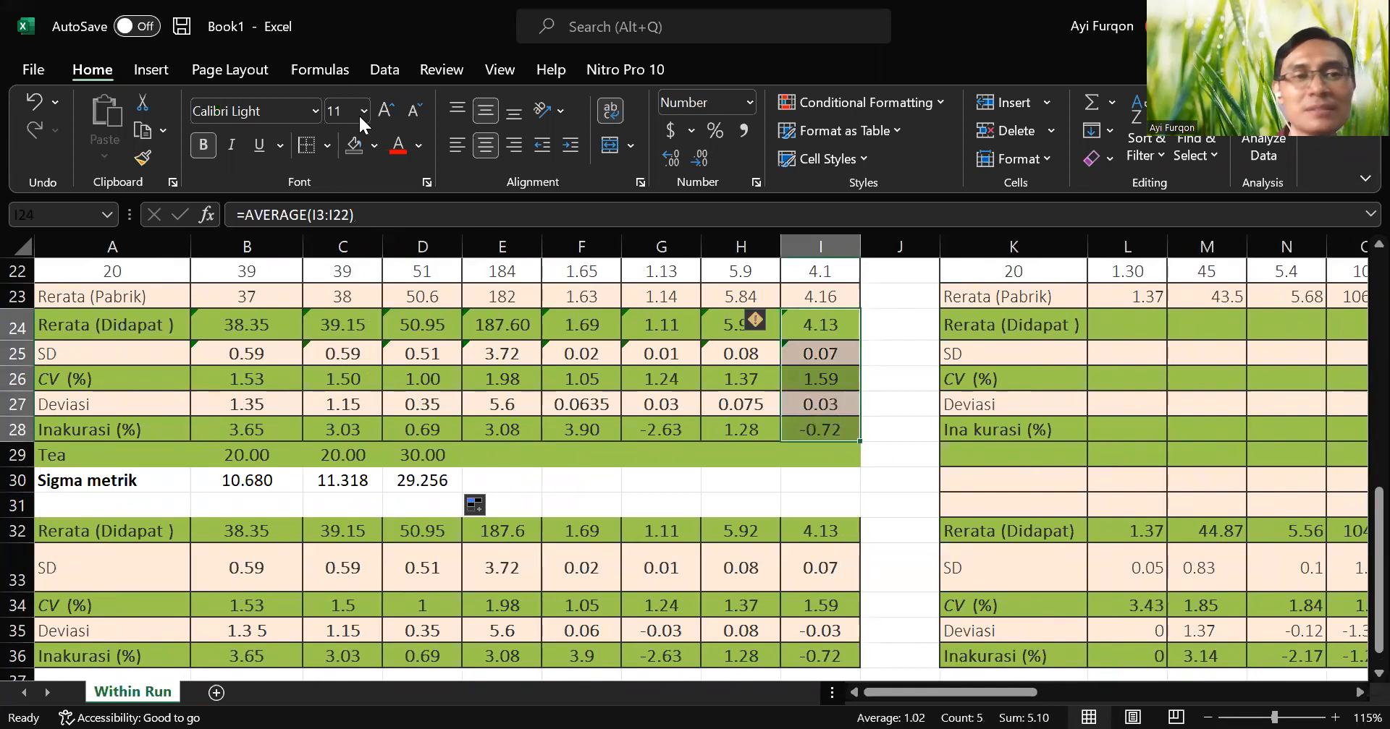
Copy the ALB result formulas in I24:I28 to the CRE column, starting at L24.
{"action": "left_click", "coordinate": [182, 28]}
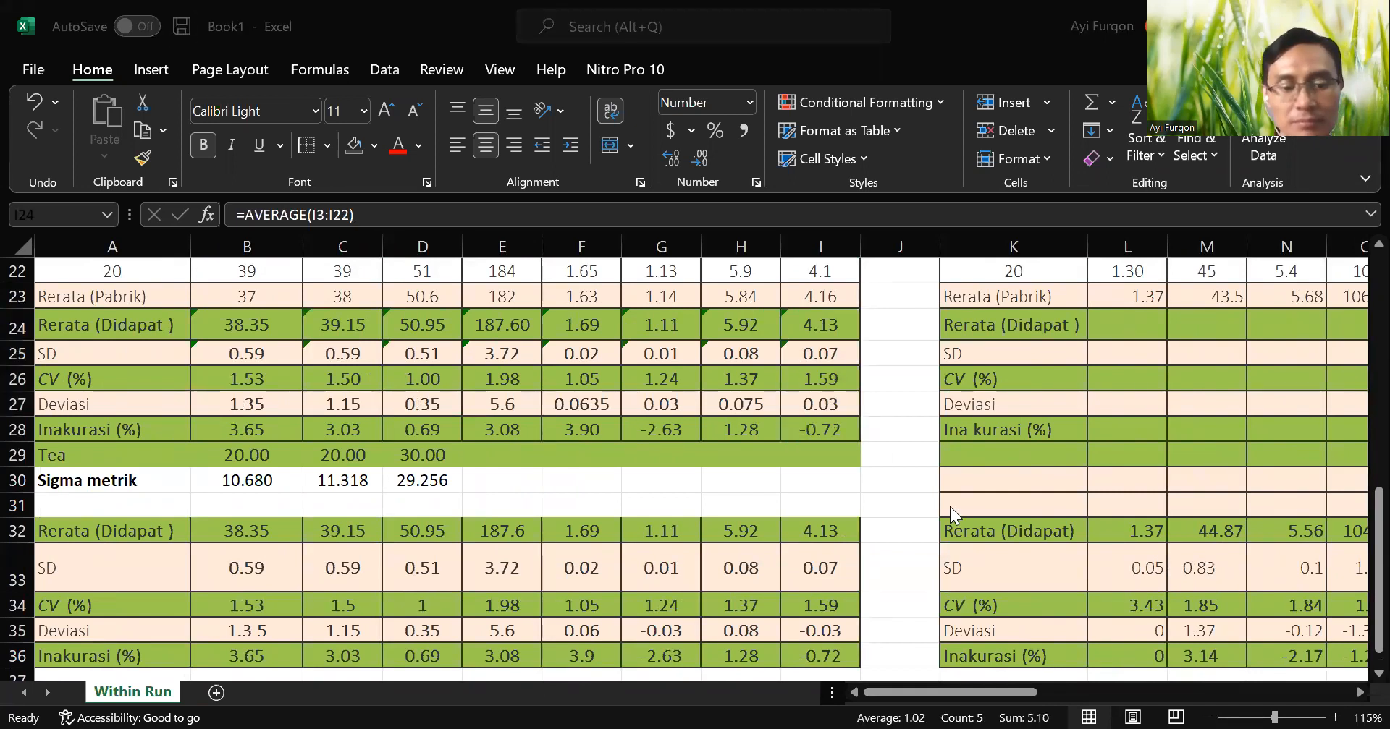
{"action": "key", "text": "Escape"}
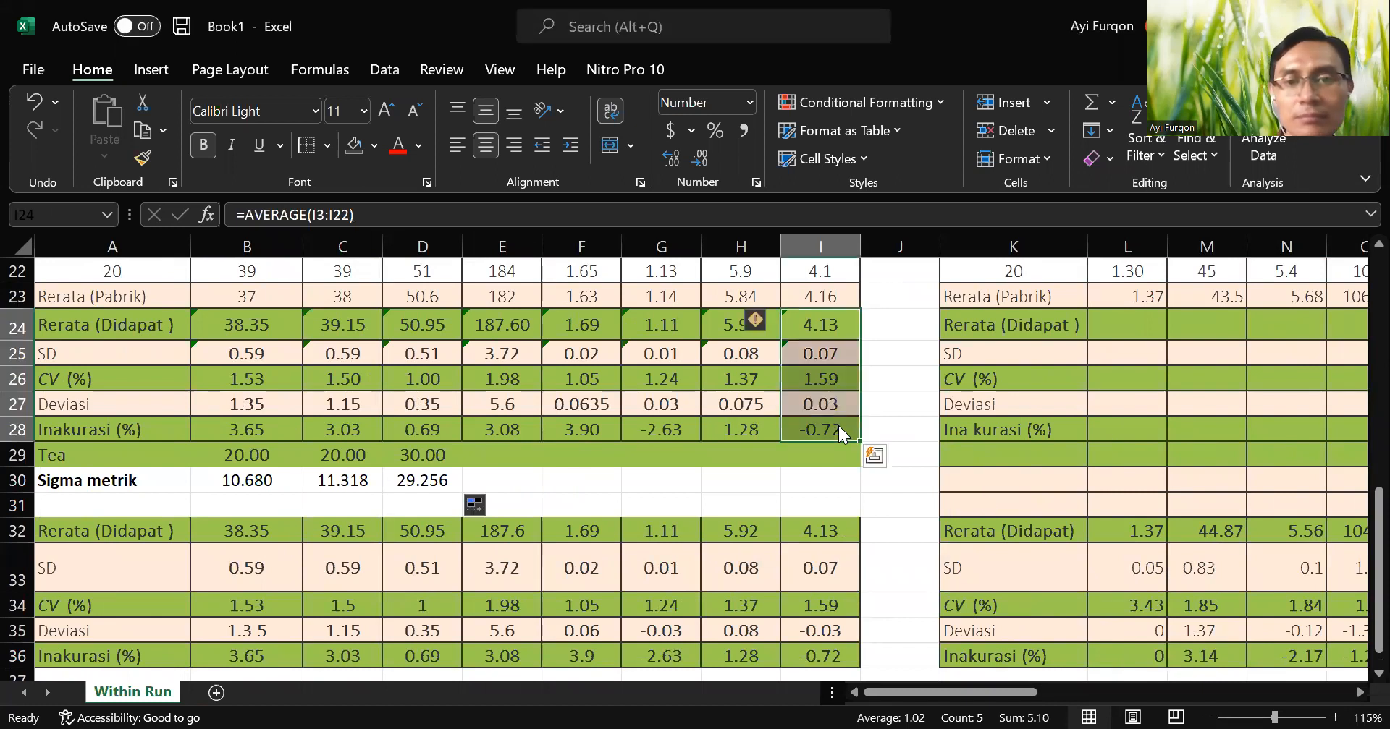
{"action": "key", "text": "ctrl+c"}
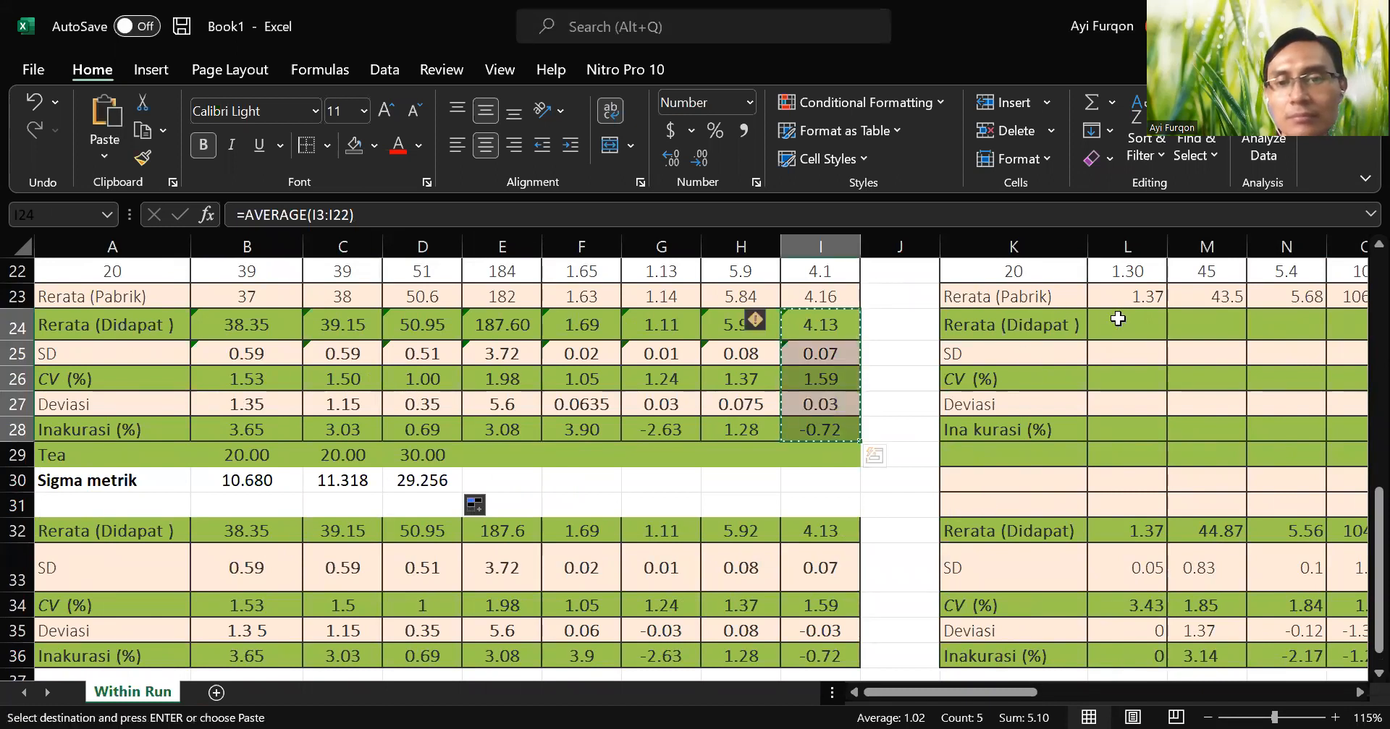
{"action": "left_click", "coordinate": [1113, 319]}
{"action": "key", "text": "ctrl+v"}
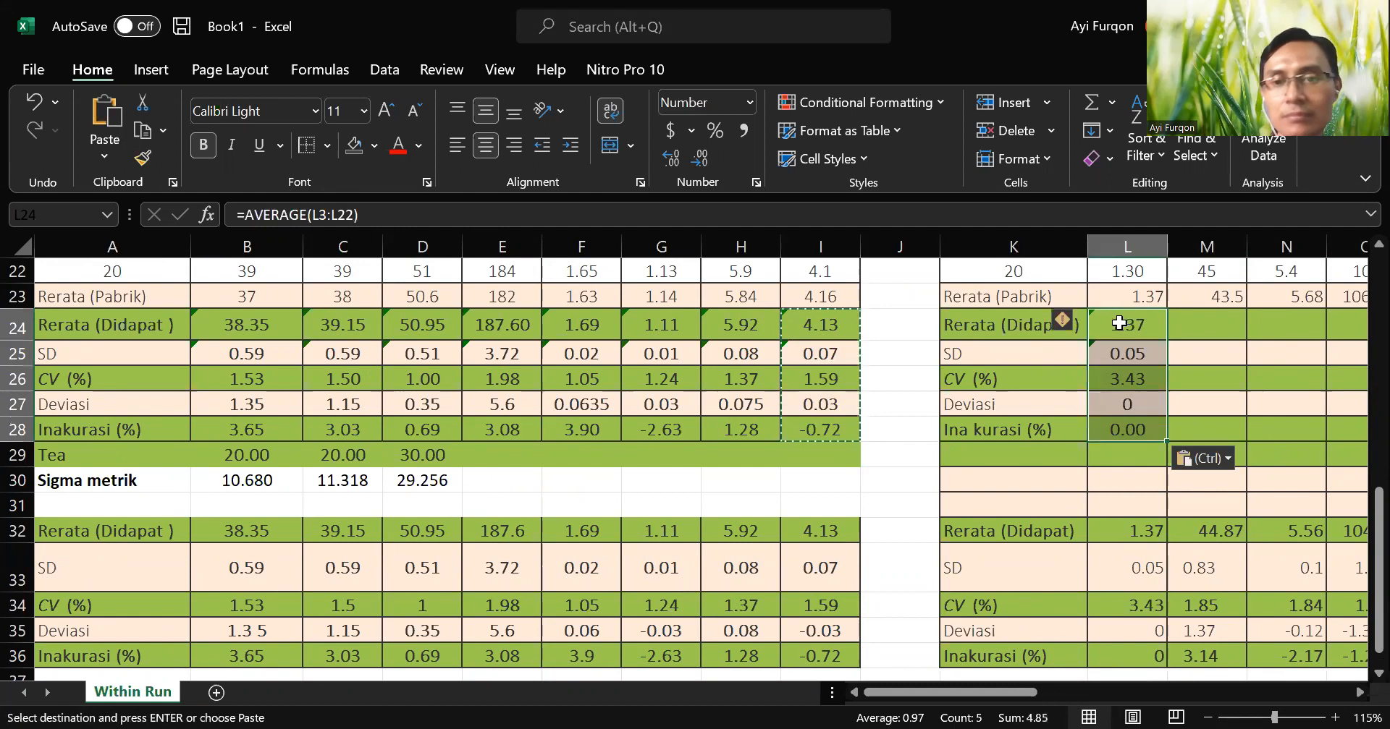
{"action": "key", "text": "Escape"}
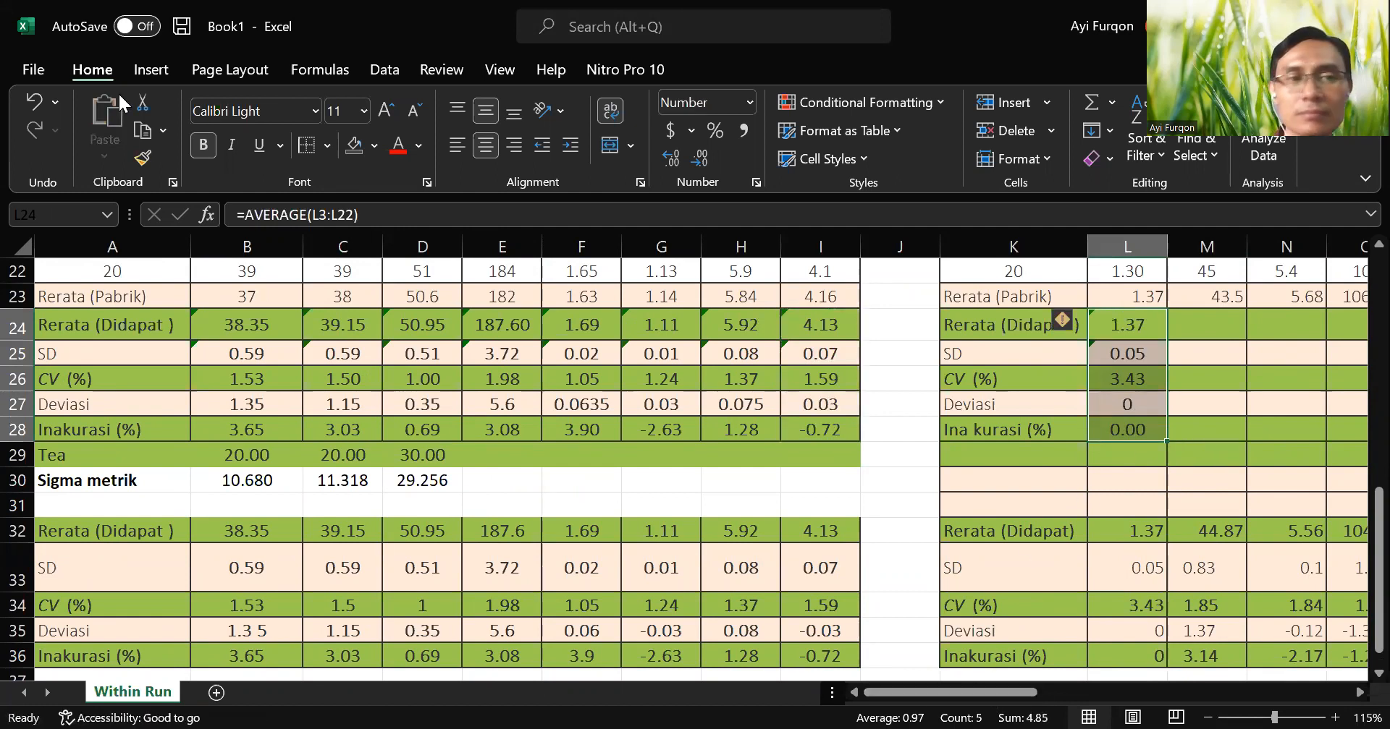
Check the cell references in the CRE mean, SD and CV formulas in L24, L25 and L26.
{"action": "left_click", "coordinate": [893, 727]}
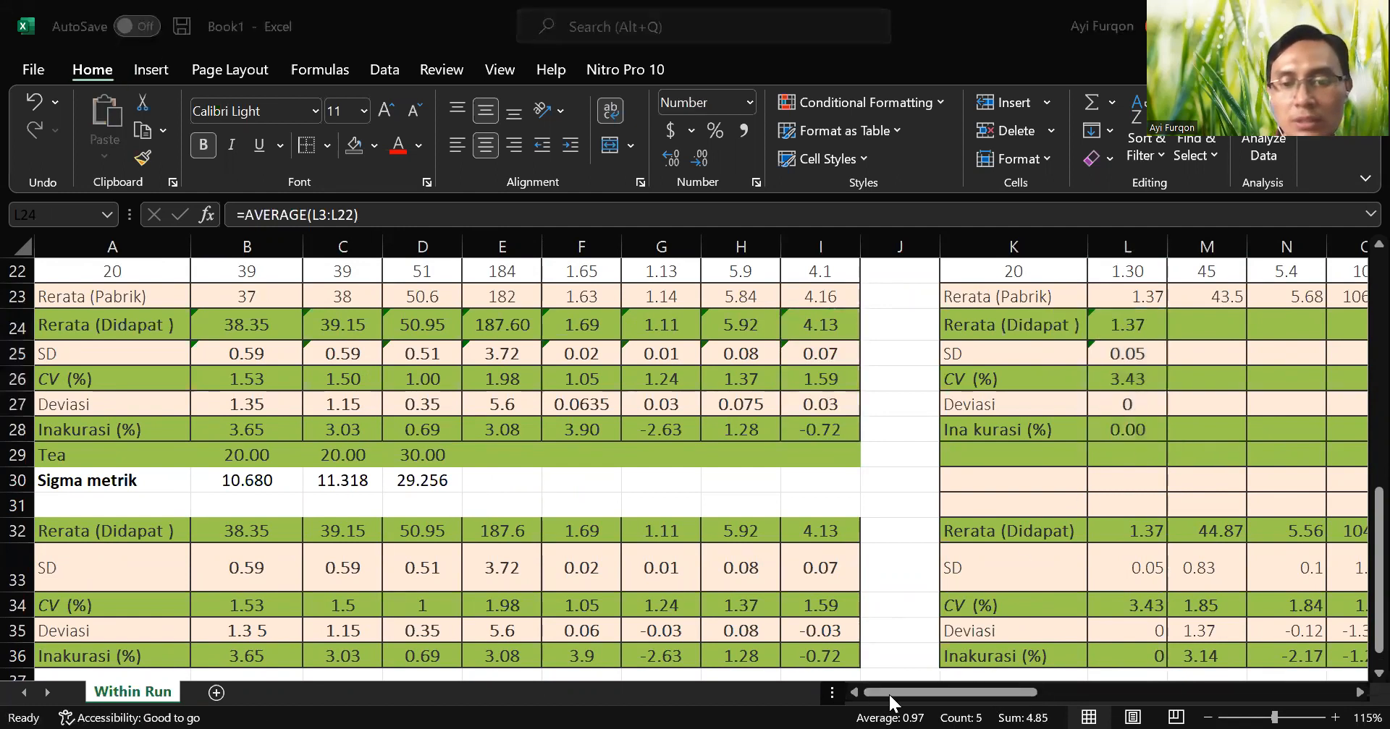
{"action": "left_click", "coordinate": [922, 693]}
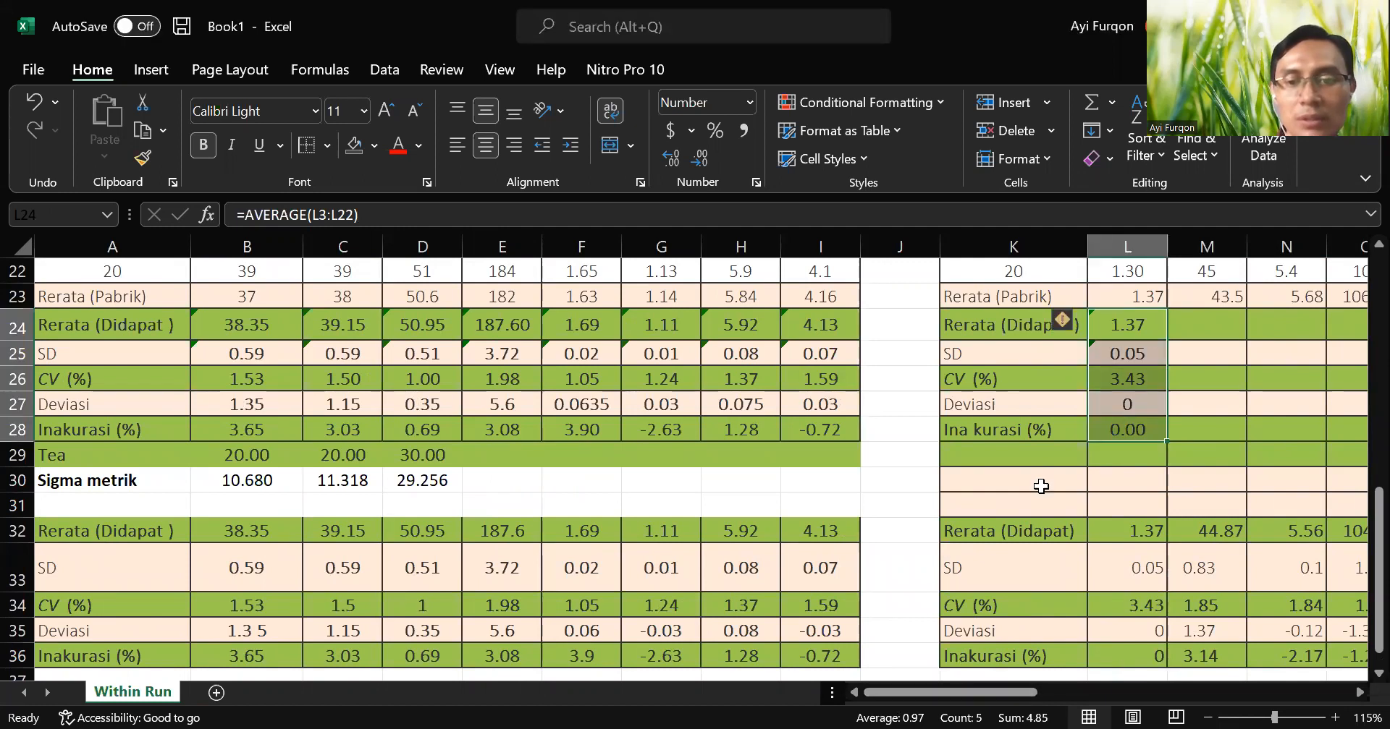
{"action": "double_click", "coordinate": [1153, 332]}
{"action": "mouse_move", "coordinate": [957, 694]}
{"action": "left_mouse_down"}
{"action": "mouse_move", "coordinate": [1056, 692]}
{"action": "mouse_move", "coordinate": [974, 692]}
{"action": "left_mouse_up"}
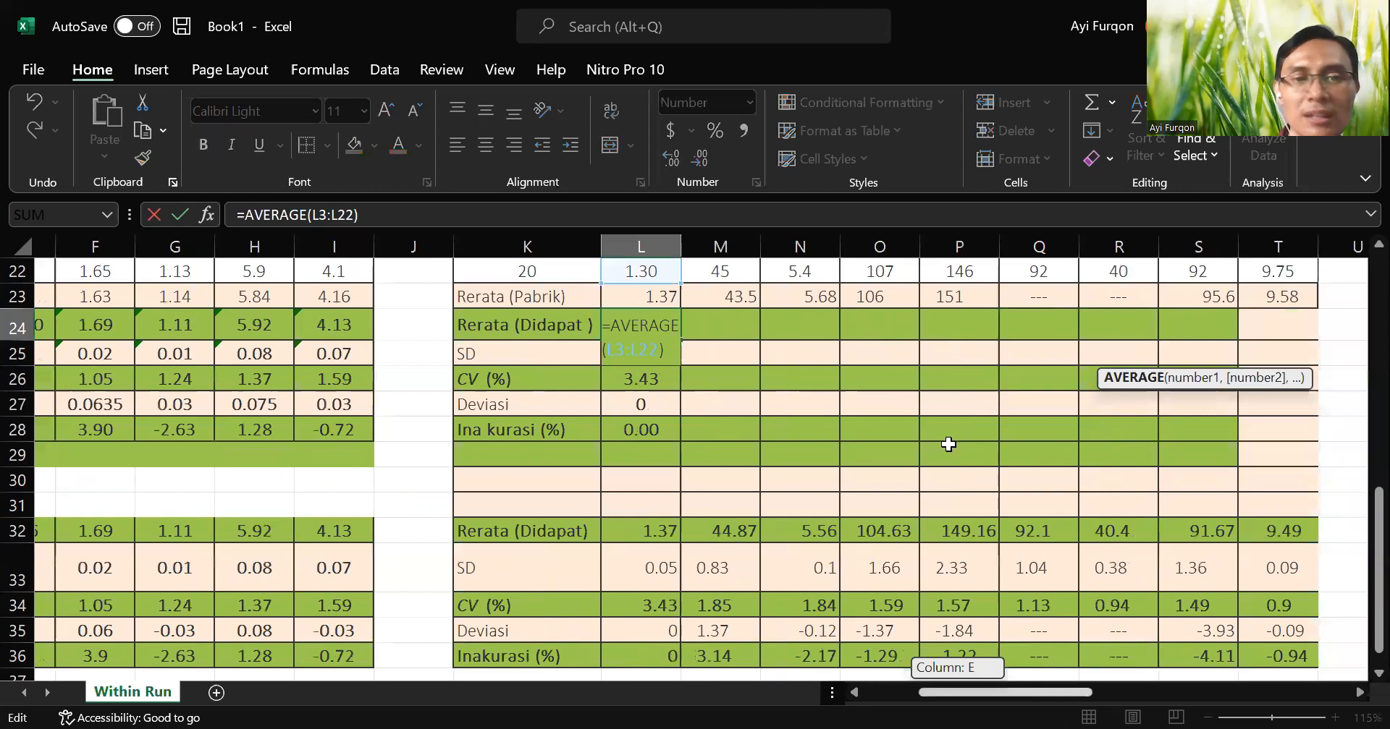
{"action": "scroll", "coordinate": [948, 444], "scroll_direction": "up", "scroll_amount": 3}
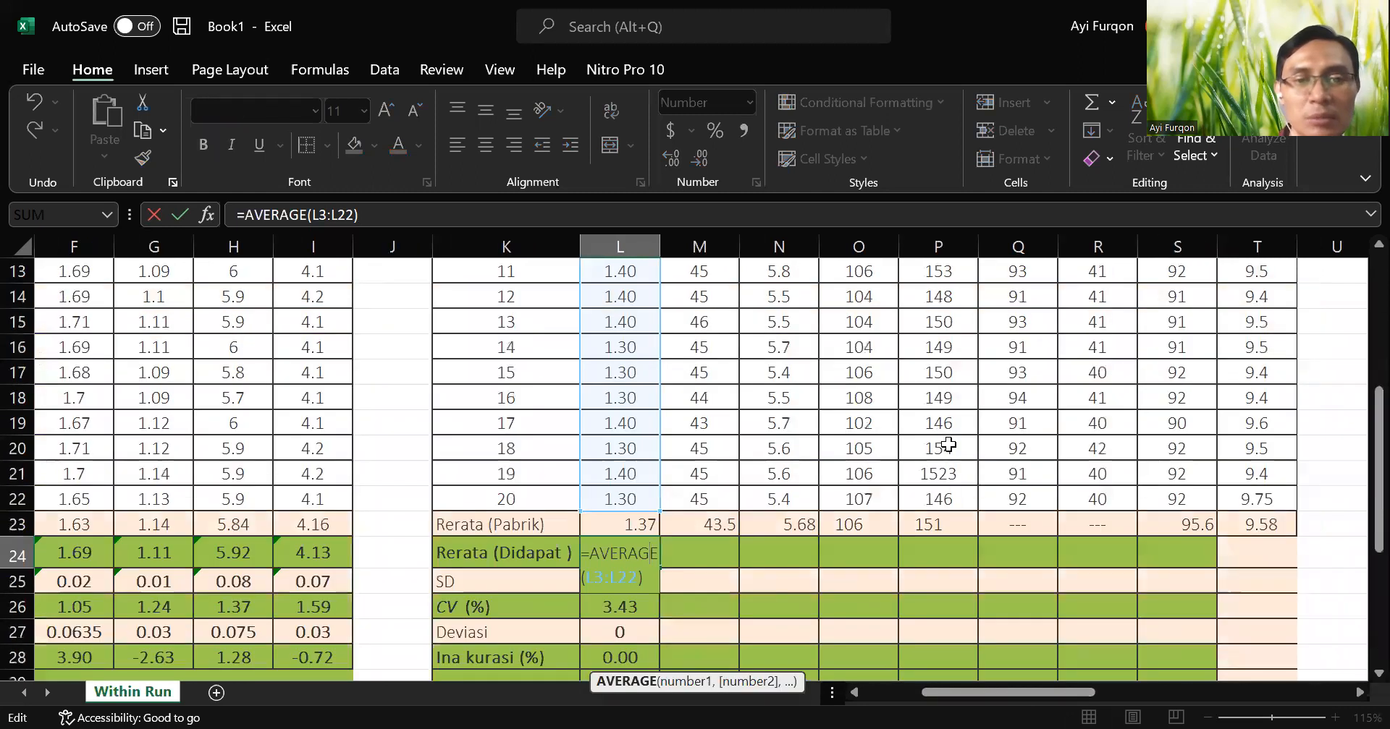
{"action": "scroll", "coordinate": [948, 445], "scroll_direction": "down", "scroll_amount": 1}
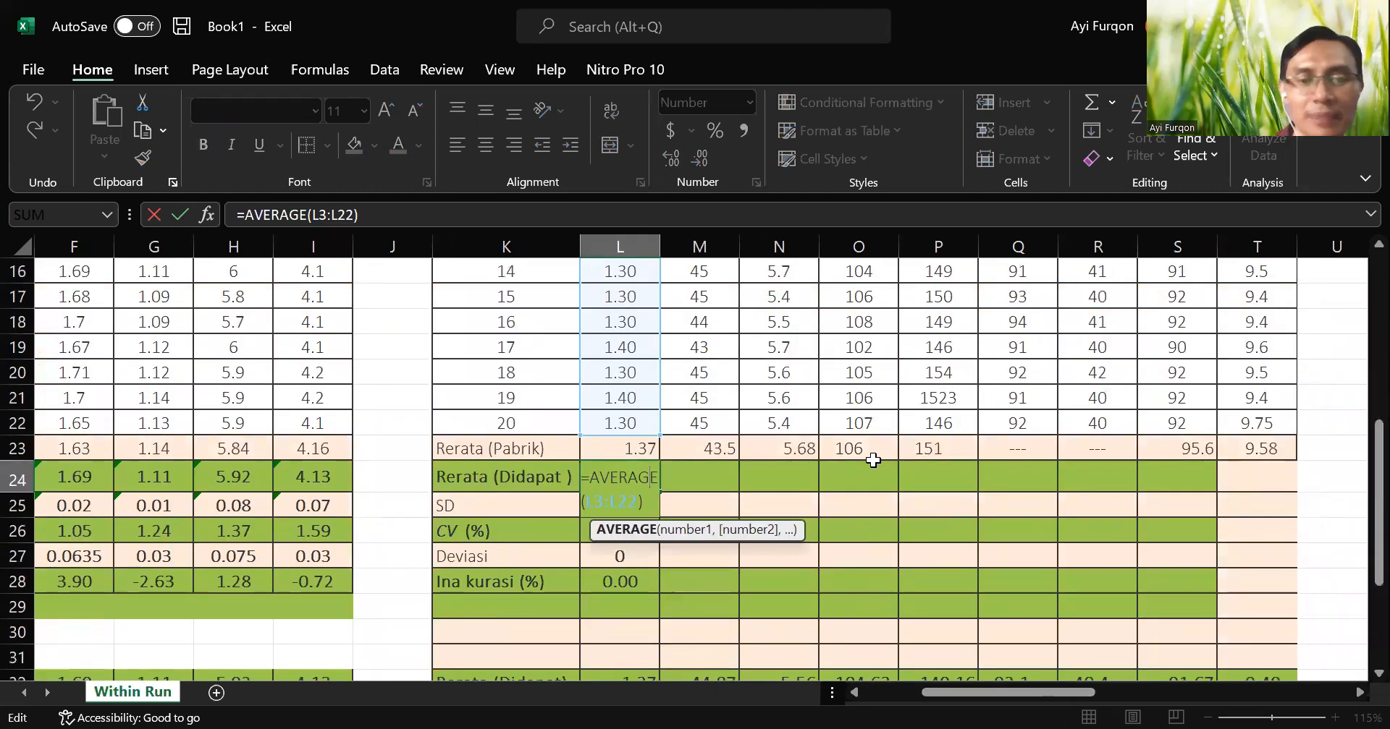
{"action": "key", "text": "Return"}
{"action": "double_click", "coordinate": [610, 506]}
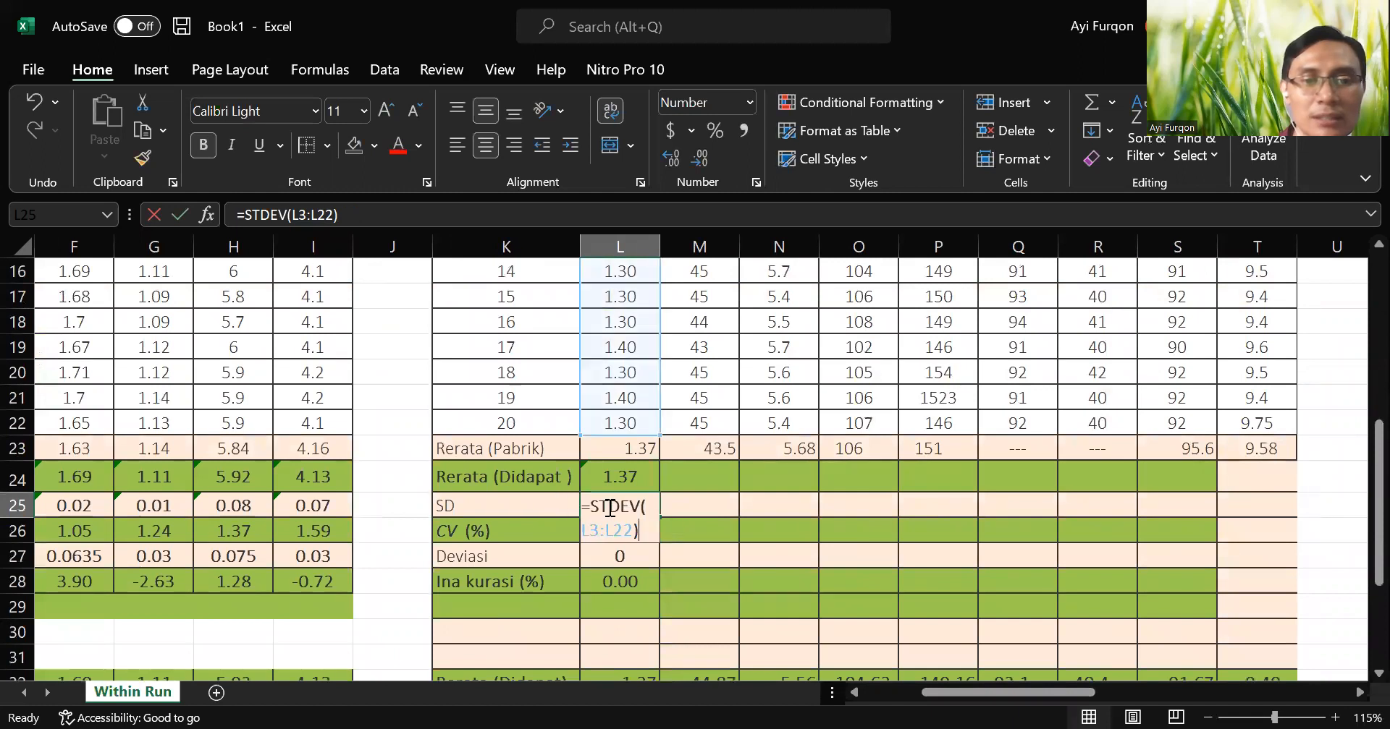
{"action": "key", "text": "Return"}
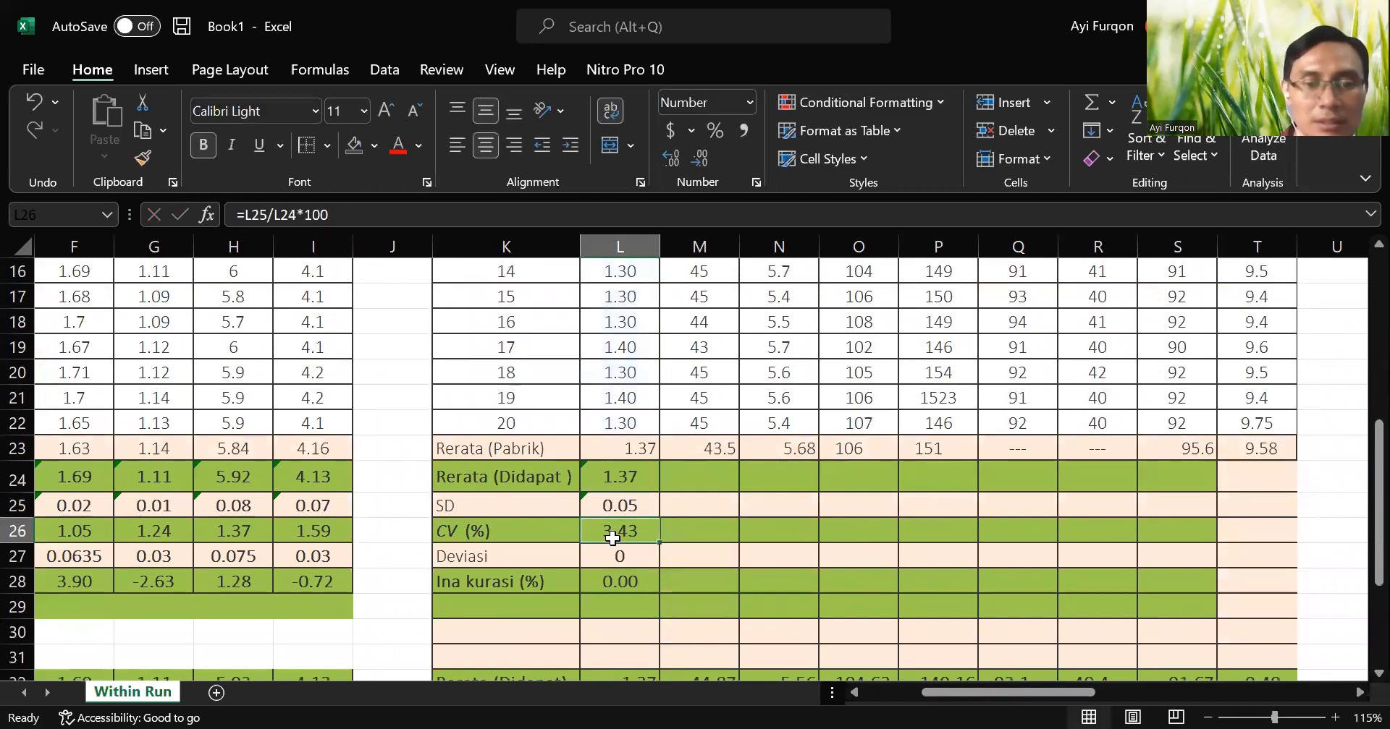
{"action": "double_click", "coordinate": [612, 535]}
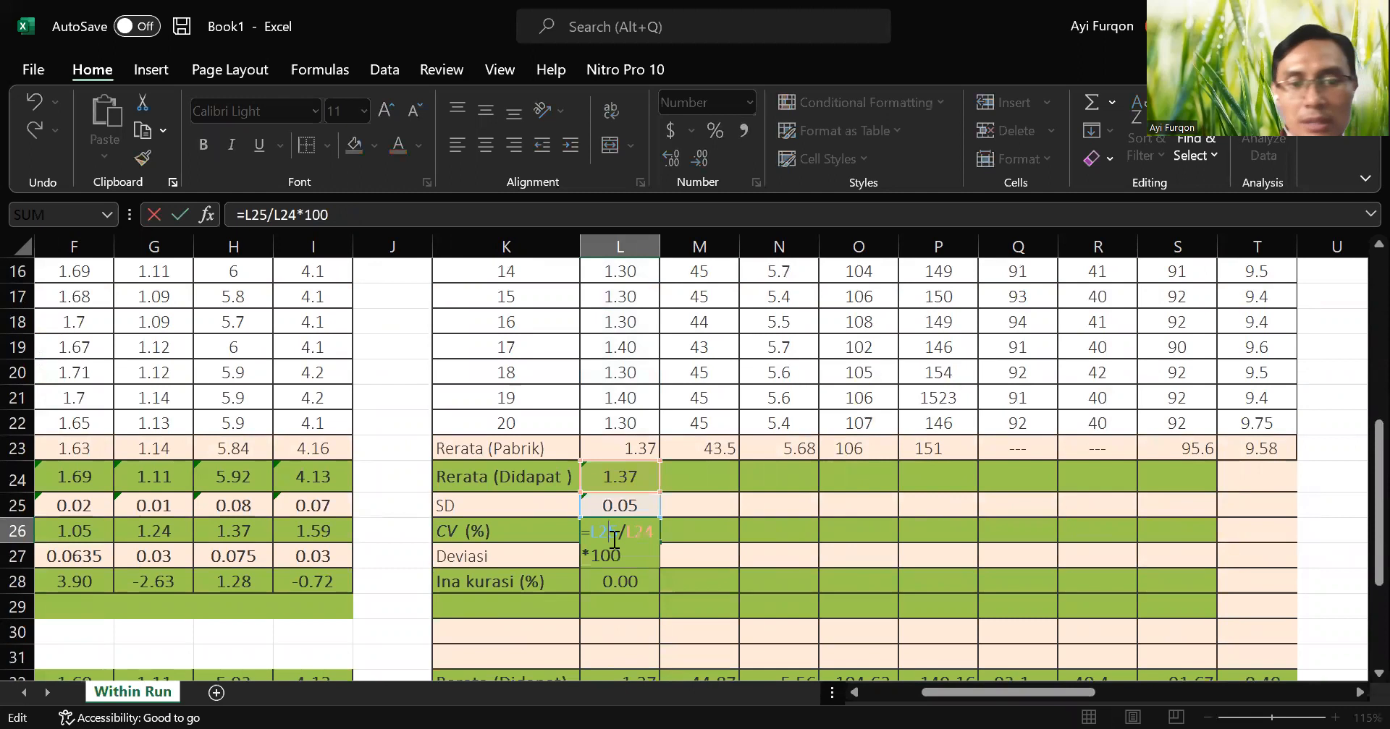
{"action": "key", "text": "Return"}
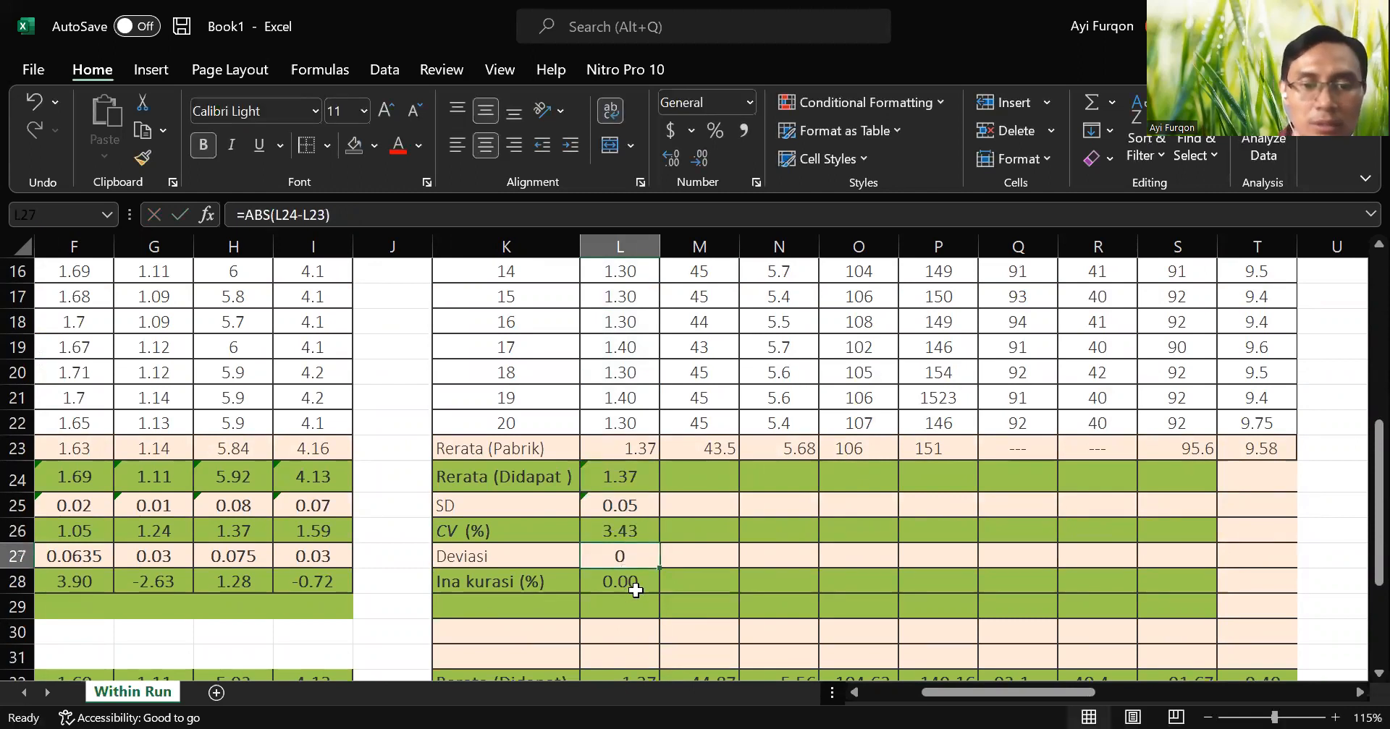
Correct the inaccuracy label in K28 to read Inakurasi (%).
{"action": "left_click", "coordinate": [635, 588]}
{"action": "double_click", "coordinate": [481, 581]}
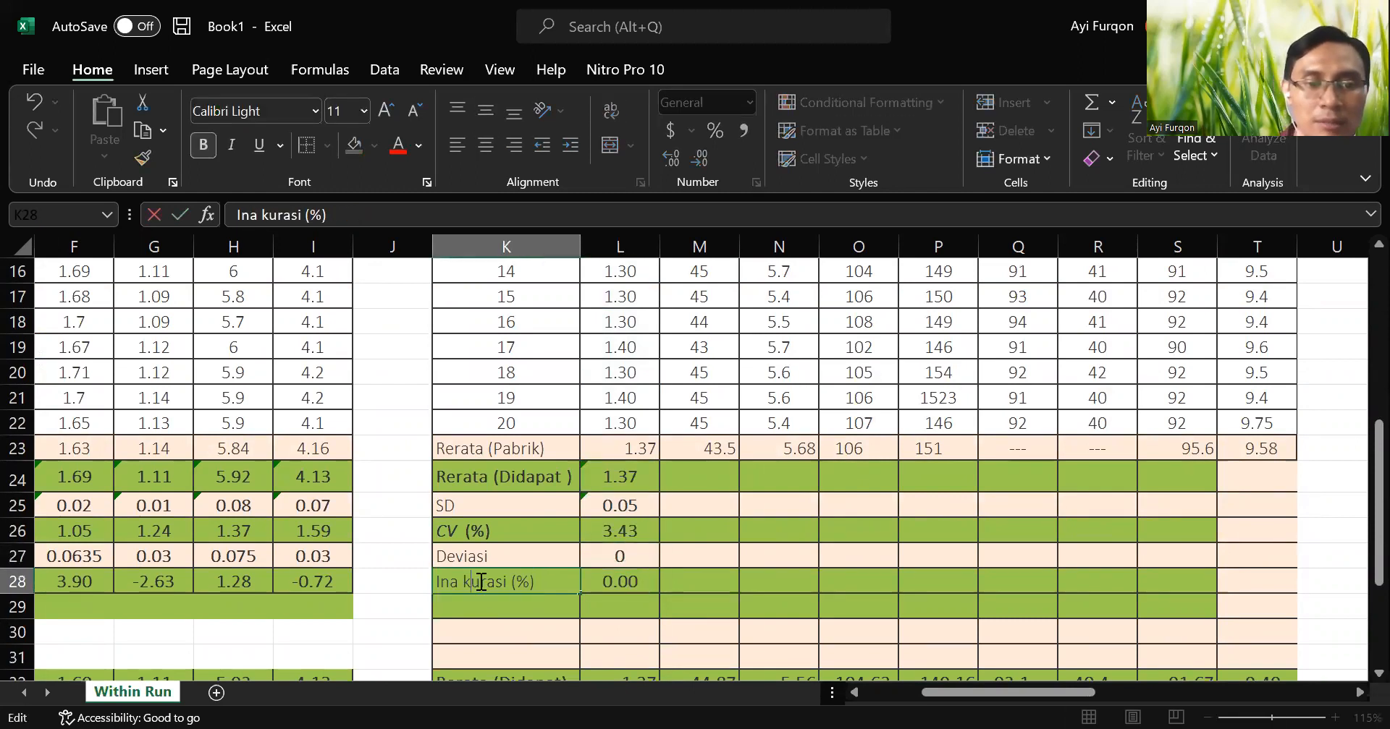
{"action": "key", "text": "BackSpace"}
{"action": "key", "text": "Return"}
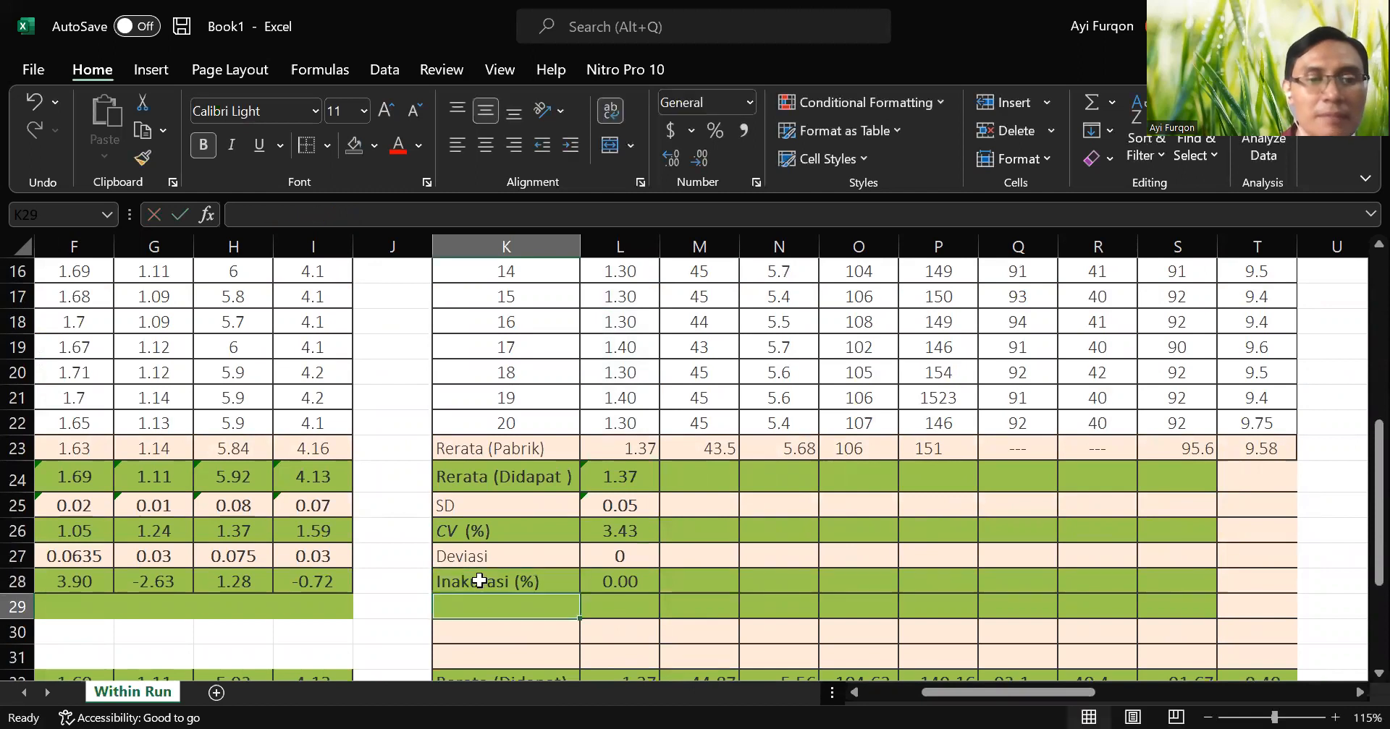
Check the CRE deviation formula in L27 and the inaccuracy formula in L28.
{"action": "key", "text": "Right"}
{"action": "key", "text": "Up"}
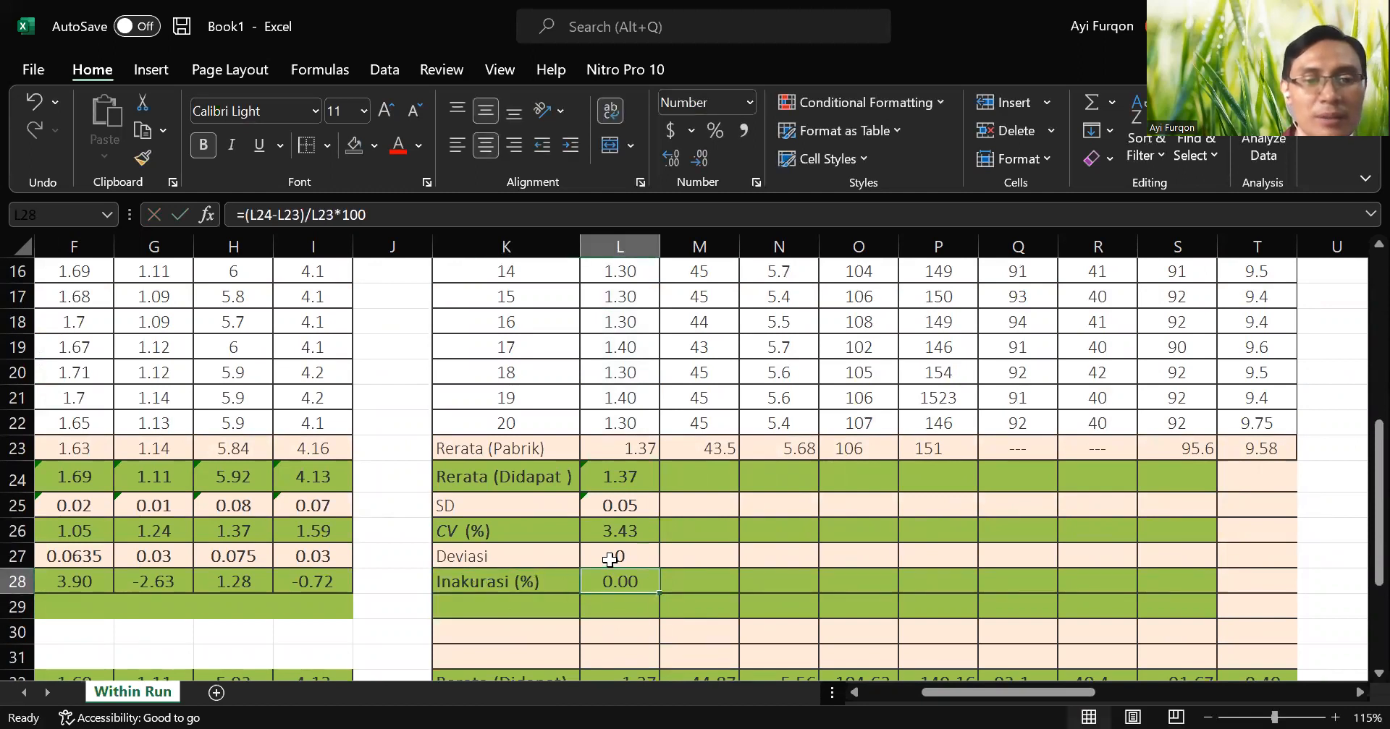
{"action": "left_click", "coordinate": [610, 560]}
{"action": "left_click", "coordinate": [628, 583]}
{"action": "double_click", "coordinate": [623, 586]}
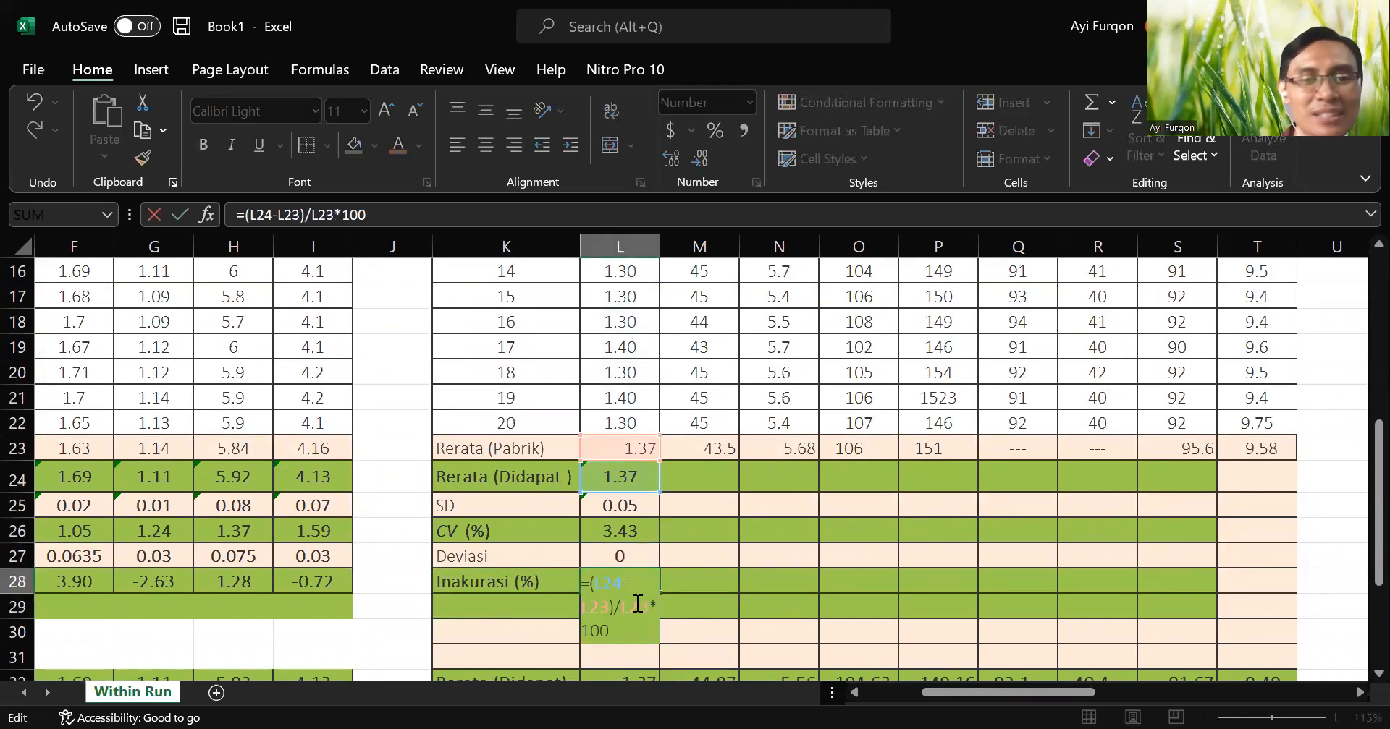
{"action": "key", "text": "Return"}
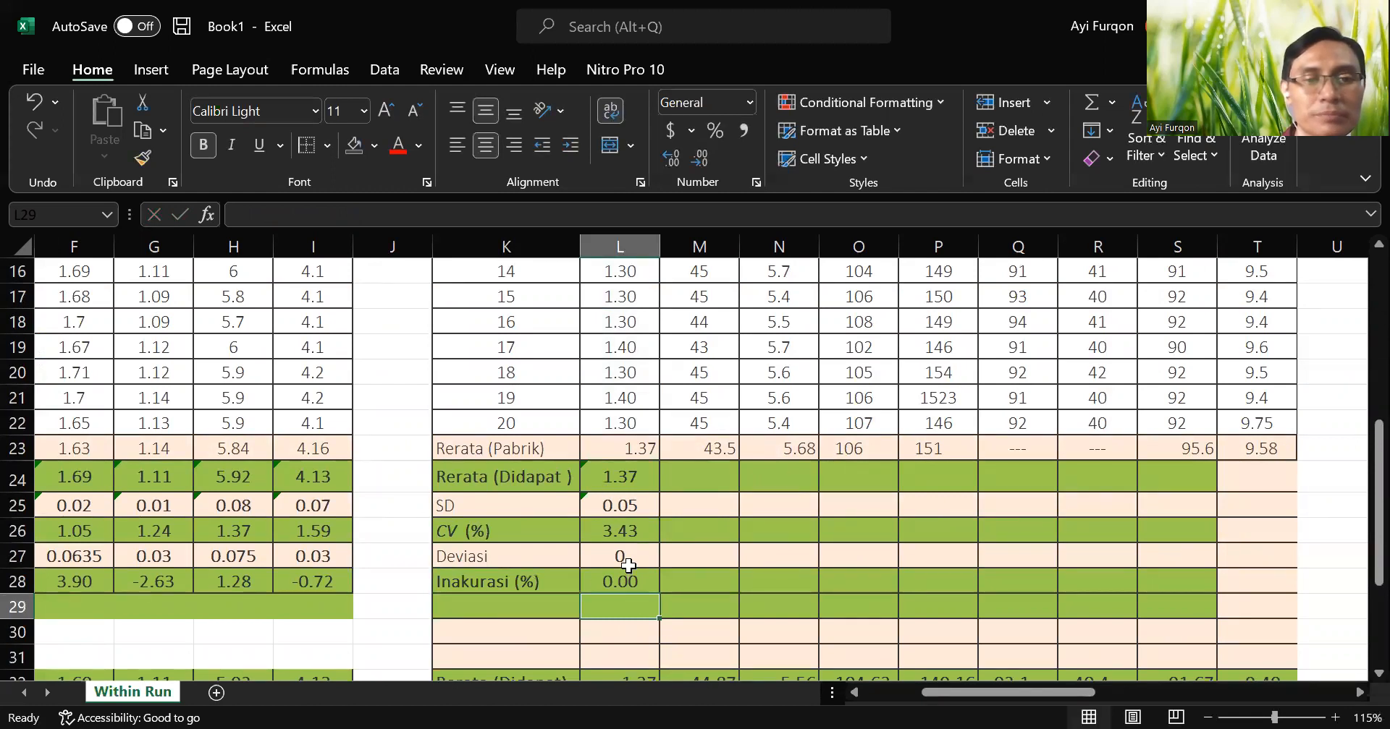
Review the CRE readings in L3:L22 against the manufacturer mean in L23 and the calculated results in L24:L28.
{"action": "scroll", "coordinate": [615, 470], "scroll_direction": "up", "scroll_amount": 5}
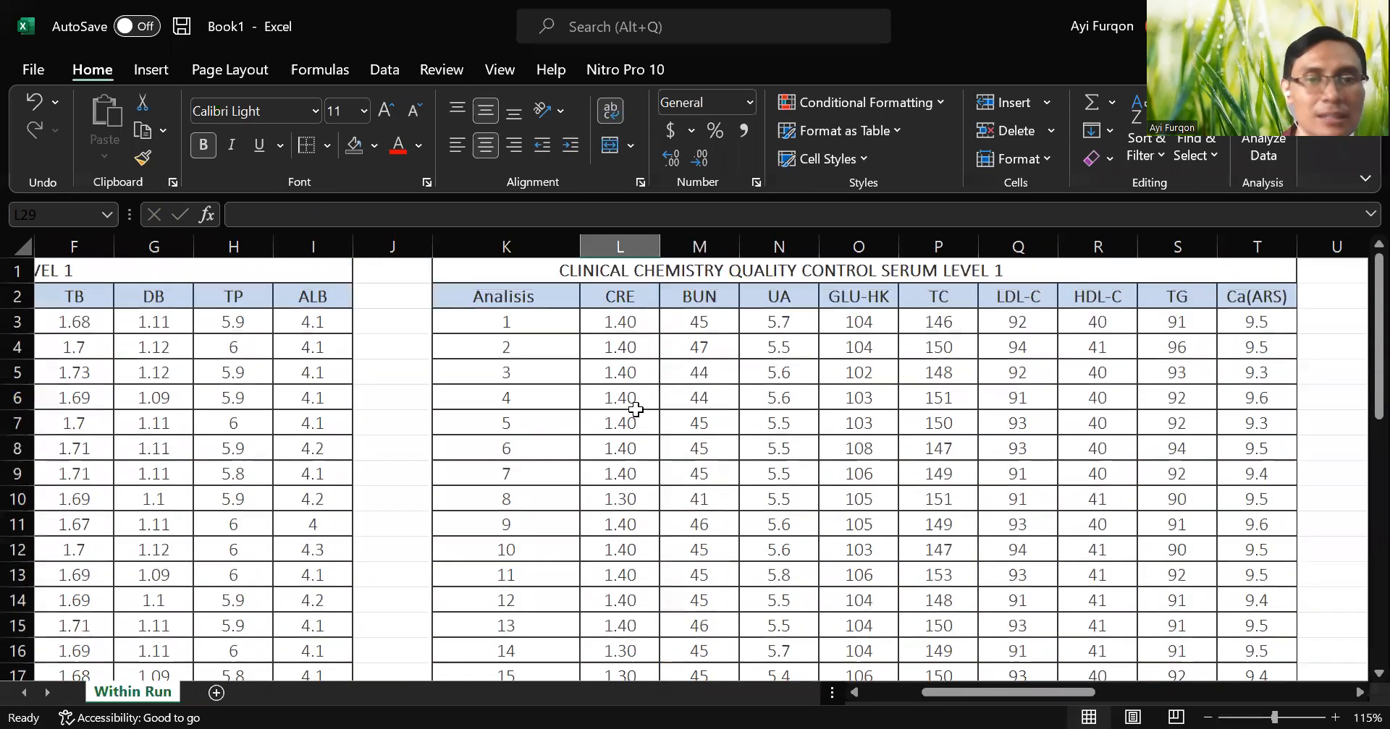
{"action": "scroll", "coordinate": [622, 499], "scroll_direction": "down", "scroll_amount": 5}
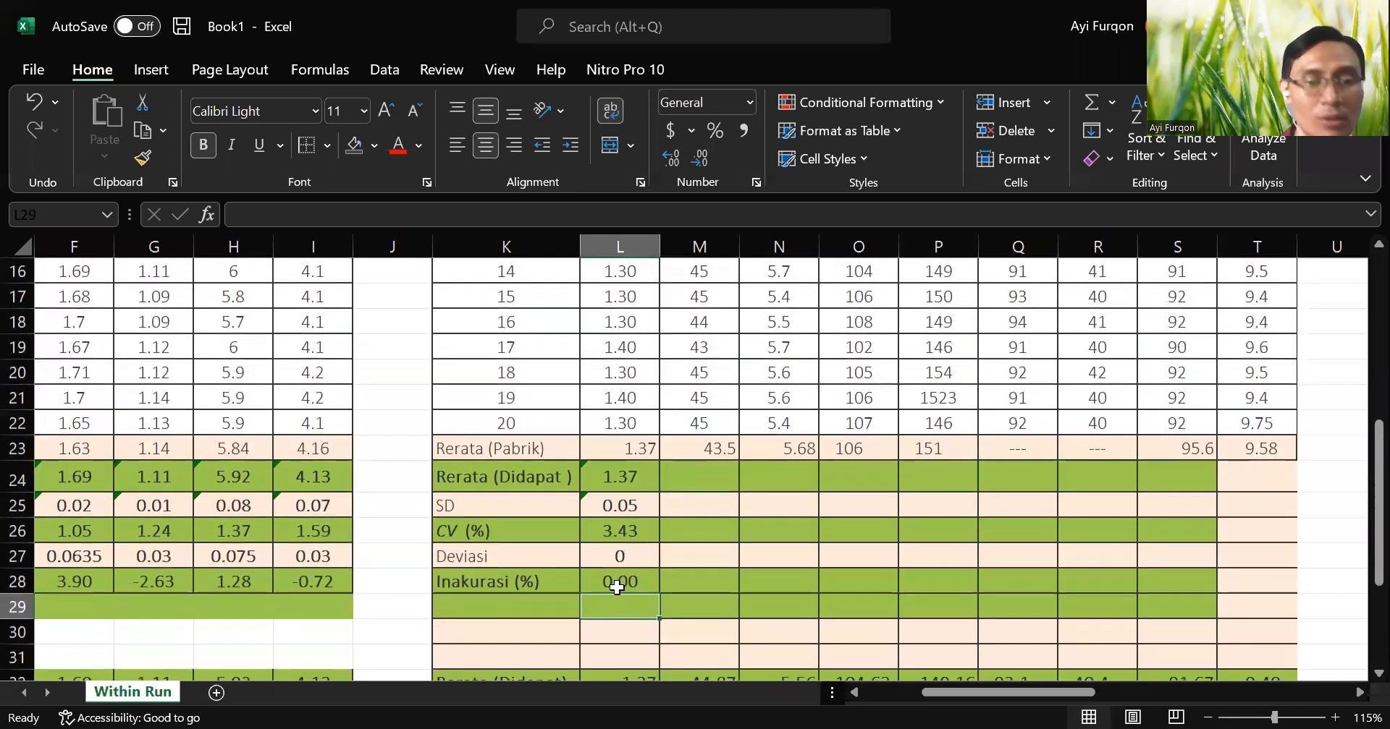
{"action": "left_click", "coordinate": [616, 588]}
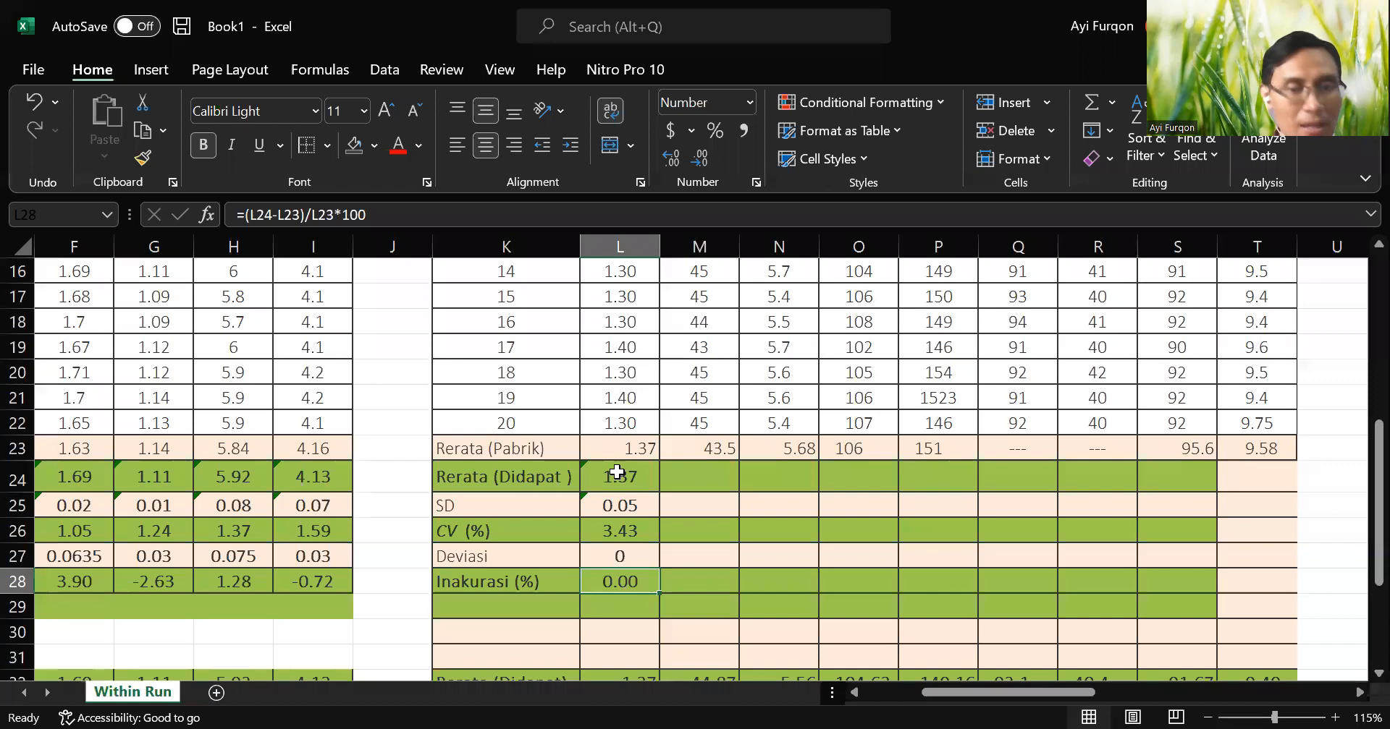
{"action": "scroll", "coordinate": [616, 472], "scroll_direction": "up", "scroll_amount": 1}
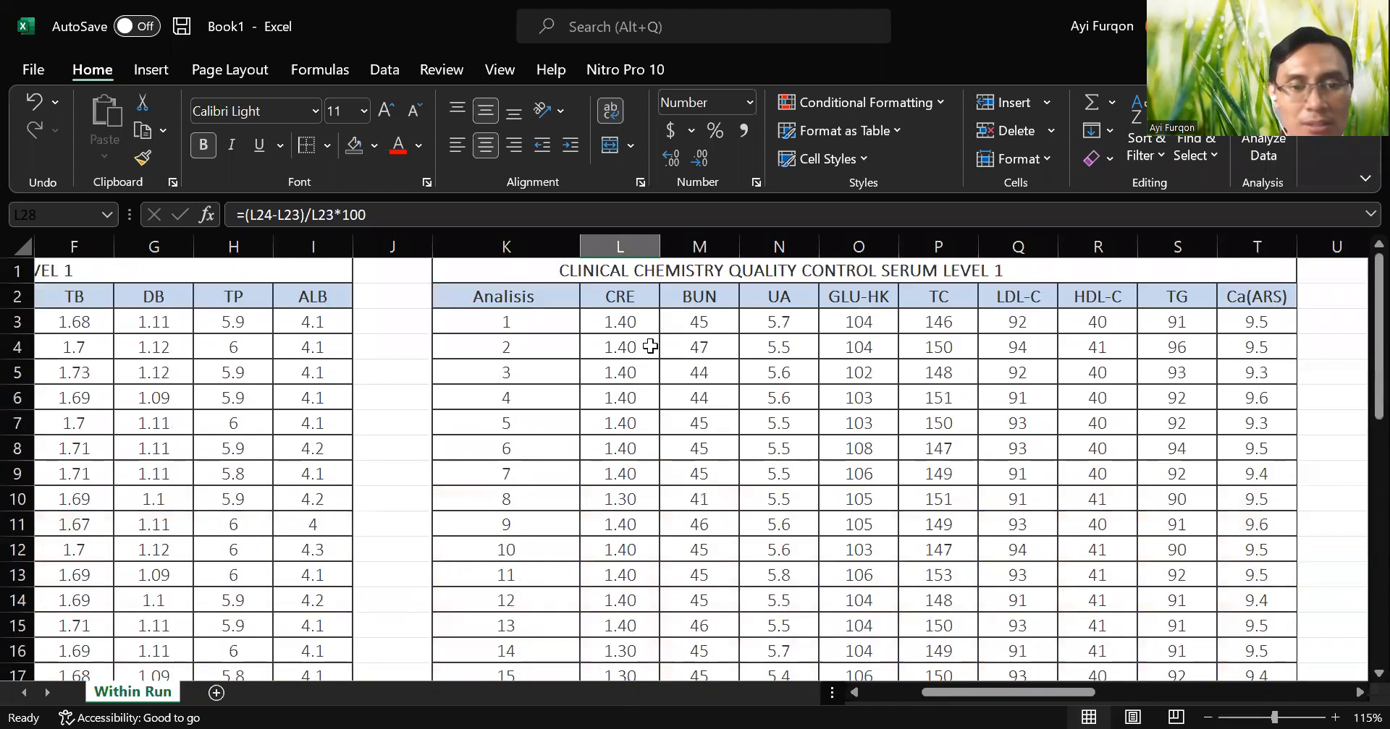
{"action": "left_click", "coordinate": [641, 478]}
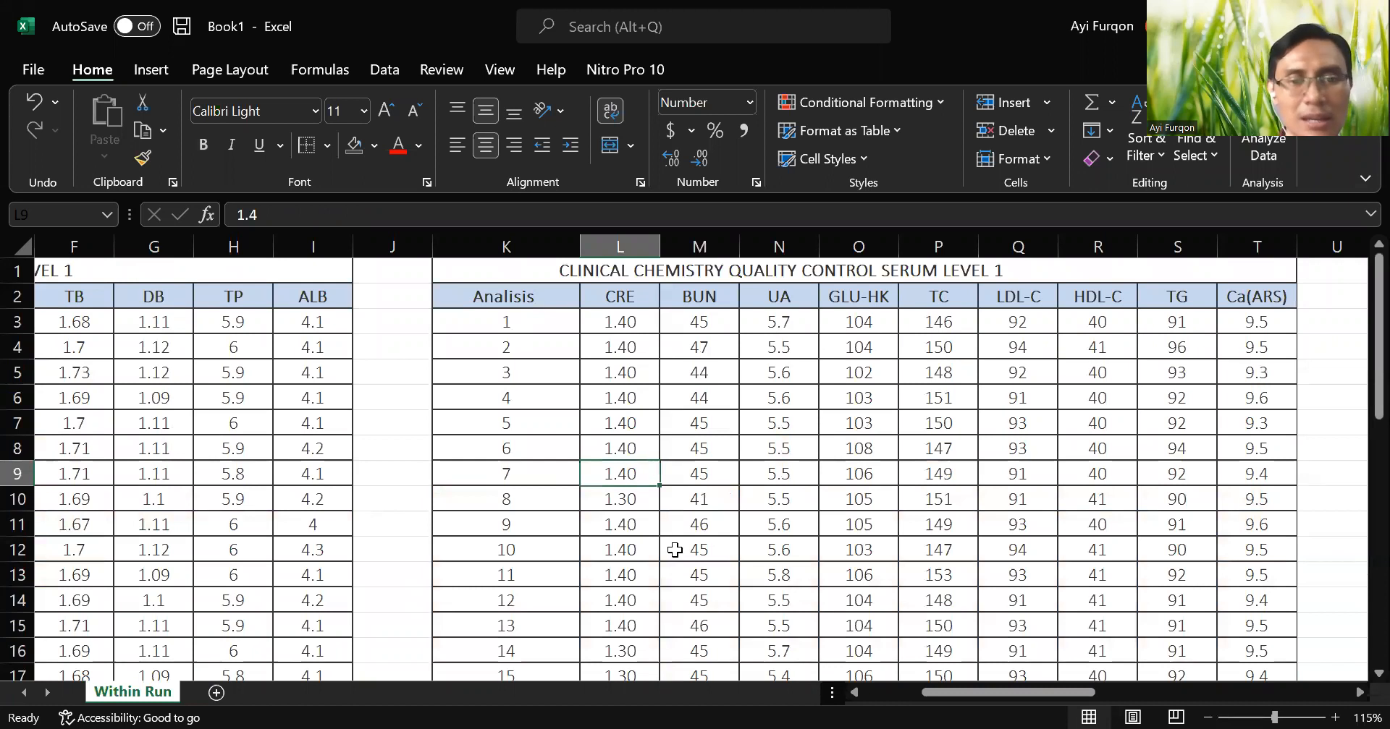
{"action": "left_click", "coordinate": [638, 325]}
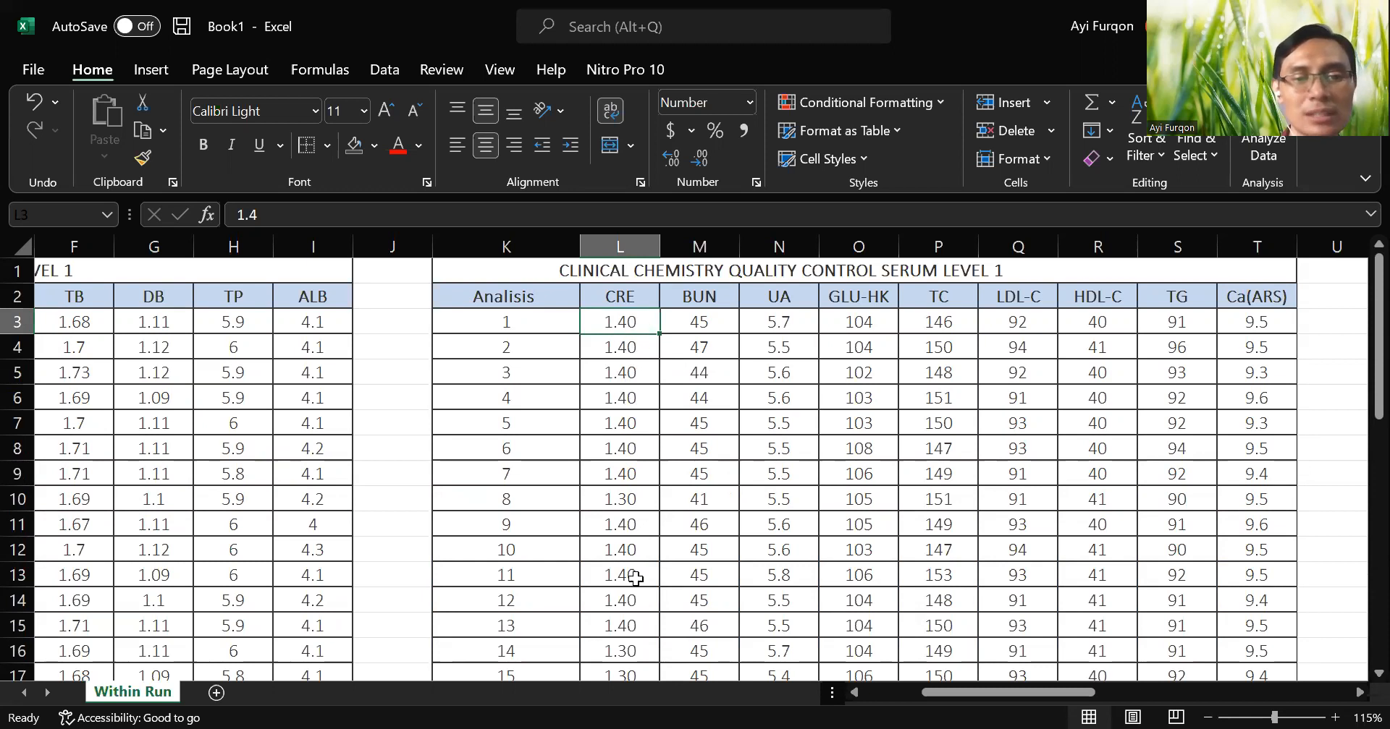
{"action": "scroll", "coordinate": [639, 414], "scroll_direction": "down", "scroll_amount": 4}
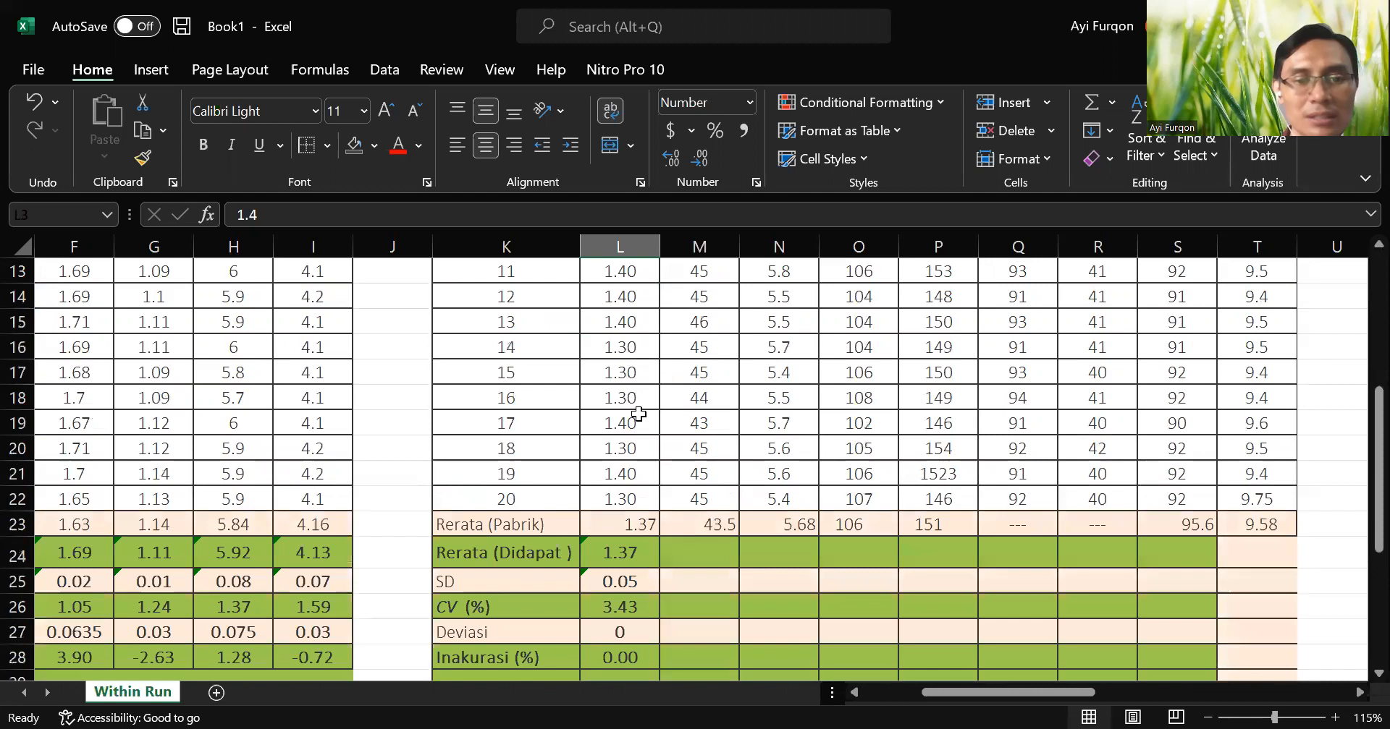
{"action": "scroll", "coordinate": [620, 397], "scroll_direction": "up", "scroll_amount": 4}
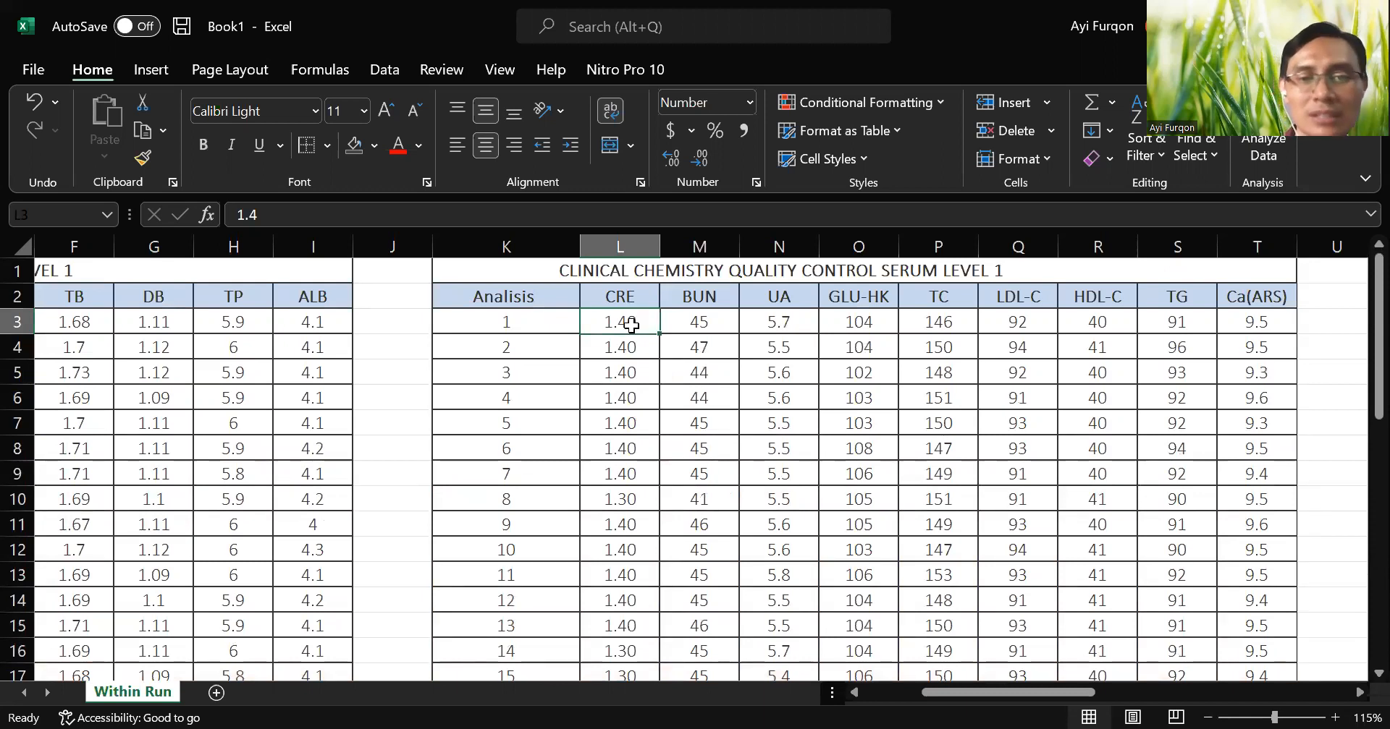
{"action": "left_click", "coordinate": [628, 366]}
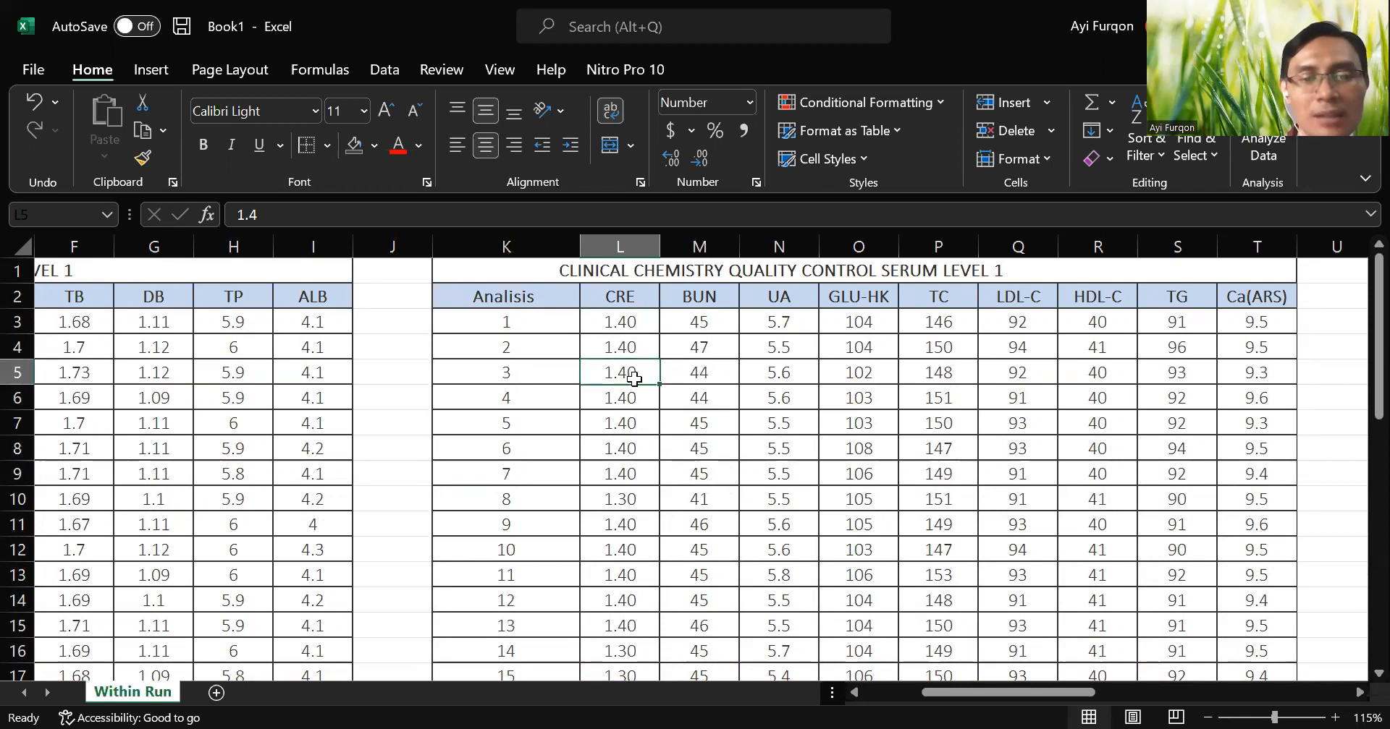
{"action": "scroll", "coordinate": [632, 432], "scroll_direction": "down", "scroll_amount": 2}
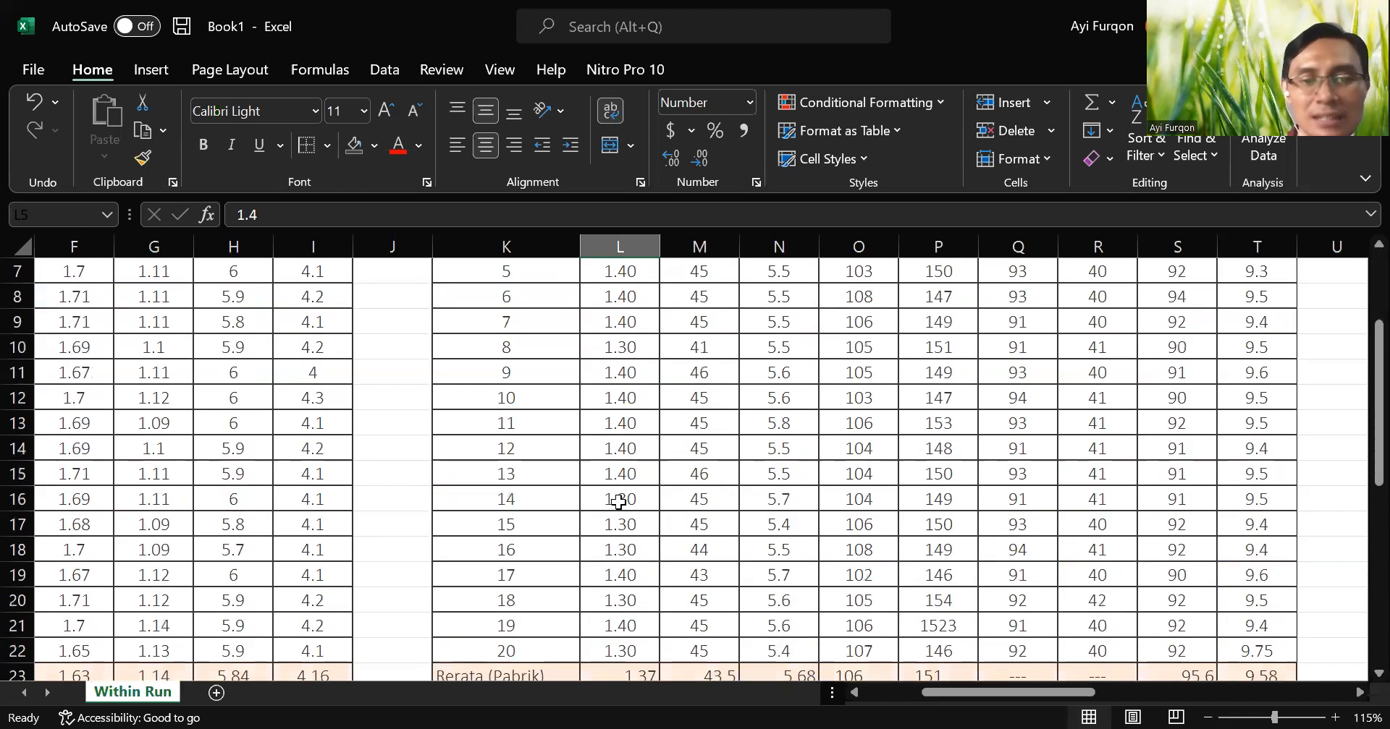
{"action": "scroll", "coordinate": [620, 501], "scroll_direction": "down", "scroll_amount": 3}
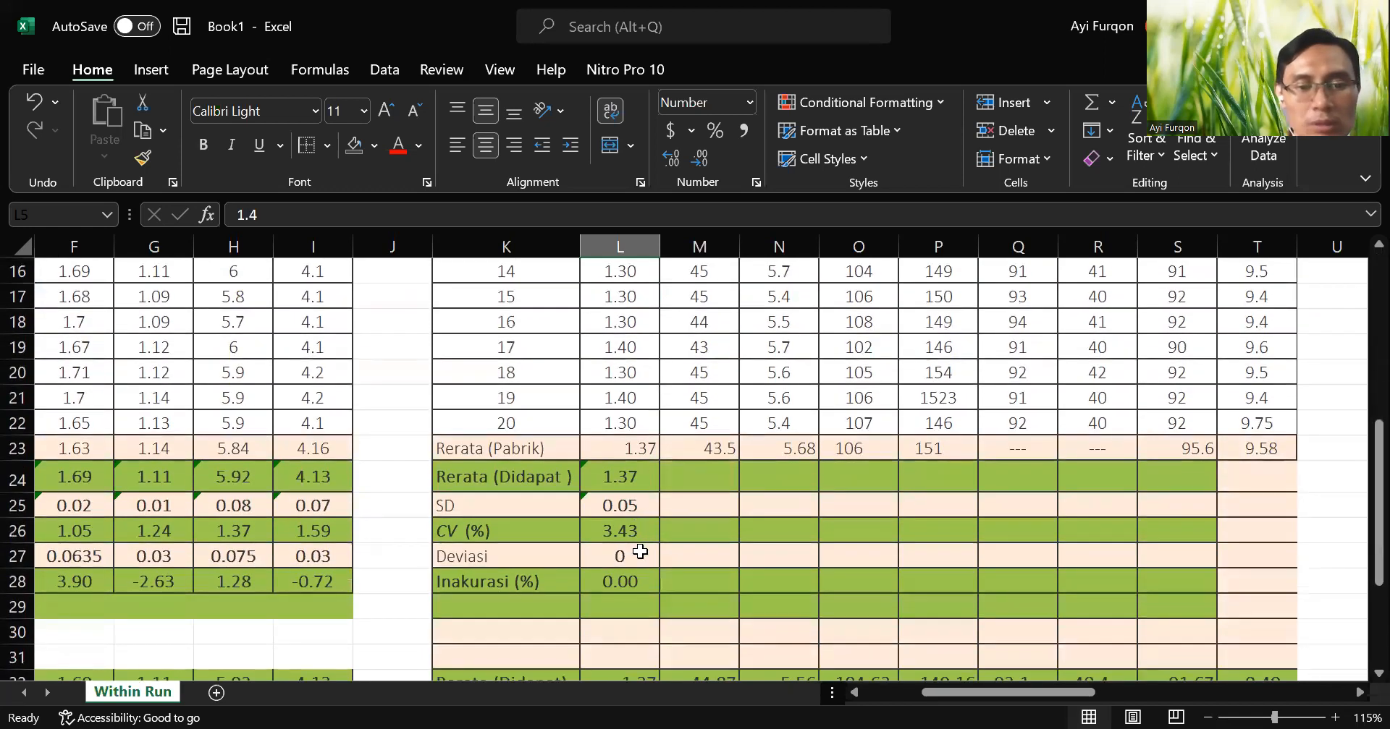
{"action": "left_click", "coordinate": [640, 552]}
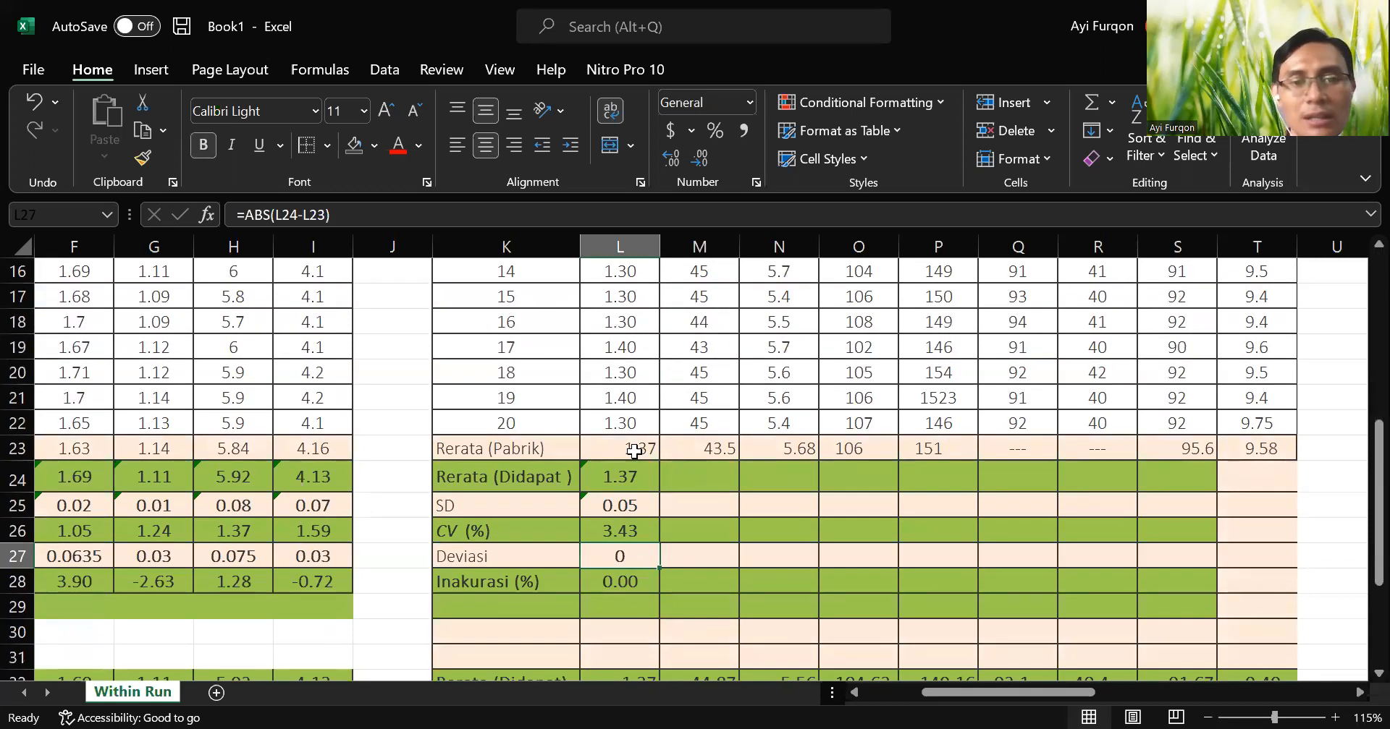
{"action": "scroll", "coordinate": [631, 414], "scroll_direction": "up", "scroll_amount": 4}
{"action": "scroll", "coordinate": [631, 414], "scroll_direction": "up", "scroll_amount": 1}
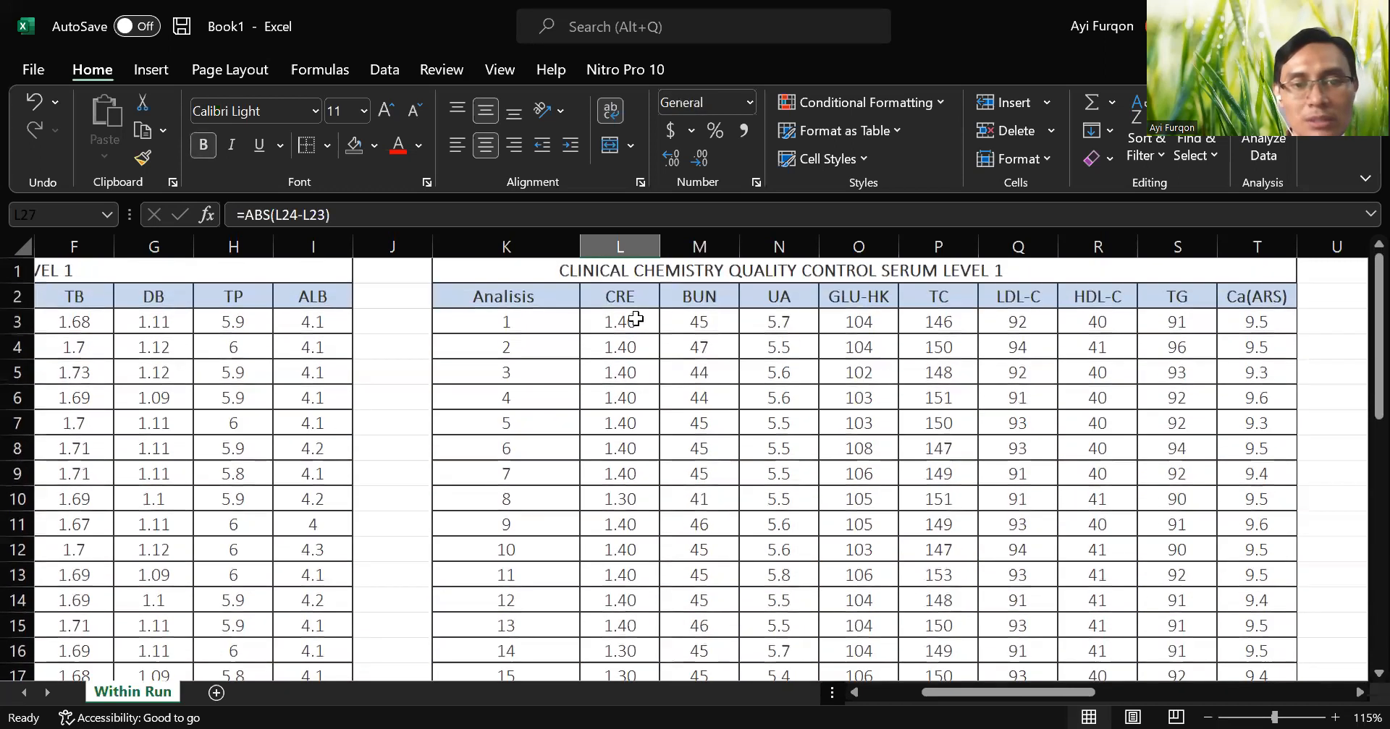
Change the first CRE reading in L3 to 1.41 and the second in L4 to 1.43.
{"action": "left_click", "coordinate": [628, 320]}
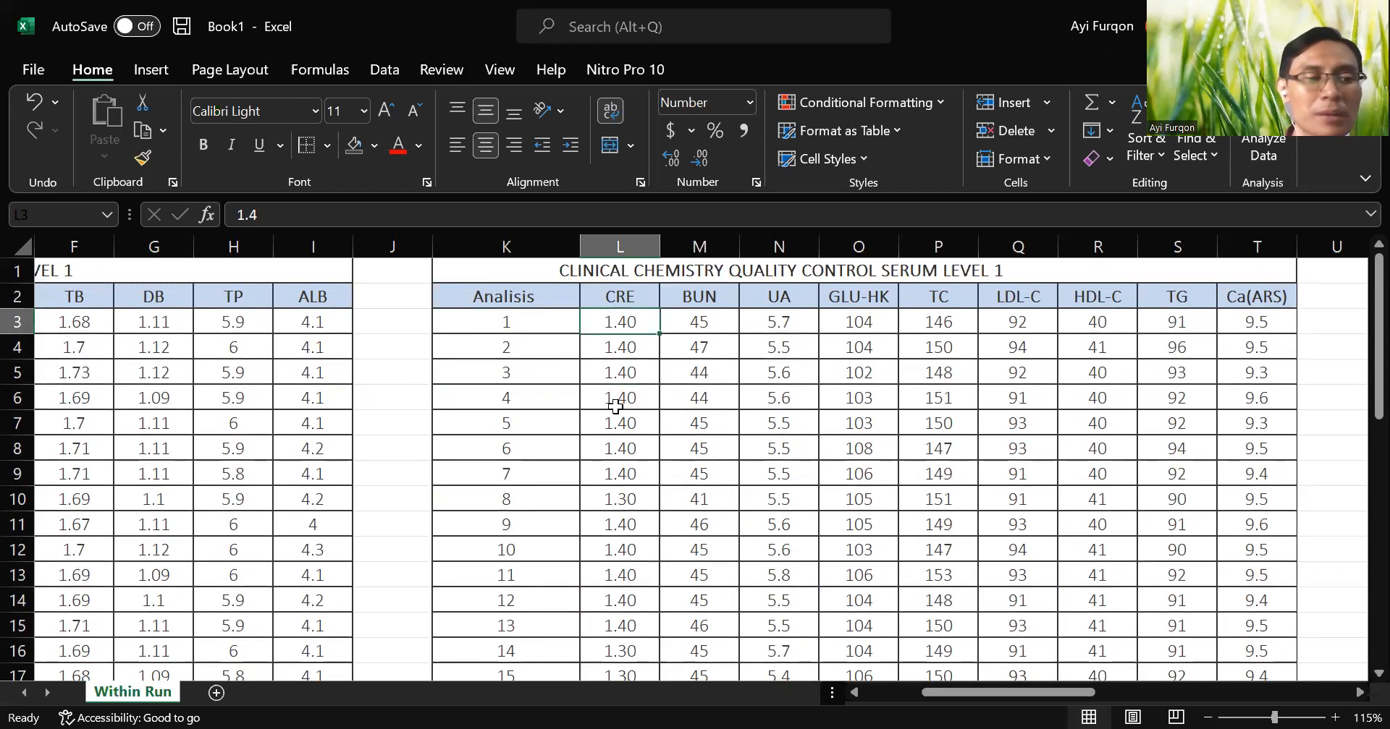
{"action": "scroll", "coordinate": [622, 419], "scroll_direction": "down", "scroll_amount": 2}
{"action": "scroll", "coordinate": [622, 419], "scroll_direction": "up", "scroll_amount": 2}
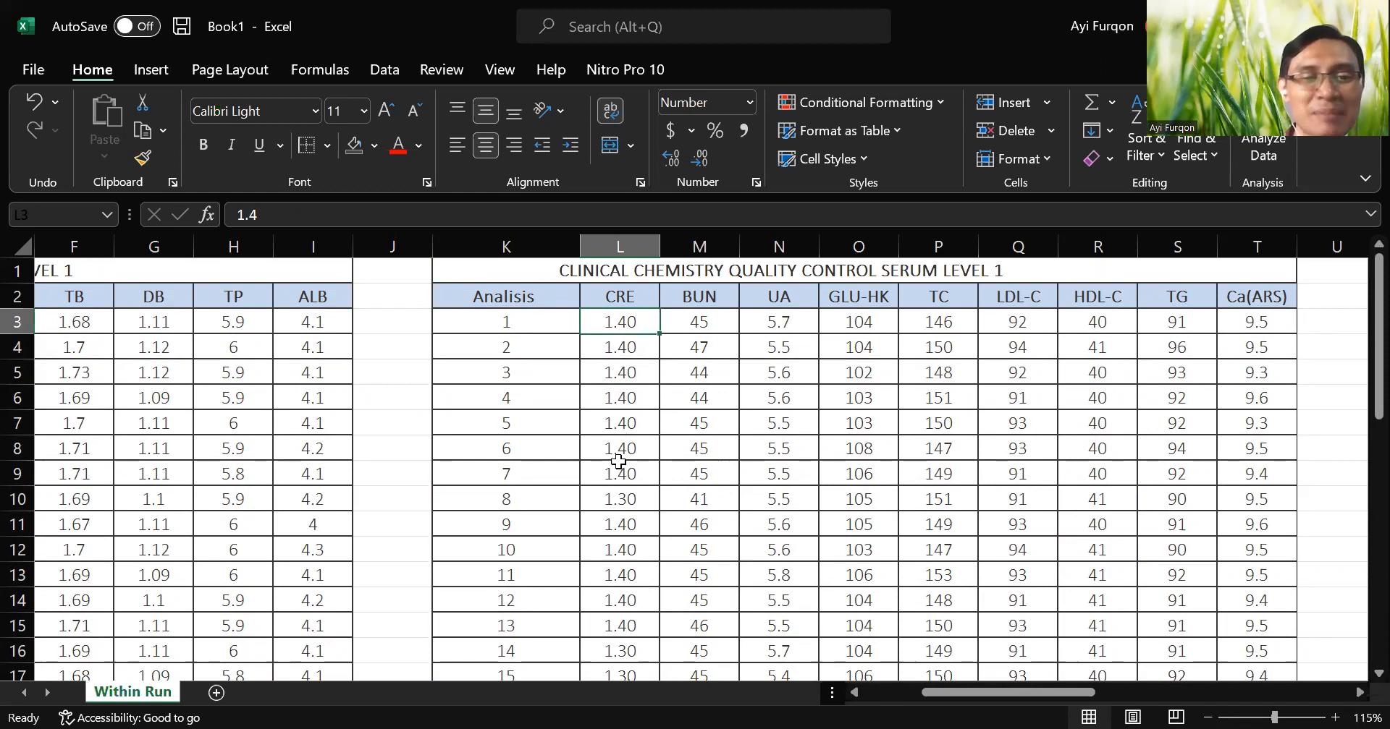
{"action": "double_click", "coordinate": [647, 319]}
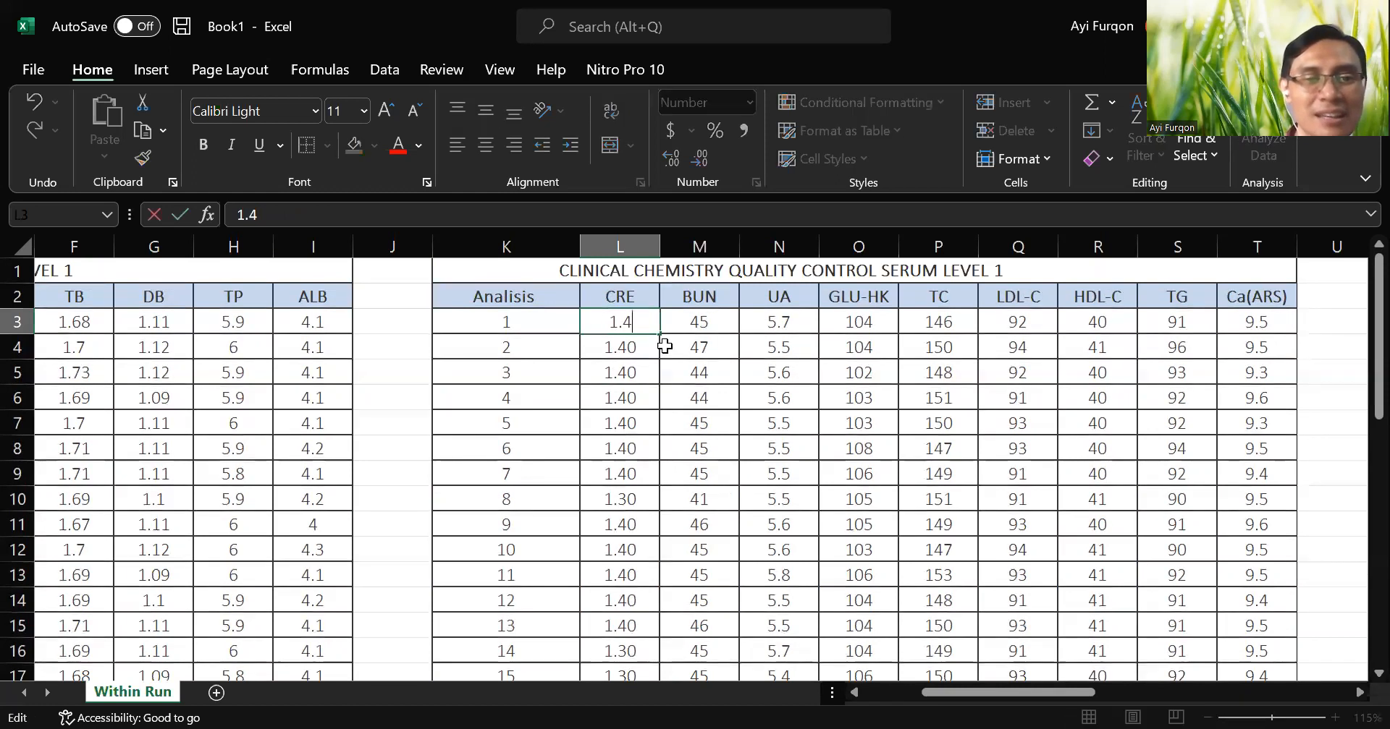
{"action": "type", "text": "1"}
{"action": "key", "text": "Return"}
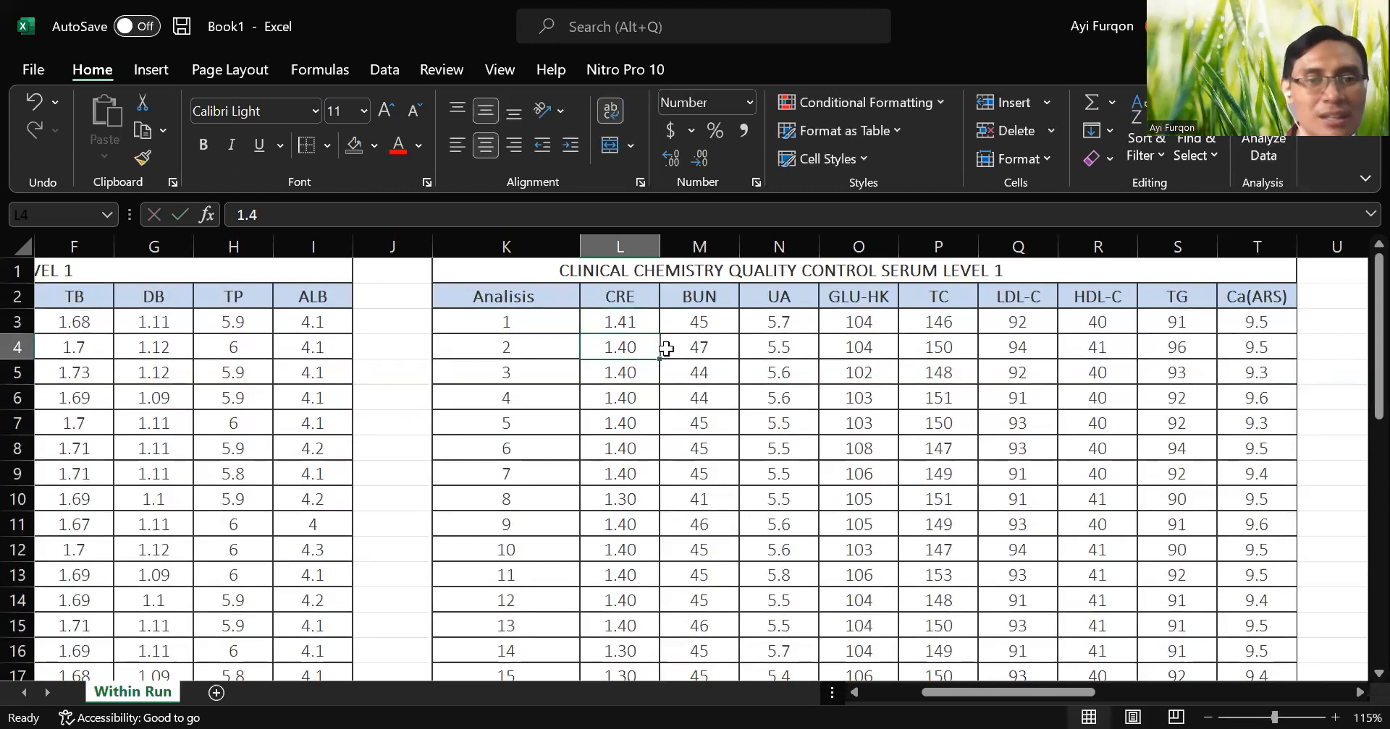
{"action": "left_click", "coordinate": [581, 216]}
{"action": "type", "text": "3"}
{"action": "key", "text": "Return"}
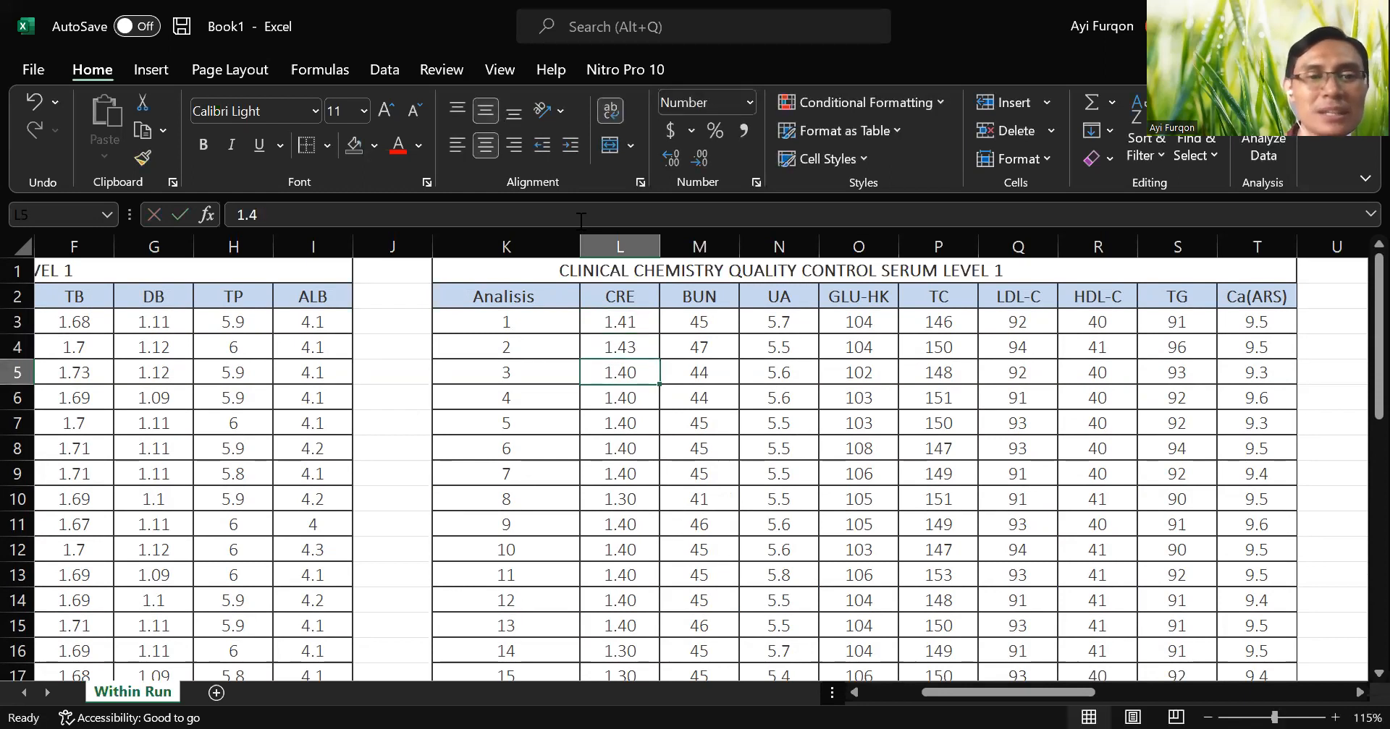
Compare the CRE deviation and inaccuracy in L27:L28 with the reference values in L35:L36.
{"action": "scroll", "coordinate": [767, 398], "scroll_direction": "down", "scroll_amount": 7}
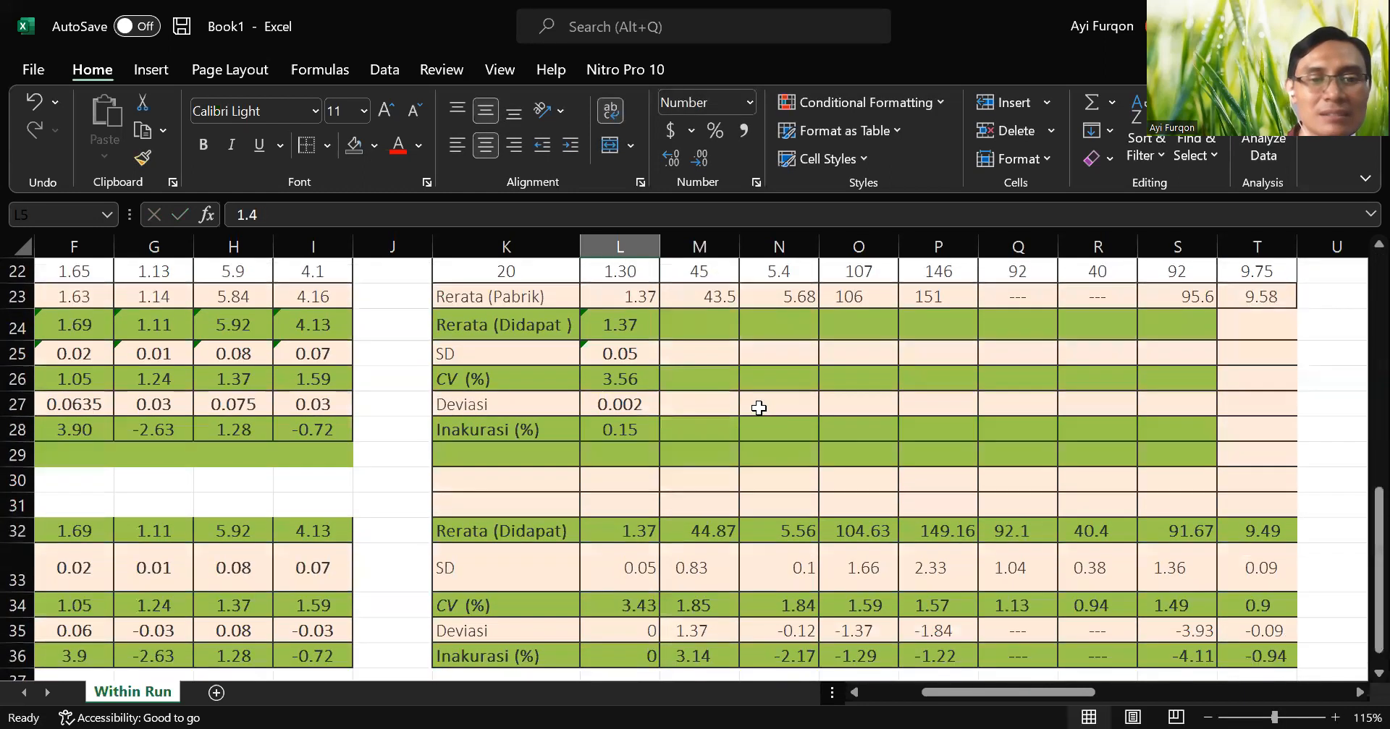
{"action": "scroll", "coordinate": [758, 408], "scroll_direction": "down", "scroll_amount": 1}
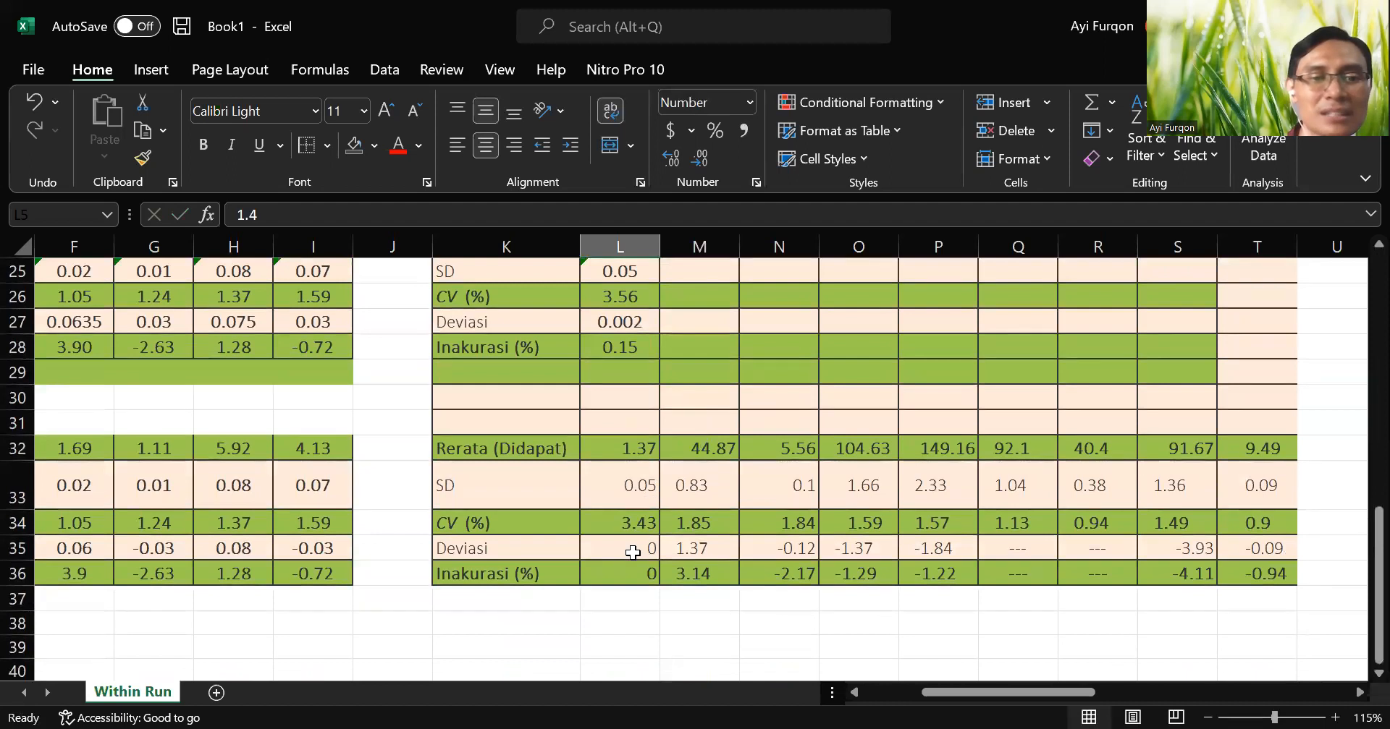
{"action": "double_click", "coordinate": [633, 552]}
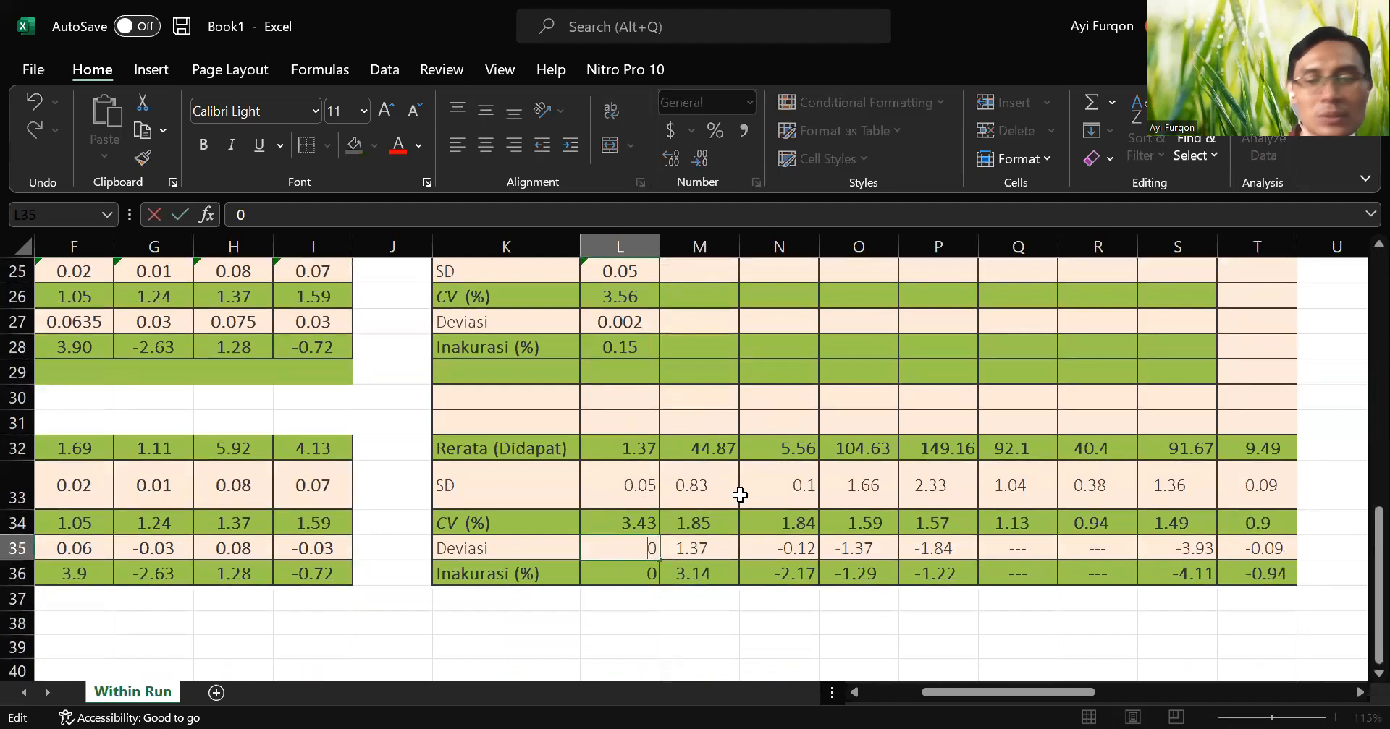
{"action": "key", "text": "Escape"}
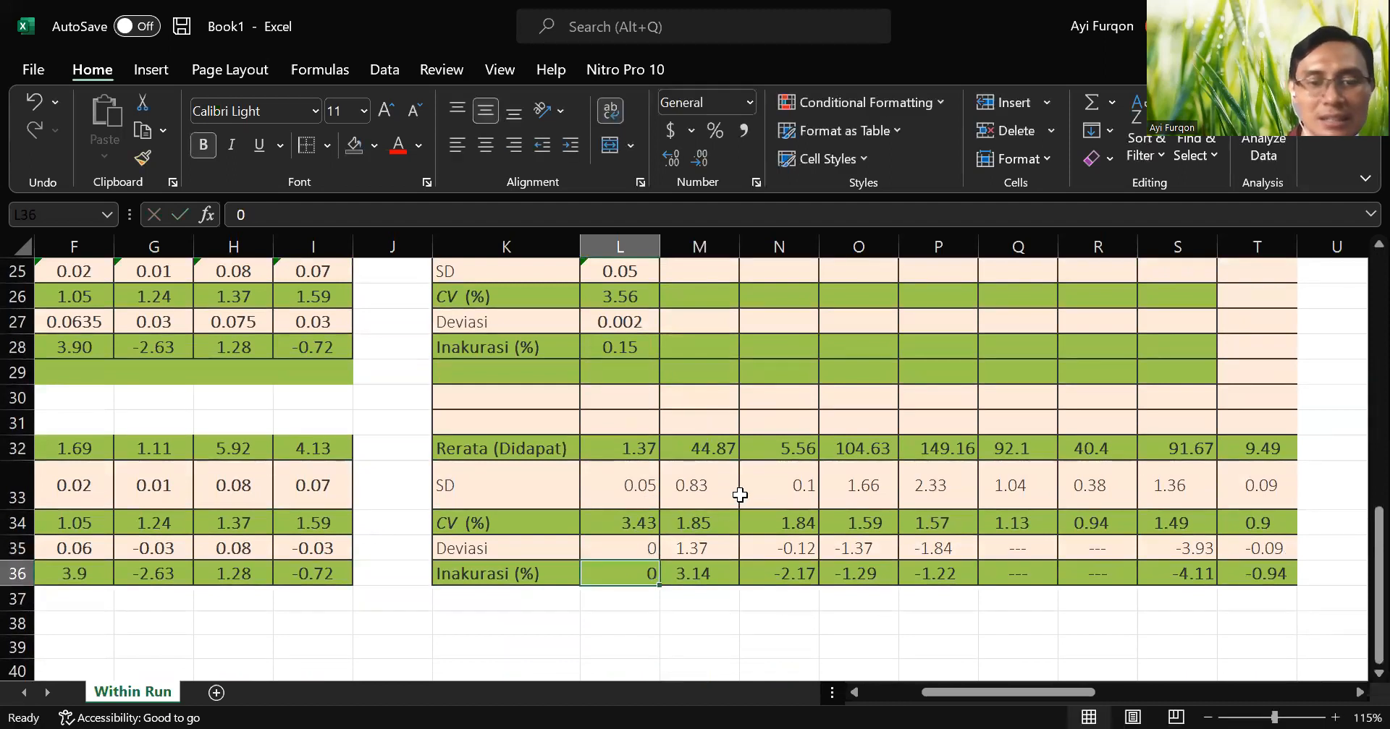
{"action": "scroll", "coordinate": [740, 506], "scroll_direction": "up", "scroll_amount": 1}
{"action": "scroll", "coordinate": [717, 572], "scroll_direction": "down", "scroll_amount": 1}
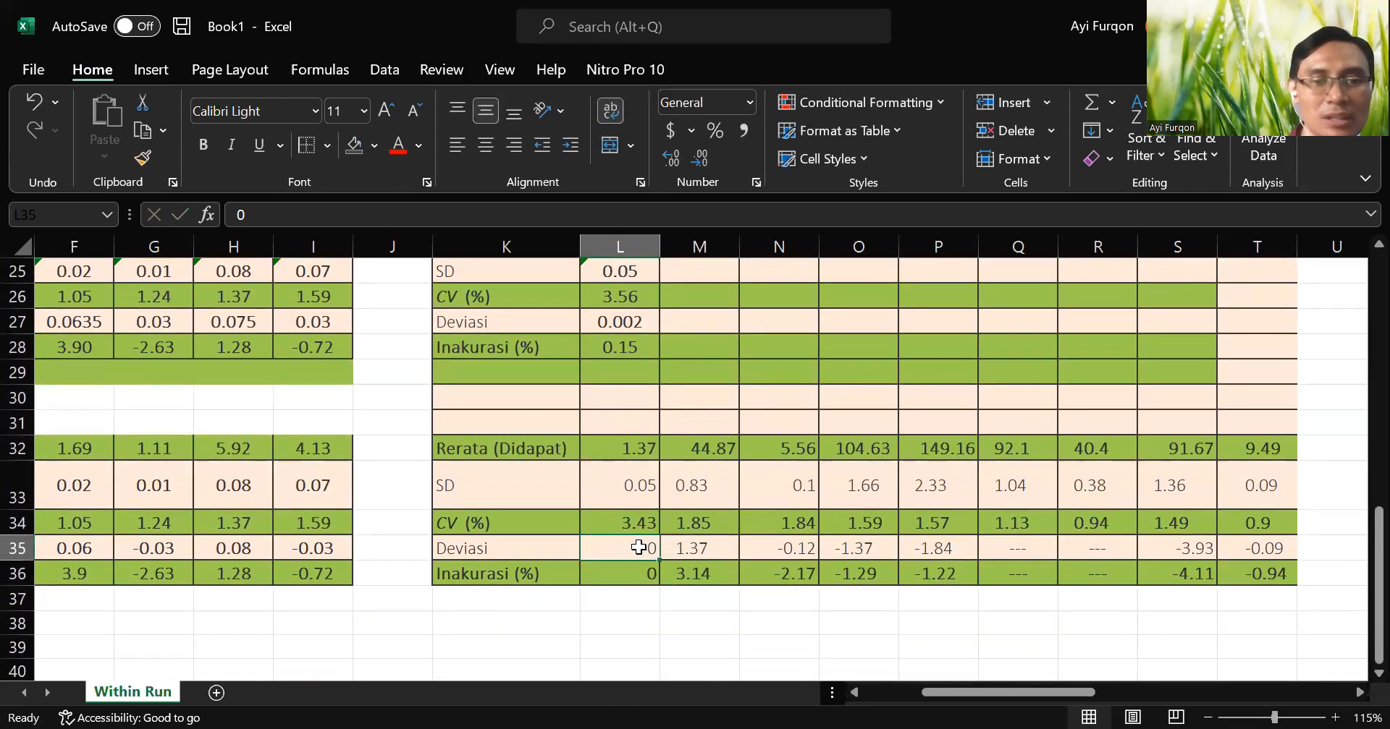
{"action": "scroll", "coordinate": [638, 548], "scroll_direction": "up", "scroll_amount": 1}
{"action": "left_click", "coordinate": [621, 408]}
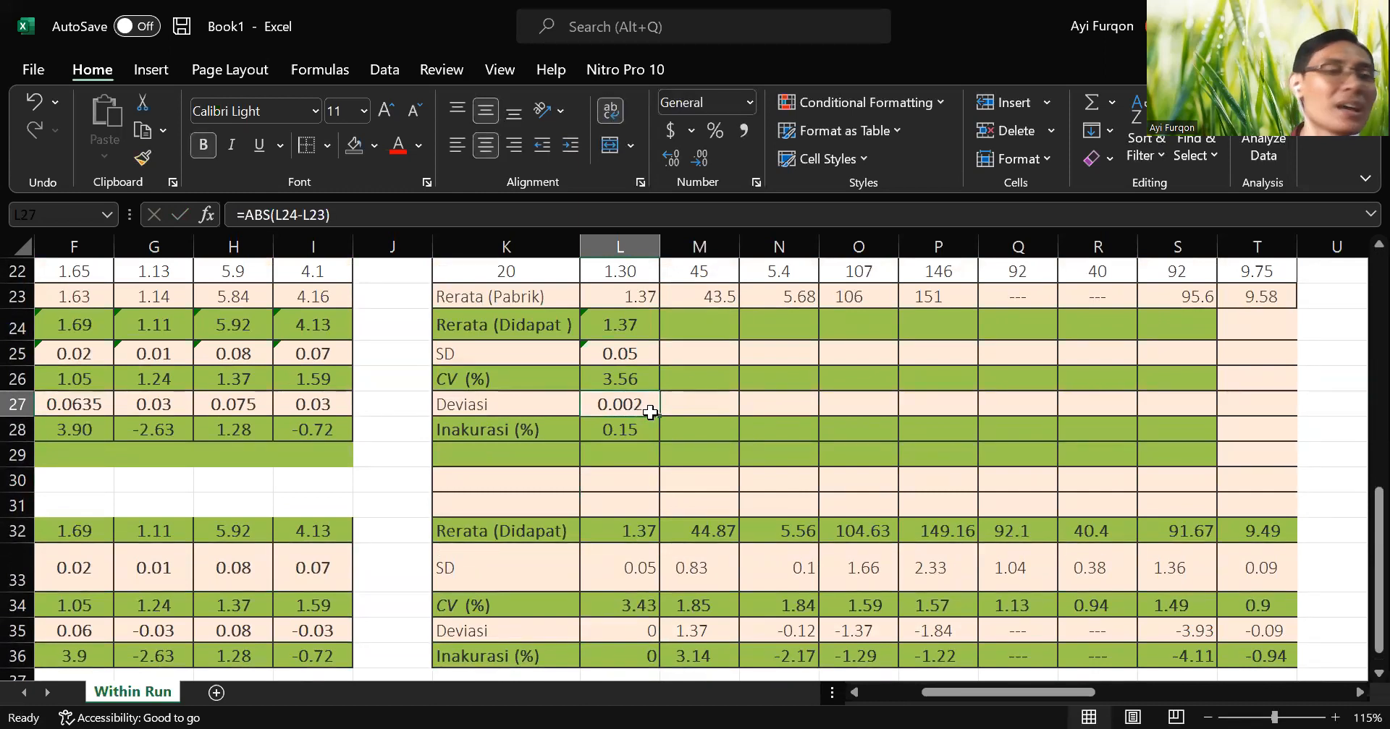
{"action": "scroll", "coordinate": [651, 411], "scroll_direction": "up", "scroll_amount": 7}
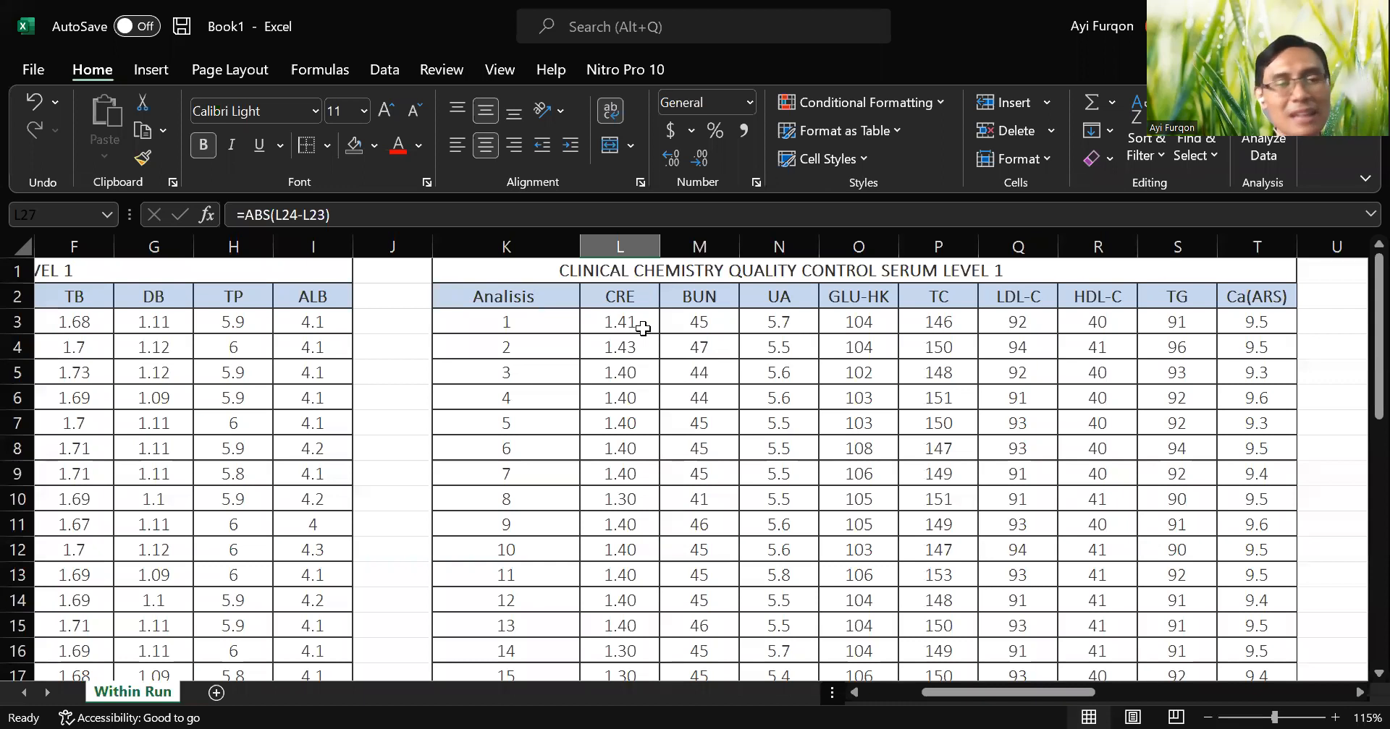
Review the edited CRE readings in L3:L4 against the SD and deviation in the calculated and reference blocks.
{"action": "left_click", "coordinate": [642, 329]}
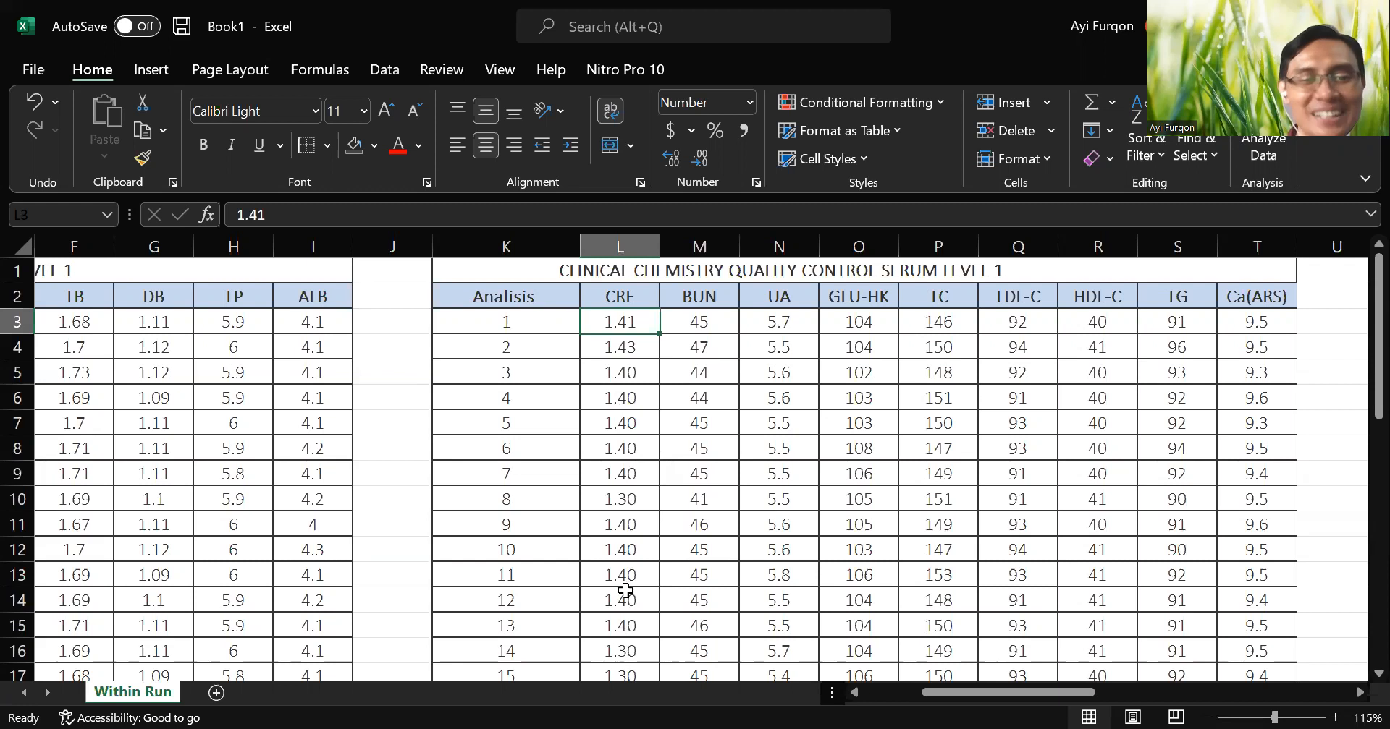
{"action": "scroll", "coordinate": [625, 590], "scroll_direction": "down", "scroll_amount": 5}
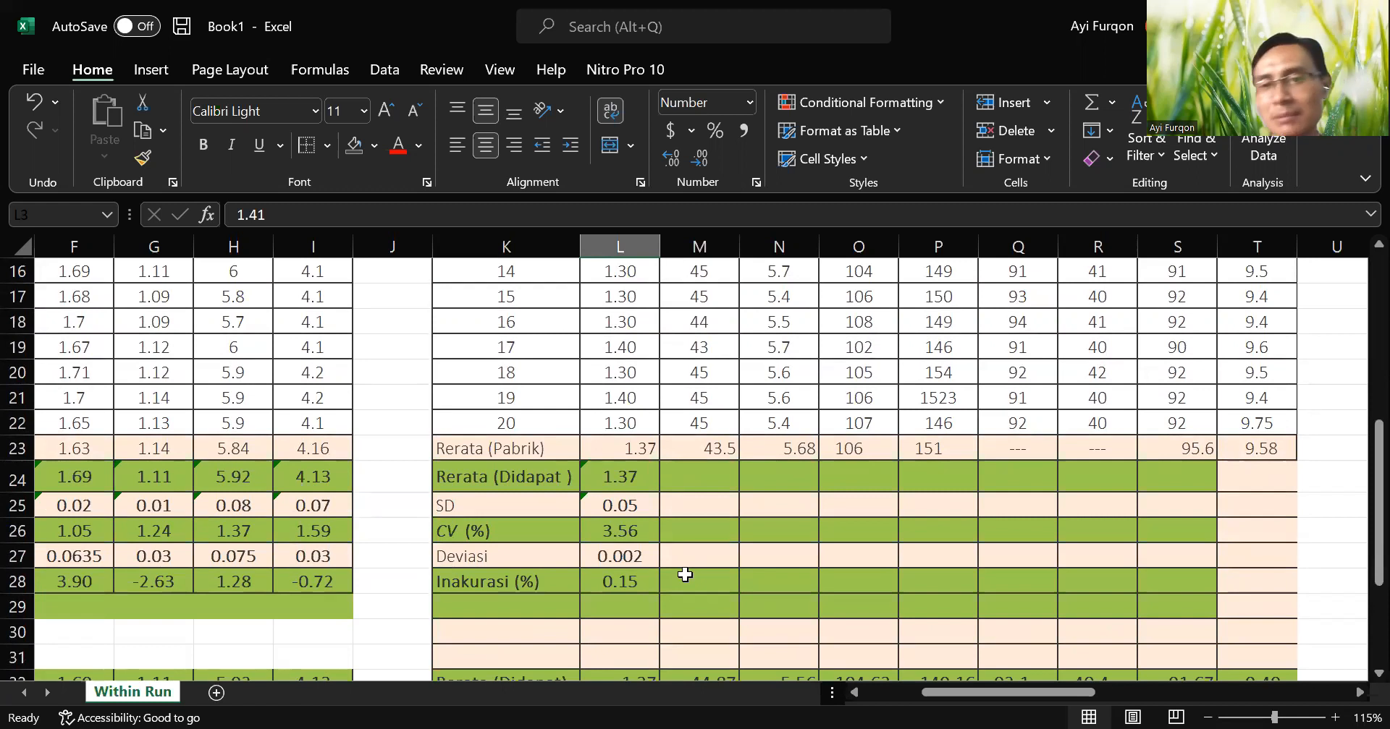
{"action": "scroll", "coordinate": [674, 561], "scroll_direction": "down", "scroll_amount": 1}
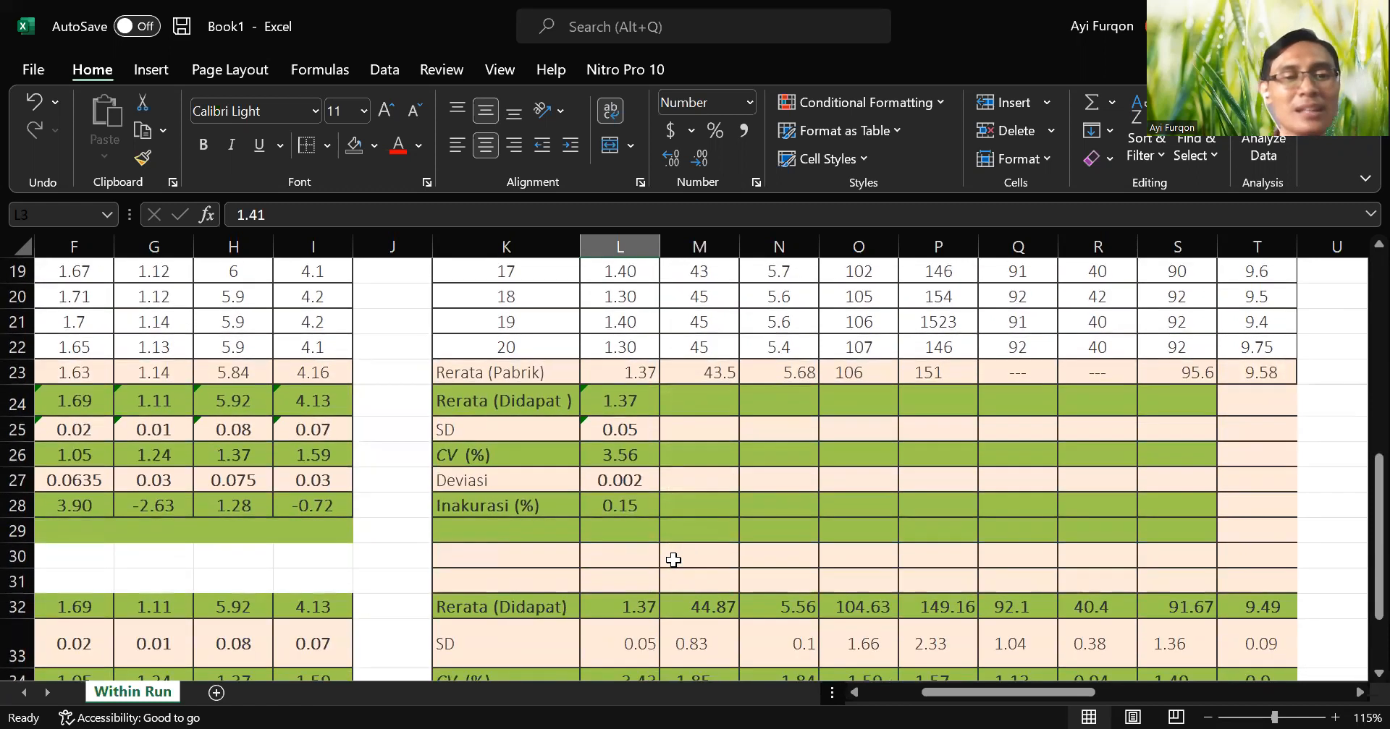
{"action": "scroll", "coordinate": [673, 561], "scroll_direction": "down", "scroll_amount": 1}
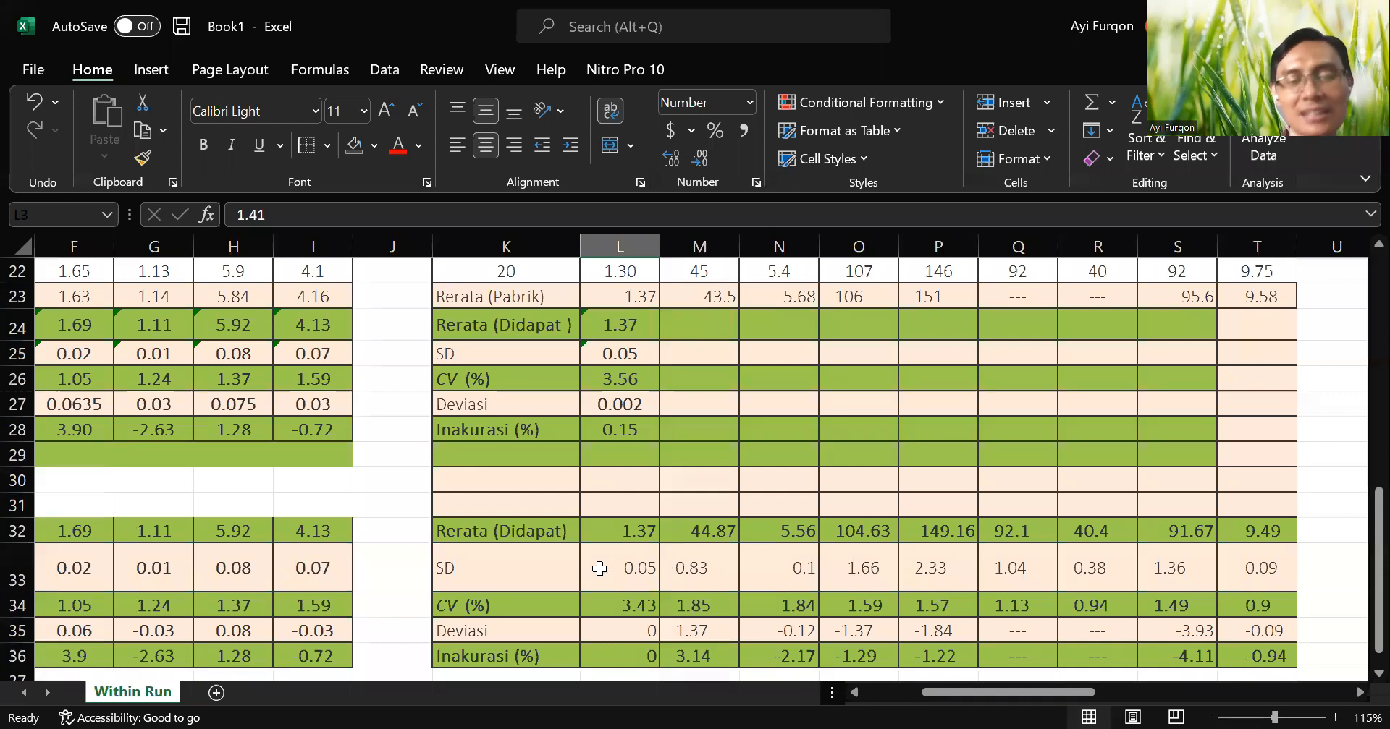
{"action": "left_click", "coordinate": [635, 572]}
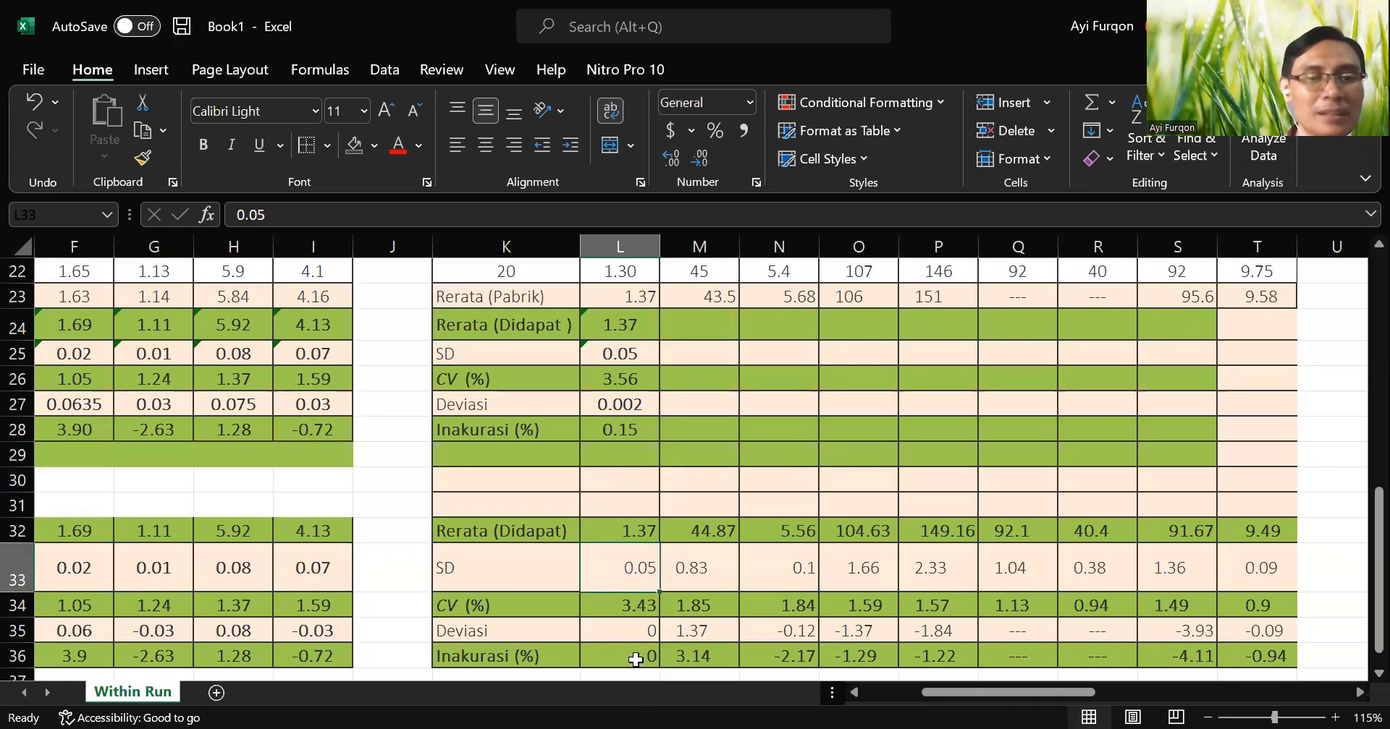
{"action": "scroll", "coordinate": [634, 563], "scroll_direction": "down", "scroll_amount": 2}
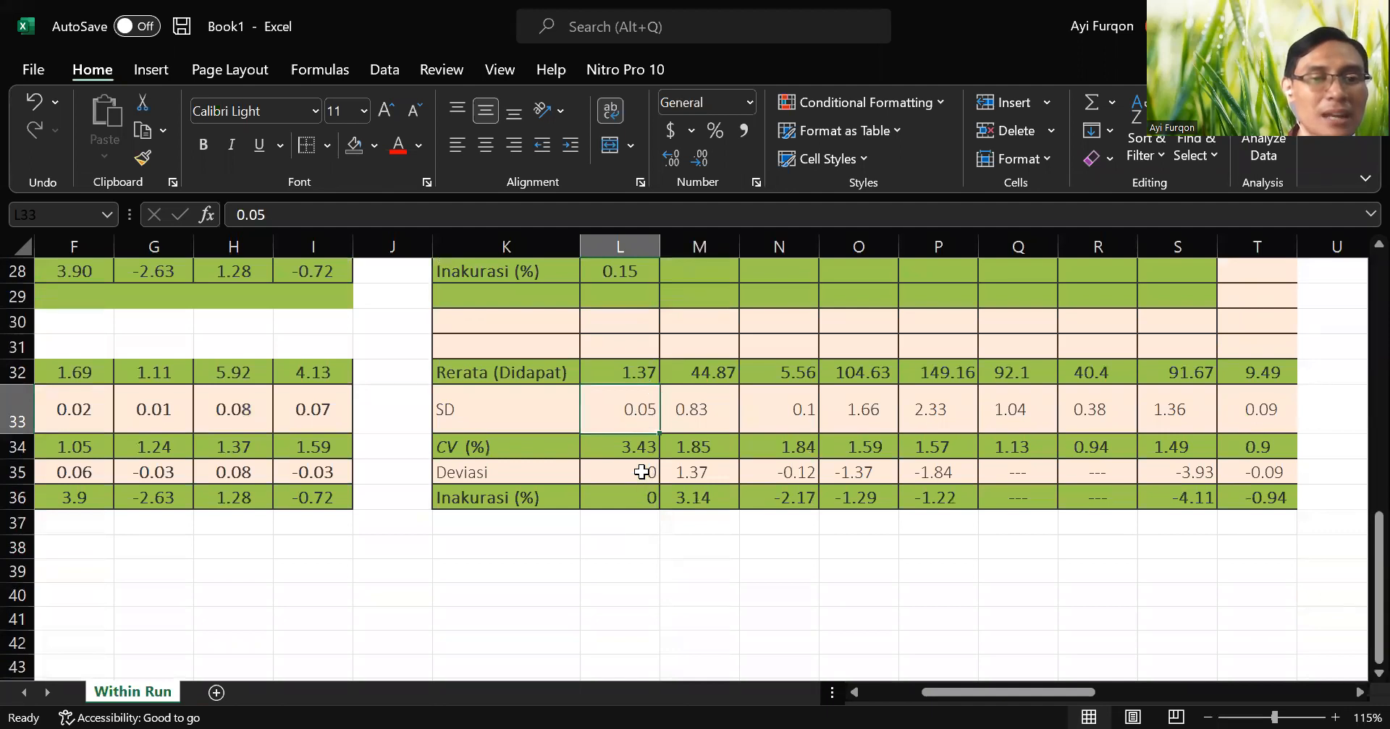
{"action": "left_click", "coordinate": [649, 472]}
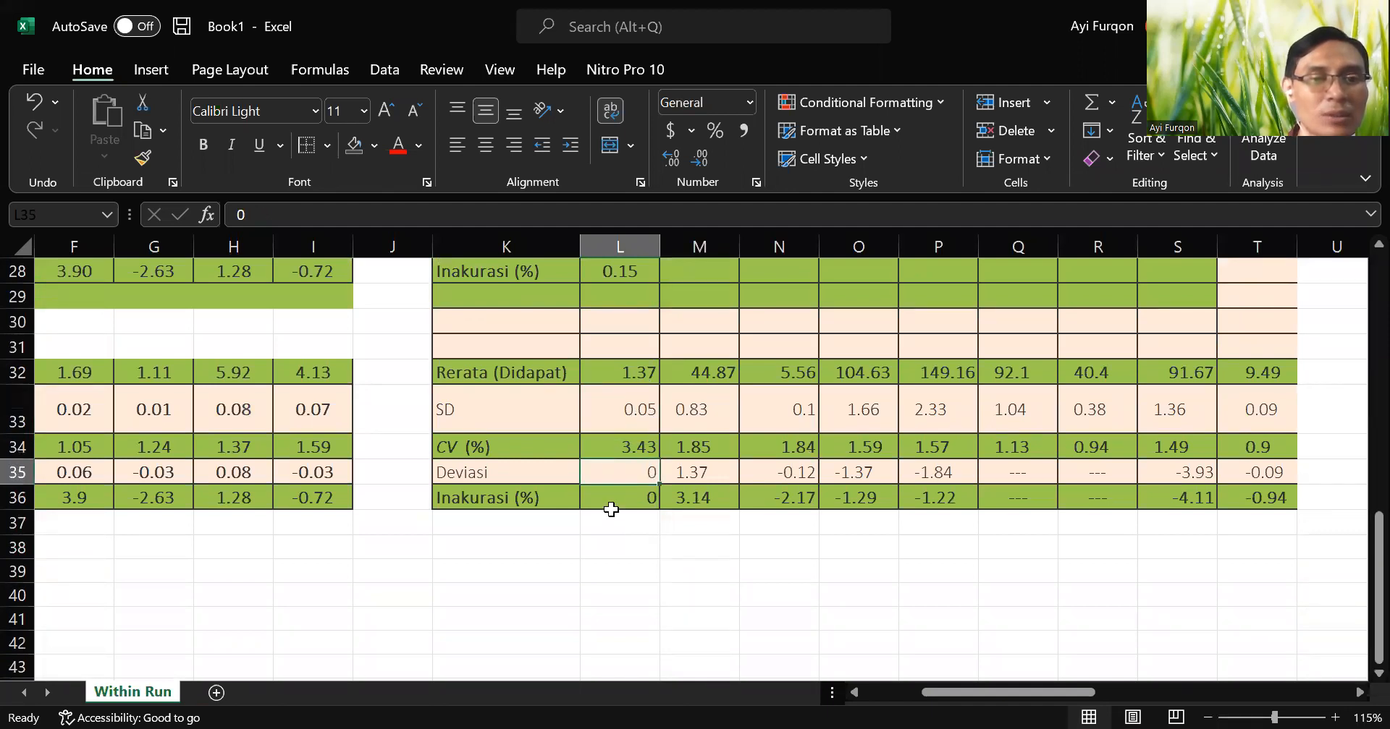
{"action": "scroll", "coordinate": [611, 505], "scroll_direction": "up", "scroll_amount": 3}
{"action": "left_click", "coordinate": [627, 478]}
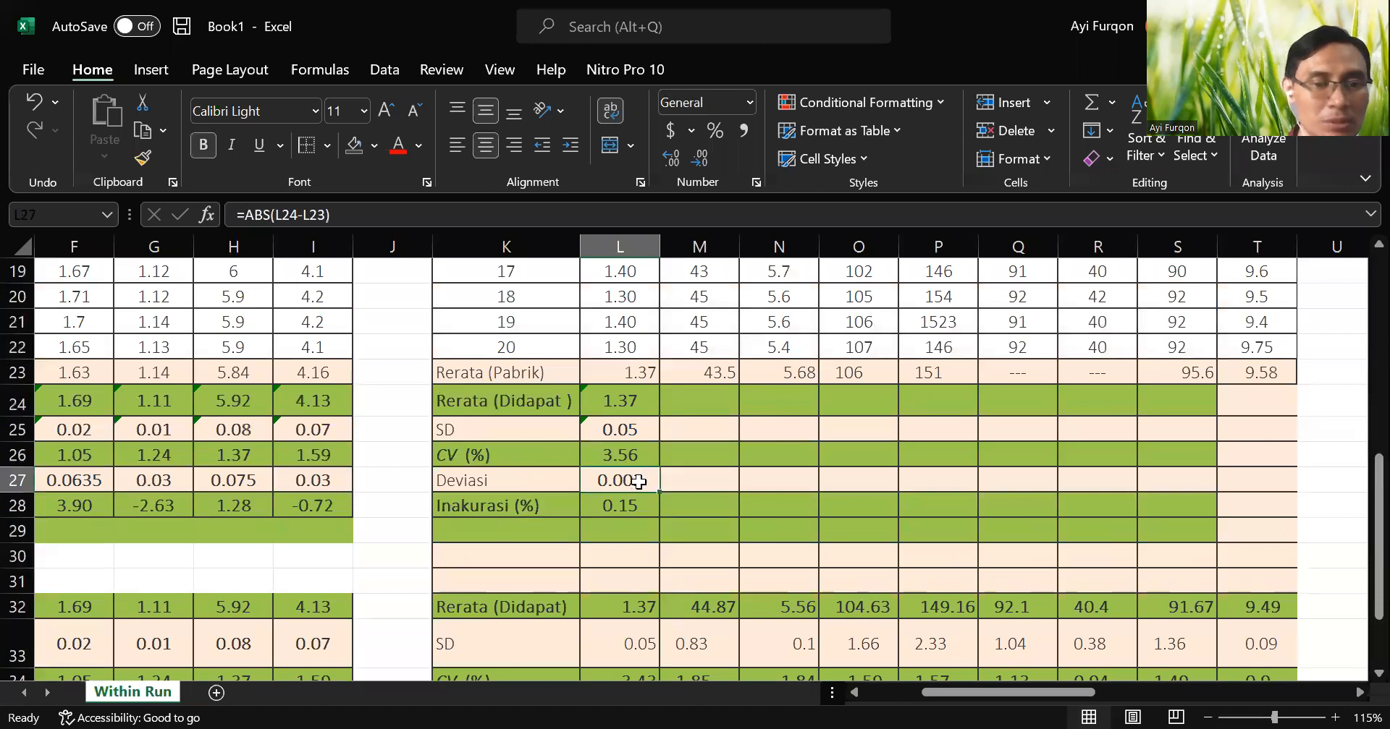
{"action": "scroll", "coordinate": [676, 464], "scroll_direction": "up", "scroll_amount": 6}
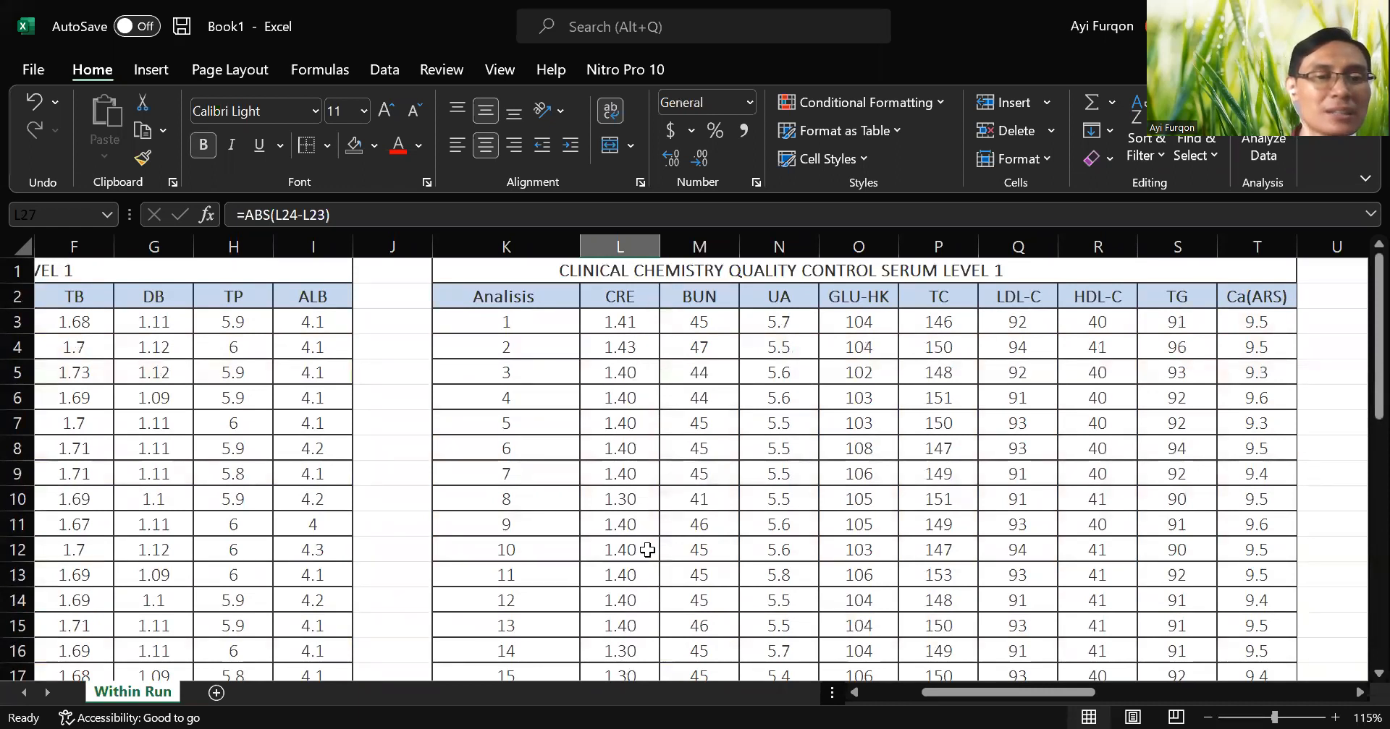
{"action": "scroll", "coordinate": [640, 550], "scroll_direction": "down", "scroll_amount": 3}
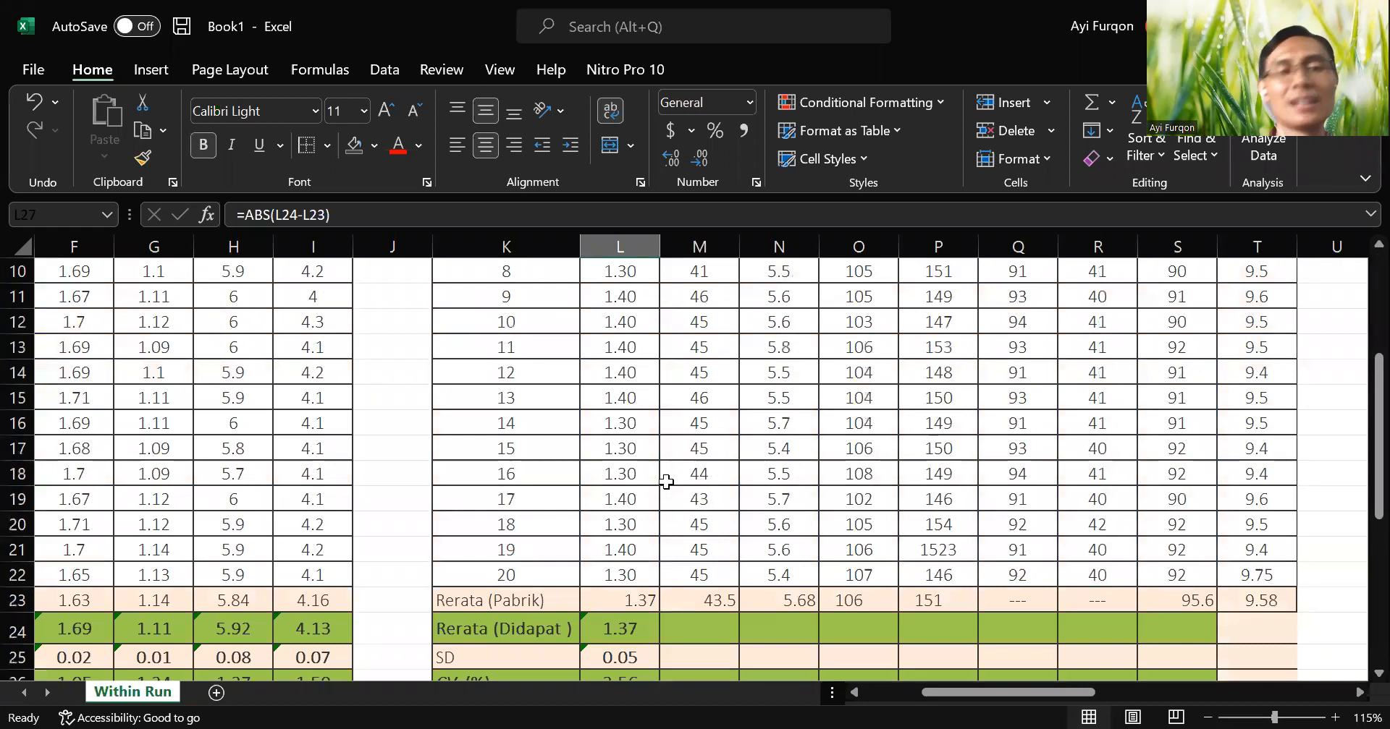
{"action": "scroll", "coordinate": [655, 493], "scroll_direction": "up", "scroll_amount": 3}
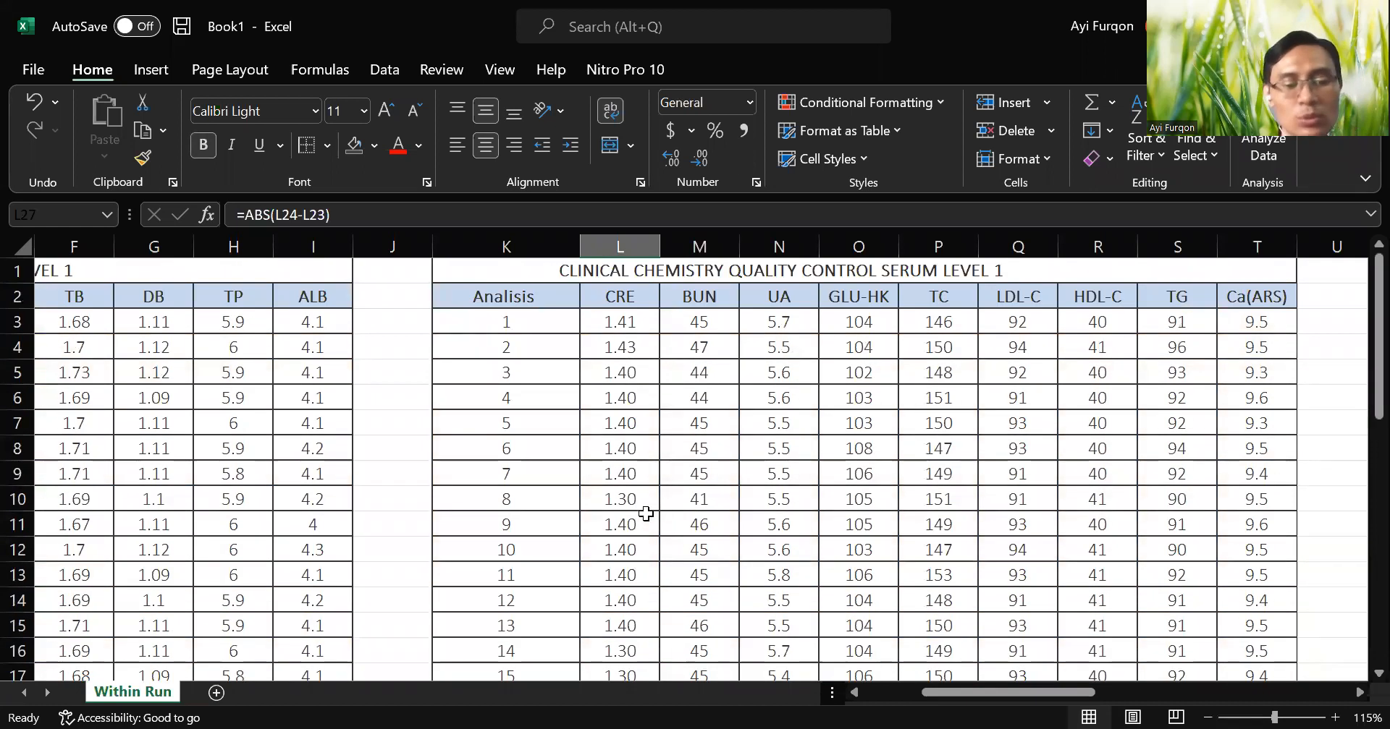
Undo the last edits back through the change to L4 and recheck the CRE deviation against L35.
{"action": "key", "text": "ctrl+z"}
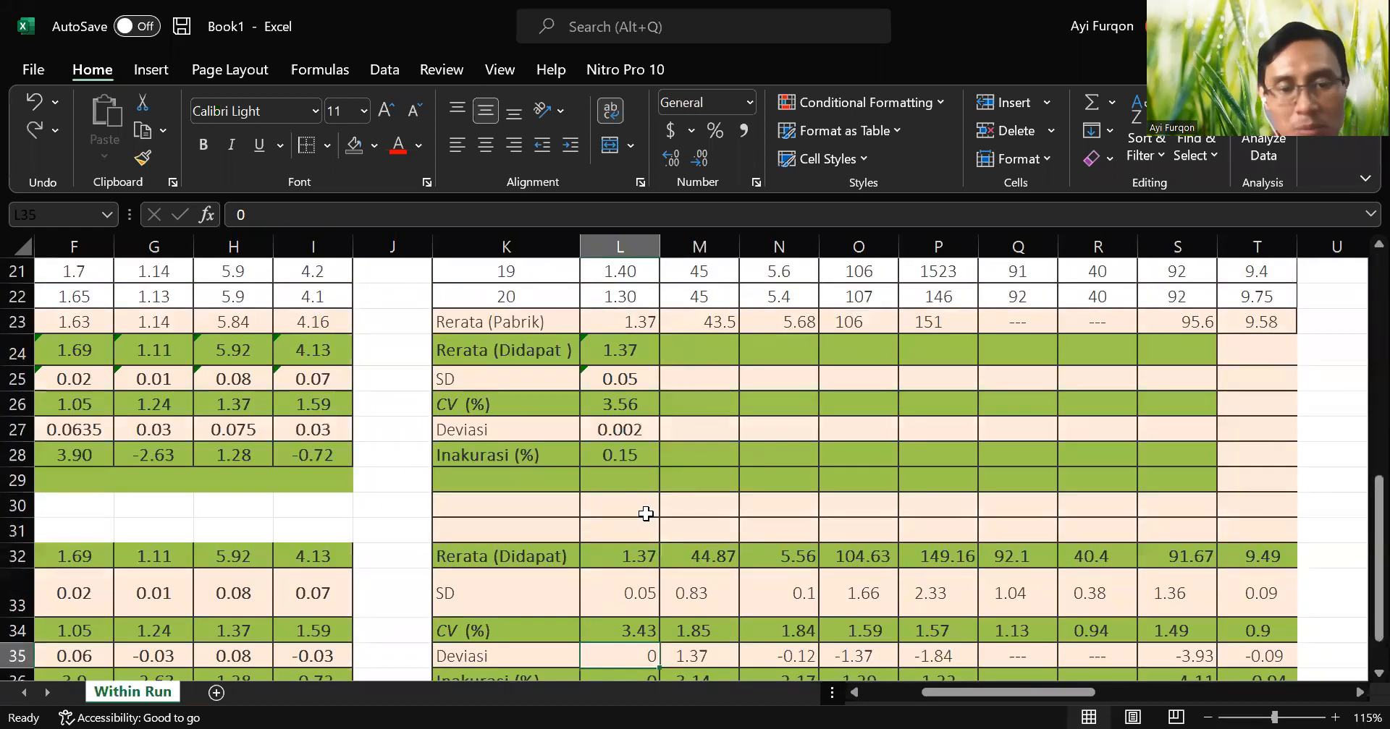
{"action": "key", "text": "ctrl+z"}
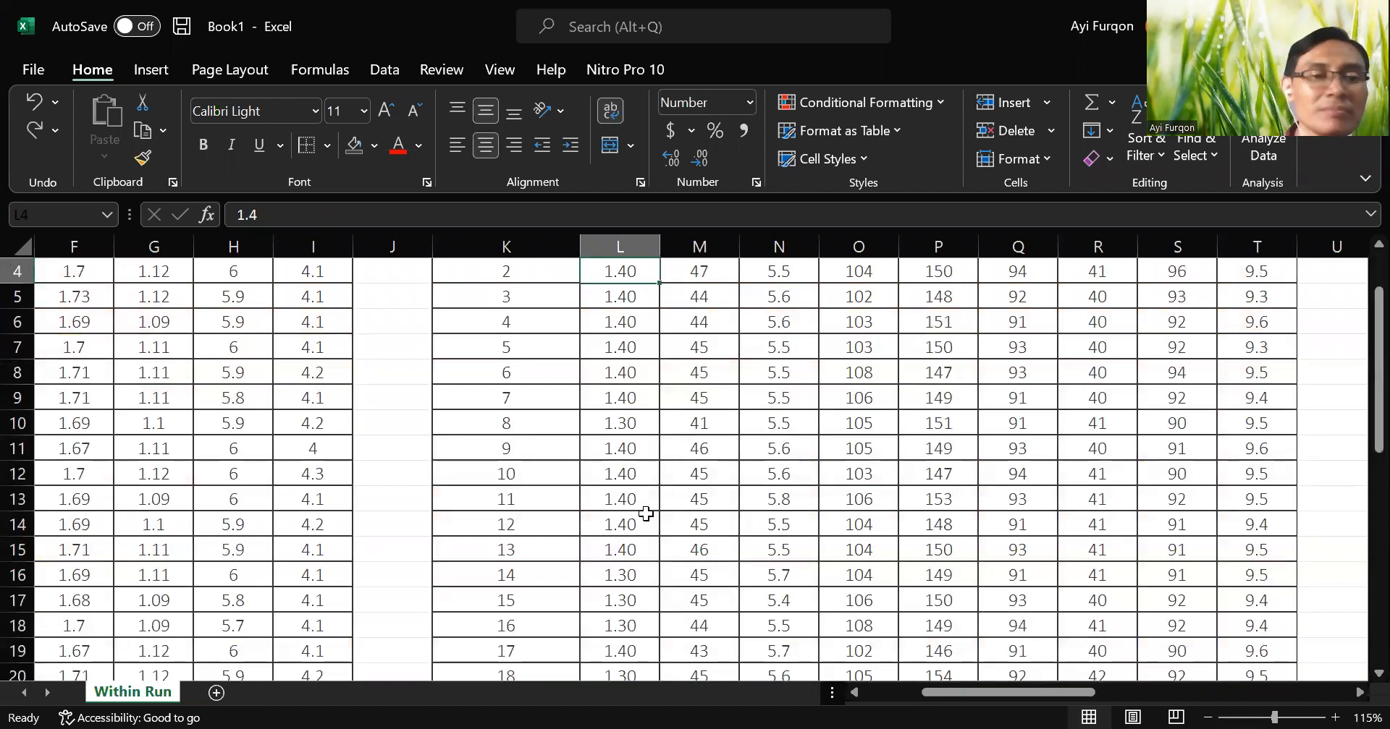
{"action": "scroll", "coordinate": [646, 514], "scroll_direction": "down", "scroll_amount": 7}
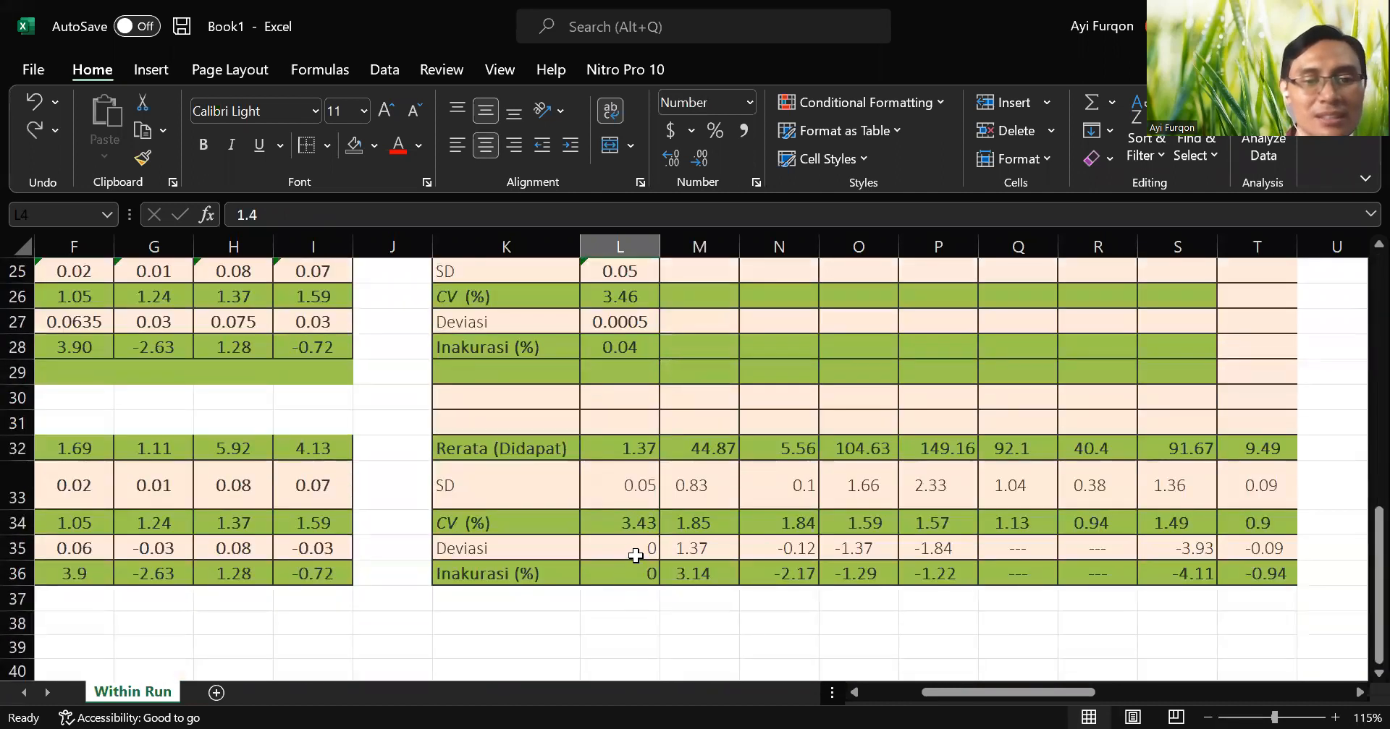
{"action": "left_click", "coordinate": [635, 555]}
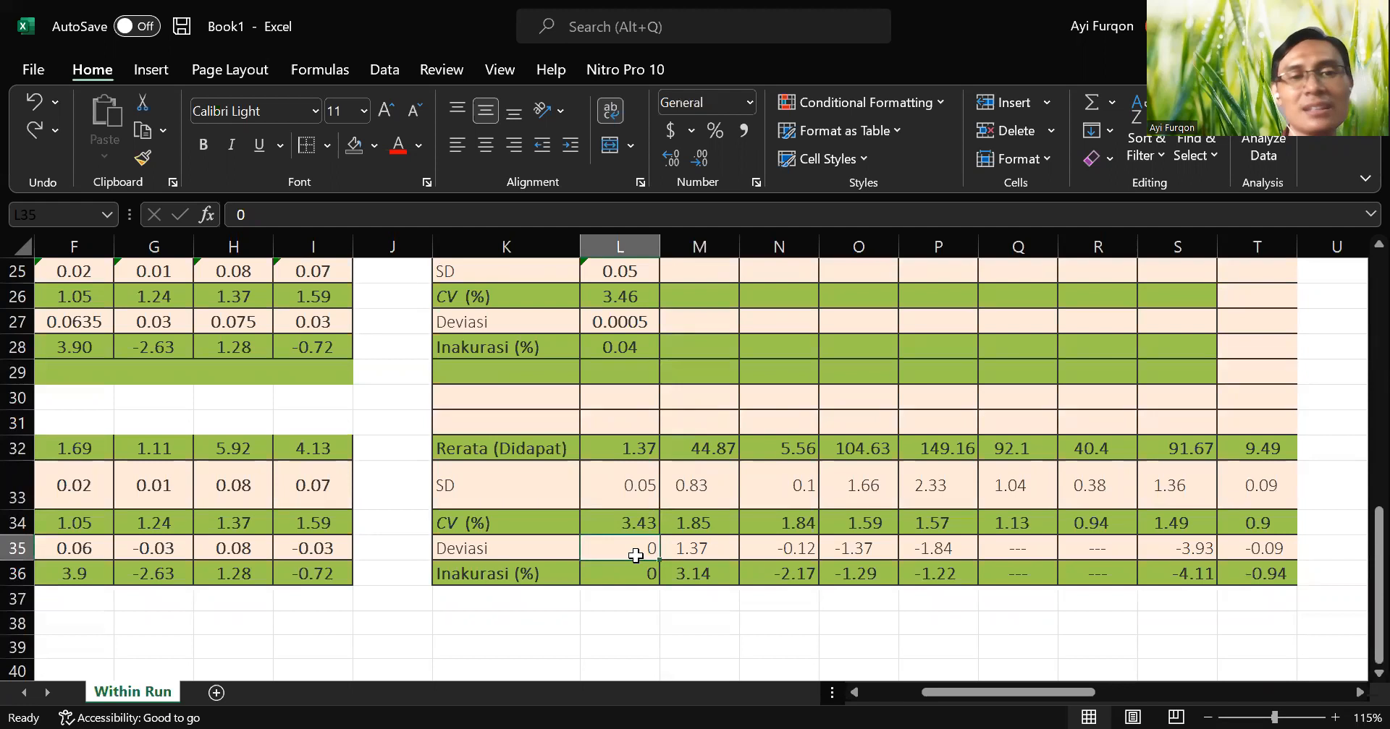
Set the CRE reading in L3 to 1.4 and compare the recalculated results with the reference block.
{"action": "scroll", "coordinate": [642, 480], "scroll_direction": "up", "scroll_amount": 8}
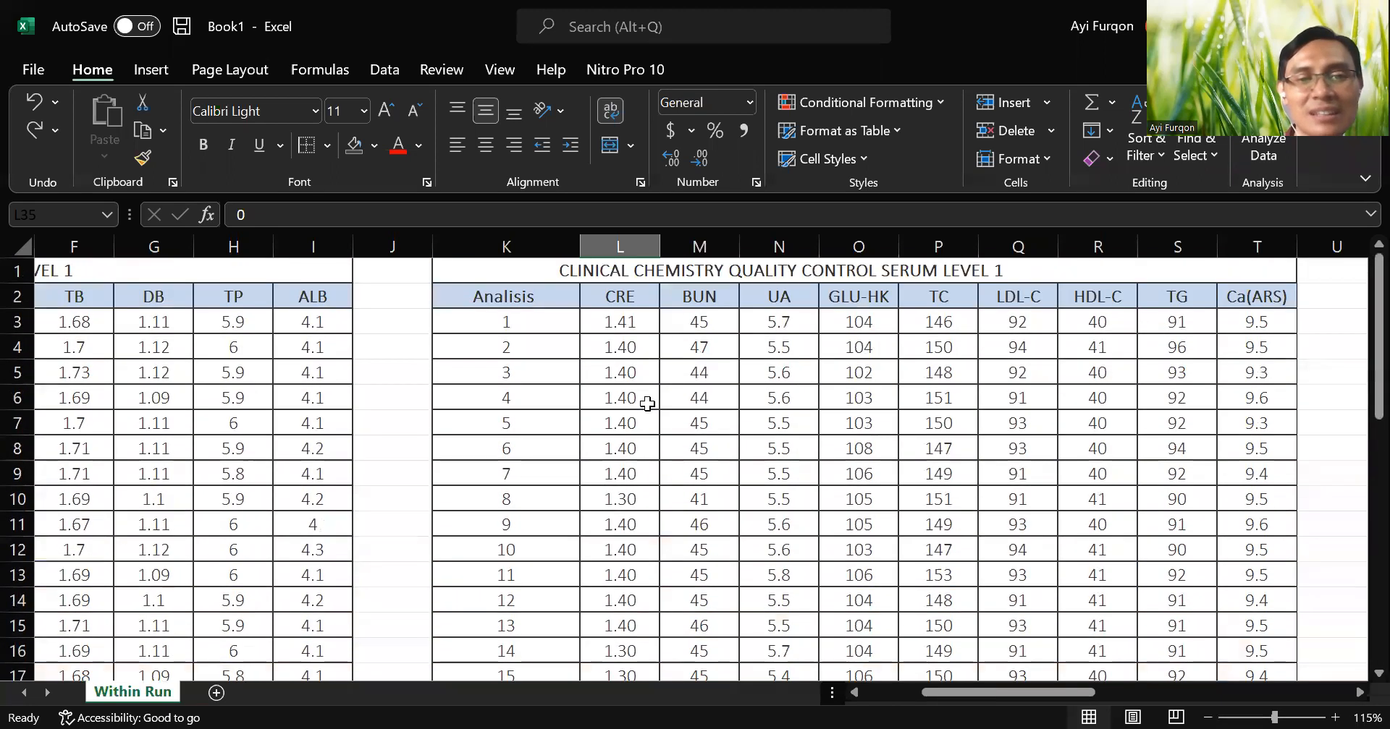
{"action": "left_click", "coordinate": [644, 326]}
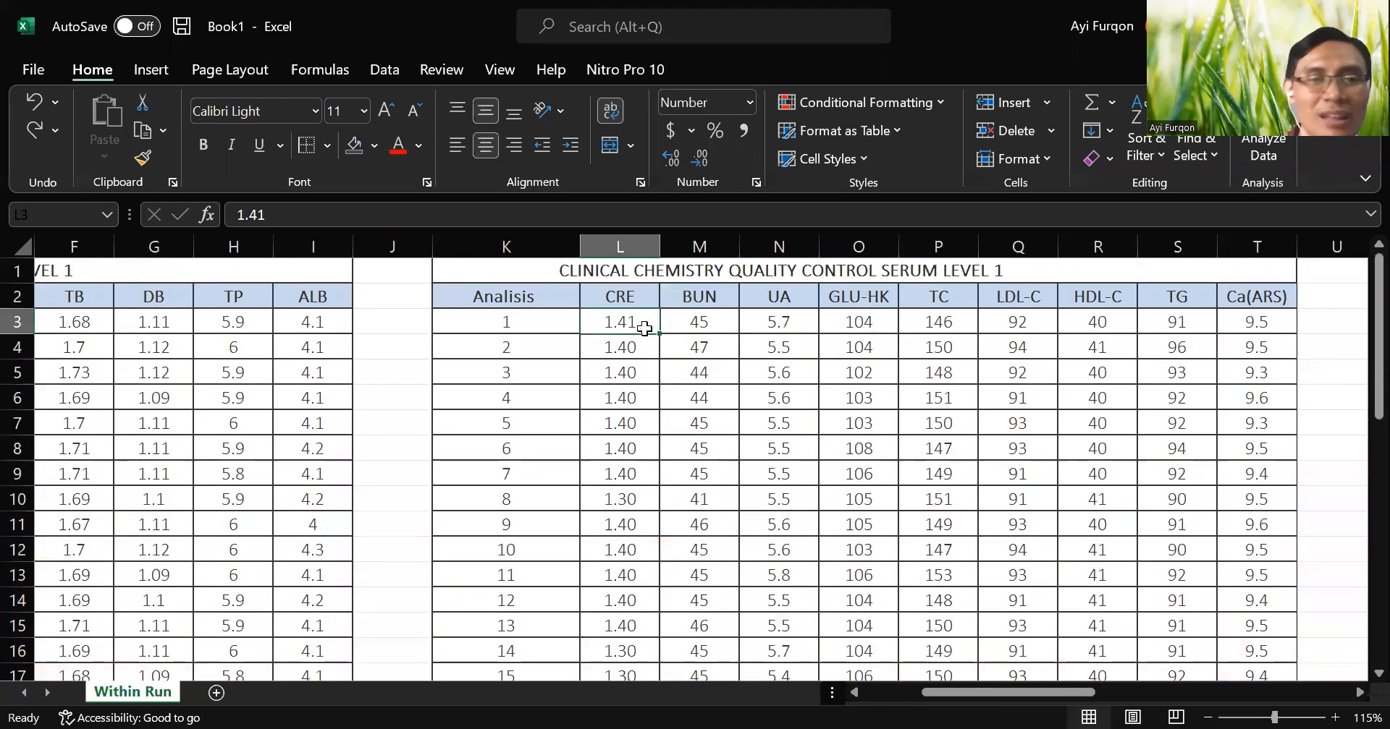
{"action": "left_click", "coordinate": [424, 220]}
{"action": "key", "text": "BackSpace"}
{"action": "key", "text": "Return"}
{"action": "scroll", "coordinate": [662, 434], "scroll_direction": "down", "scroll_amount": 5}
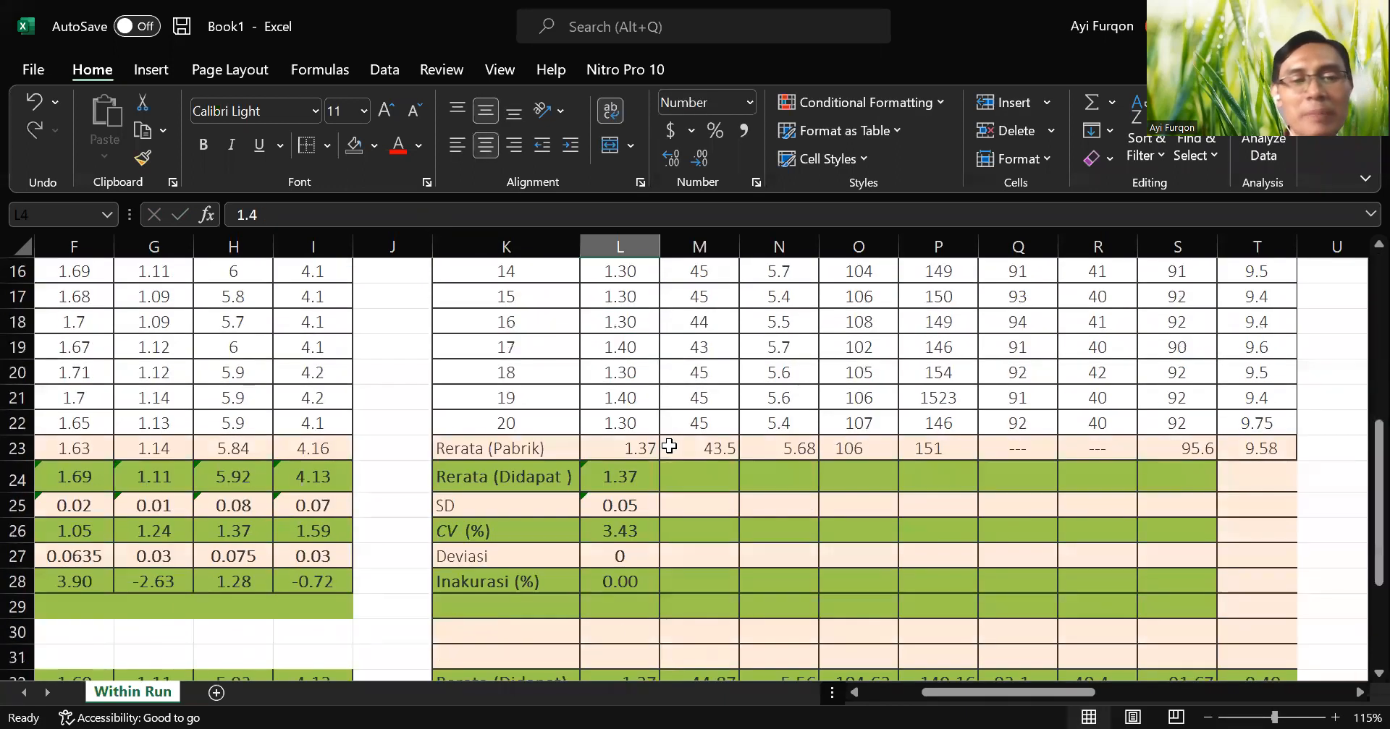
{"action": "scroll", "coordinate": [637, 500], "scroll_direction": "down", "scroll_amount": 4}
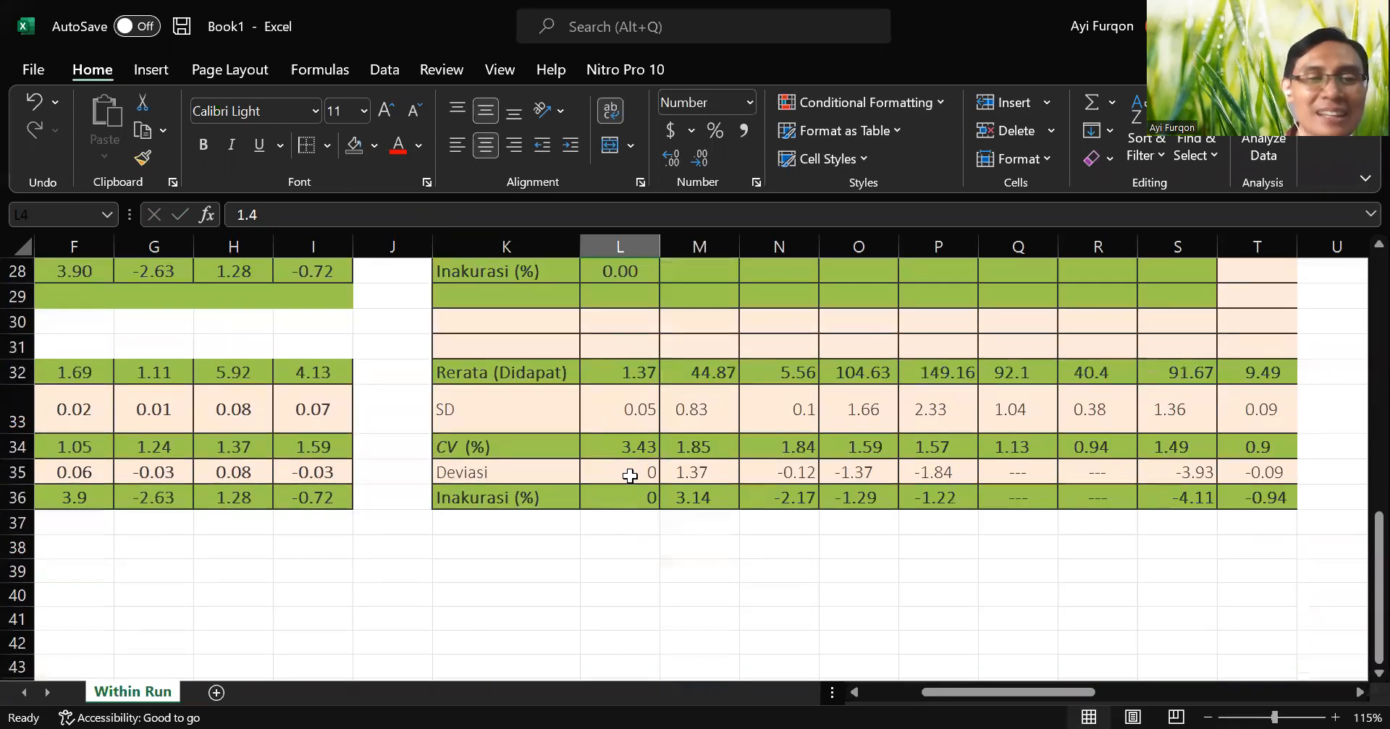
Extend the CRE formulas in L24:L28 across to column S and check the LDL-C deviation formula in Q27.
{"action": "scroll", "coordinate": [713, 478], "scroll_direction": "up", "scroll_amount": 2}
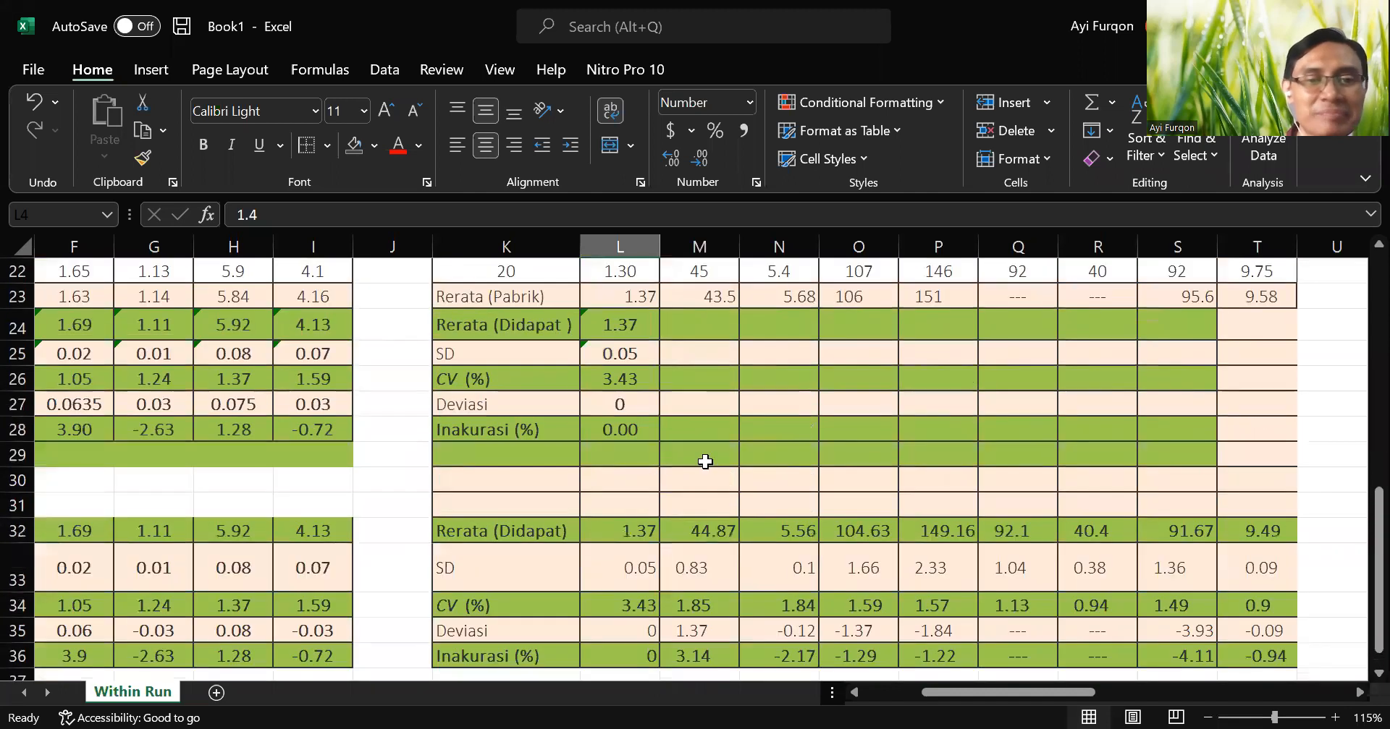
{"action": "left_click_drag", "start_coordinate": [623, 327], "coordinate": [1218, 427]}
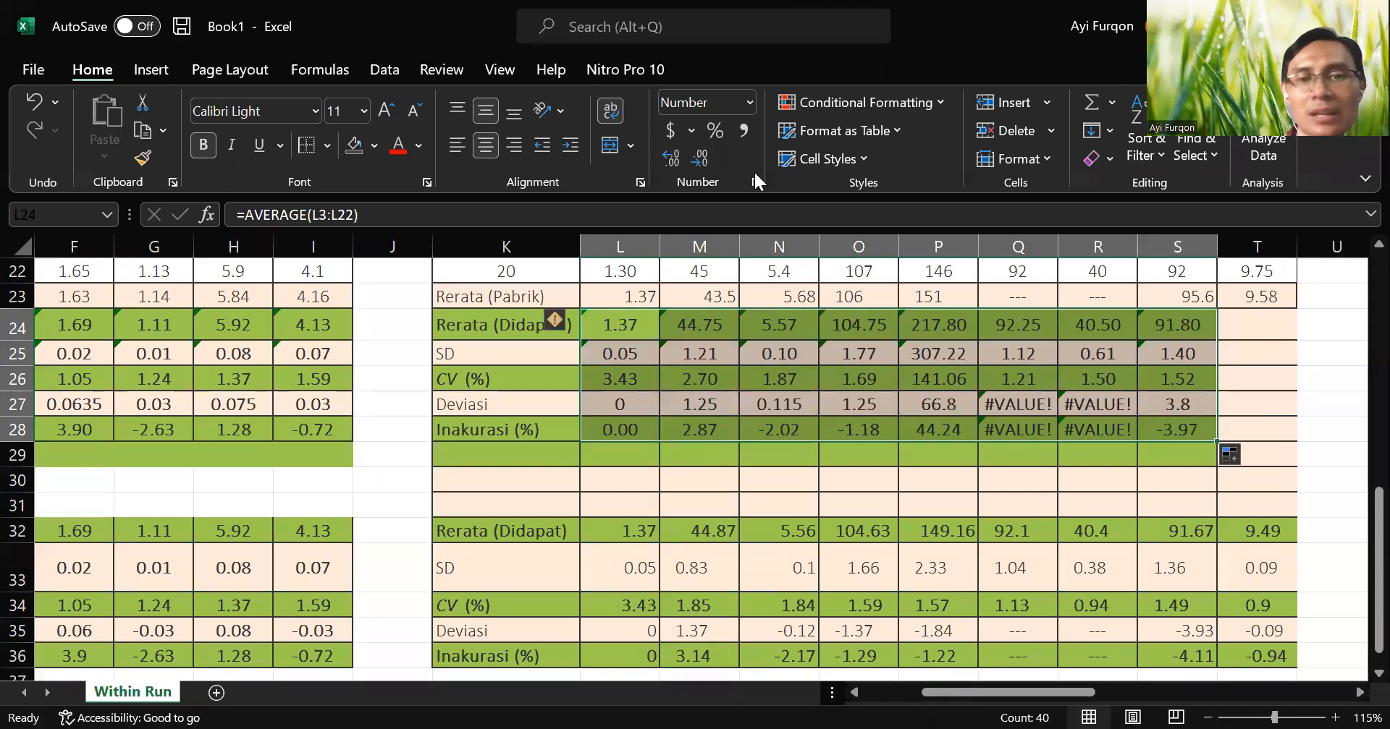
{"action": "left_click", "coordinate": [1016, 412]}
{"action": "scroll", "coordinate": [1016, 411], "scroll_direction": "up", "scroll_amount": 1}
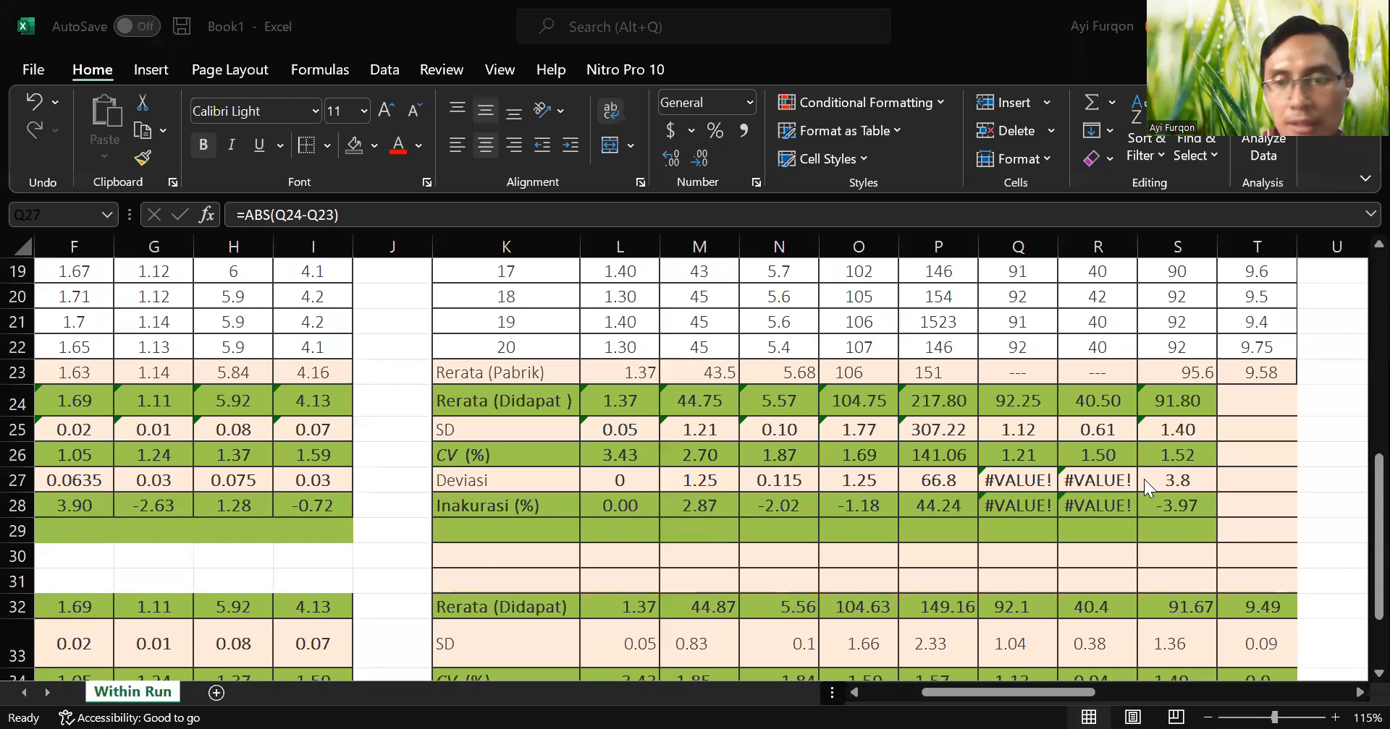
{"action": "left_click", "coordinate": [1034, 480]}
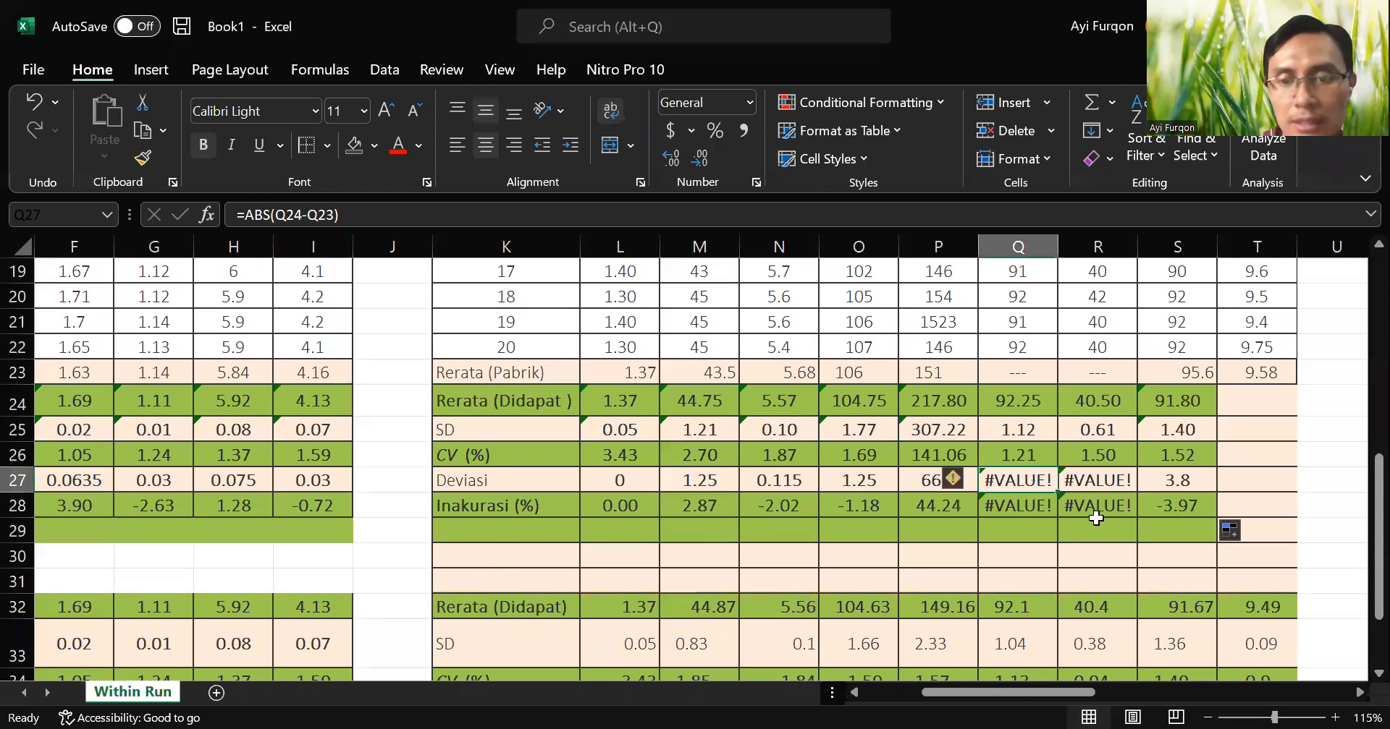
Check the LDL-C deviation formula in Q27 and trace its references to the manufacturer's mean in Q23 and the column headings.
{"action": "double_click", "coordinate": [1037, 481]}
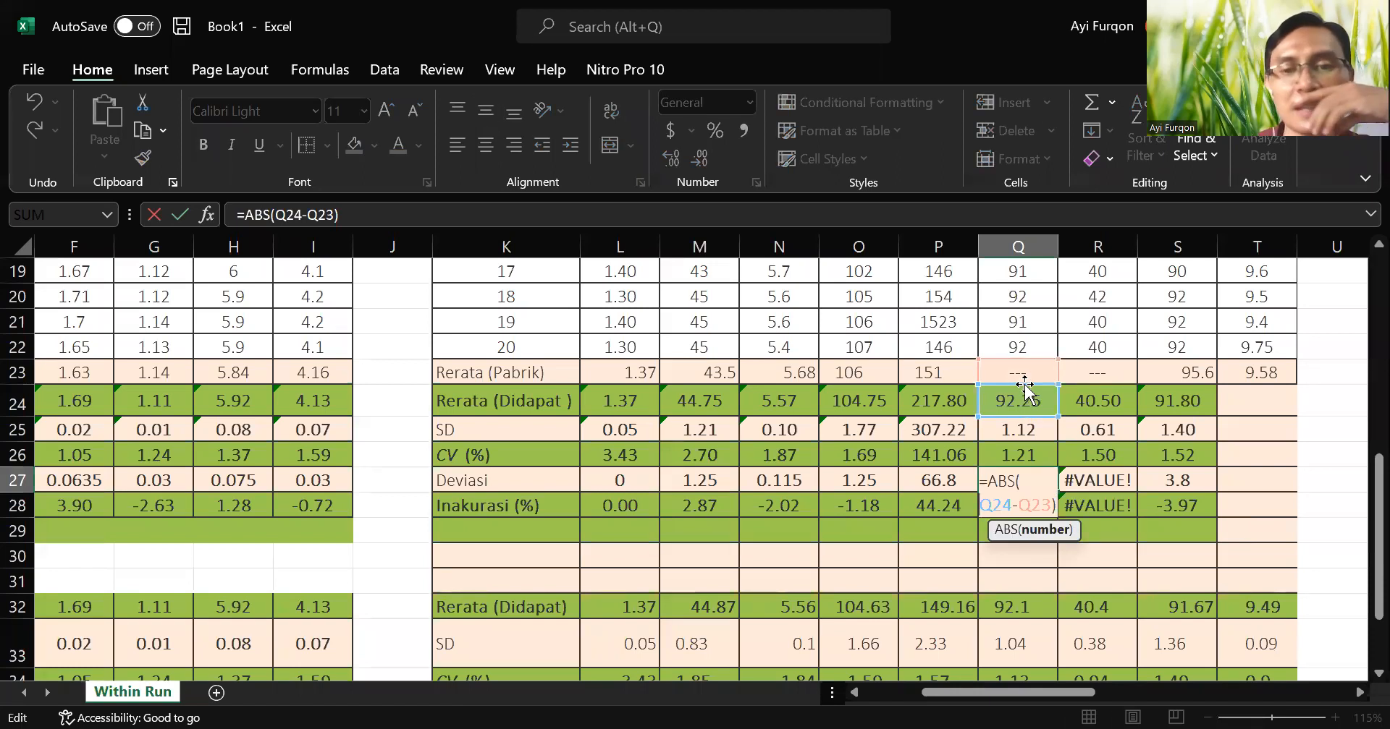
{"action": "key", "text": "Return"}
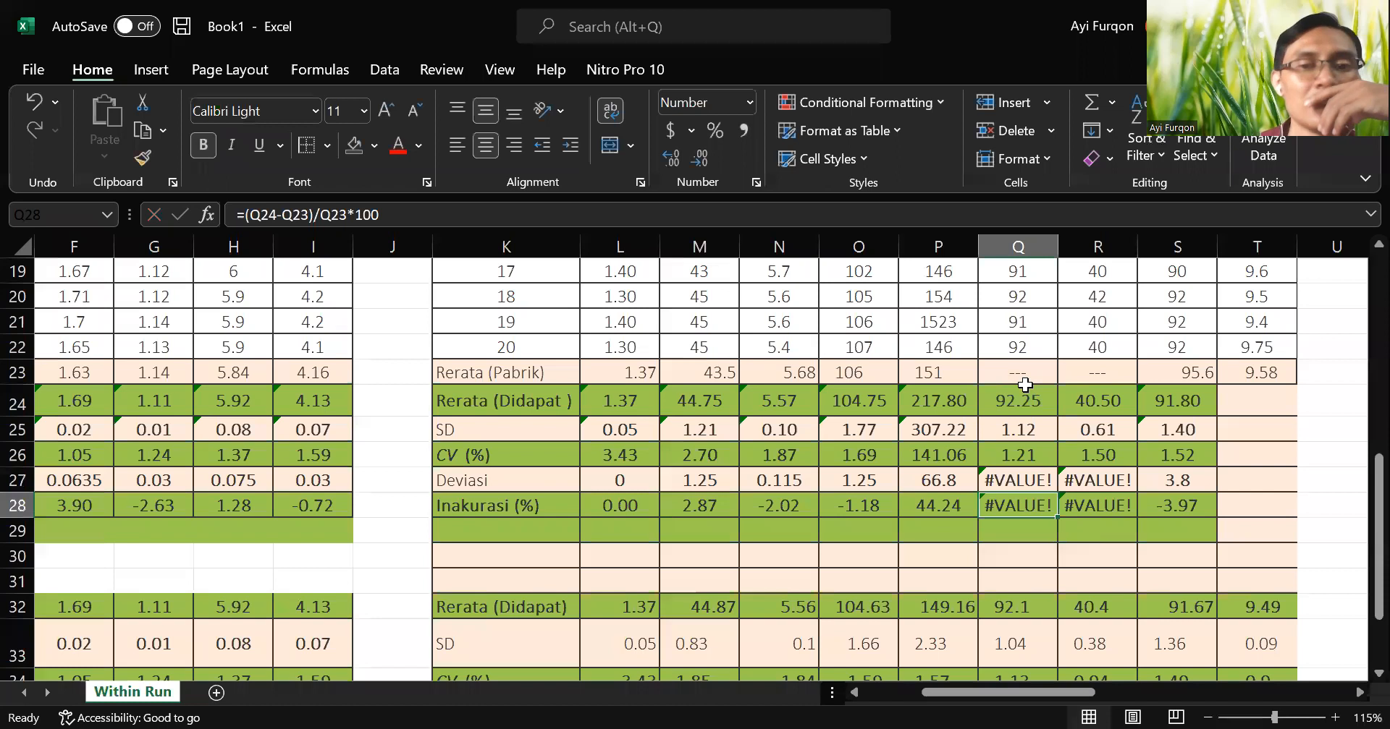
{"action": "left_click", "coordinate": [1024, 384]}
{"action": "scroll", "coordinate": [1064, 427], "scroll_direction": "up", "scroll_amount": 6}
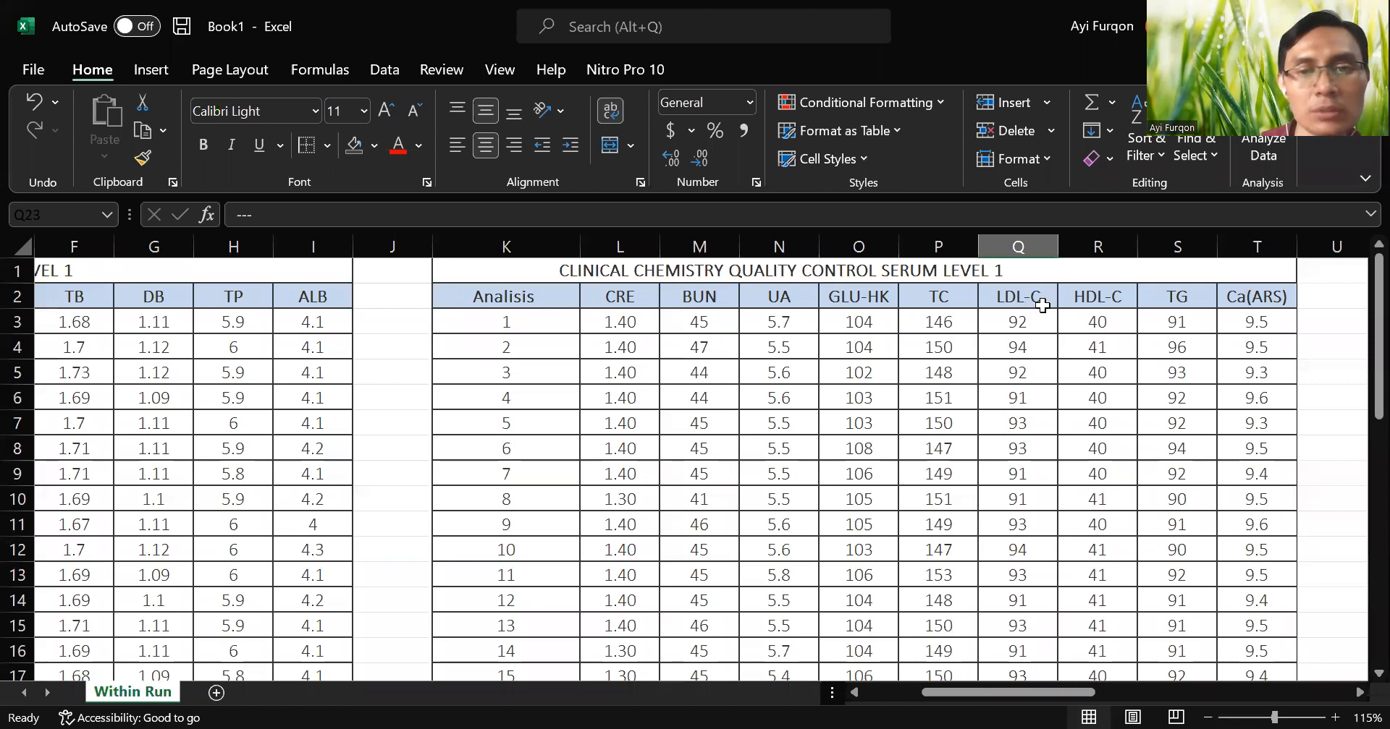
{"action": "scroll", "coordinate": [1042, 306], "scroll_direction": "down", "scroll_amount": 4}
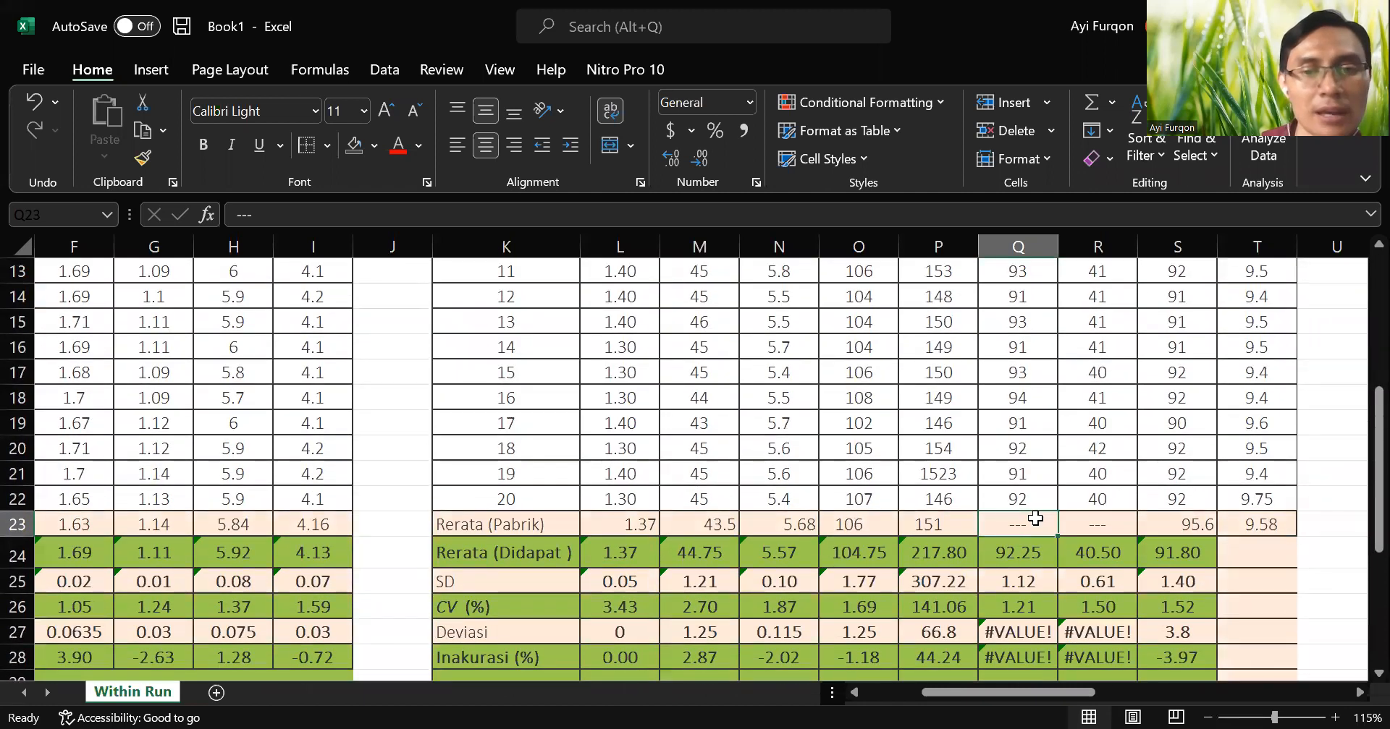
{"action": "scroll", "coordinate": [1035, 519], "scroll_direction": "up", "scroll_amount": 4}
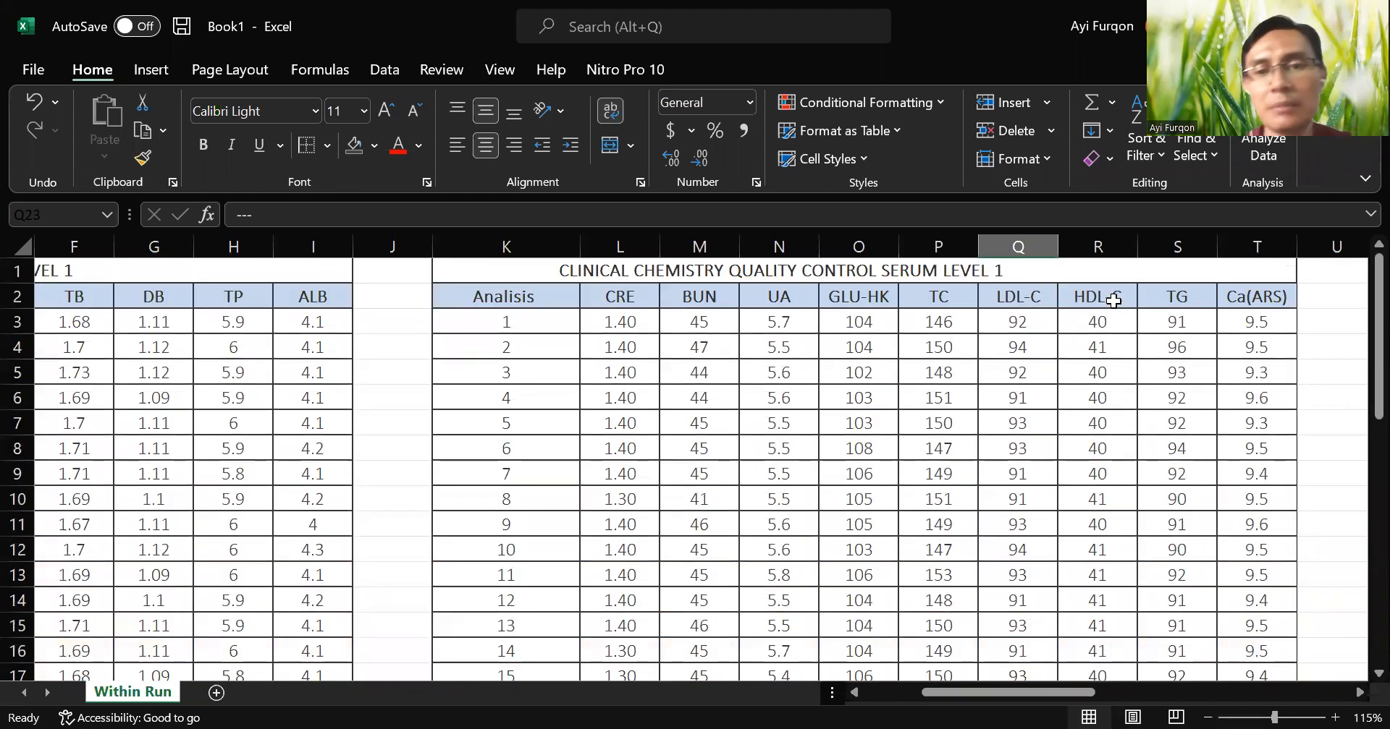
{"action": "scroll", "coordinate": [1013, 378], "scroll_direction": "down", "scroll_amount": 4}
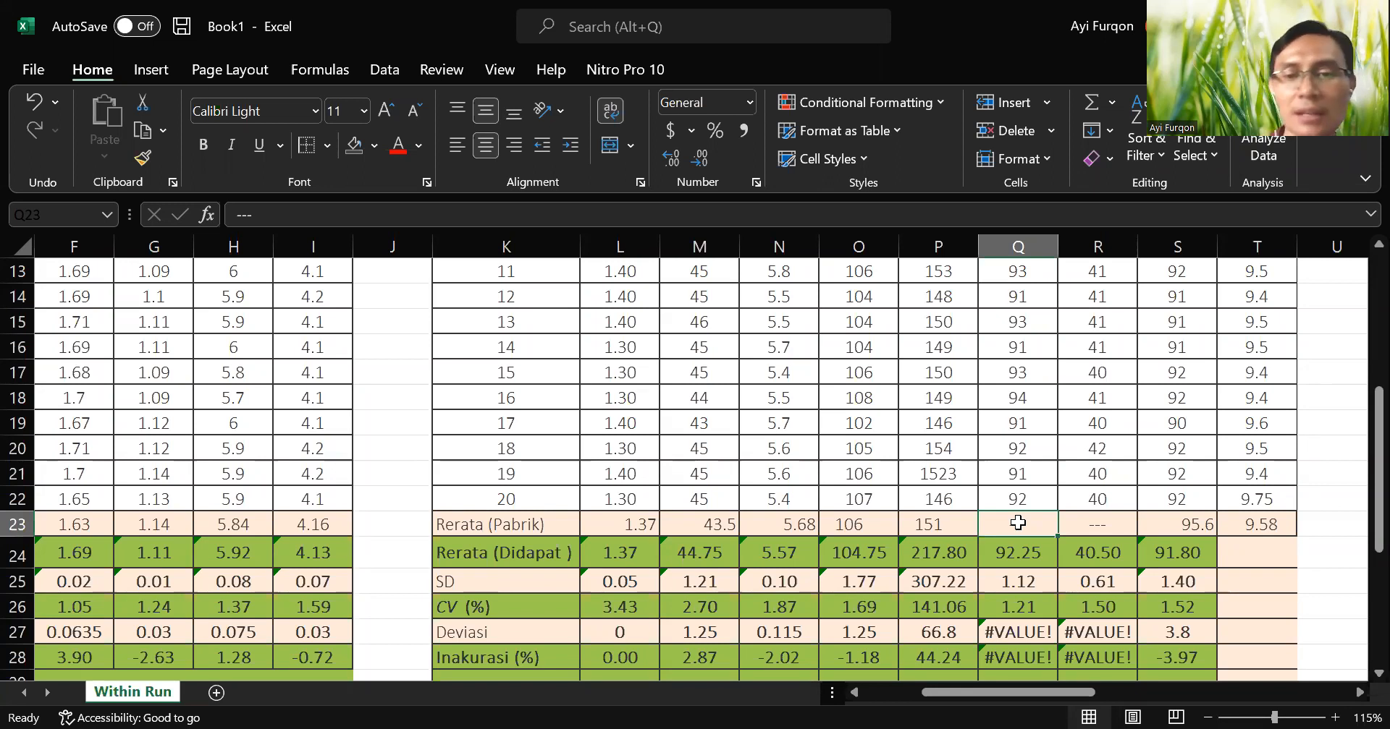
{"action": "scroll", "coordinate": [1057, 525], "scroll_direction": "down", "scroll_amount": 1}
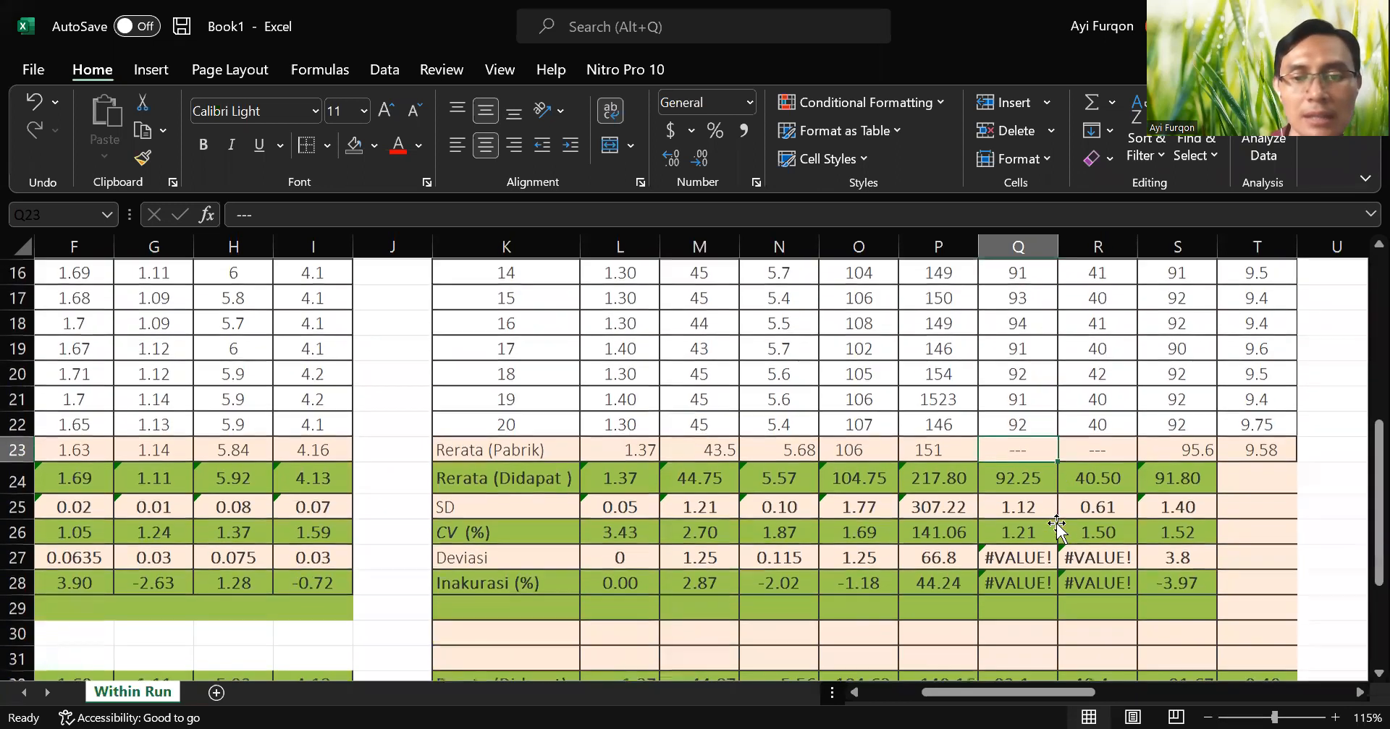
Inspect the LDL-C and HDL-C deviation and inaccuracy cells in Q27:R28 and the mean formulas in Q24 and R24.
{"action": "left_click", "coordinate": [1035, 556]}
{"action": "left_click_drag", "start_coordinate": [1035, 556], "coordinate": [1131, 580]}
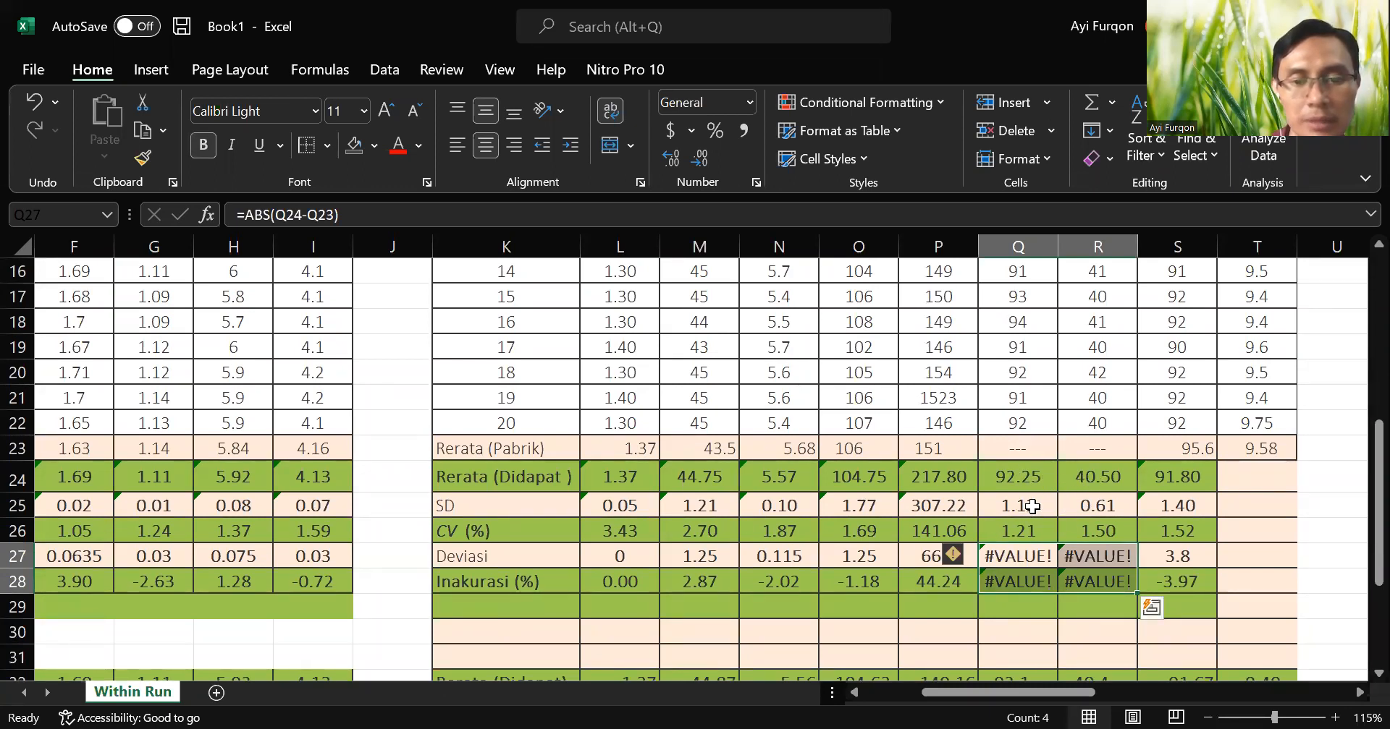
{"action": "left_click", "coordinate": [1096, 477]}
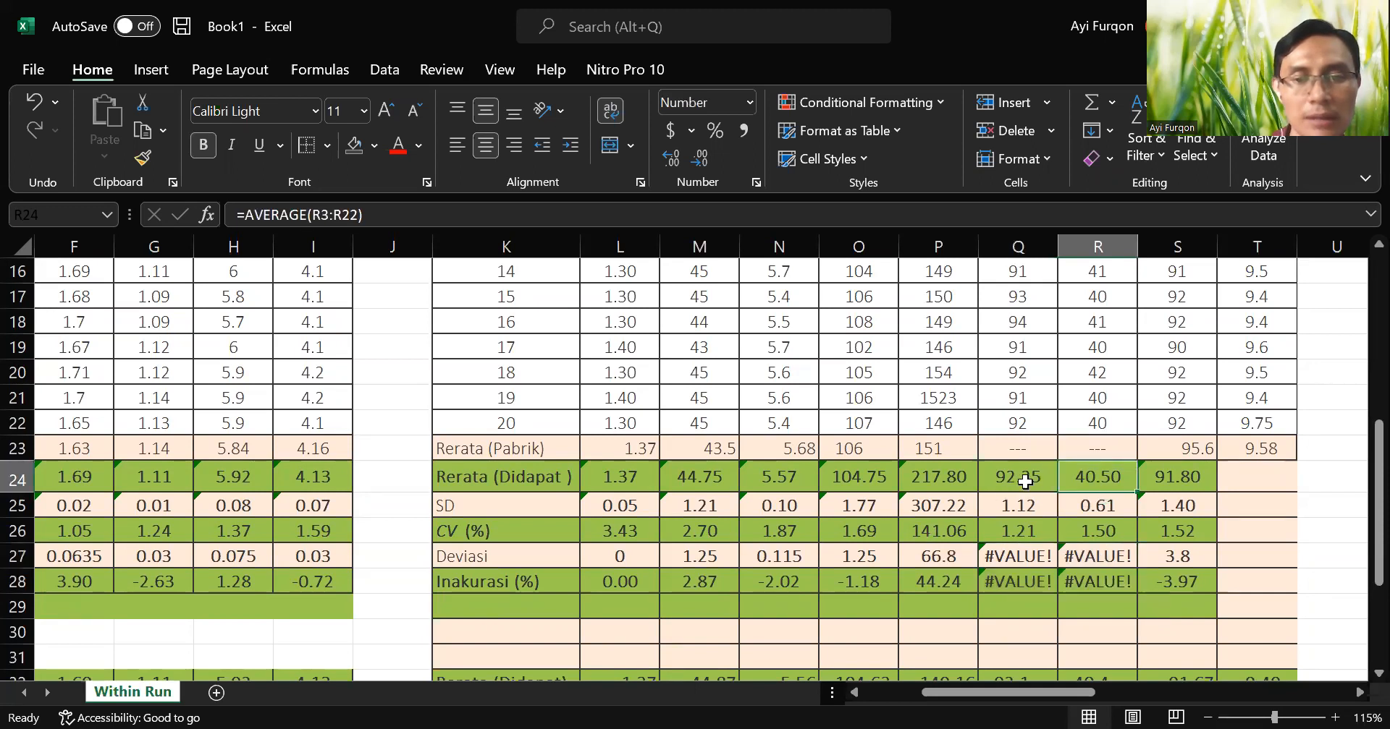
{"action": "left_click", "coordinate": [1037, 476]}
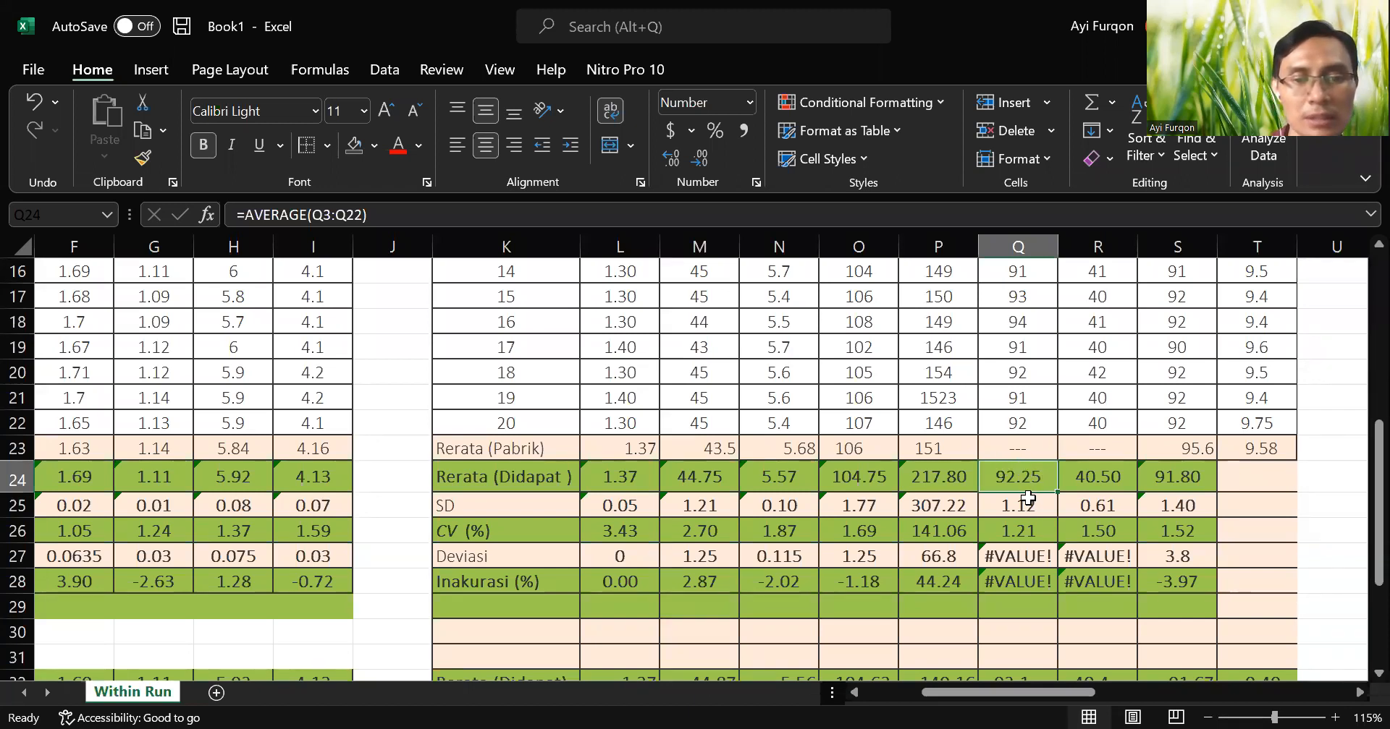
Check the LDL-C SD and CV formulas in Q25:Q26 against the LDL-C and HDL-C readings above them.
{"action": "left_click", "coordinate": [1027, 505]}
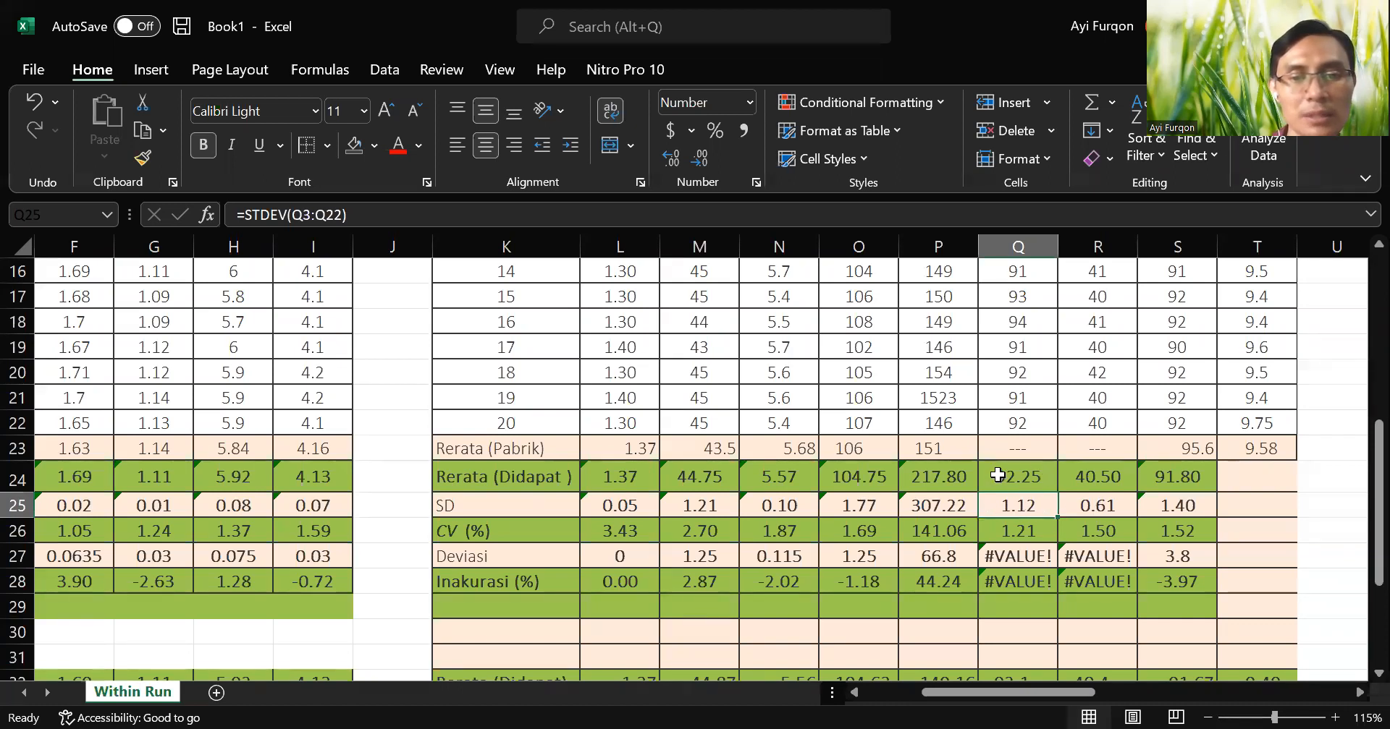
{"action": "scroll", "coordinate": [1035, 498], "scroll_direction": "up", "scroll_amount": 5}
{"action": "scroll", "coordinate": [1031, 506], "scroll_direction": "down", "scroll_amount": 5}
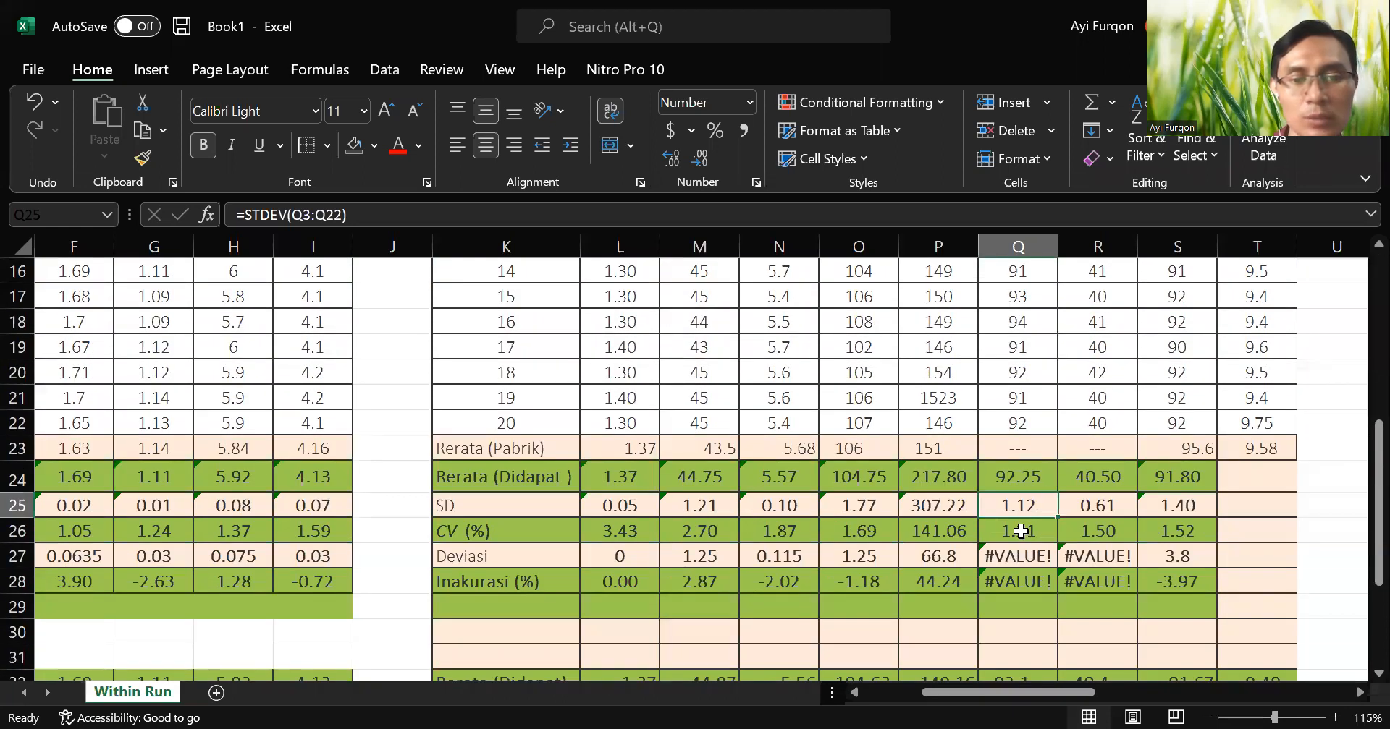
{"action": "left_click", "coordinate": [1022, 533]}
{"action": "left_click", "coordinate": [1025, 505]}
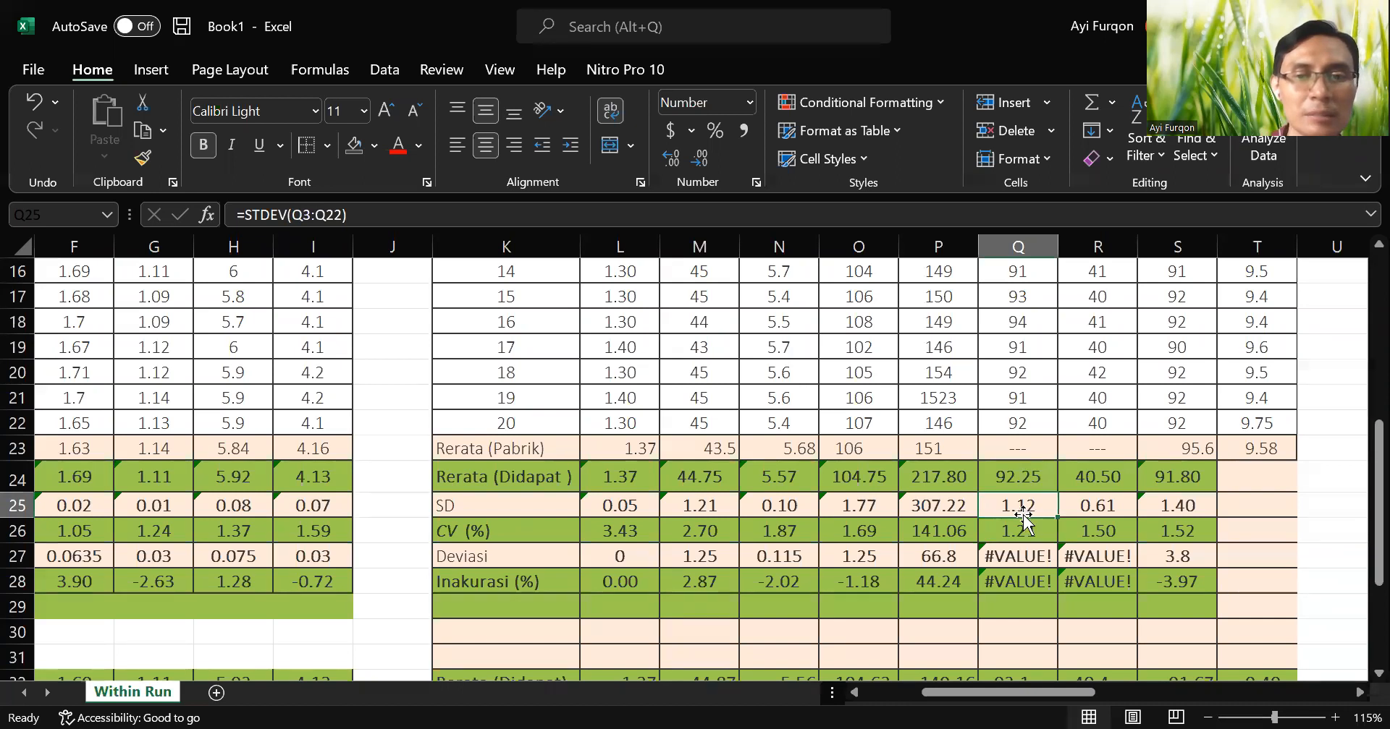
{"action": "scroll", "coordinate": [1024, 517], "scroll_direction": "up", "scroll_amount": 5}
{"action": "left_click_drag", "start_coordinate": [1104, 298], "coordinate": [1058, 700]}
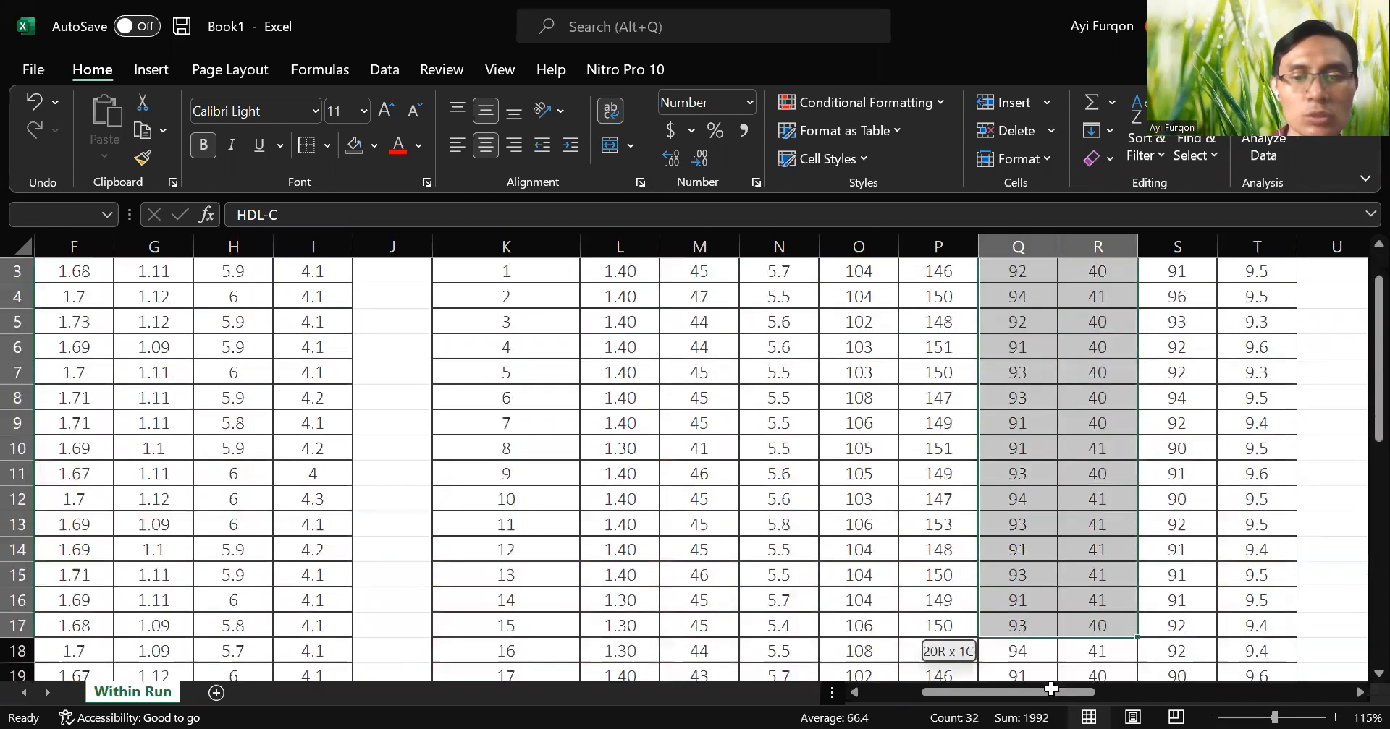
{"action": "scroll", "coordinate": [1022, 597], "scroll_direction": "down", "scroll_amount": 2}
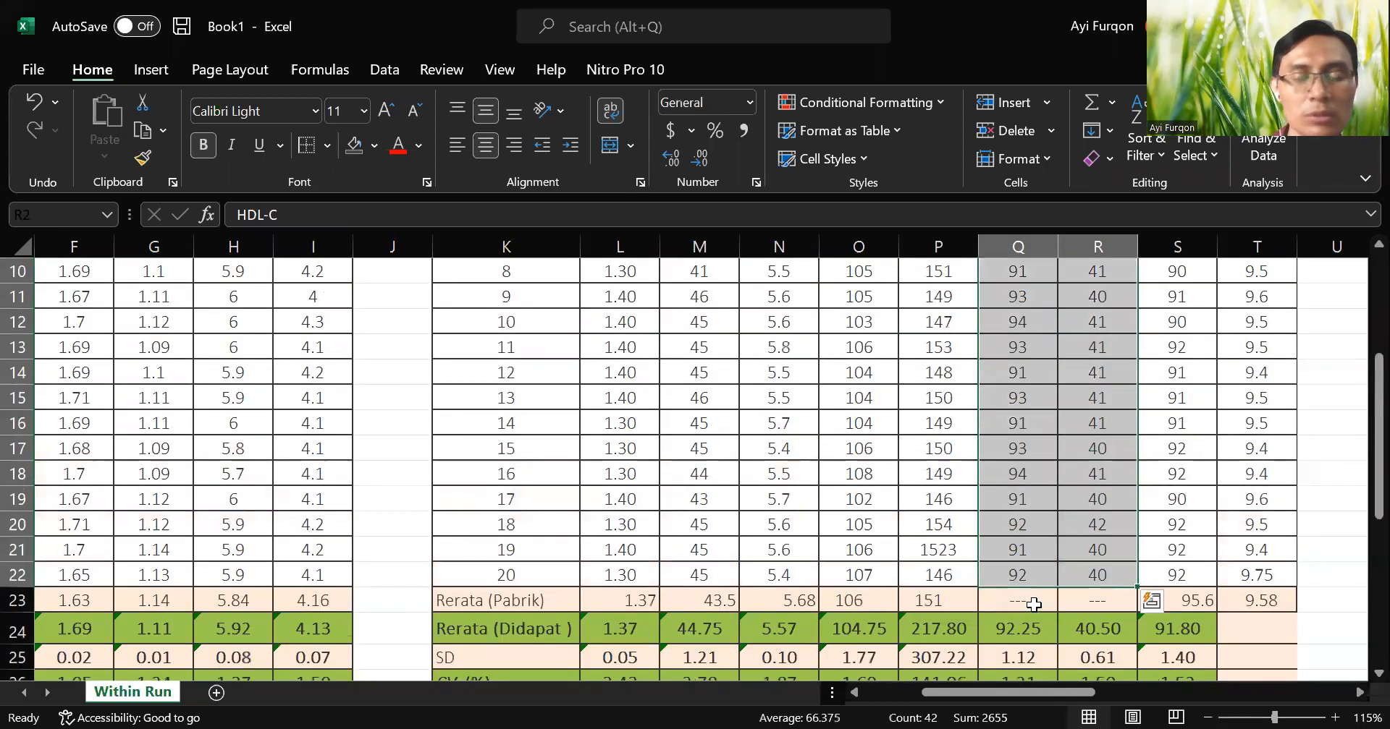
Set the LDL-C manufacturer's mean in Q23 to 0.
{"action": "left_click", "coordinate": [1026, 610]}
{"action": "scroll", "coordinate": [1100, 606], "scroll_direction": "down", "scroll_amount": 2}
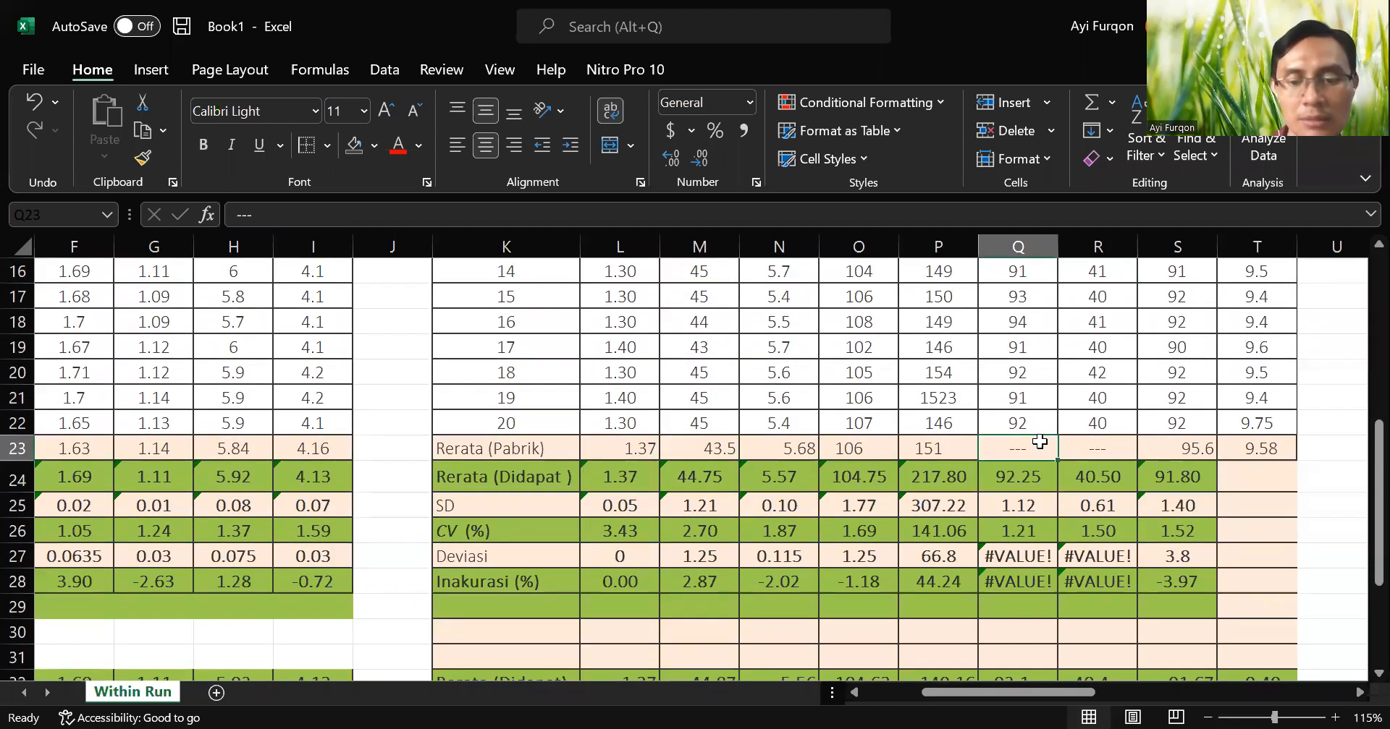
{"action": "type", "text": "0"}
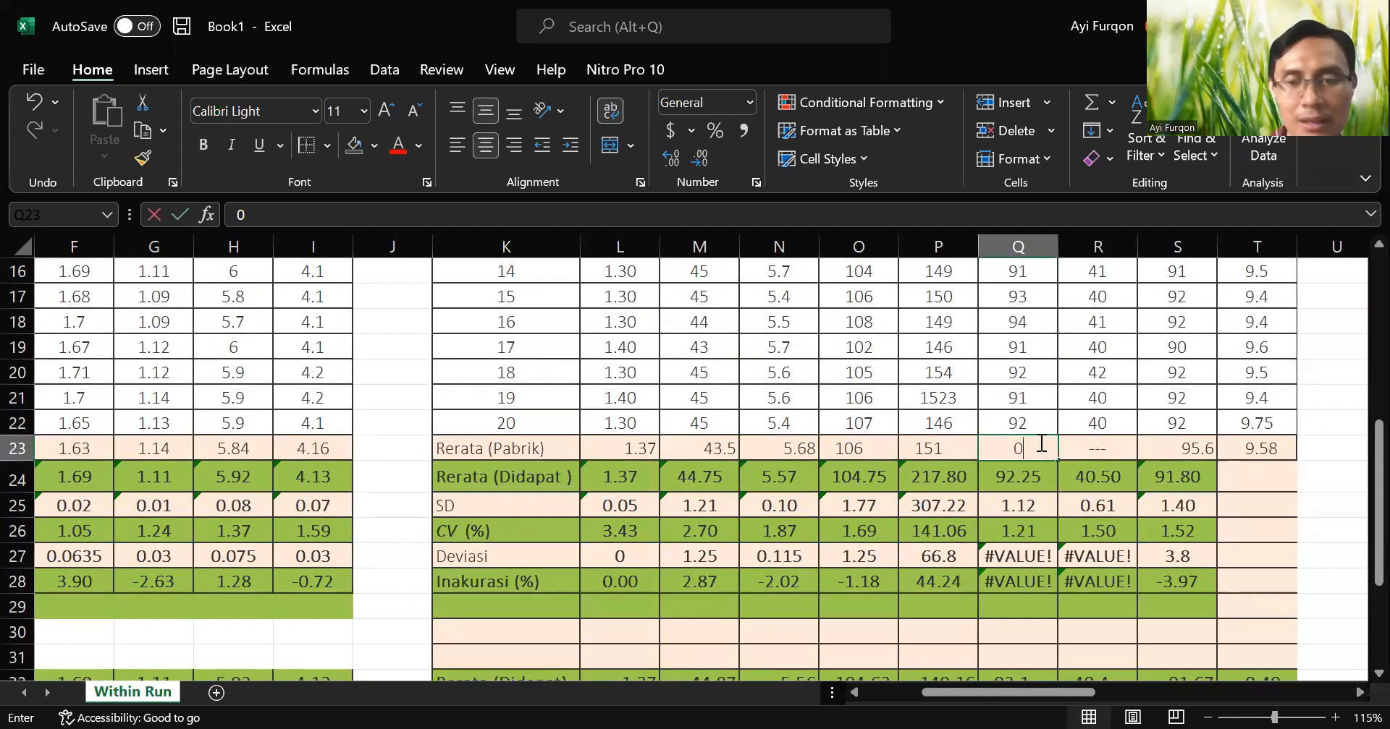
{"action": "key", "text": "Return"}
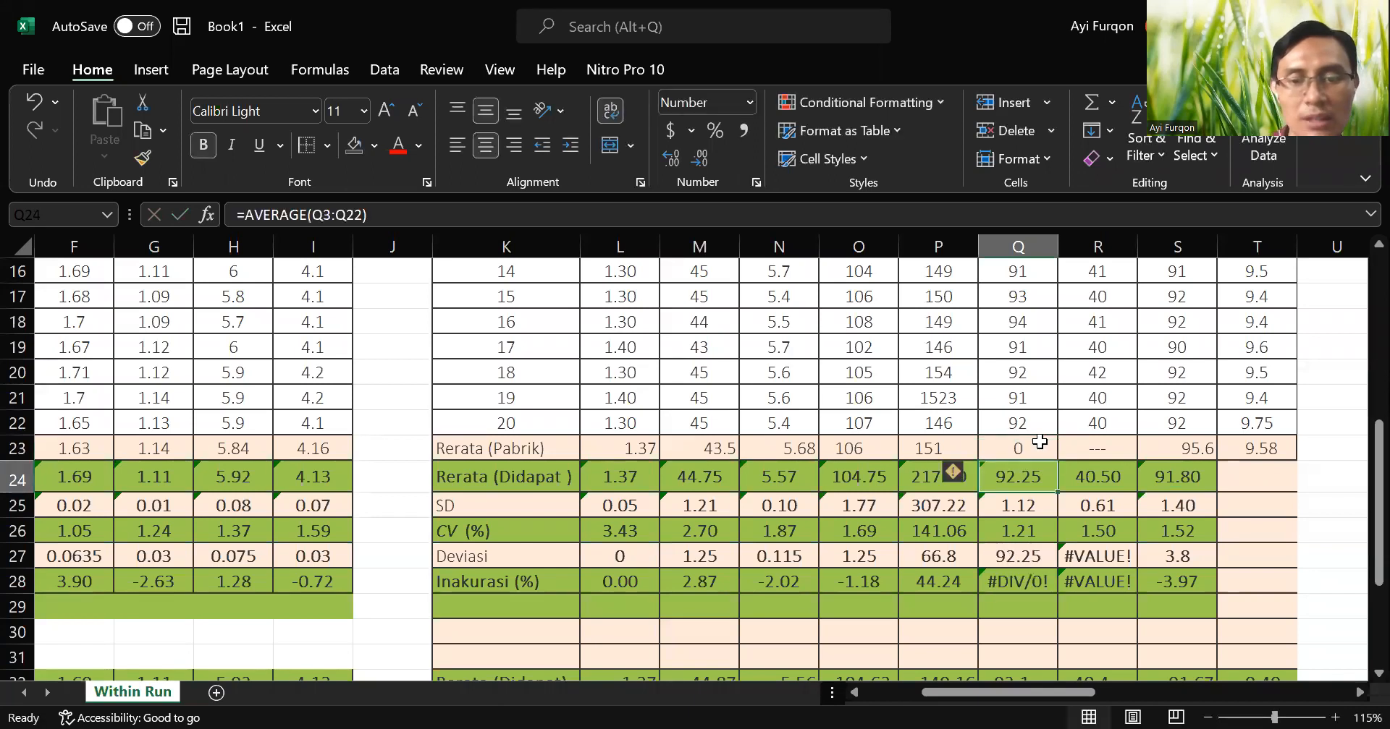
Clear Q23 and try to enter --- in it, then undo the changes back to its original entry.
{"action": "left_click", "coordinate": [1040, 441]}
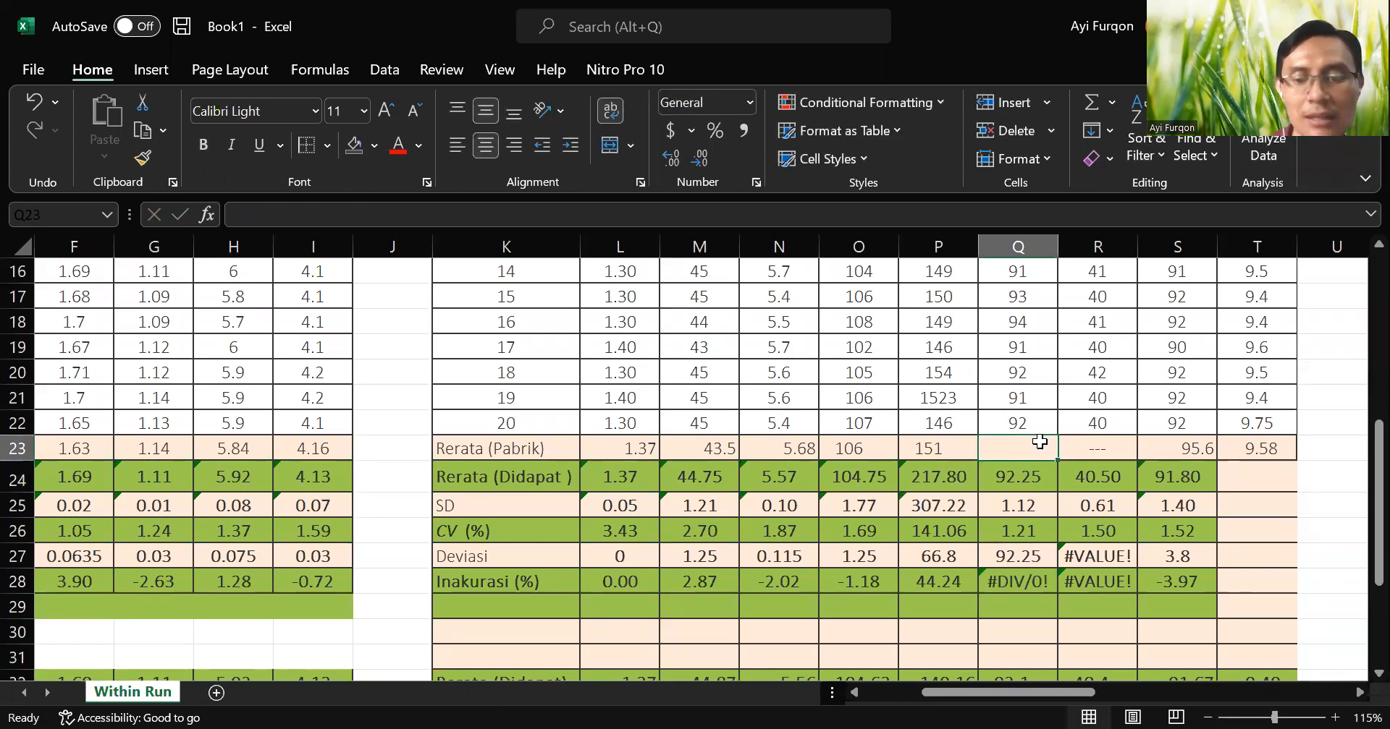
{"action": "type", "text": "---"}
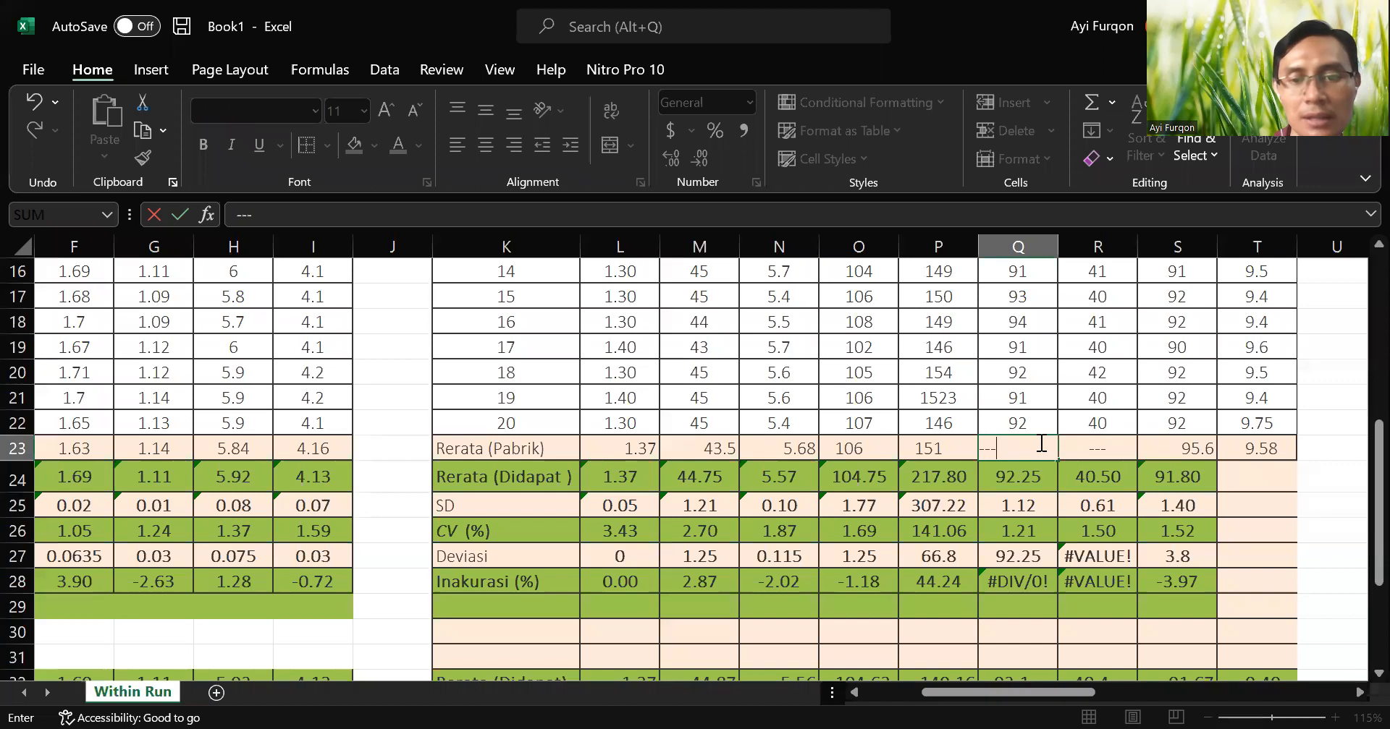
{"action": "key", "text": "Return"}
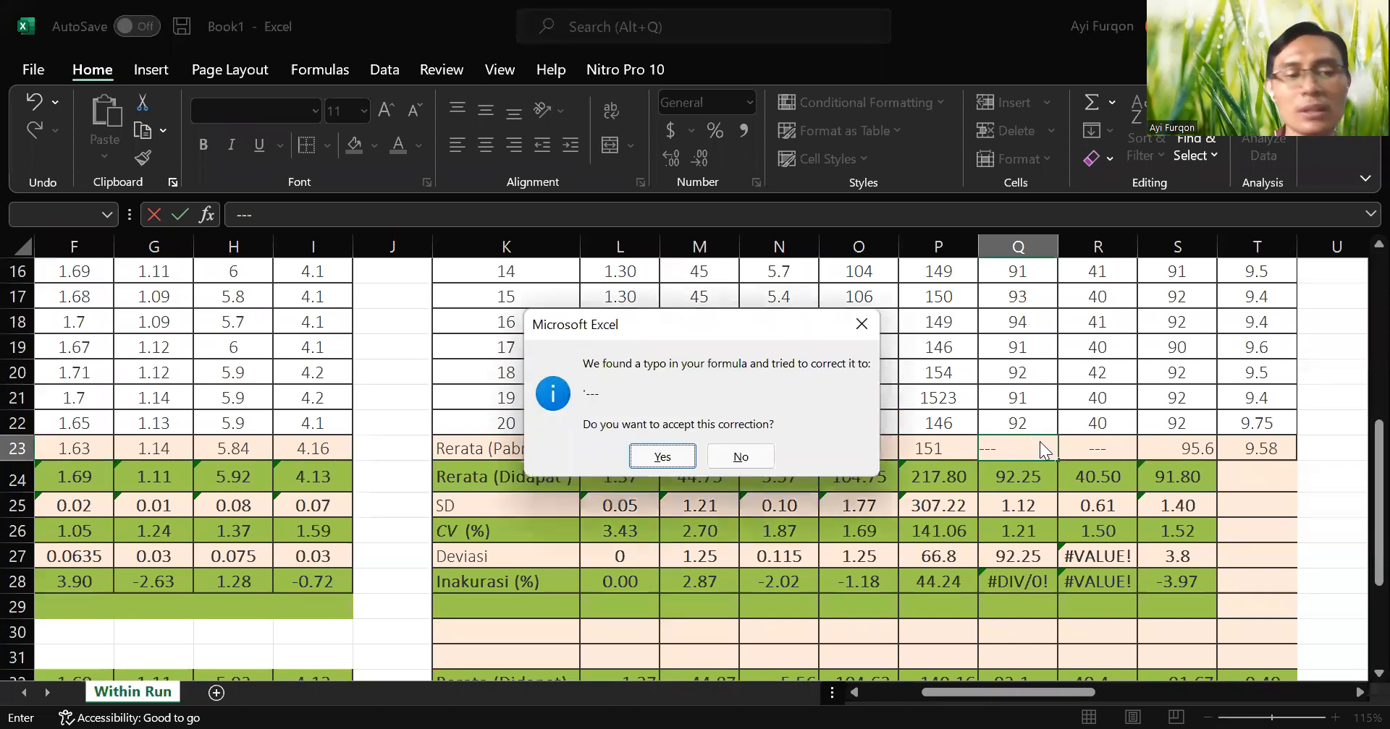
{"action": "key", "text": "Escape"}
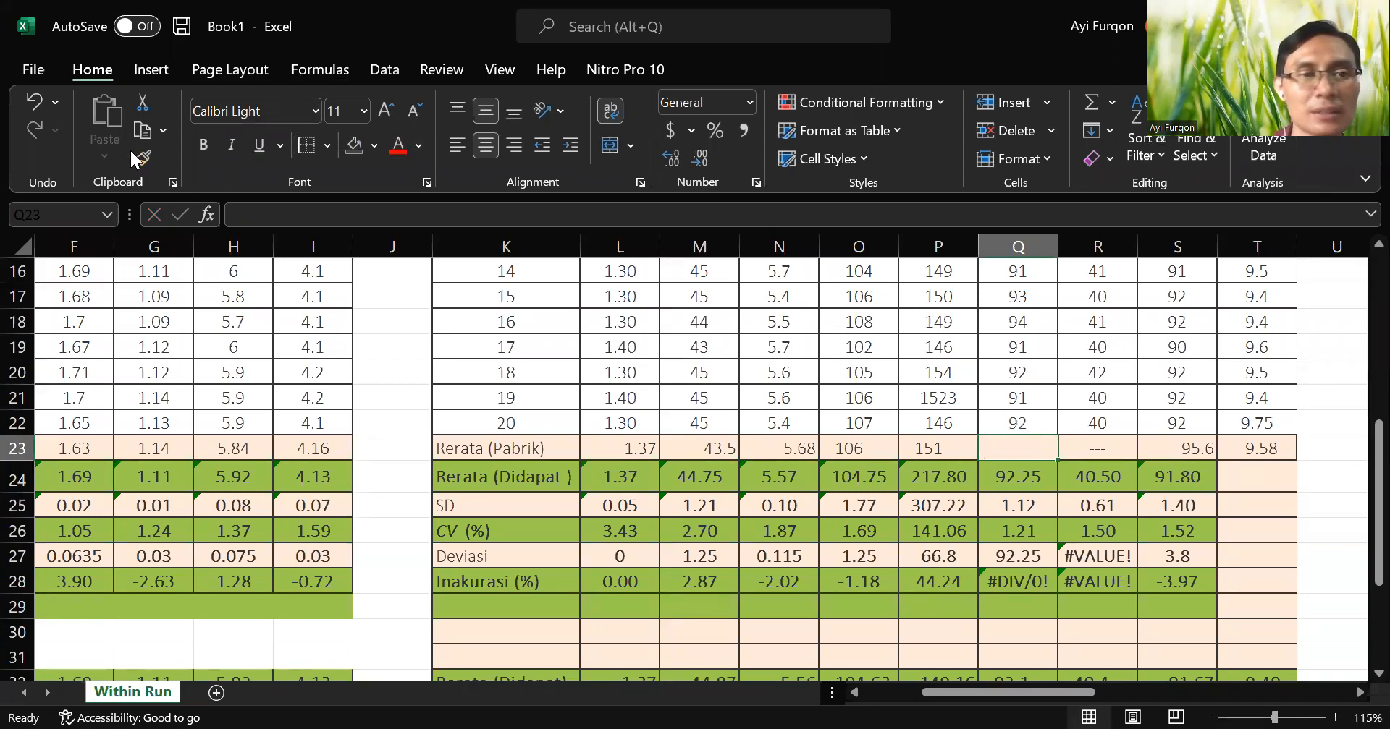
{"action": "left_click", "coordinate": [27, 110]}
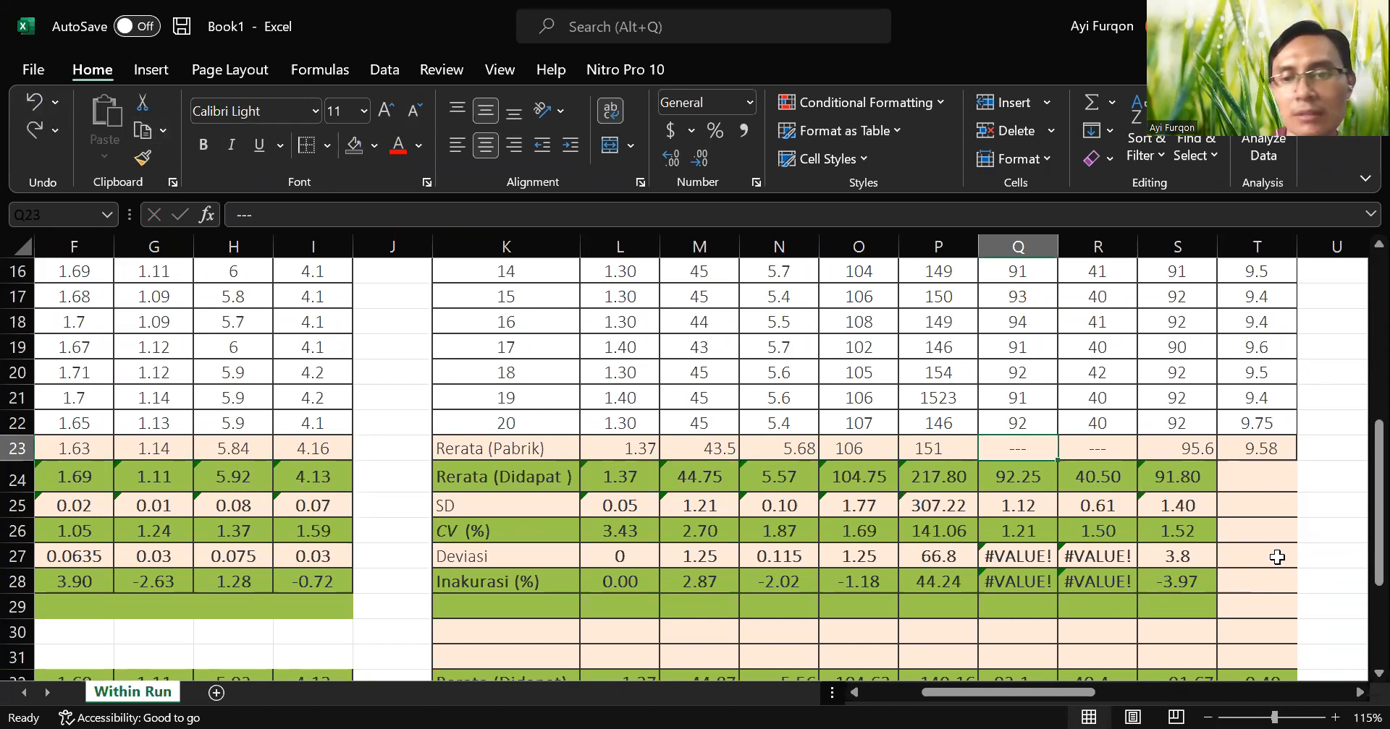
Extend the TG formulas in S24:S28 to the Ca(ARS) column, T24:T28.
{"action": "left_click_drag", "start_coordinate": [1192, 473], "coordinate": [1282, 590]}
{"action": "left_click", "coordinate": [945, 634]}
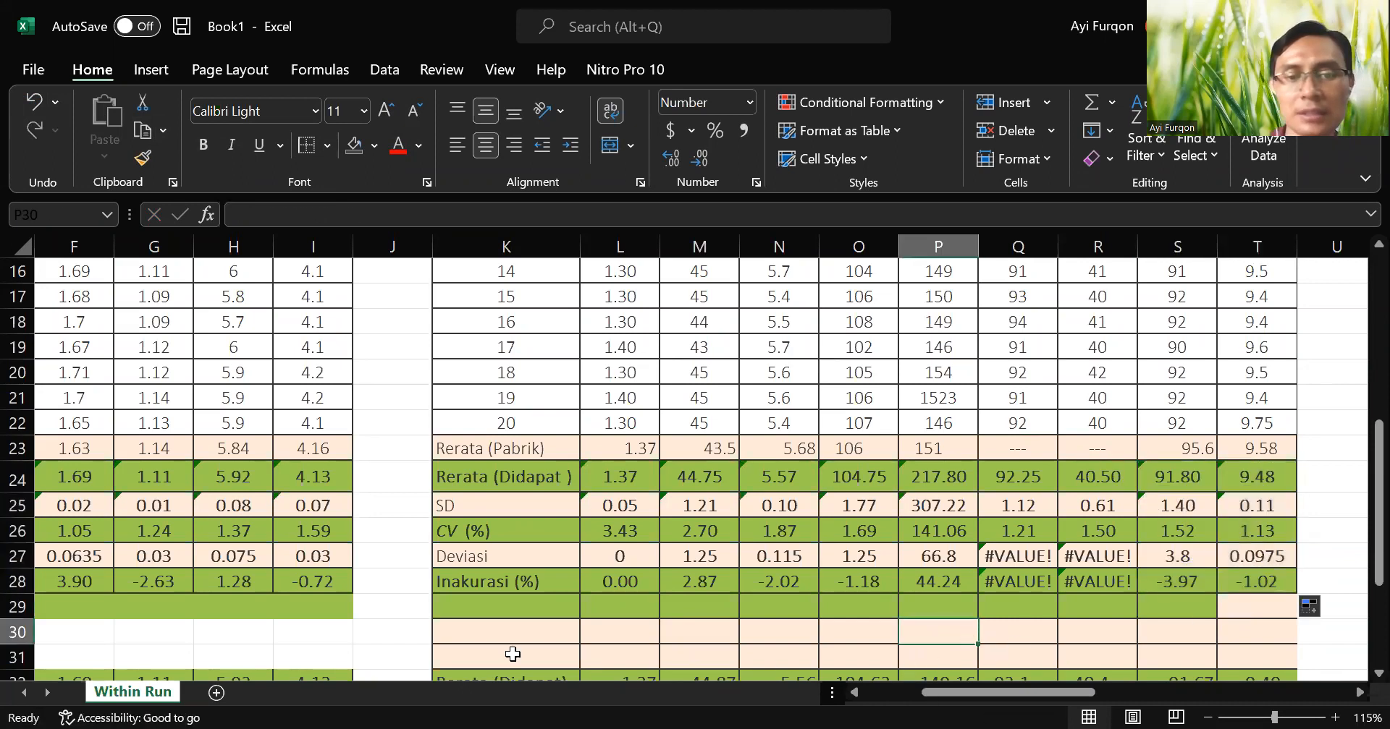
{"action": "left_click", "coordinate": [520, 614]}
Apply all borders to the Tea and Sigma metrik rows of the first table, A29:I30.
{"action": "left_click_drag", "start_coordinate": [1005, 689], "coordinate": [887, 692]}
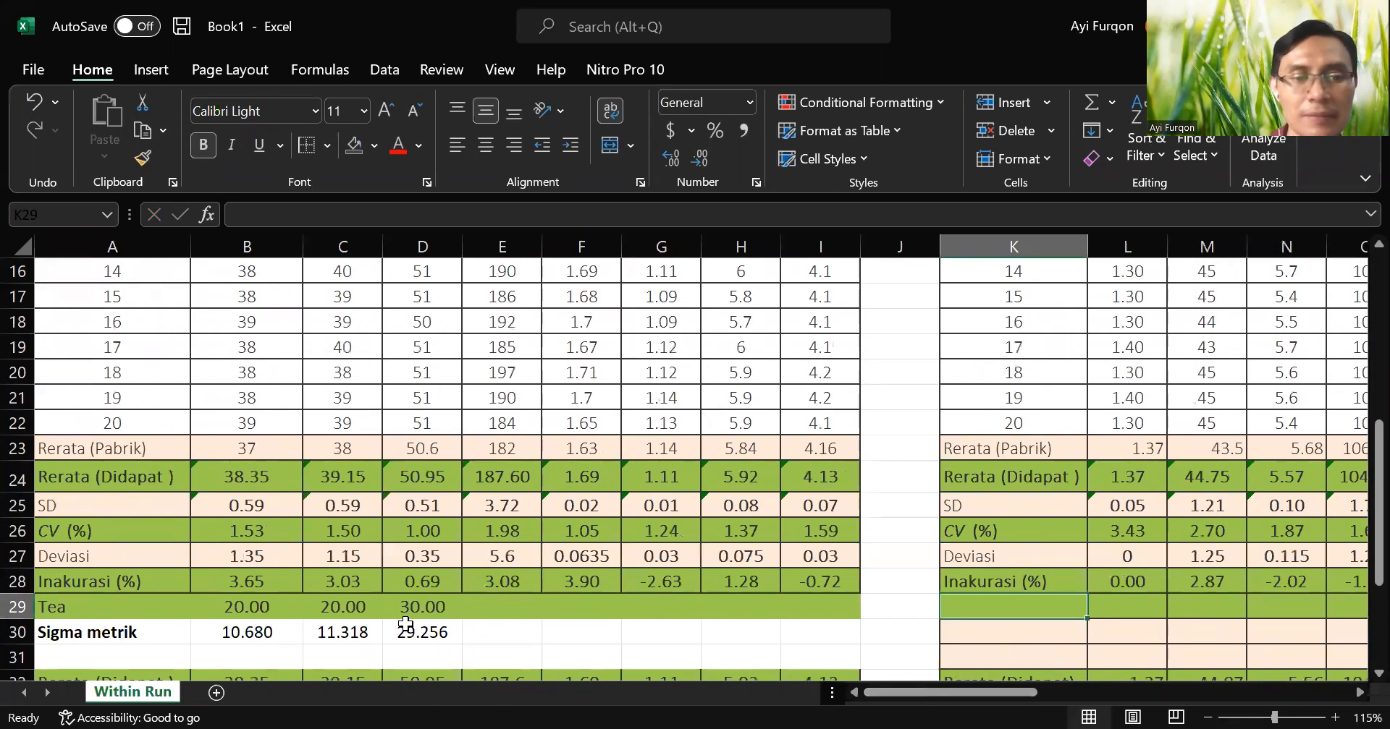
{"action": "left_click", "coordinate": [119, 603]}
{"action": "left_click_drag", "start_coordinate": [118, 602], "coordinate": [839, 633]}
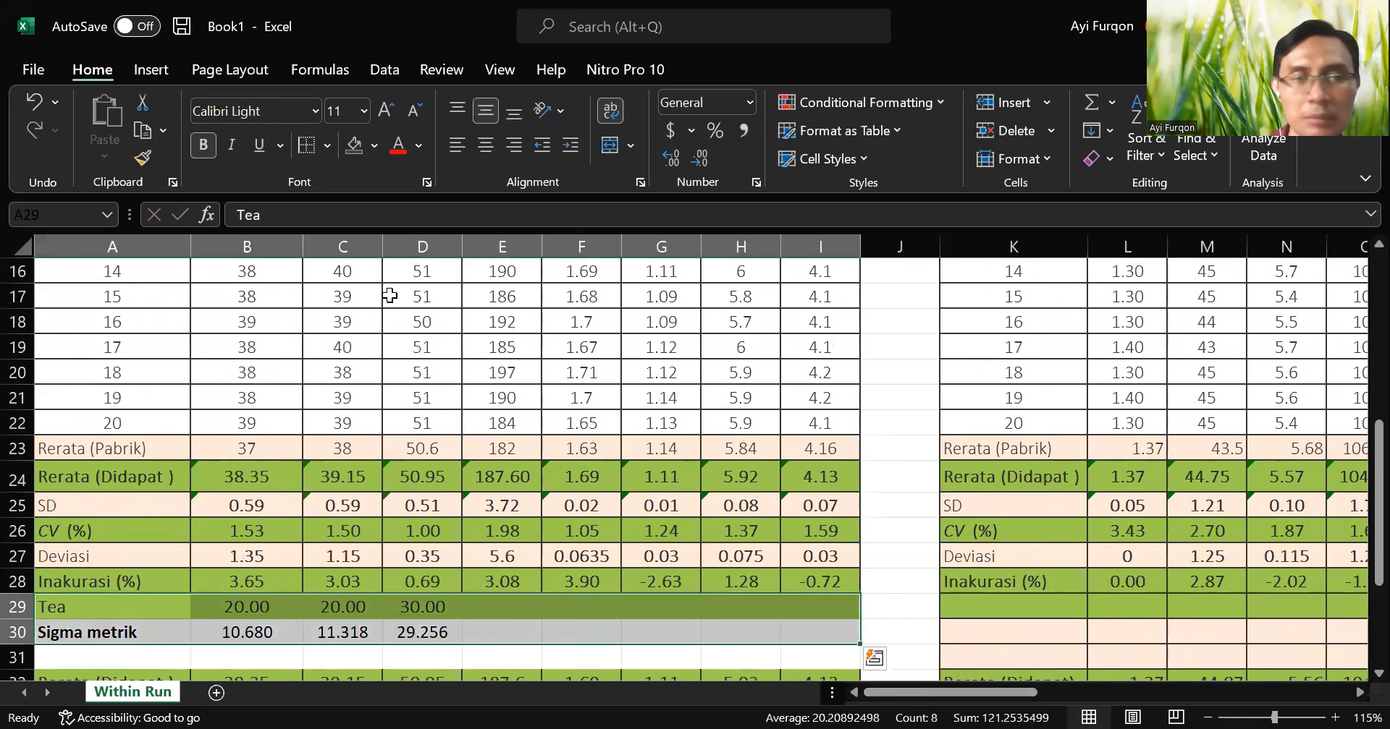
{"action": "left_click", "coordinate": [327, 145]}
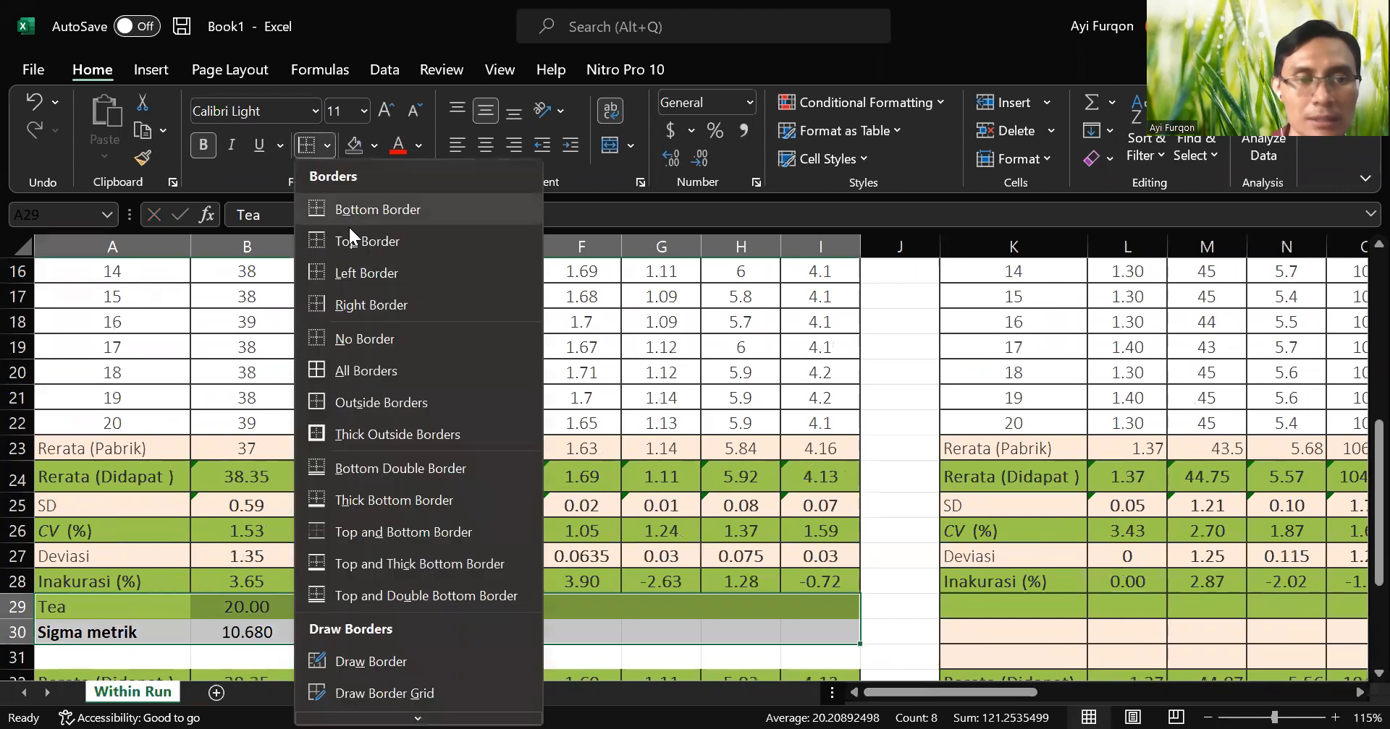
{"action": "left_click", "coordinate": [388, 354]}
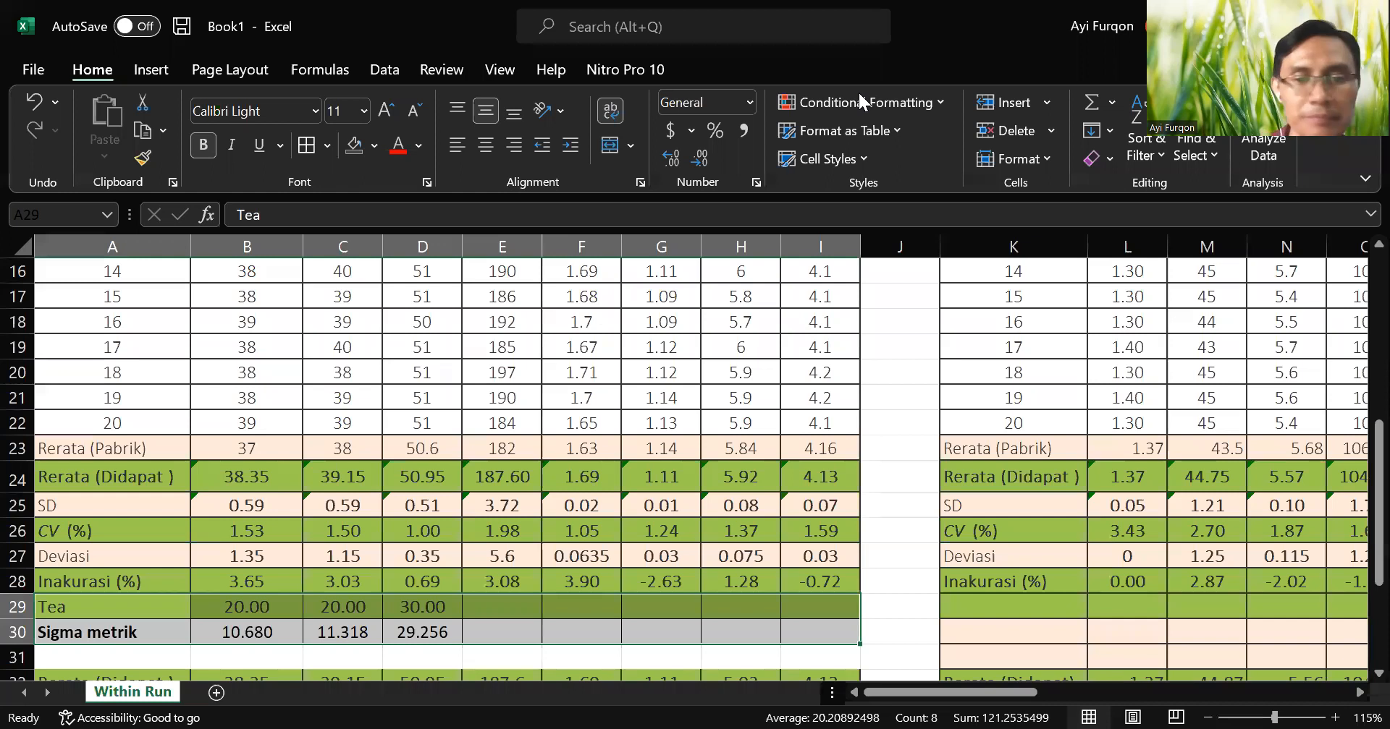
Review the BUN inaccuracy formula in M28 and compare its result with the reference block value in M36.
{"action": "left_click_drag", "start_coordinate": [943, 694], "coordinate": [1068, 671]}
{"action": "scroll", "coordinate": [689, 534], "scroll_direction": "down", "scroll_amount": 3}
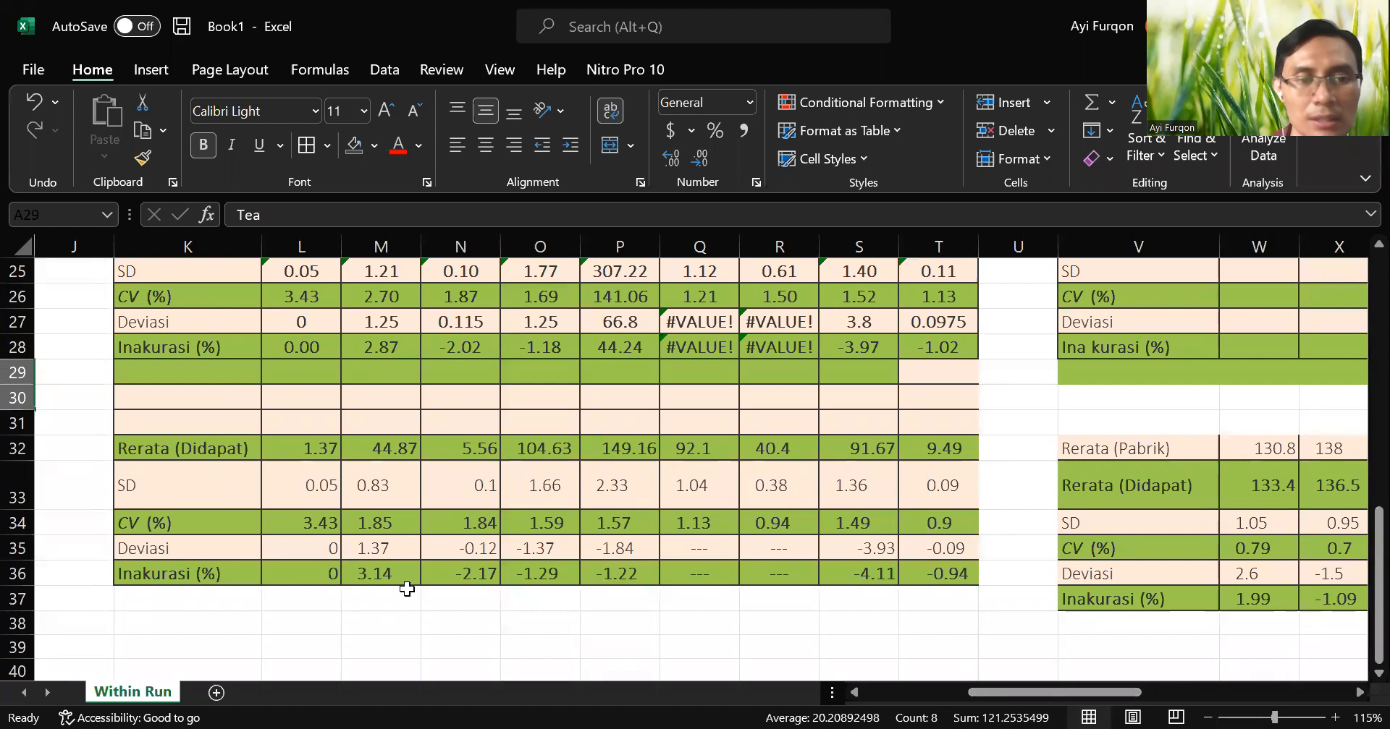
{"action": "left_click", "coordinate": [389, 346]}
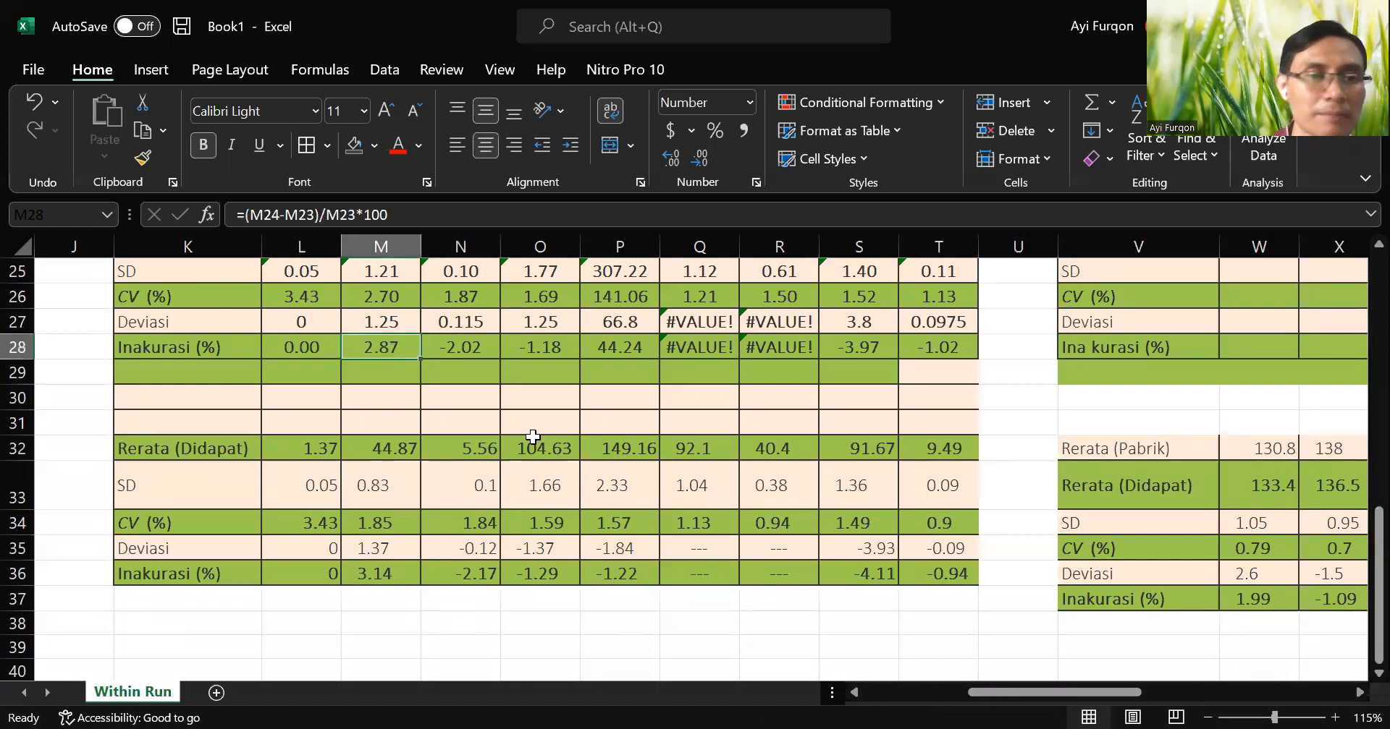
{"action": "scroll", "coordinate": [533, 437], "scroll_direction": "up", "scroll_amount": 4}
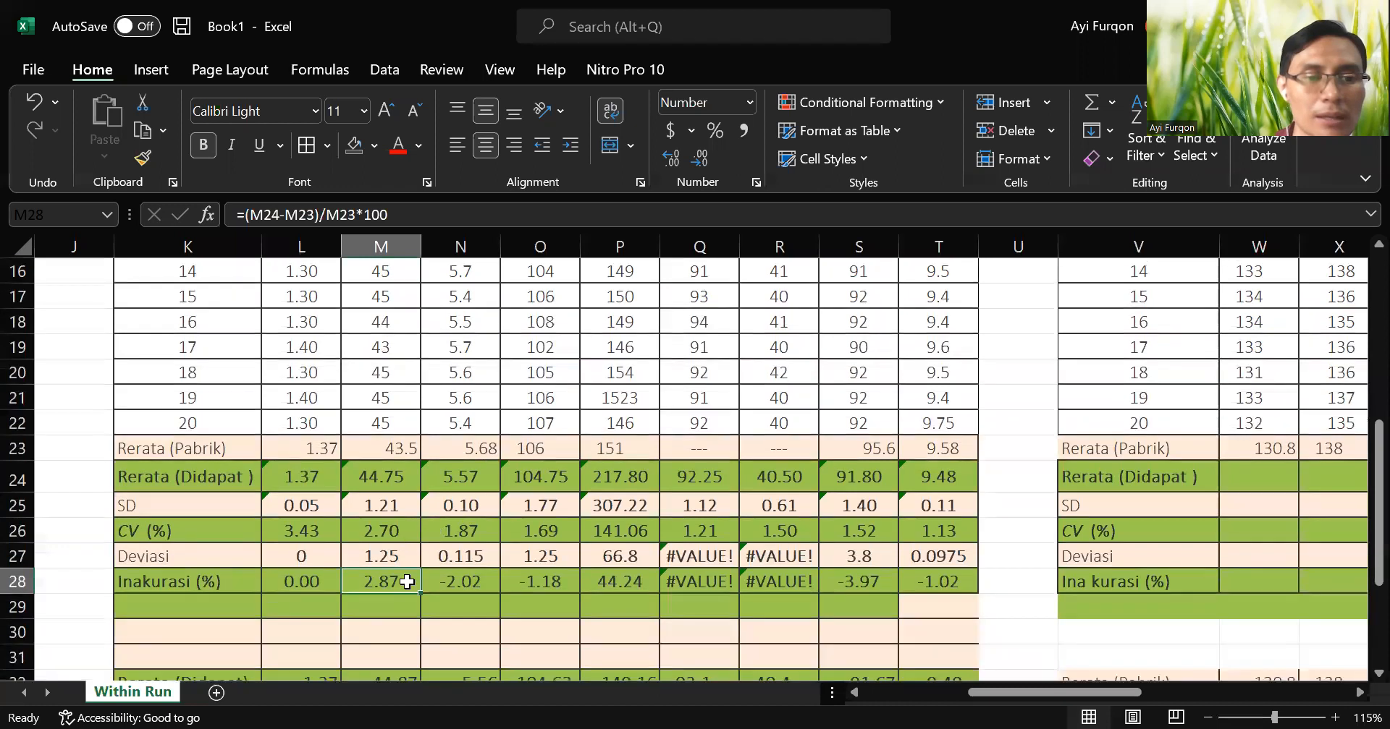
{"action": "double_click", "coordinate": [390, 617]}
{"action": "scroll", "coordinate": [766, 567], "scroll_direction": "up", "scroll_amount": 2}
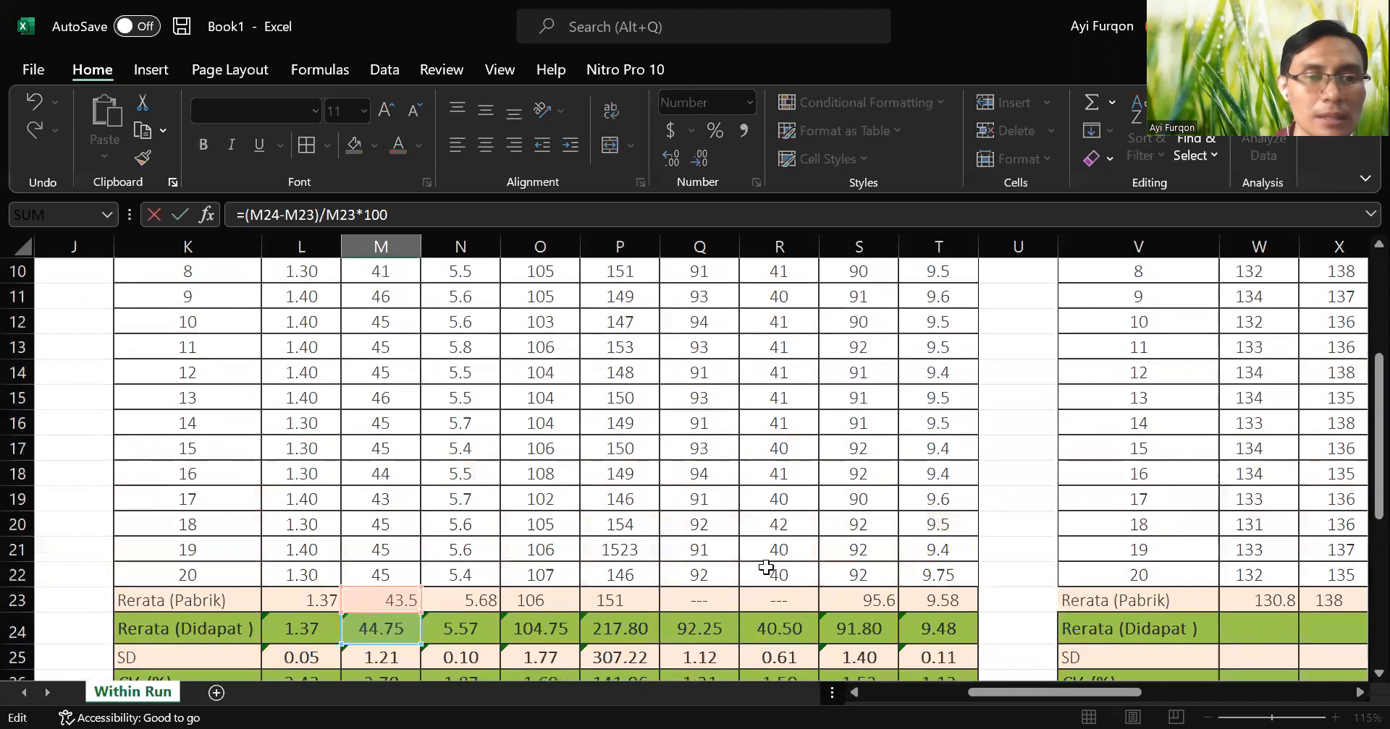
{"action": "scroll", "coordinate": [766, 568], "scroll_direction": "up", "scroll_amount": 3}
{"action": "scroll", "coordinate": [766, 568], "scroll_direction": "down", "scroll_amount": 6}
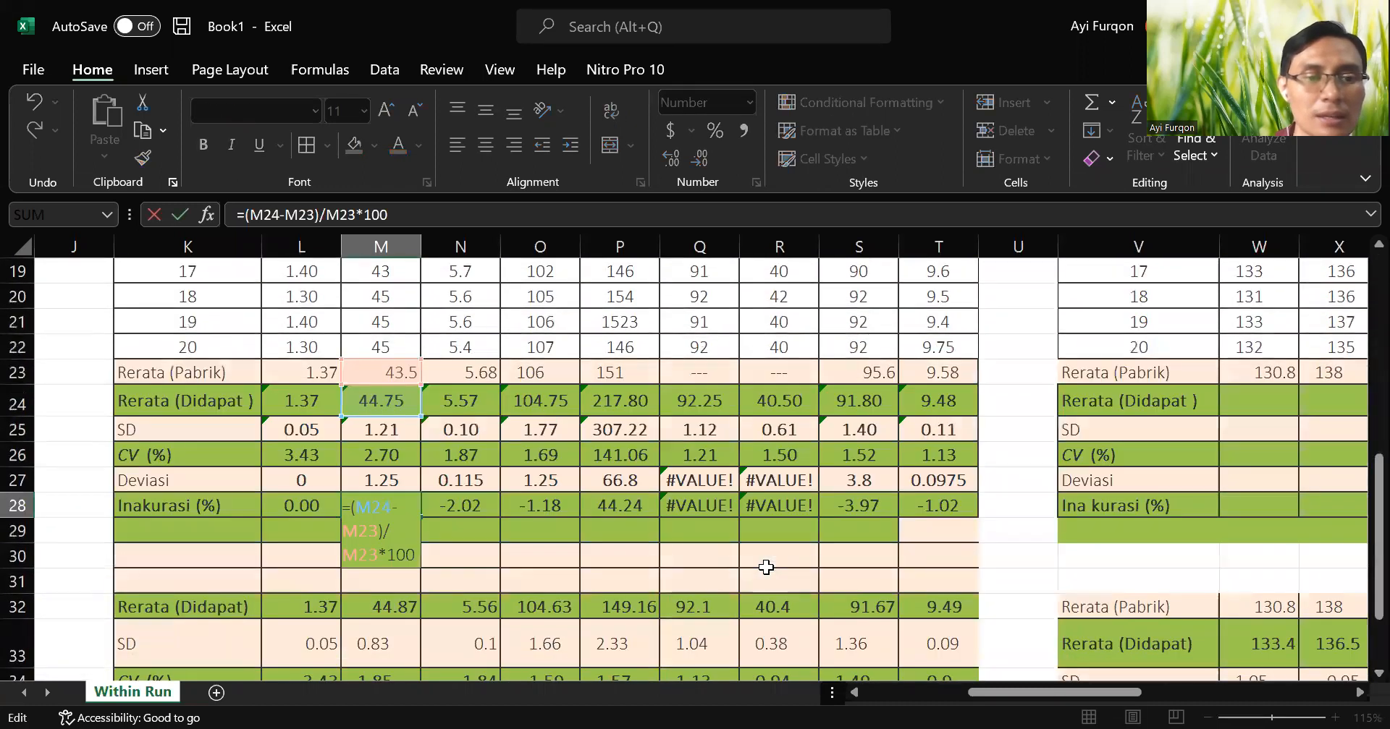
{"action": "scroll", "coordinate": [765, 567], "scroll_direction": "down", "scroll_amount": 3}
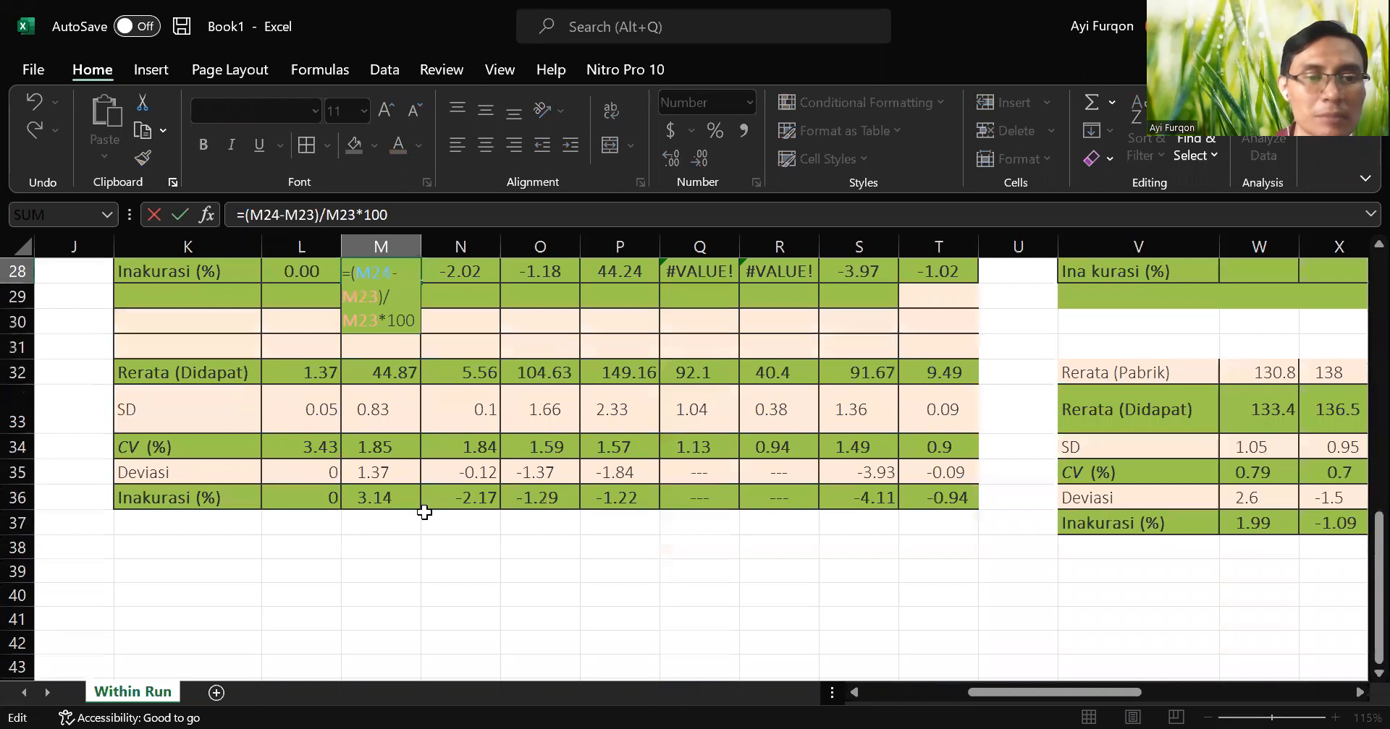
{"action": "scroll", "coordinate": [424, 512], "scroll_direction": "up", "scroll_amount": 3}
{"action": "key", "text": "Return"}
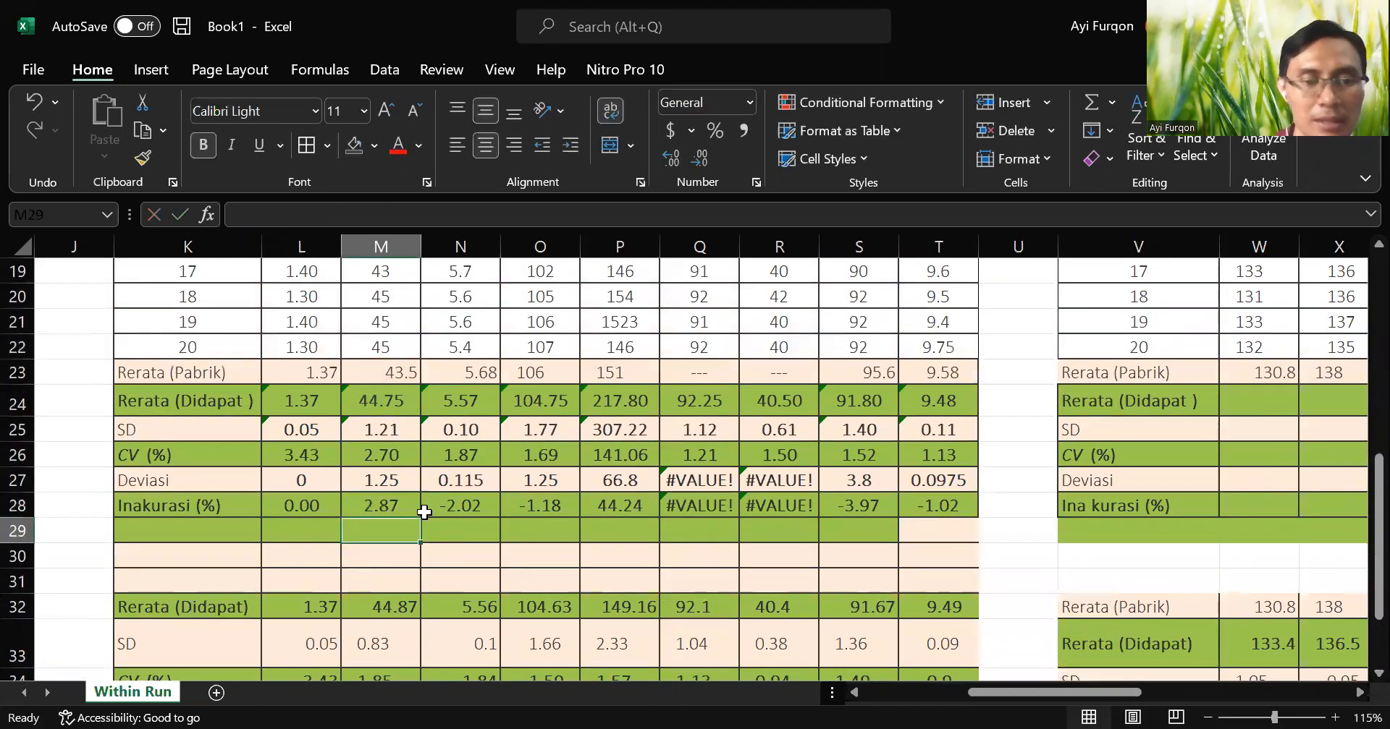
Check that the BUN average formula in M24 covers all the measurements in M3:M22.
{"action": "left_click", "coordinate": [402, 504]}
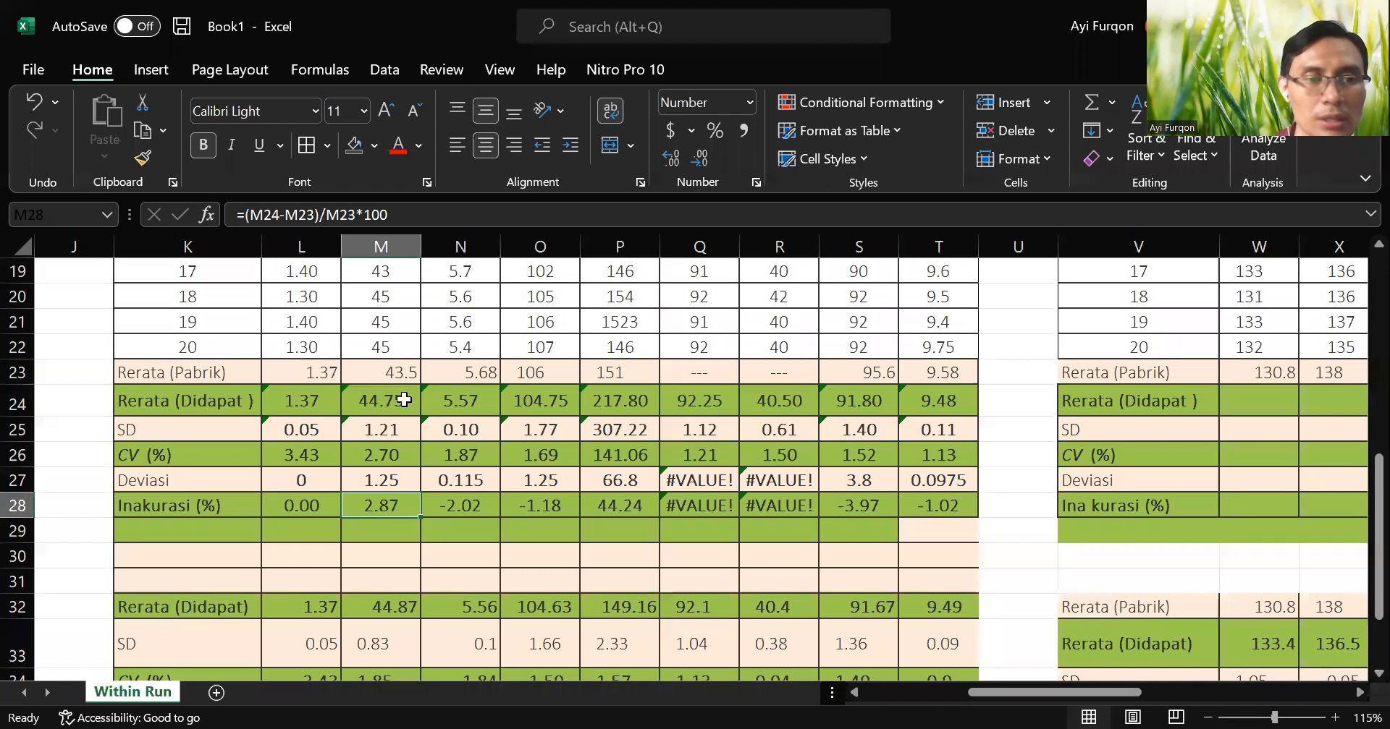
{"action": "double_click", "coordinate": [400, 400]}
{"action": "scroll", "coordinate": [655, 439], "scroll_direction": "up", "scroll_amount": 2}
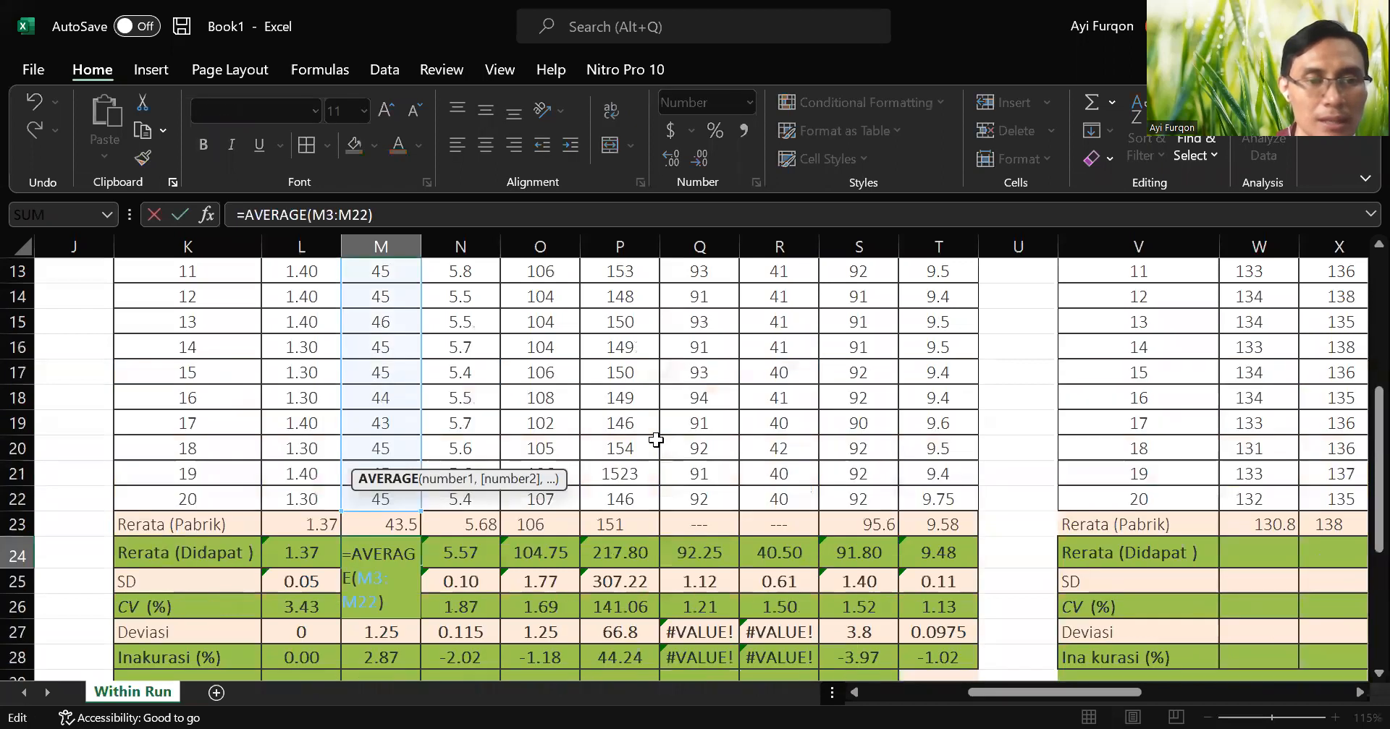
{"action": "scroll", "coordinate": [656, 439], "scroll_direction": "up", "scroll_amount": 4}
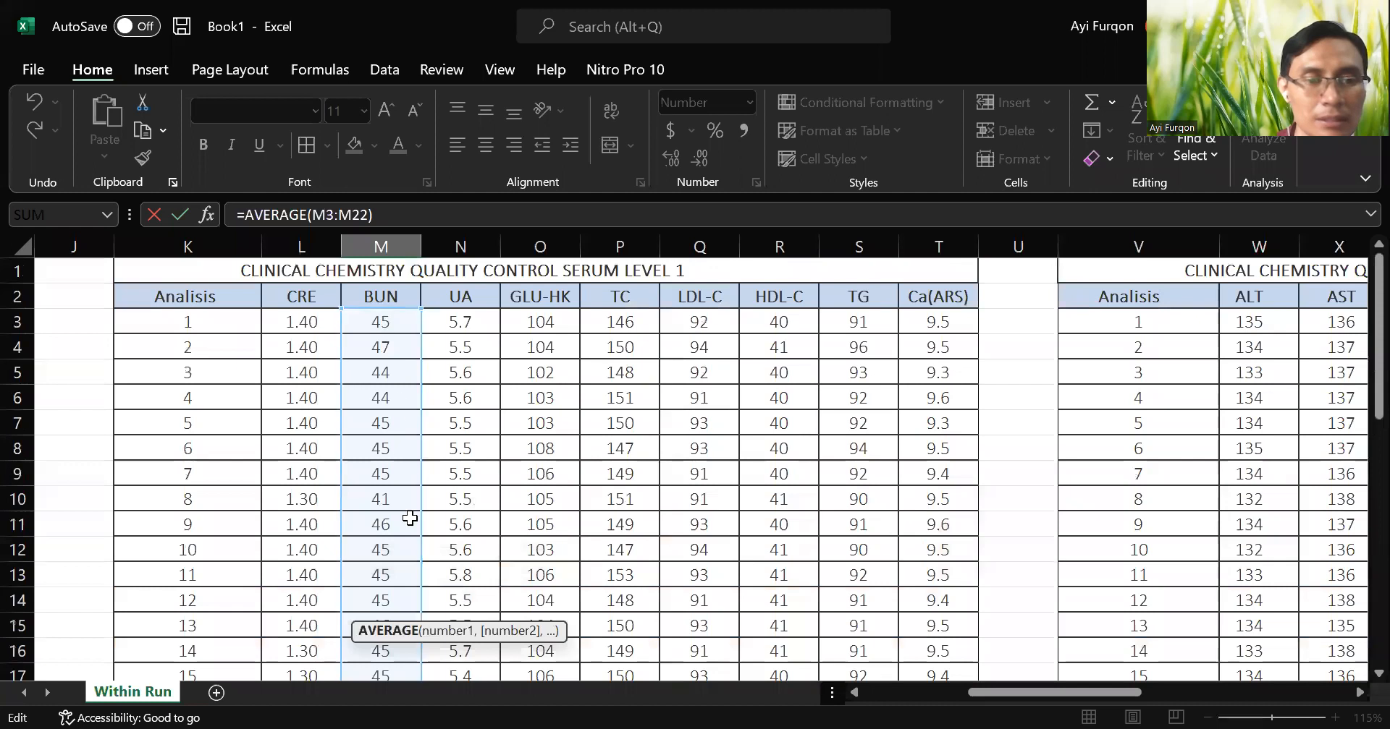
{"action": "scroll", "coordinate": [410, 520], "scroll_direction": "down", "scroll_amount": 2}
{"action": "scroll", "coordinate": [410, 520], "scroll_direction": "down", "scroll_amount": 1}
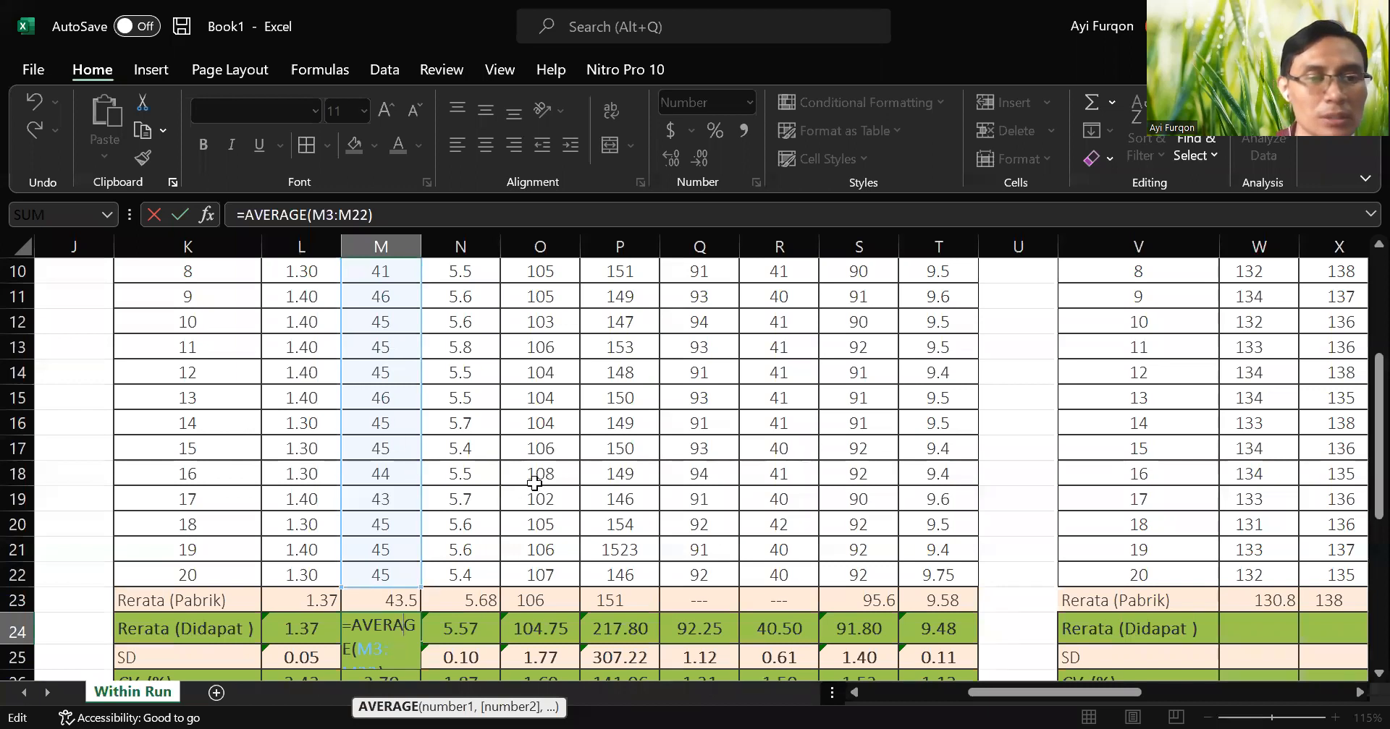
{"action": "scroll", "coordinate": [534, 483], "scroll_direction": "down", "scroll_amount": 2}
{"action": "scroll", "coordinate": [534, 484], "scroll_direction": "down", "scroll_amount": 1}
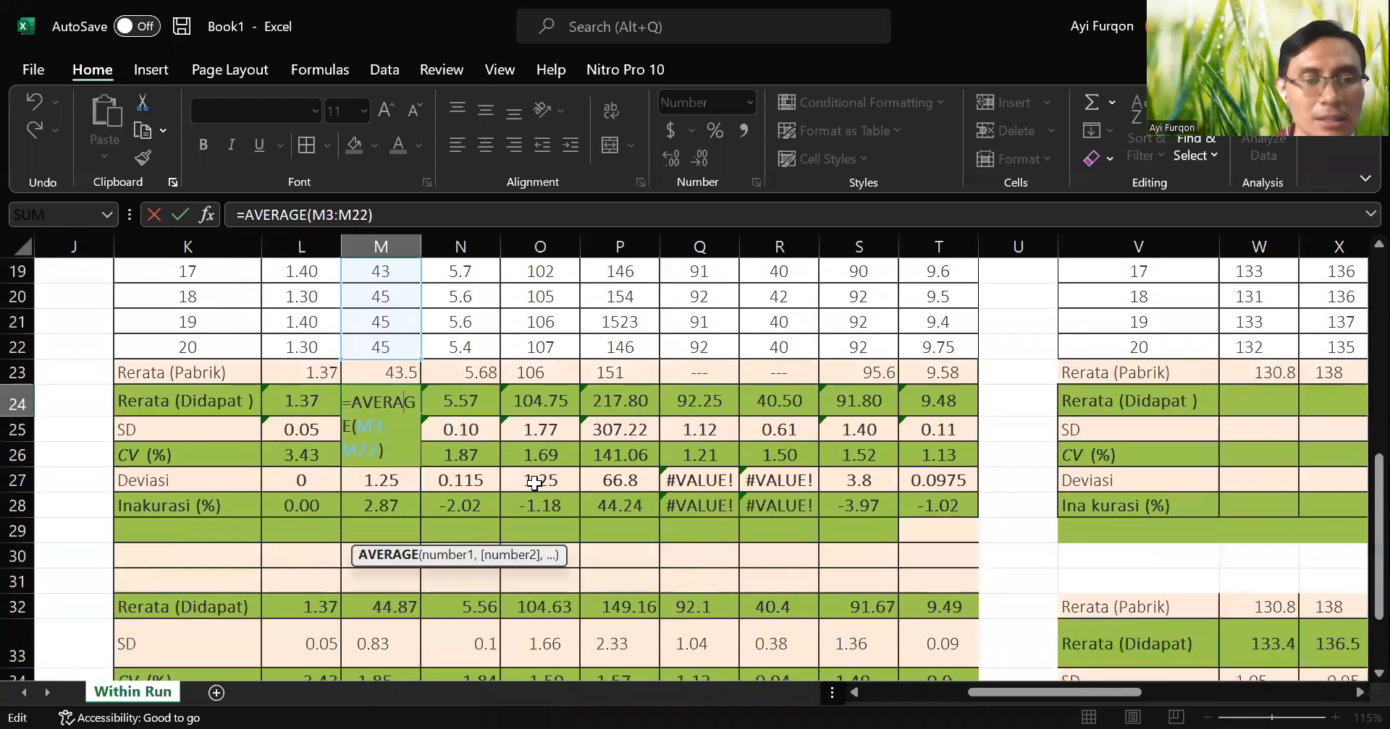
{"action": "key", "text": "Return"}
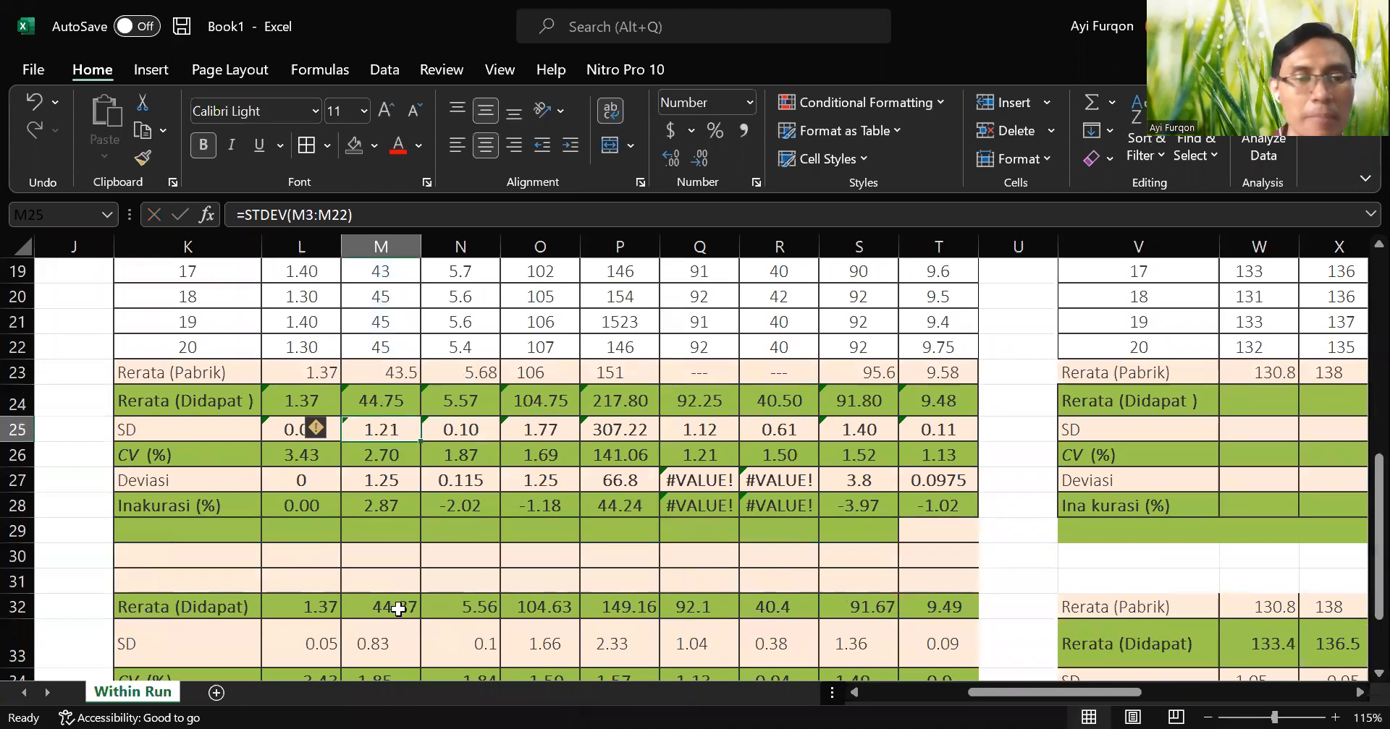
Compare the BUN inaccuracy in M28 with the reference block's inaccuracy in M36.
{"action": "left_click", "coordinate": [391, 507]}
{"action": "scroll", "coordinate": [430, 544], "scroll_direction": "down", "scroll_amount": 2}
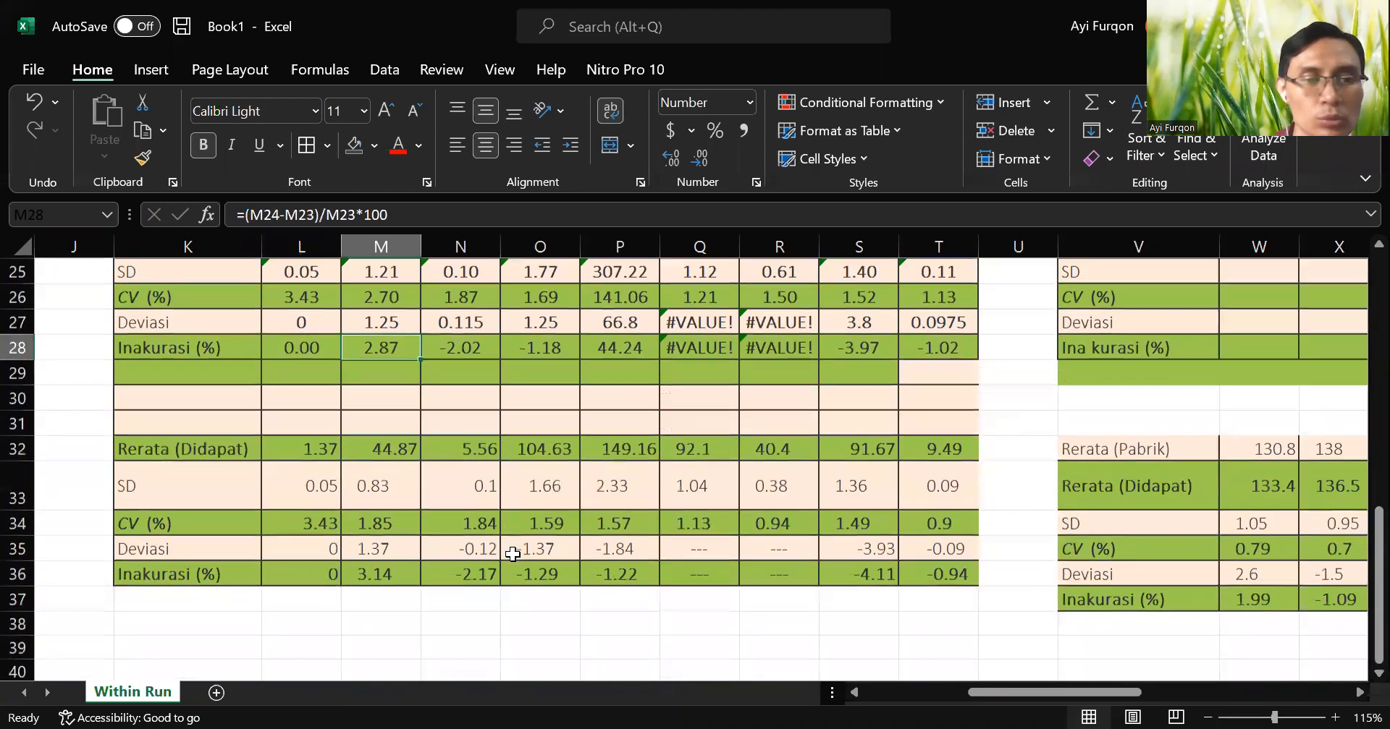
{"action": "left_click", "coordinate": [388, 579]}
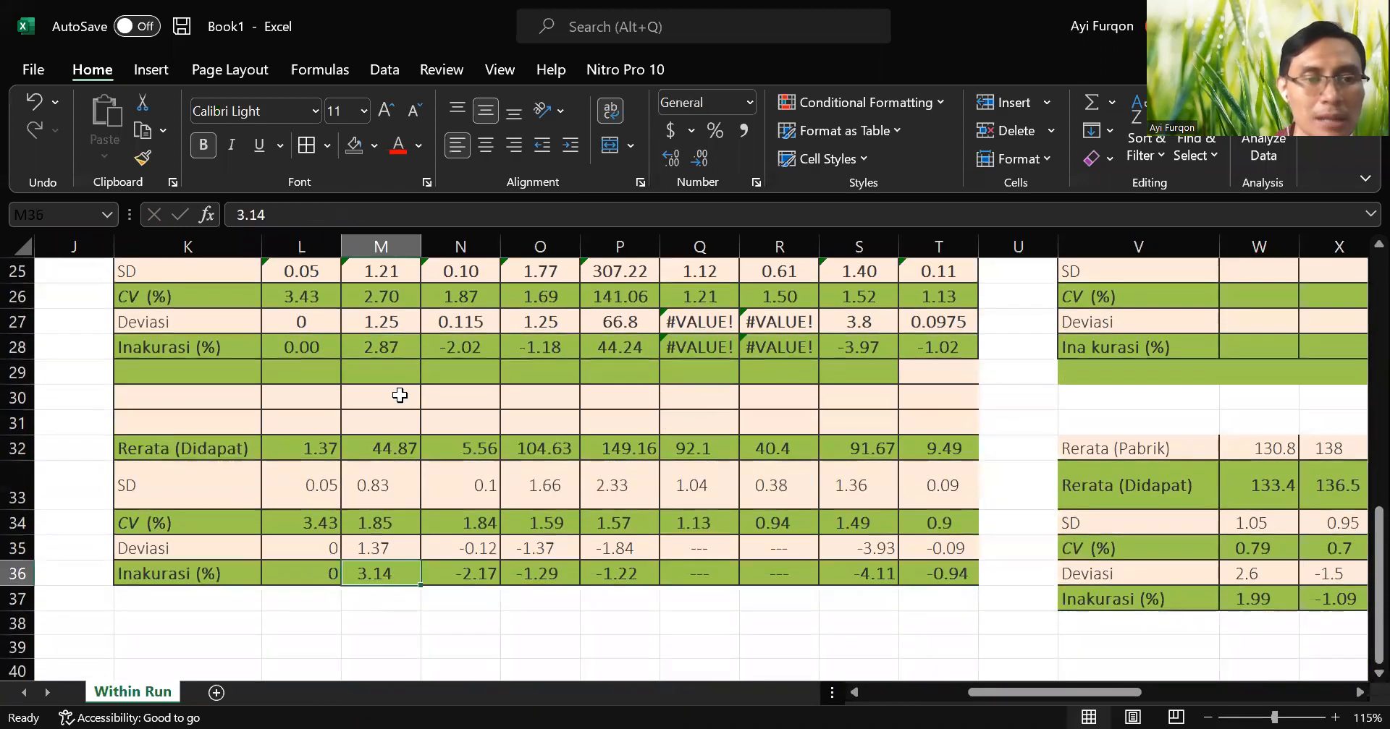
Change the first BUN measurement in M3 to 45.7.
{"action": "left_click", "coordinate": [400, 351]}
{"action": "scroll", "coordinate": [482, 486], "scroll_direction": "up", "scroll_amount": 6}
{"action": "scroll", "coordinate": [482, 486], "scroll_direction": "up", "scroll_amount": 2}
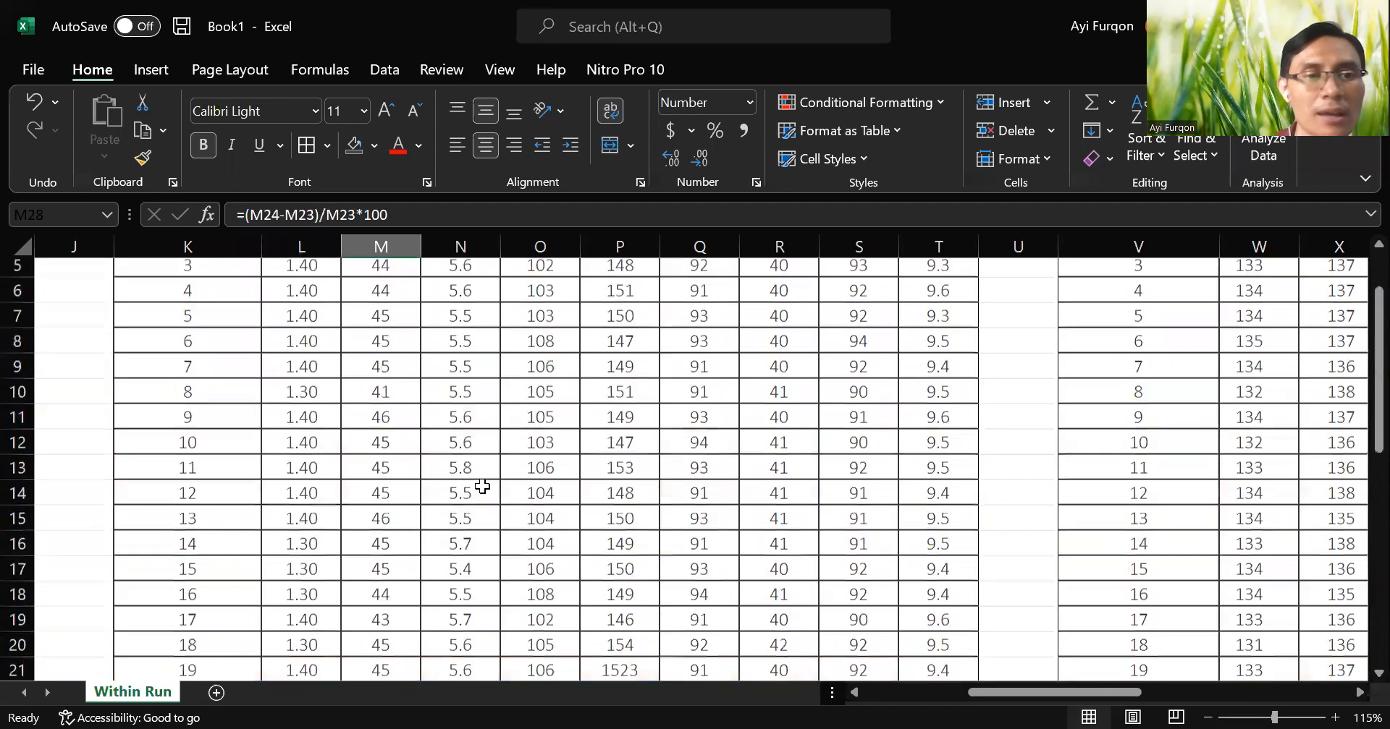
{"action": "double_click", "coordinate": [403, 323]}
{"action": "type", "text": ".7"}
{"action": "key", "text": "Return"}
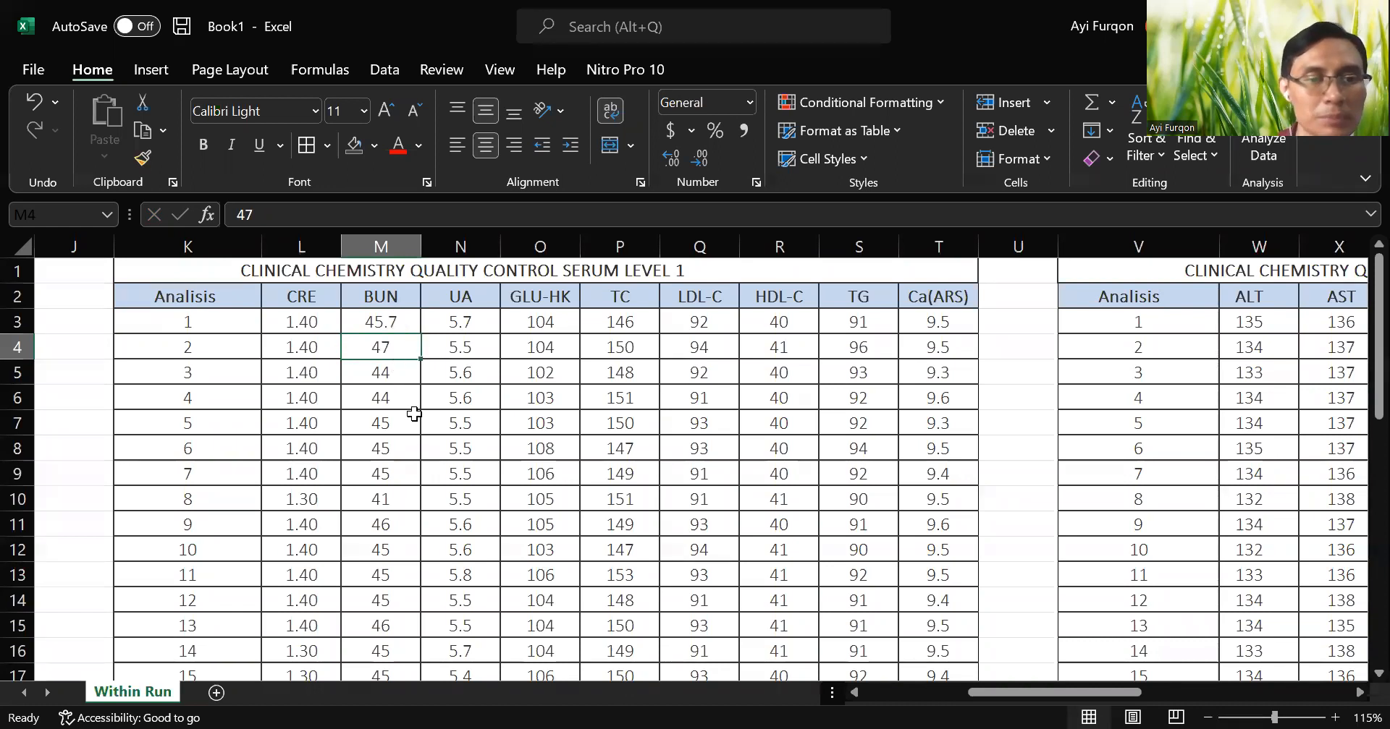
Check the recalculated BUN inaccuracy in M28 against the reference value in M36.
{"action": "scroll", "coordinate": [414, 413], "scroll_direction": "down", "scroll_amount": 3}
{"action": "scroll", "coordinate": [397, 507], "scroll_direction": "down", "scroll_amount": 3}
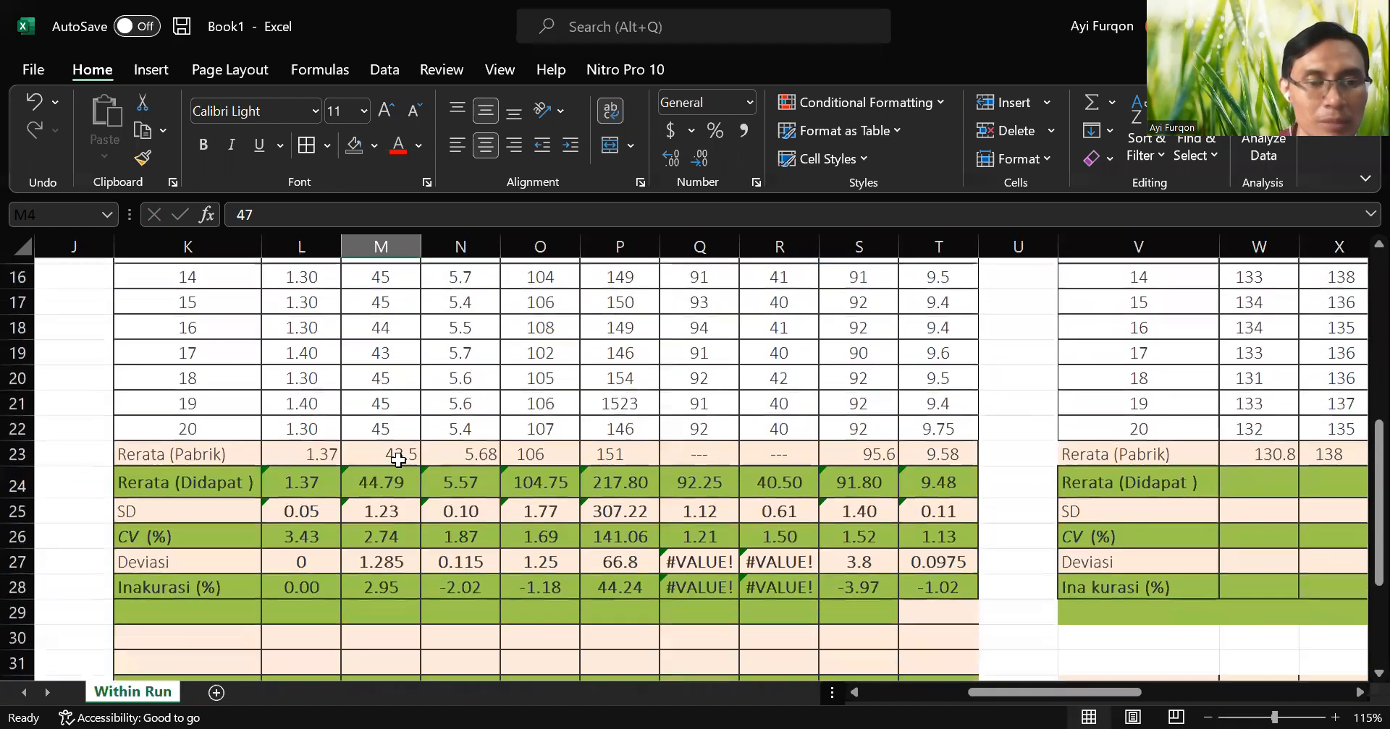
{"action": "scroll", "coordinate": [389, 599], "scroll_direction": "down", "scroll_amount": 1}
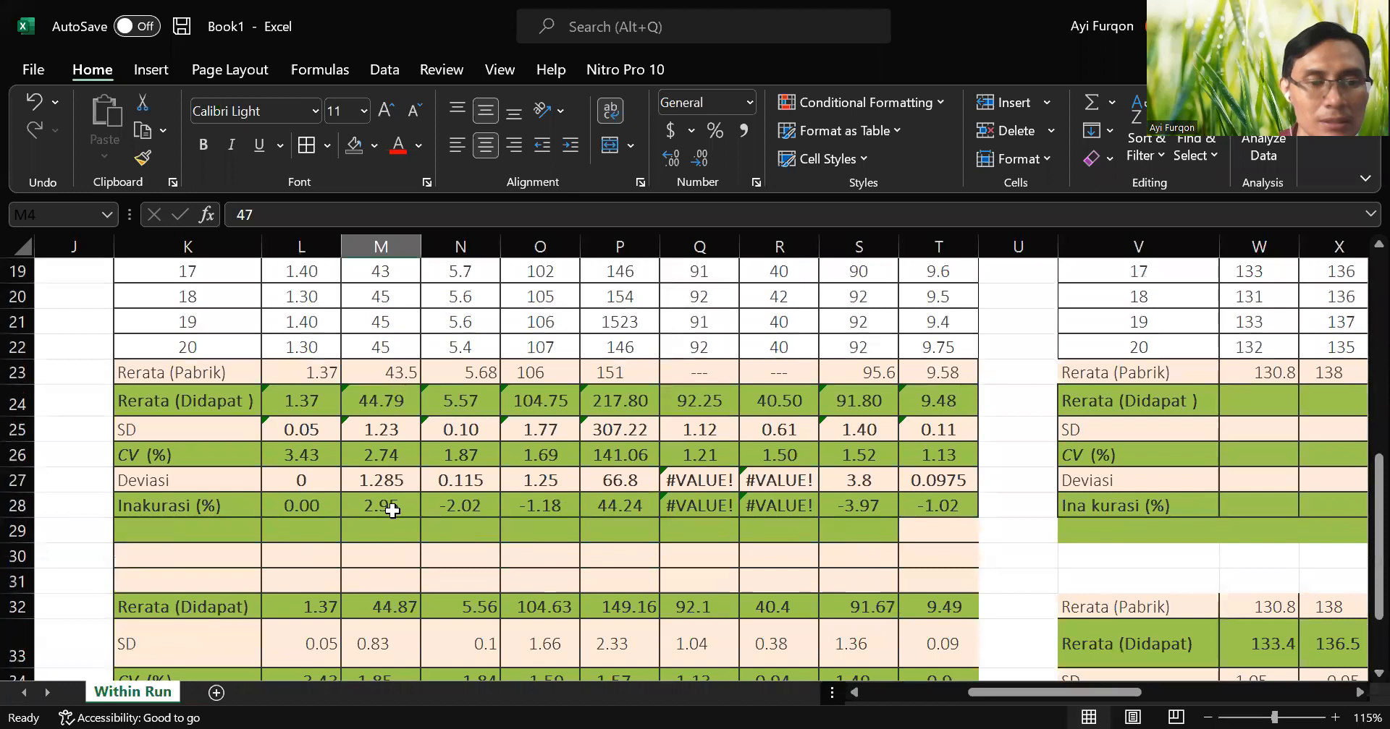
{"action": "left_click", "coordinate": [387, 507]}
{"action": "scroll", "coordinate": [423, 576], "scroll_direction": "down", "scroll_amount": 2}
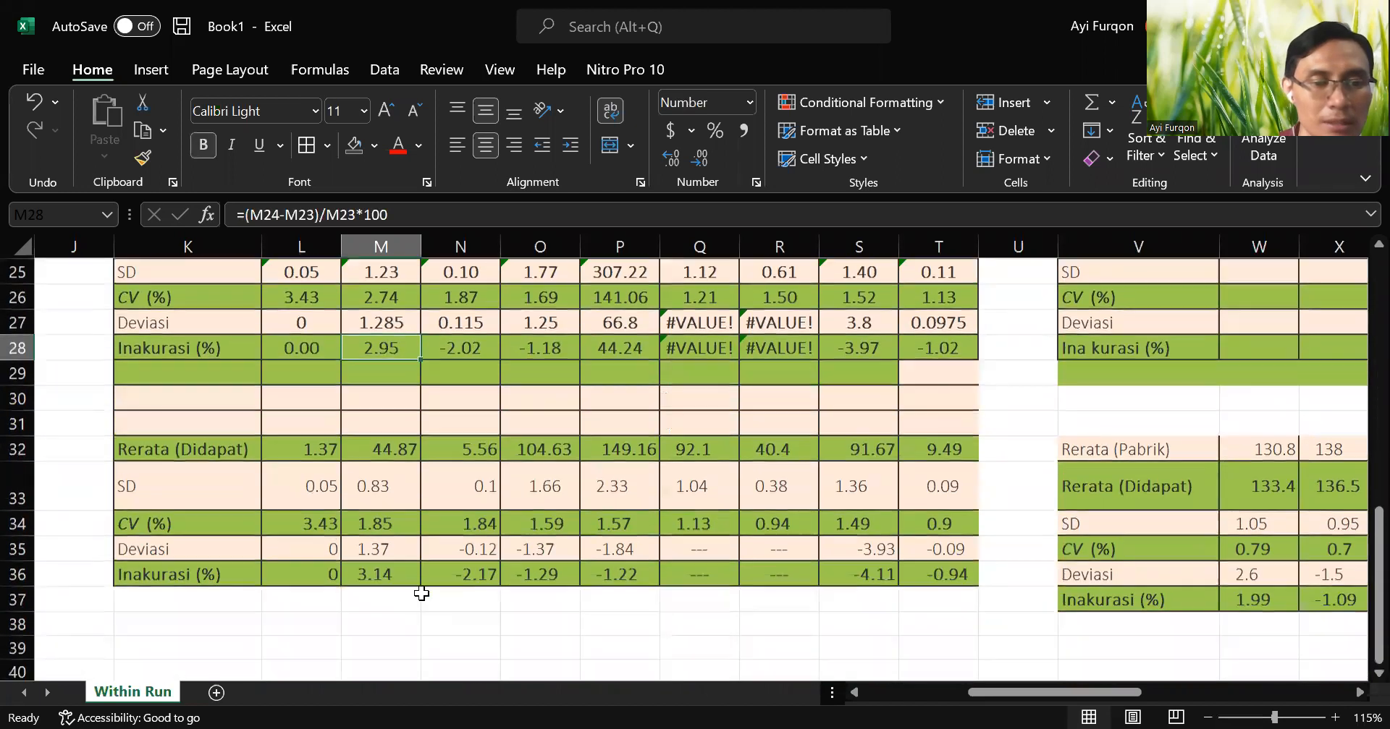
{"action": "left_click", "coordinate": [411, 579]}
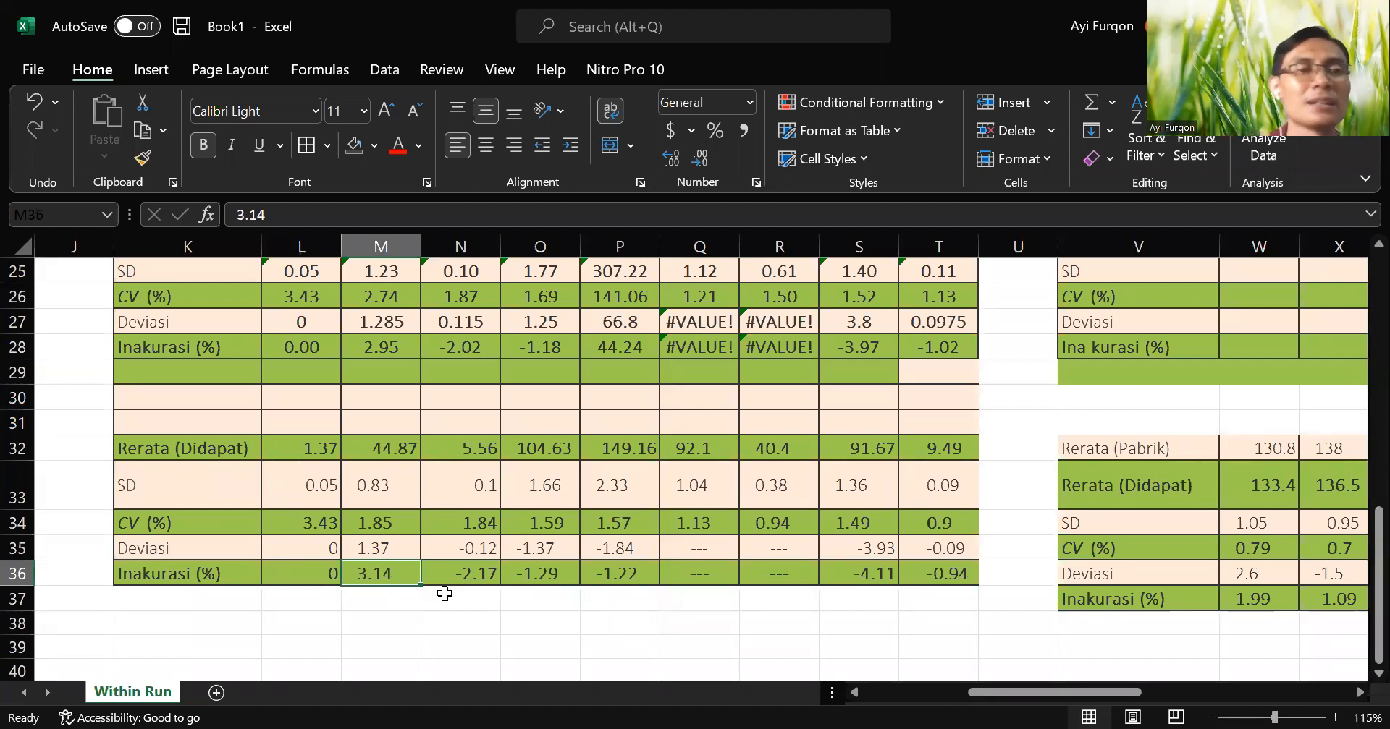
Compare the calculated BUN mean in M24 with the reference mean in M32.
{"action": "scroll", "coordinate": [434, 590], "scroll_direction": "up", "scroll_amount": 7}
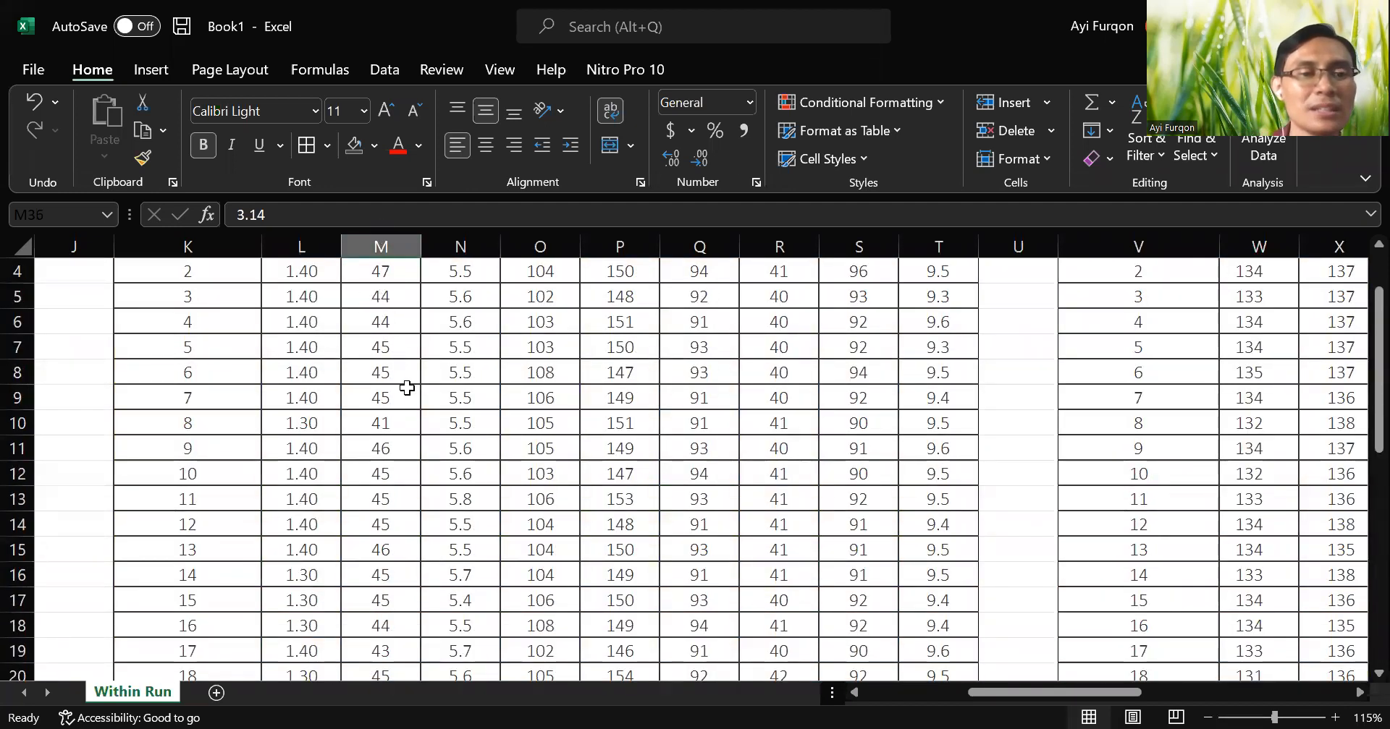
{"action": "scroll", "coordinate": [406, 388], "scroll_direction": "down", "scroll_amount": 2}
{"action": "scroll", "coordinate": [407, 388], "scroll_direction": "down", "scroll_amount": 2}
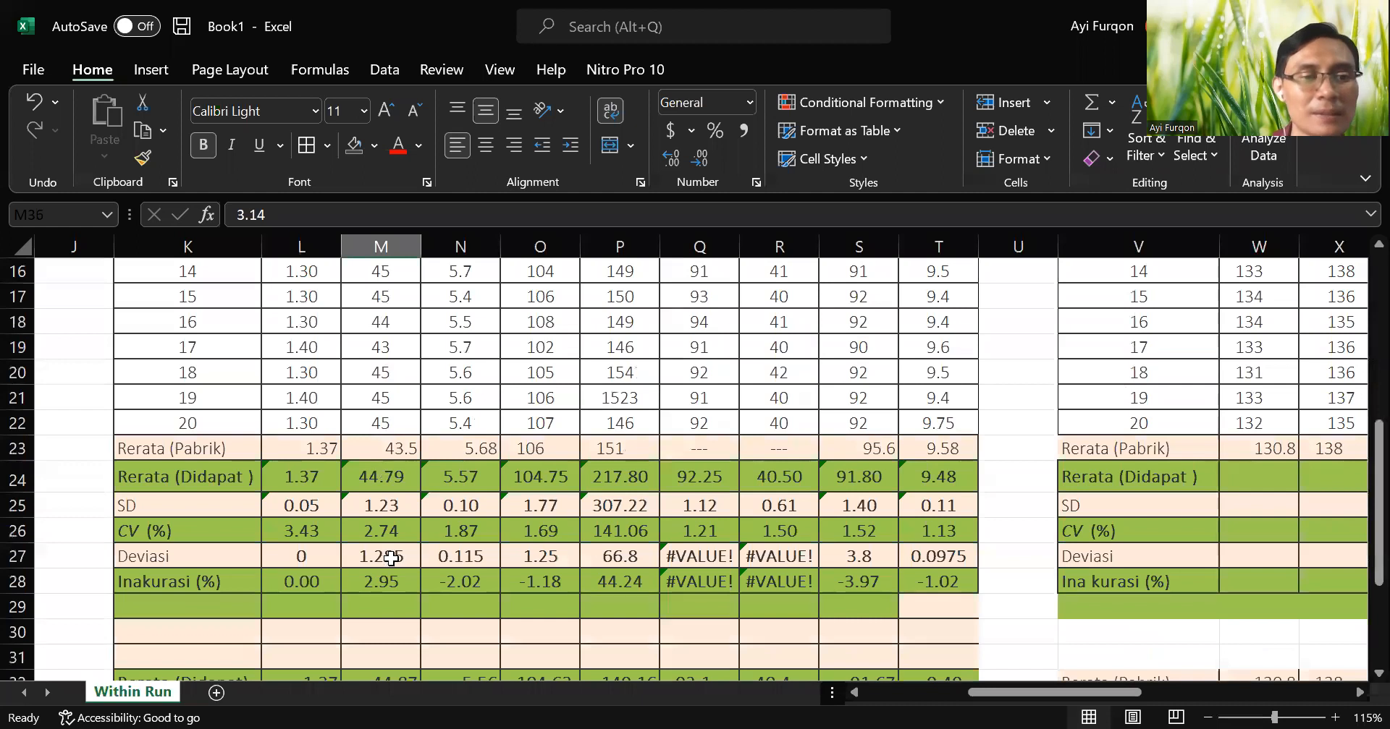
{"action": "left_click", "coordinate": [402, 475]}
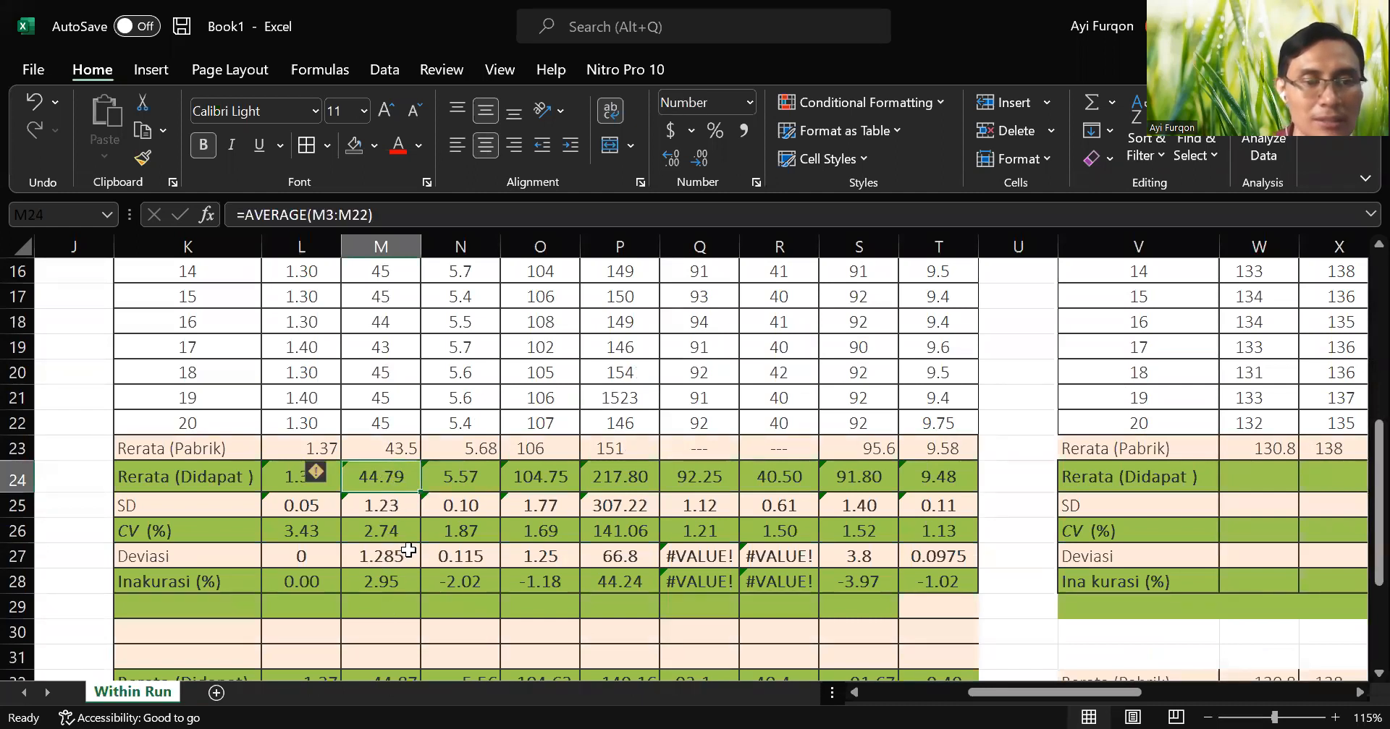
{"action": "scroll", "coordinate": [406, 548], "scroll_direction": "down", "scroll_amount": 2}
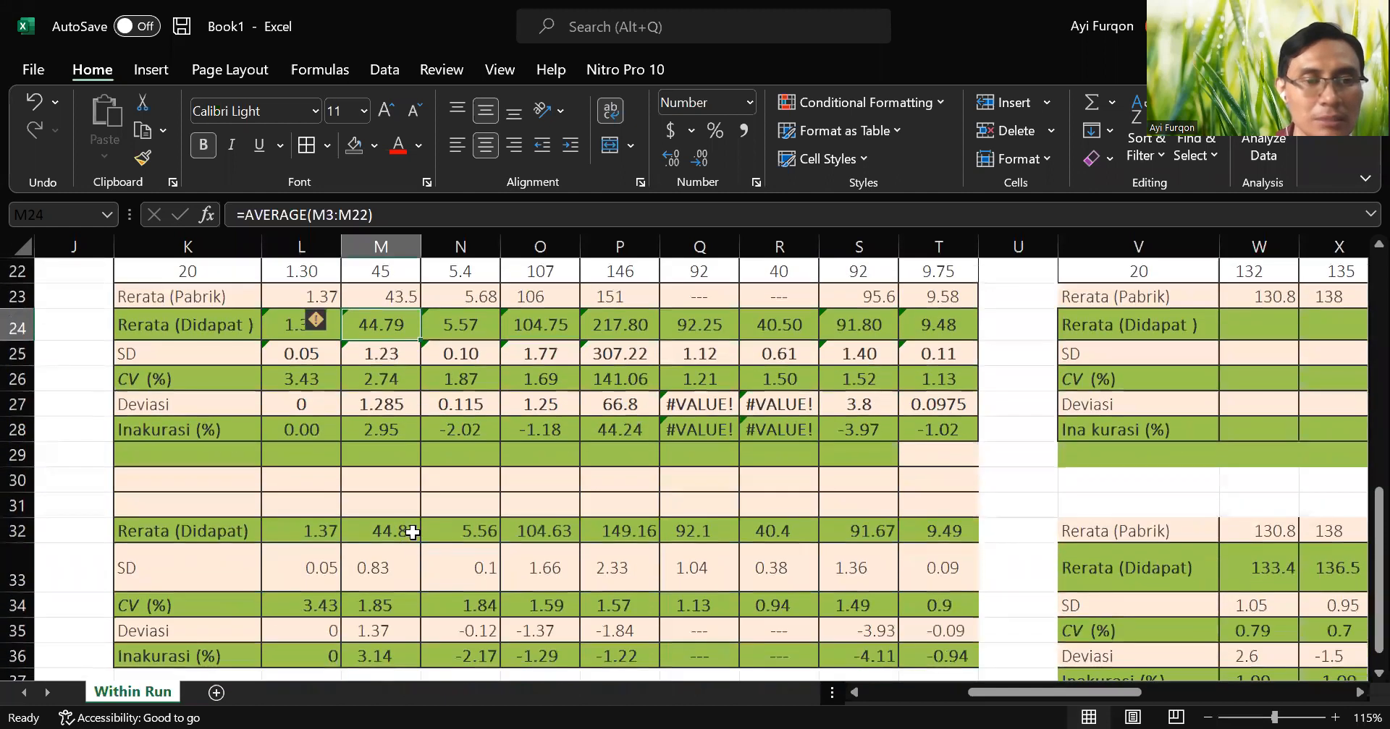
{"action": "left_click", "coordinate": [410, 534]}
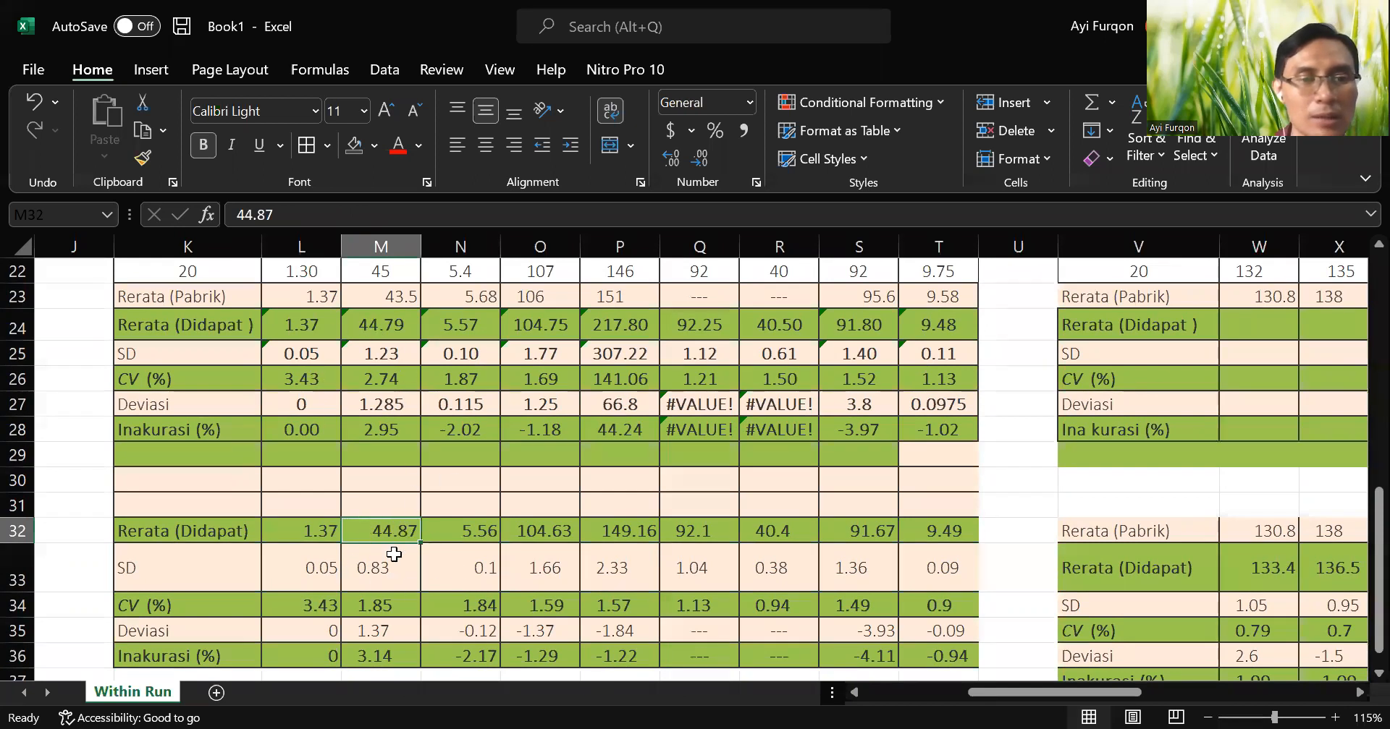
Review the BUN measurements and calculated statistics against the reference block, including its inaccuracy in M36.
{"action": "scroll", "coordinate": [386, 486], "scroll_direction": "up", "scroll_amount": 6}
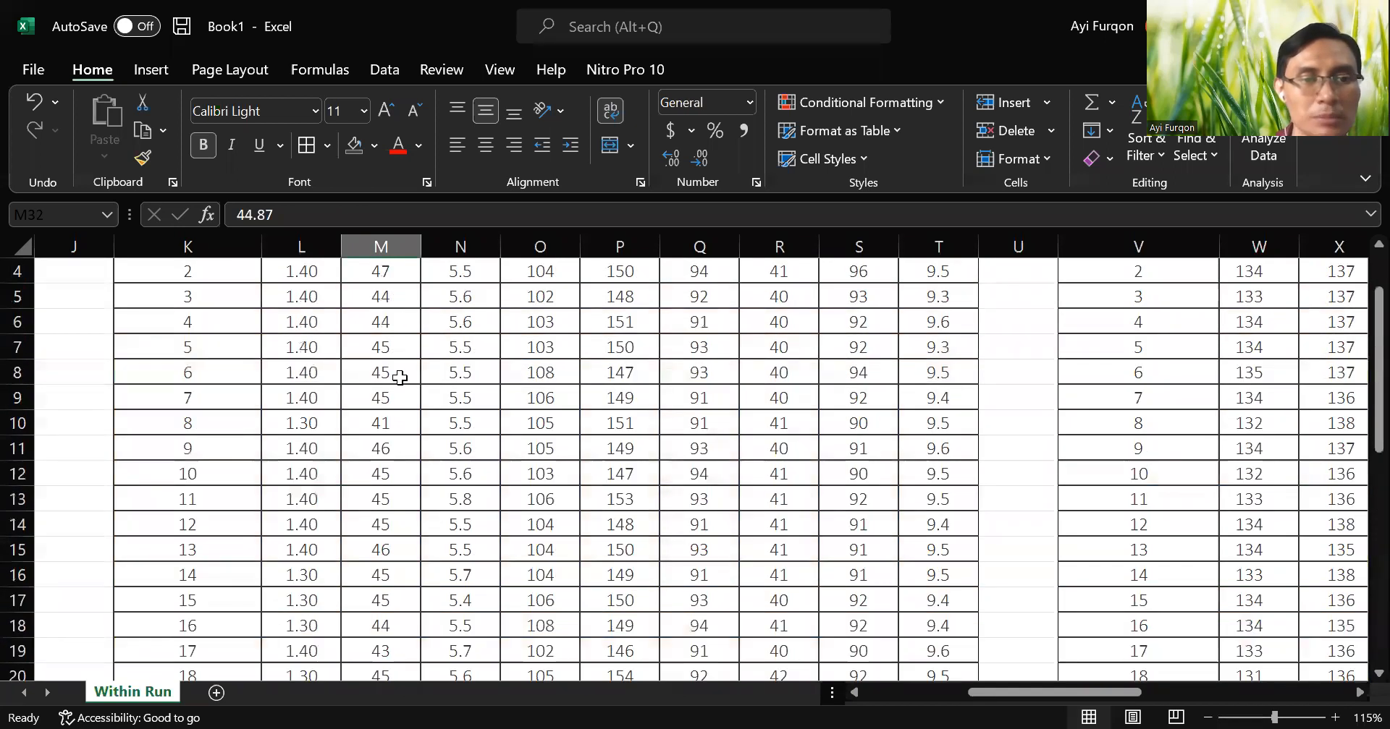
{"action": "scroll", "coordinate": [388, 368], "scroll_direction": "down", "scroll_amount": 7}
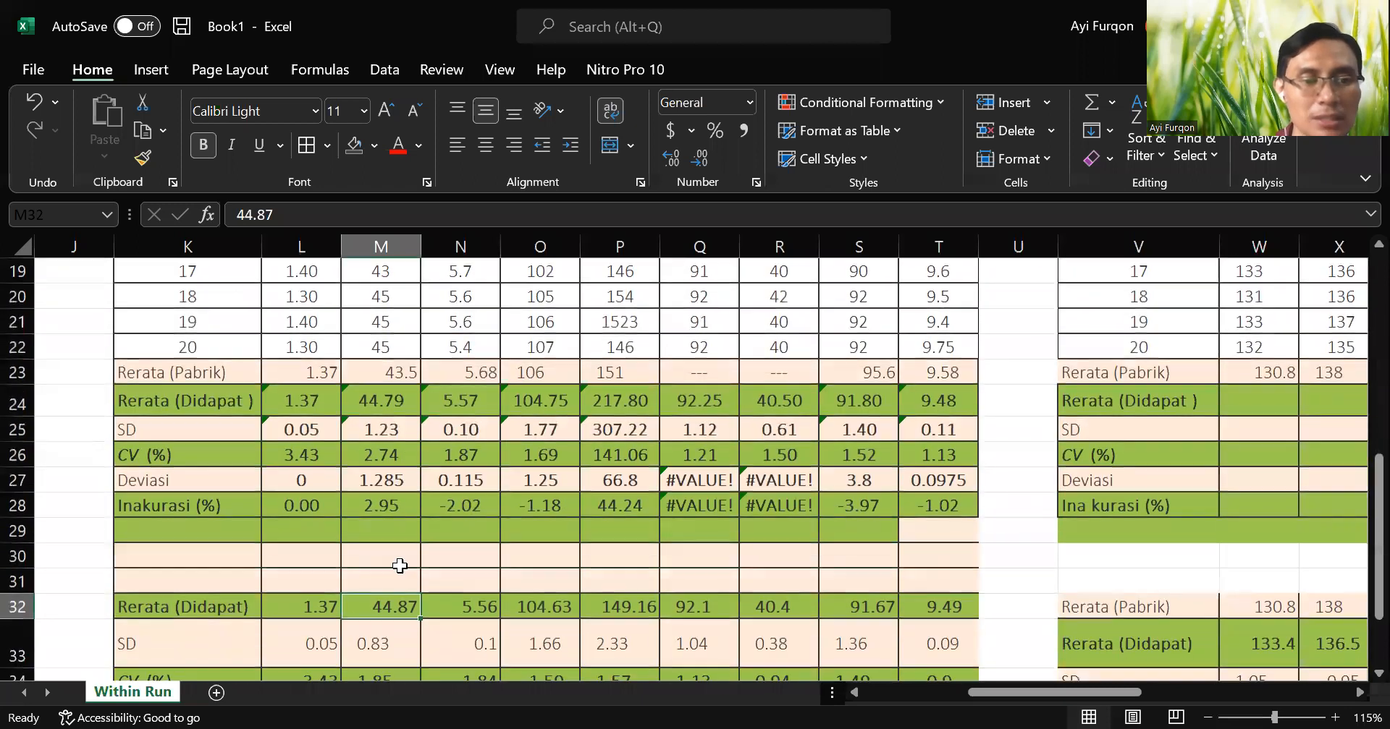
{"action": "scroll", "coordinate": [399, 608], "scroll_direction": "down", "scroll_amount": 1}
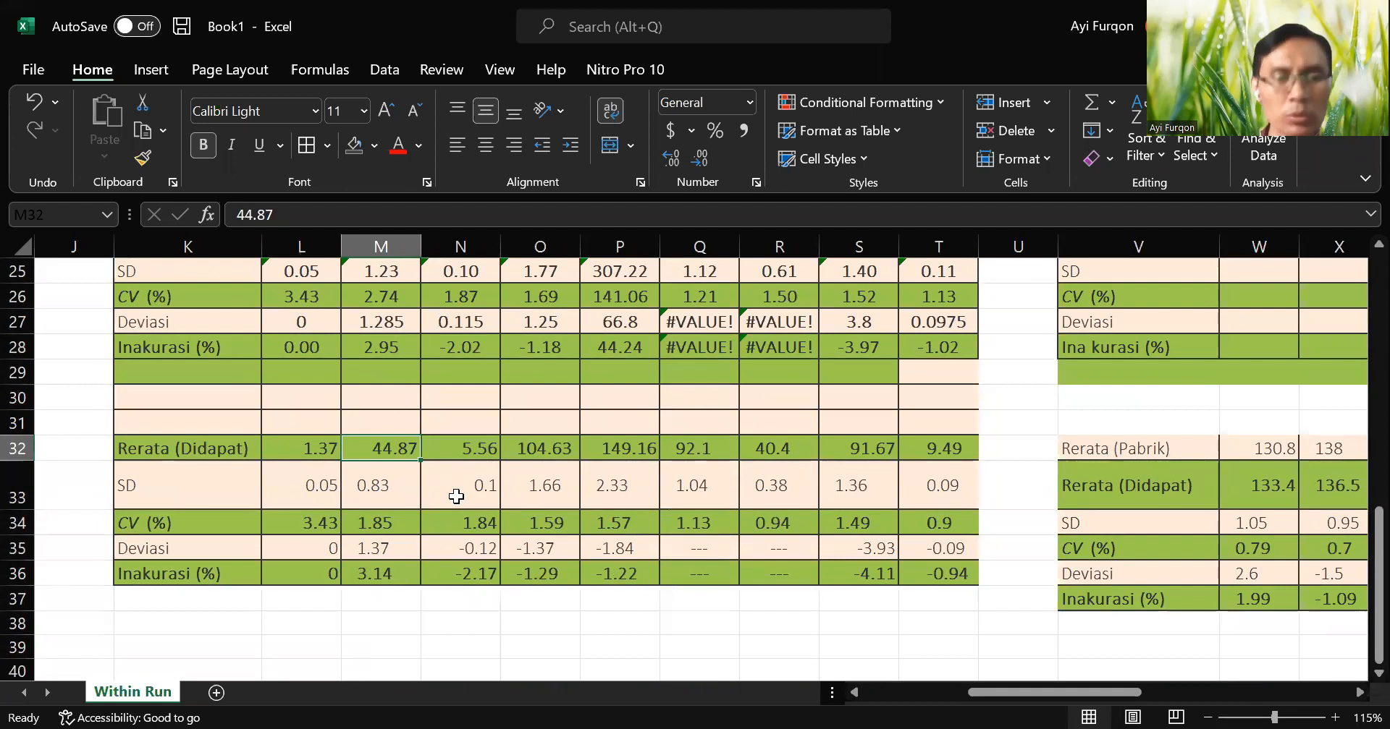
{"action": "left_click", "coordinate": [400, 575]}
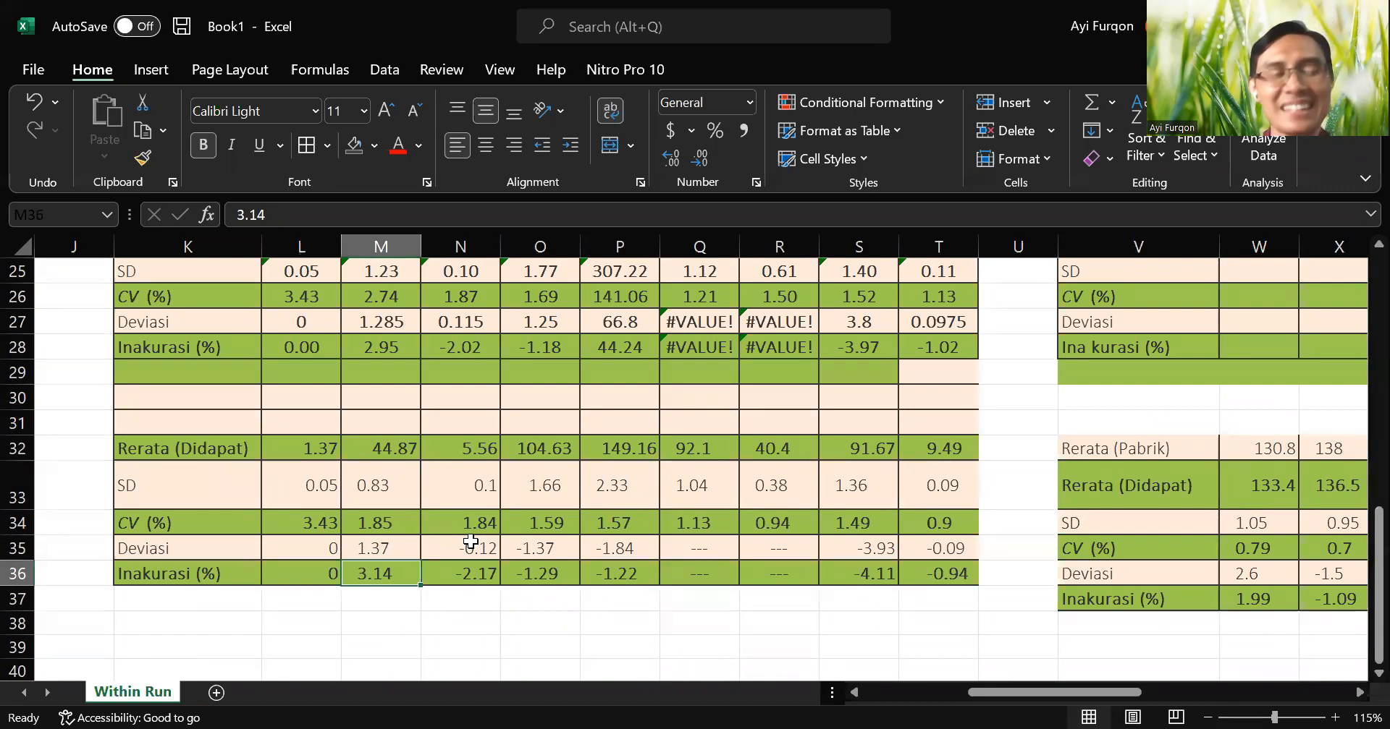
{"action": "scroll", "coordinate": [586, 594], "scroll_direction": "up", "scroll_amount": 8}
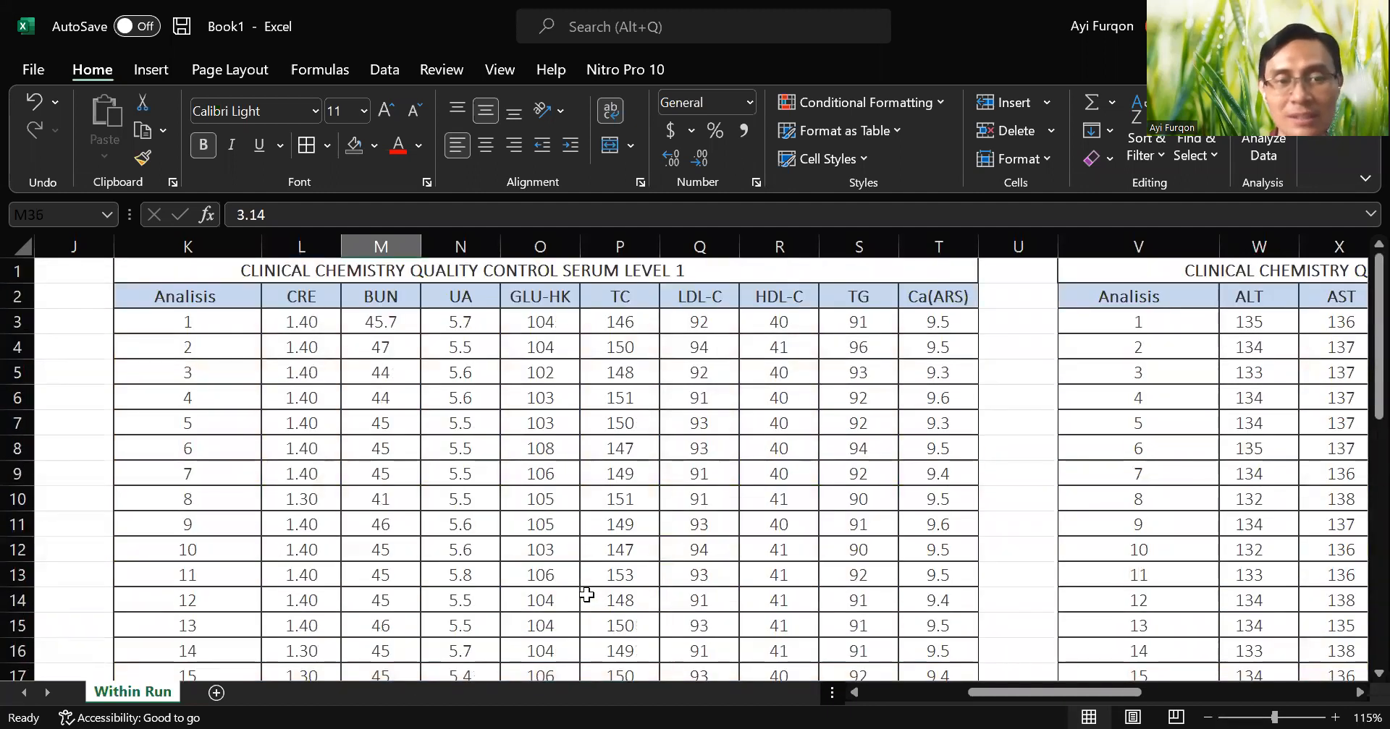
{"action": "scroll", "coordinate": [586, 593], "scroll_direction": "down", "scroll_amount": 8}
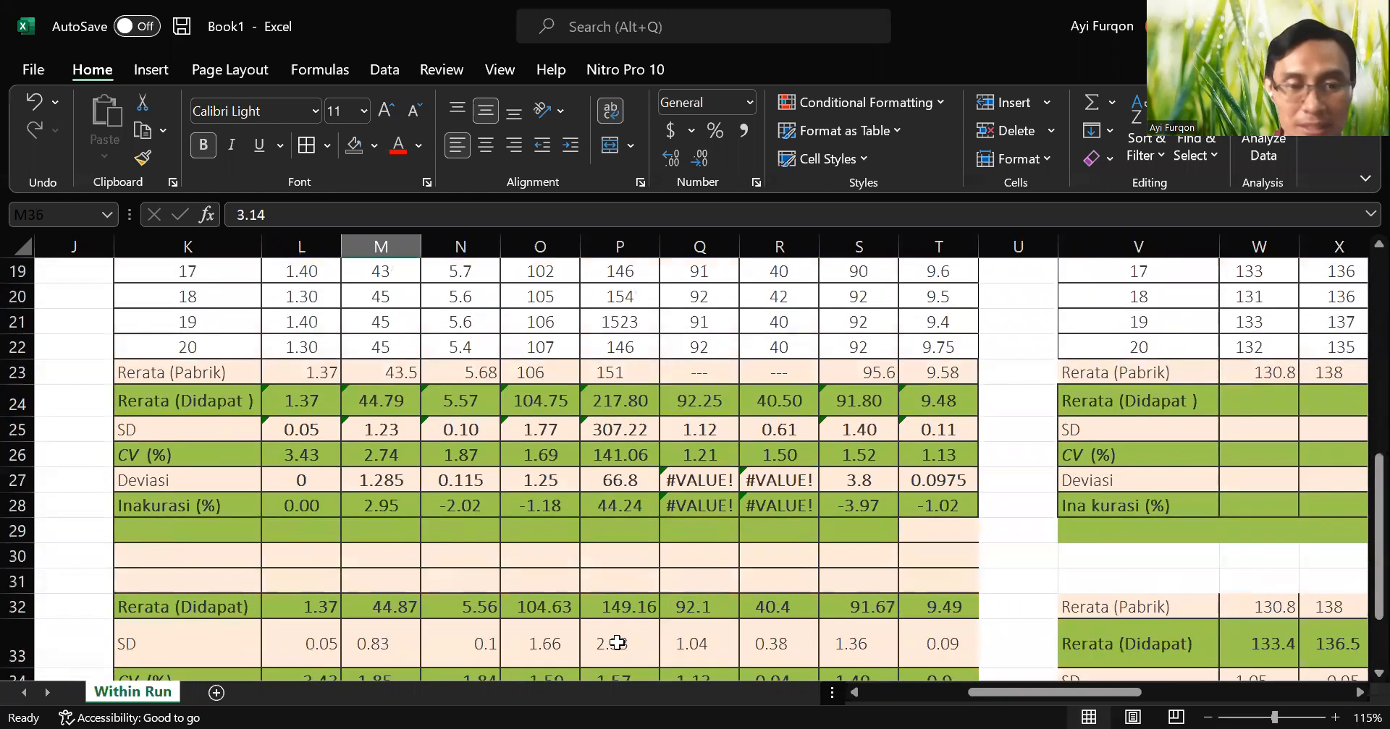
{"action": "scroll", "coordinate": [489, 613], "scroll_direction": "down", "scroll_amount": 1}
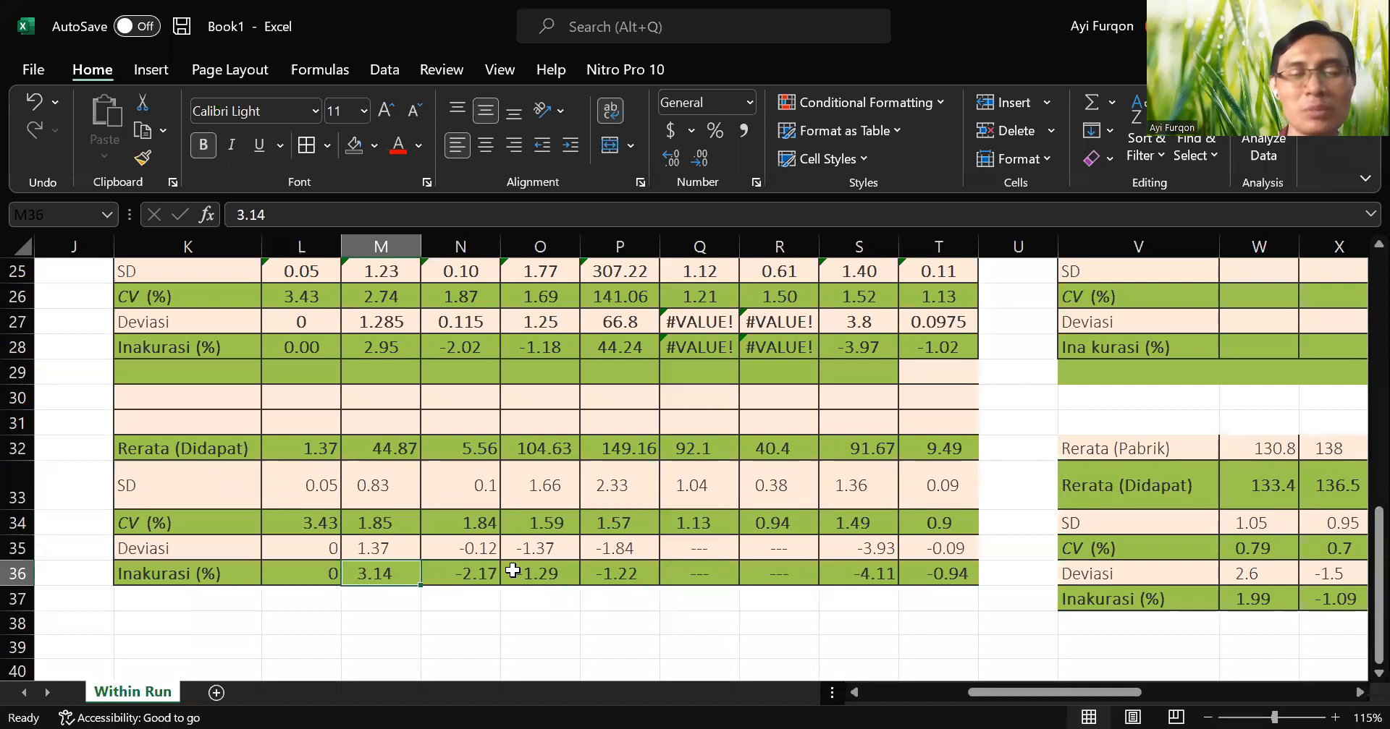
Restore the first BUN measurement in M3 to 45.
{"action": "scroll", "coordinate": [513, 571], "scroll_direction": "up", "scroll_amount": 8}
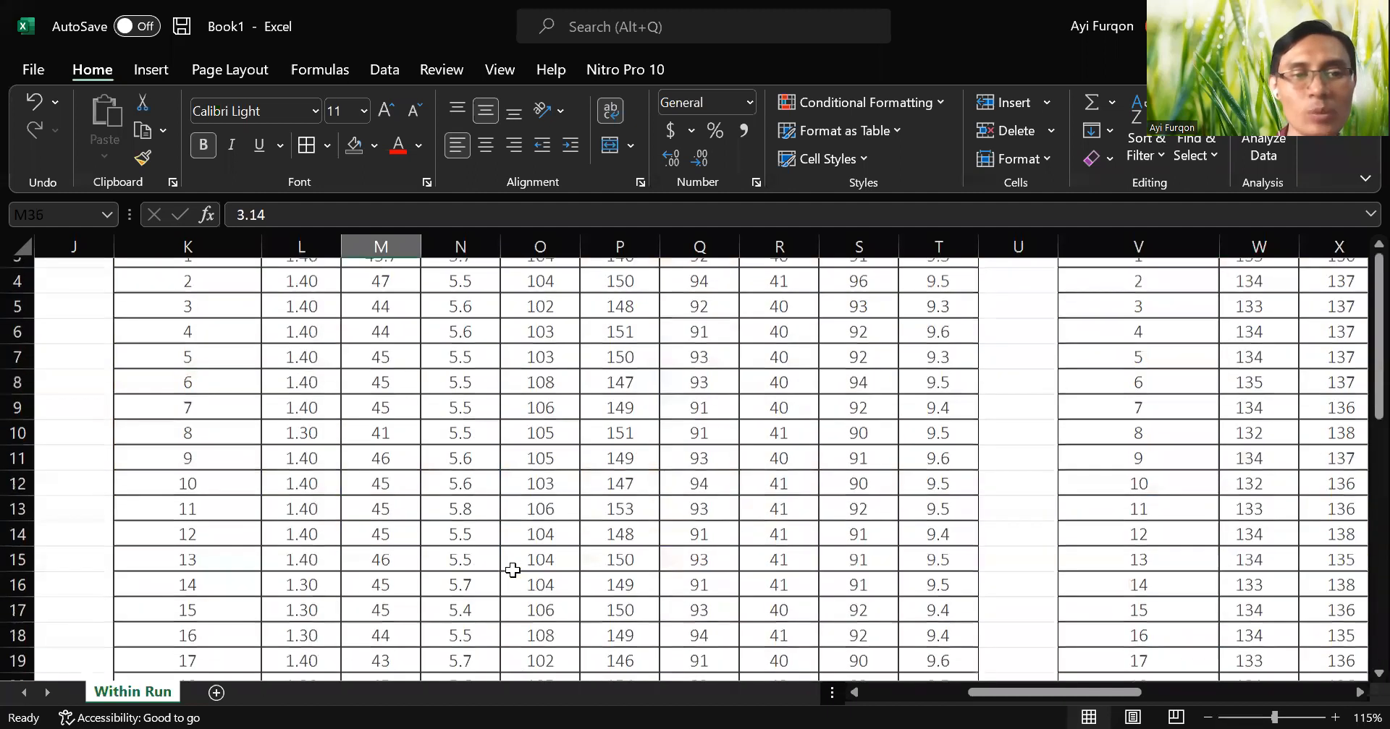
{"action": "double_click", "coordinate": [397, 327]}
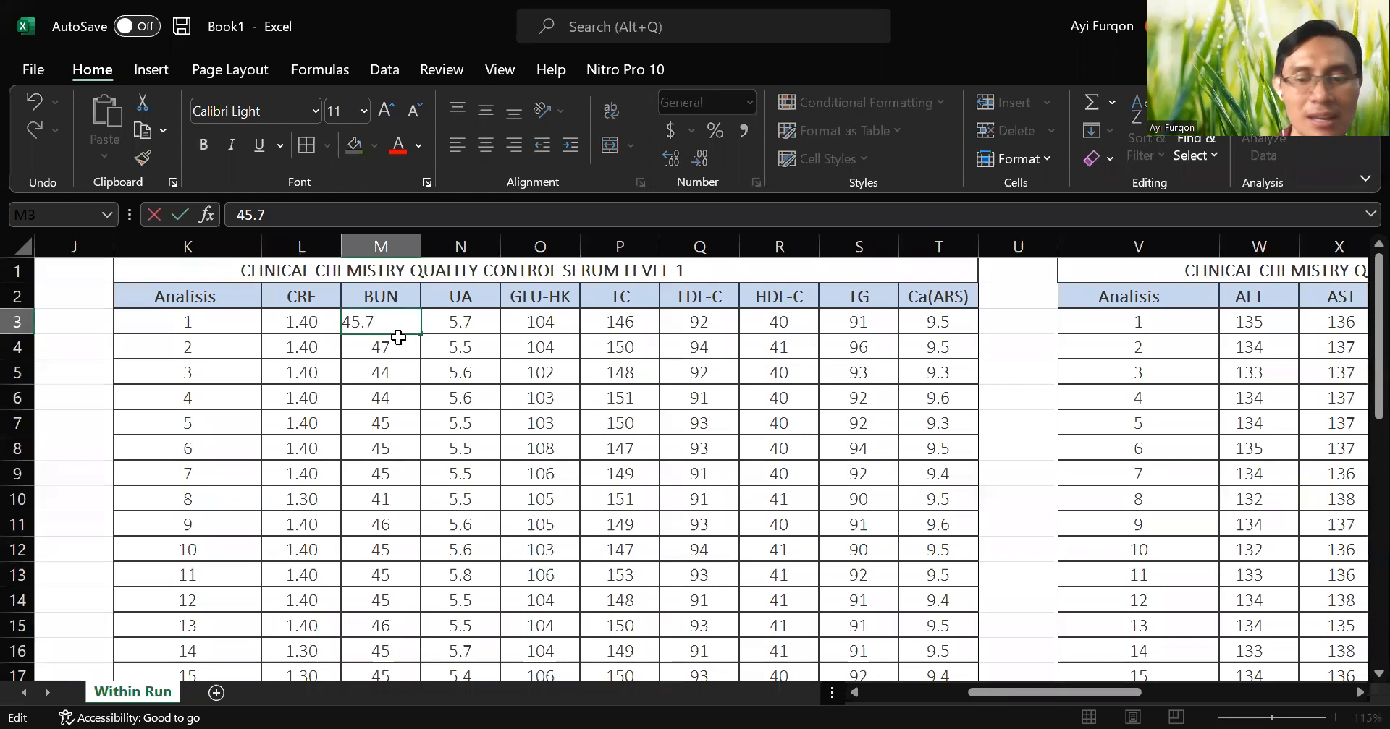
{"action": "key", "text": "BackSpace"}
{"action": "key", "text": "Return"}
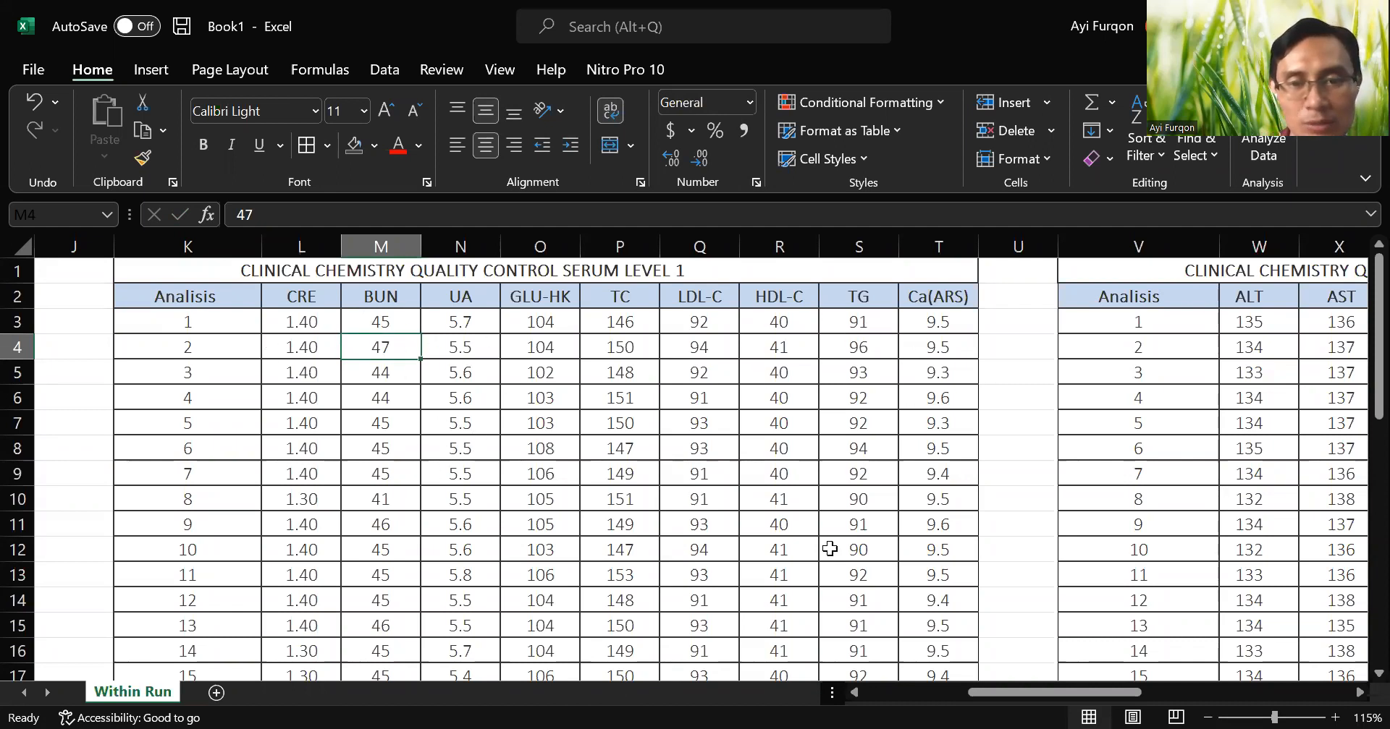
Copy the Ca(ARS) statistics formulas in T24:T28 to the ALT column of the third table, W24:W28.
{"action": "scroll", "coordinate": [602, 514], "scroll_direction": "down", "scroll_amount": 5}
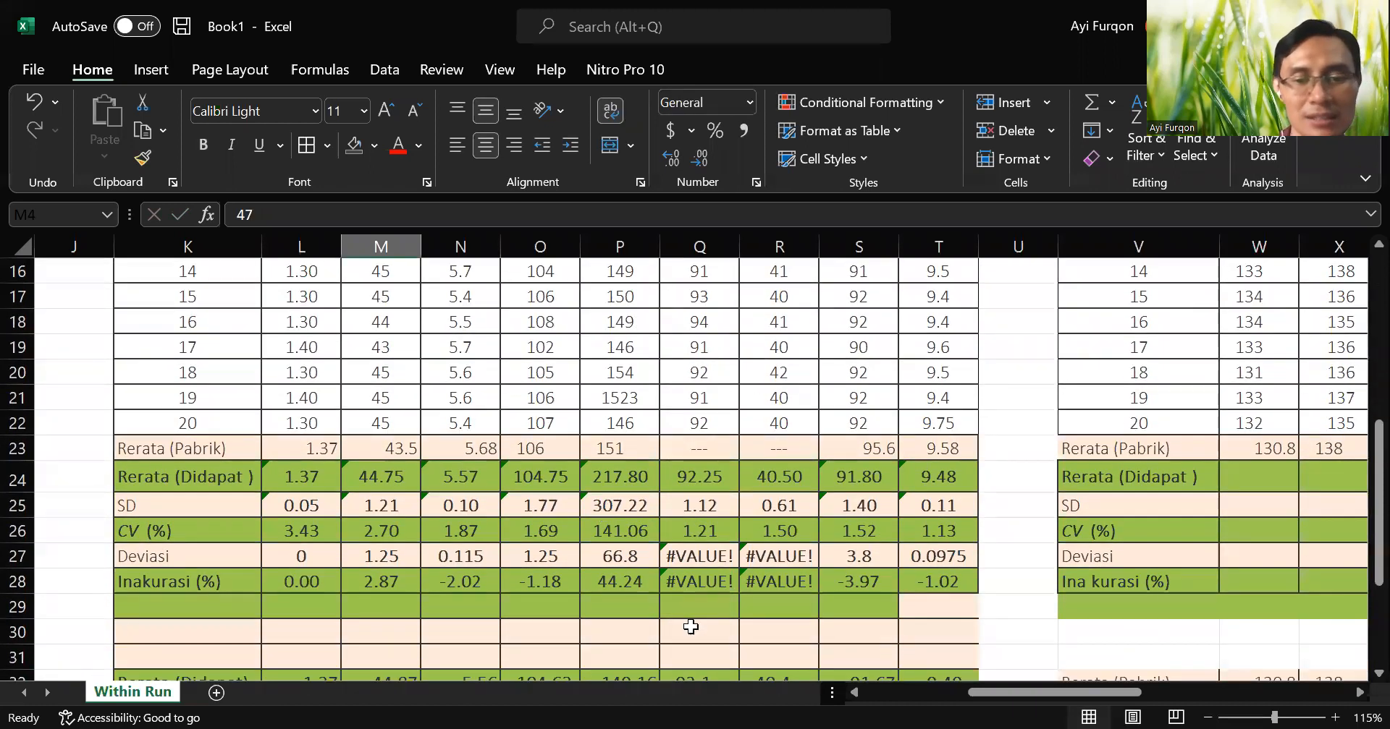
{"action": "left_click_drag", "start_coordinate": [1010, 691], "coordinate": [1056, 692]}
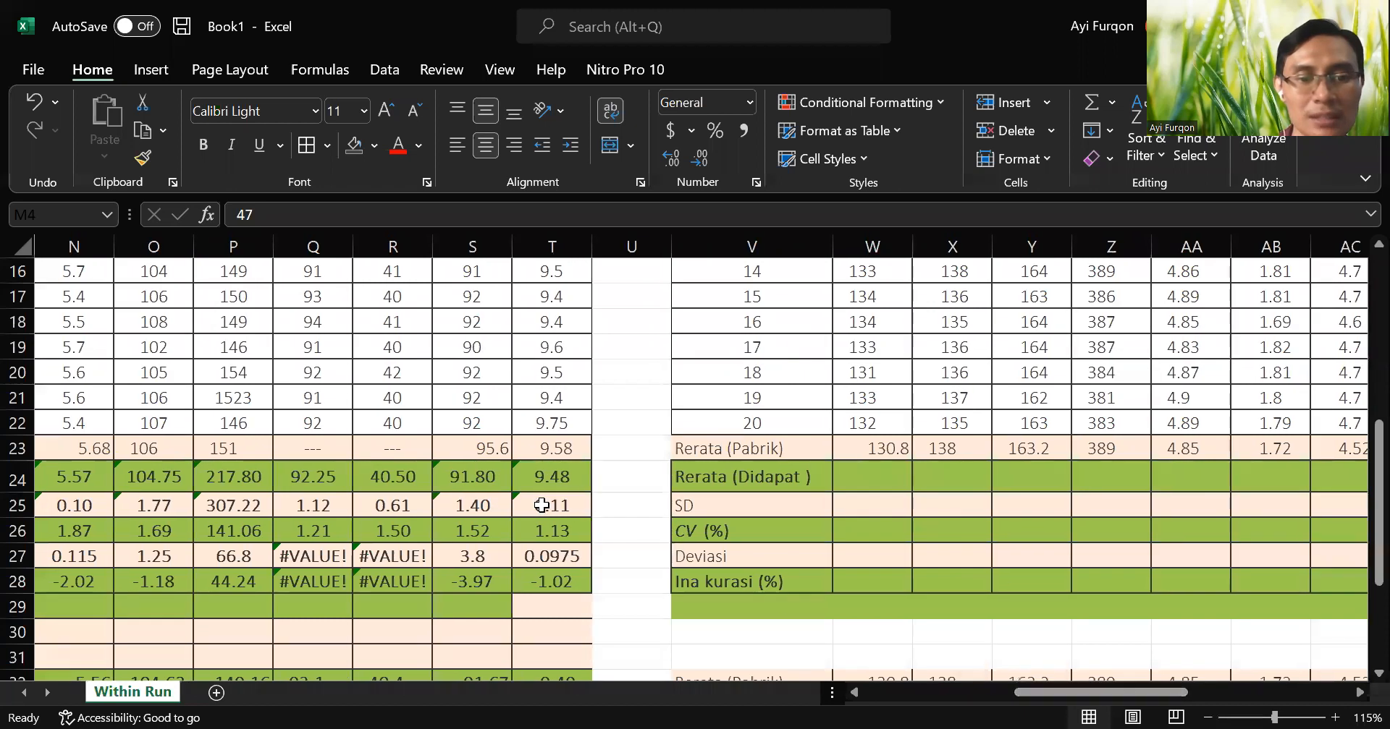
{"action": "left_click_drag", "start_coordinate": [551, 476], "coordinate": [556, 584]}
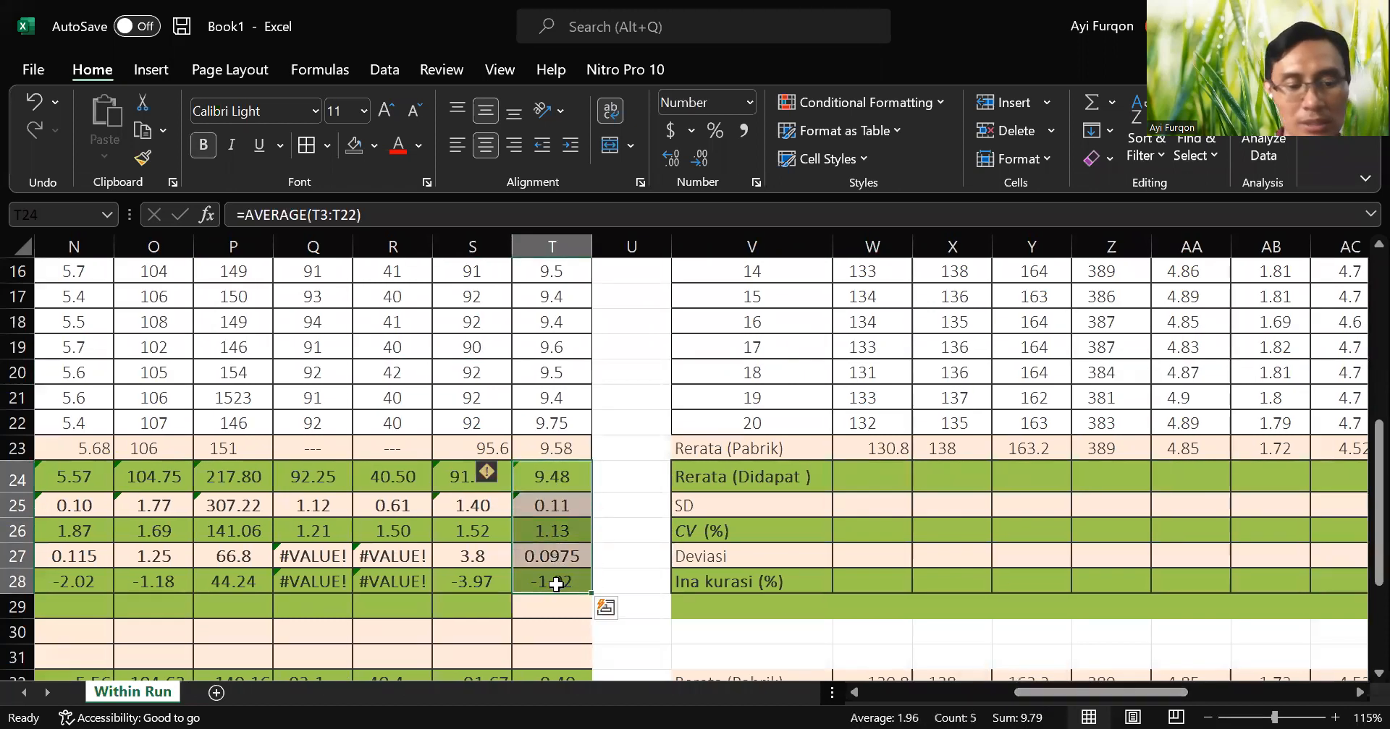
{"action": "key", "text": "ctrl+c"}
{"action": "left_click", "coordinate": [867, 474]}
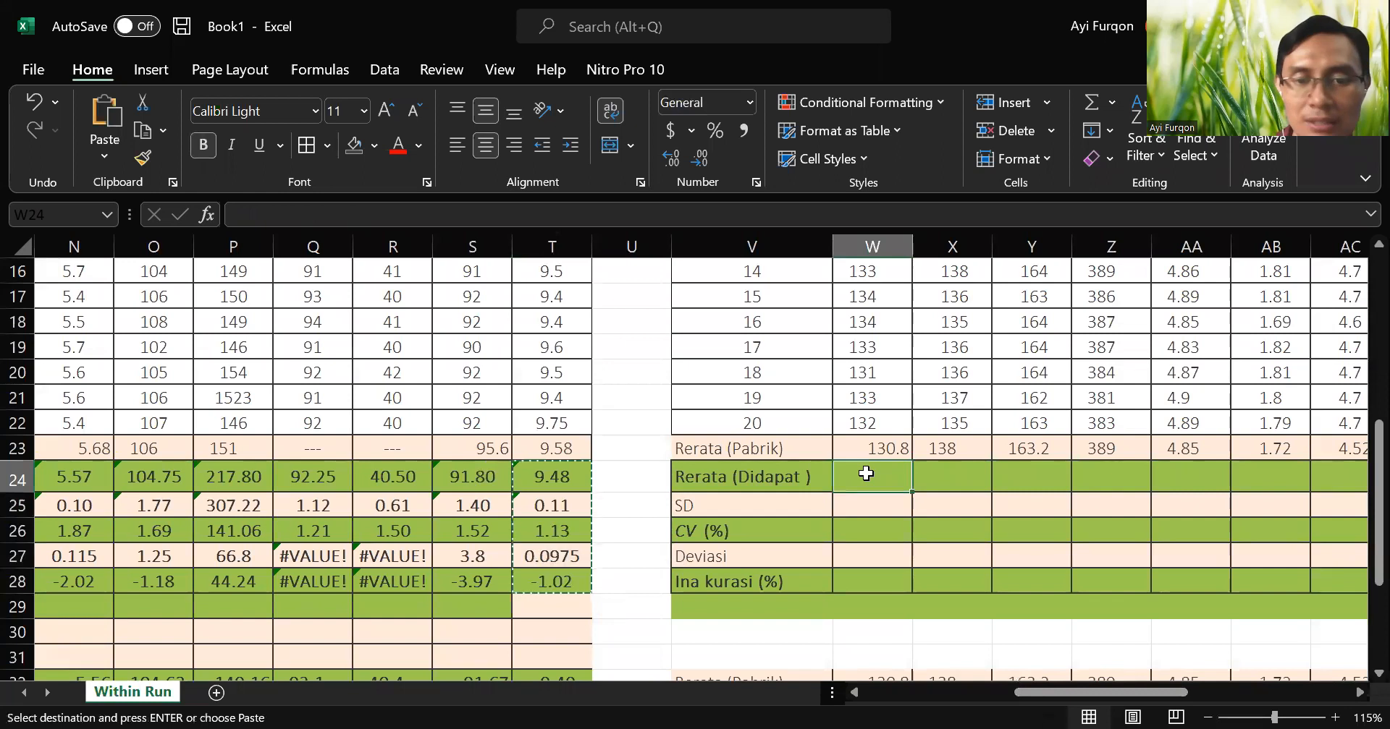
{"action": "key", "text": "ctrl+v"}
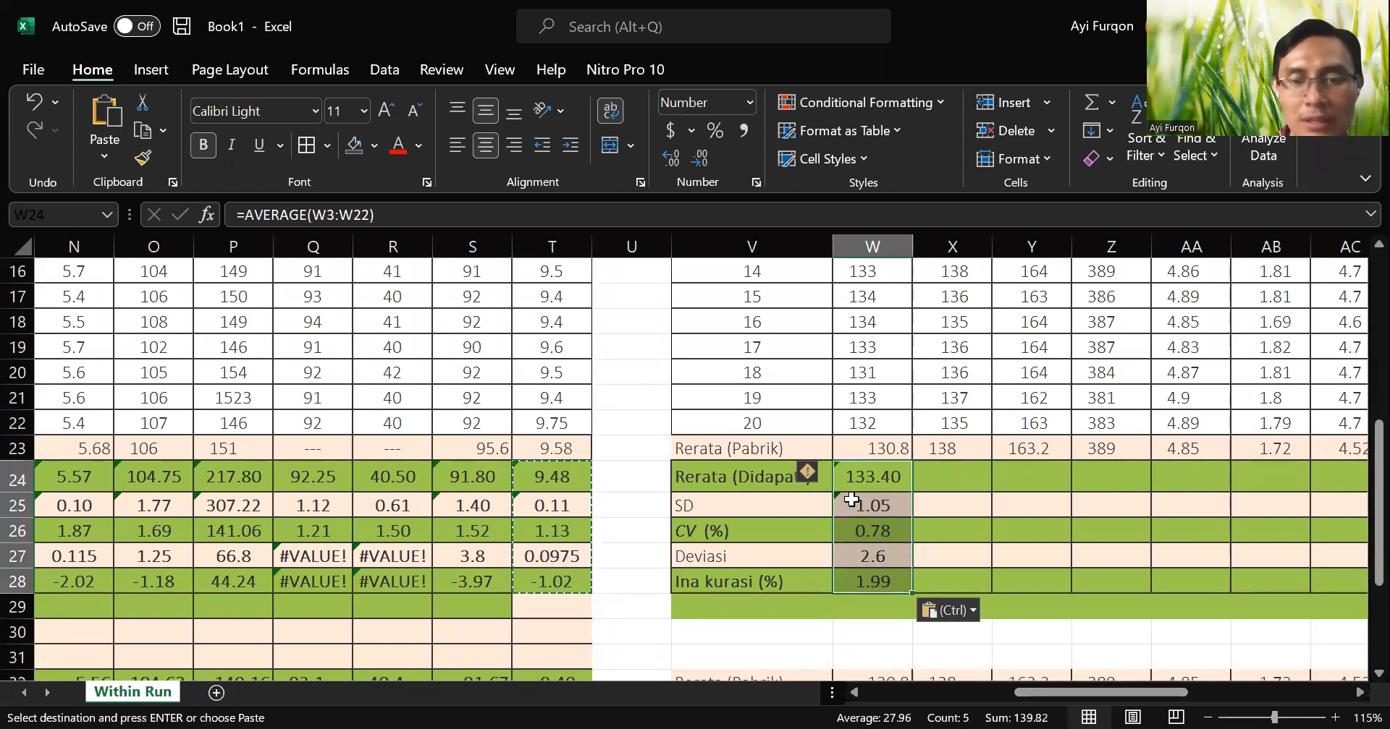
Inspect the copied mean, SD, CV and deviation formulas in W24:W27, checking which cells they reference.
{"action": "left_click", "coordinate": [877, 476]}
{"action": "double_click", "coordinate": [877, 476]}
{"action": "scroll", "coordinate": [915, 494], "scroll_direction": "up", "scroll_amount": 2}
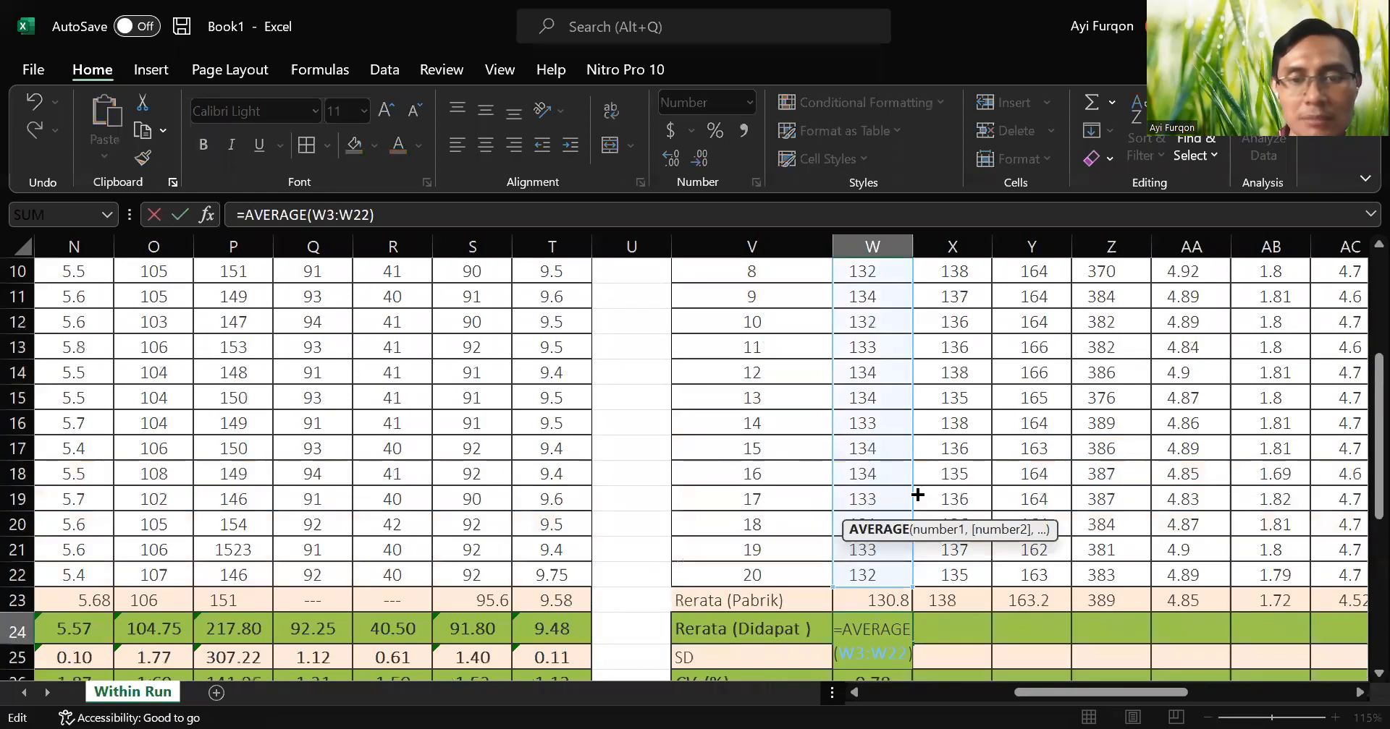
{"action": "scroll", "coordinate": [915, 494], "scroll_direction": "down", "scroll_amount": 2}
{"action": "key", "text": "Return"}
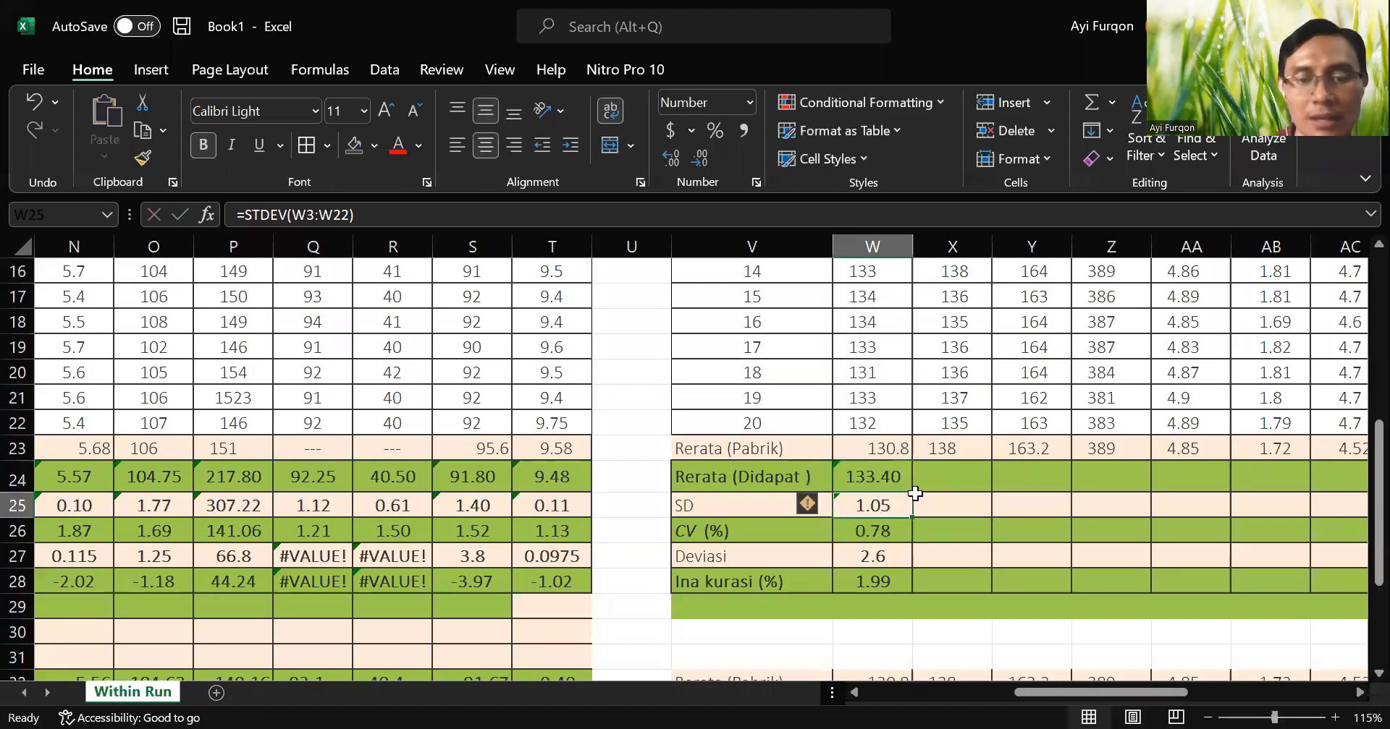
{"action": "double_click", "coordinate": [899, 504]}
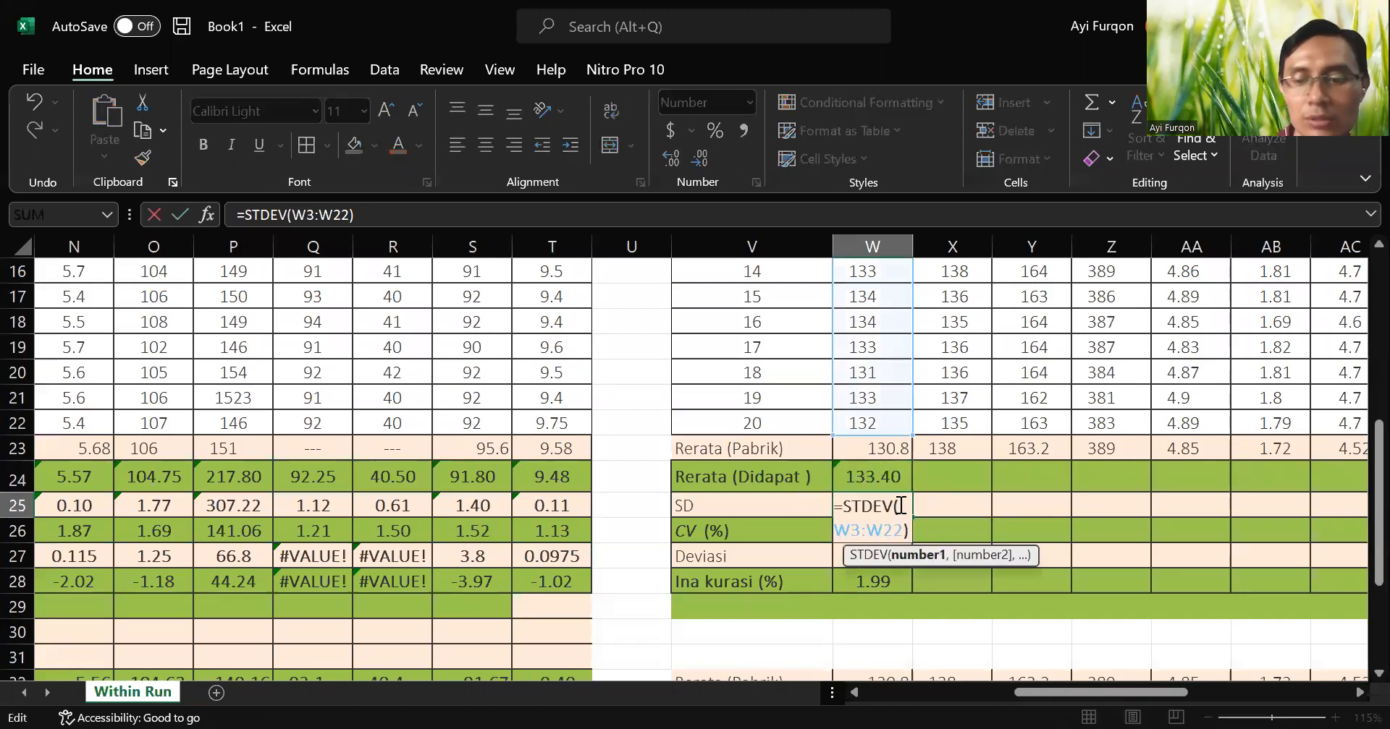
{"action": "key", "text": "Return"}
{"action": "double_click", "coordinate": [898, 529]}
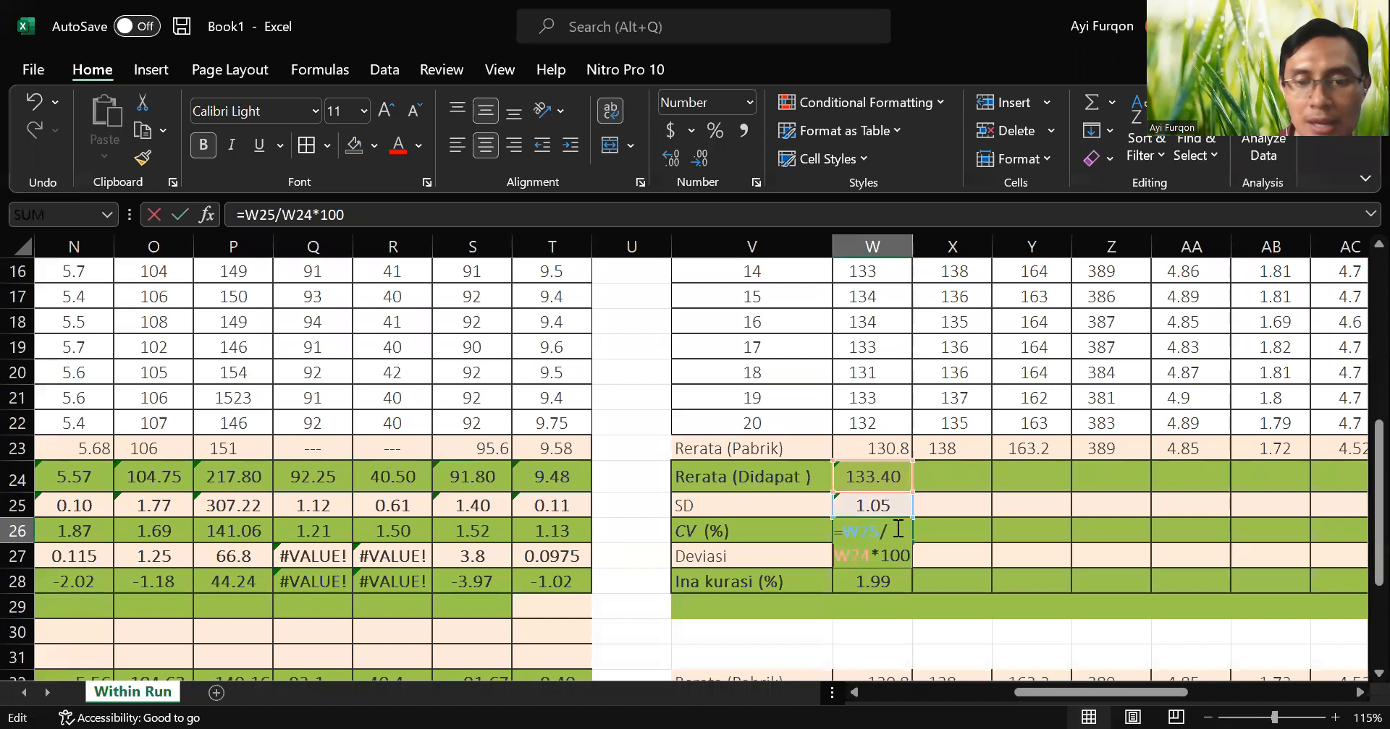
{"action": "key", "text": "Return"}
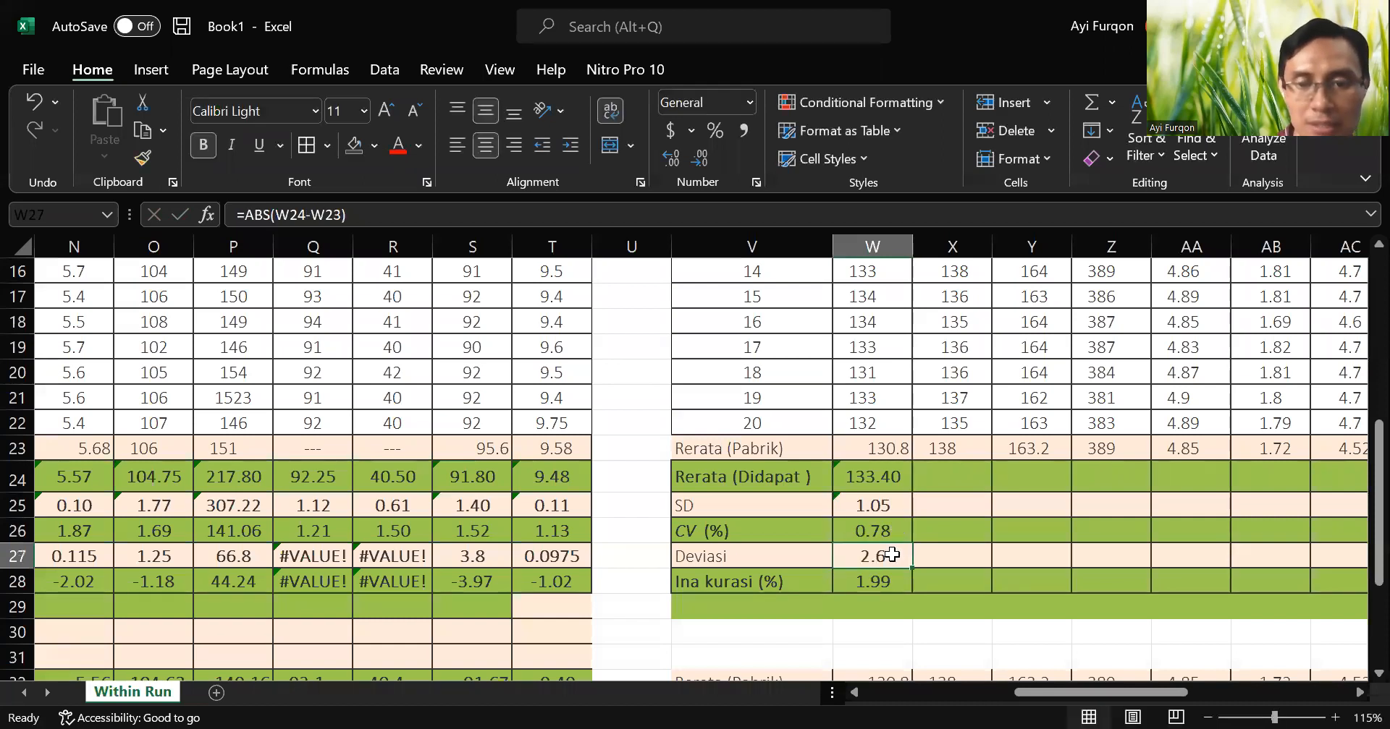
{"action": "double_click", "coordinate": [893, 555]}
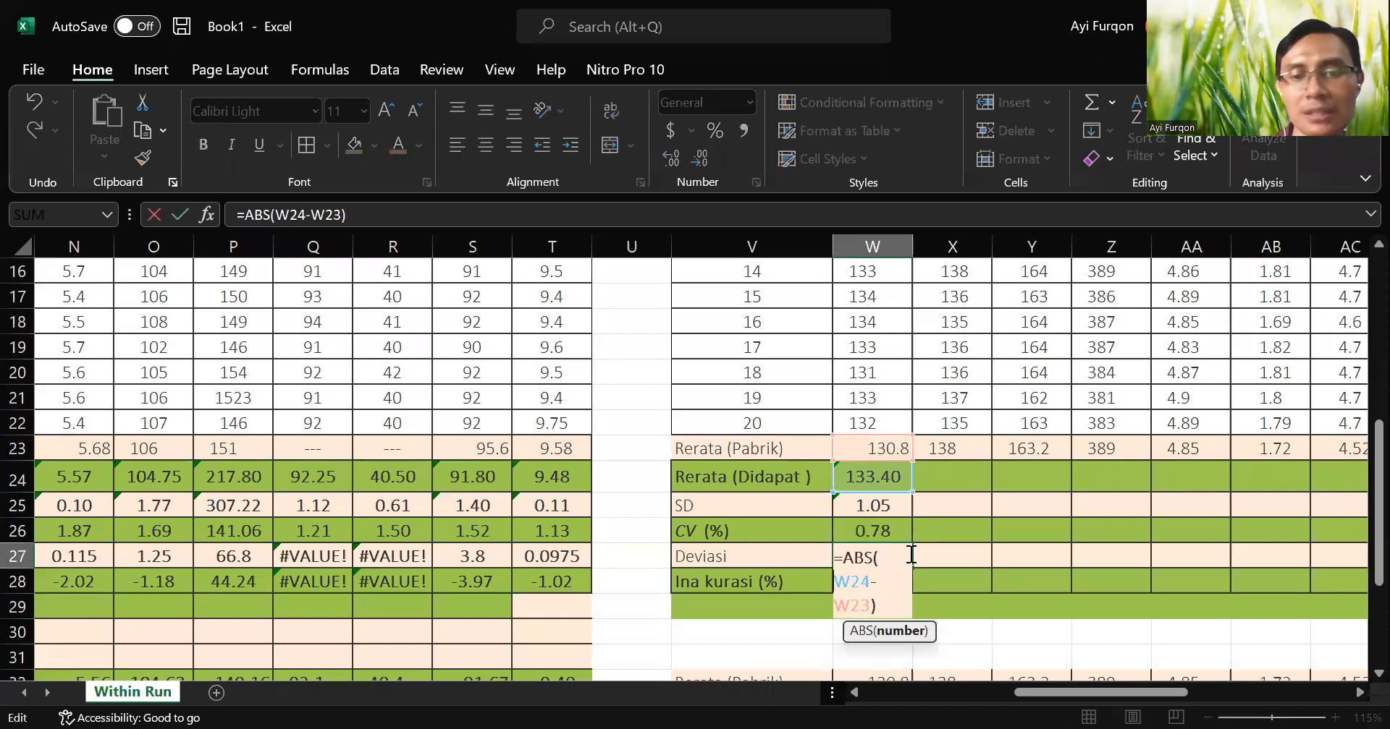
{"action": "key", "text": "Return"}
Fill the statistics formulas in W24:W28 across the remaining columns of the third table, up to column AD.
{"action": "key", "text": "Right"}
{"action": "key", "text": "Right"}
{"action": "key", "text": "Right"}
{"action": "key", "text": "Right"}
{"action": "key", "text": "Right"}
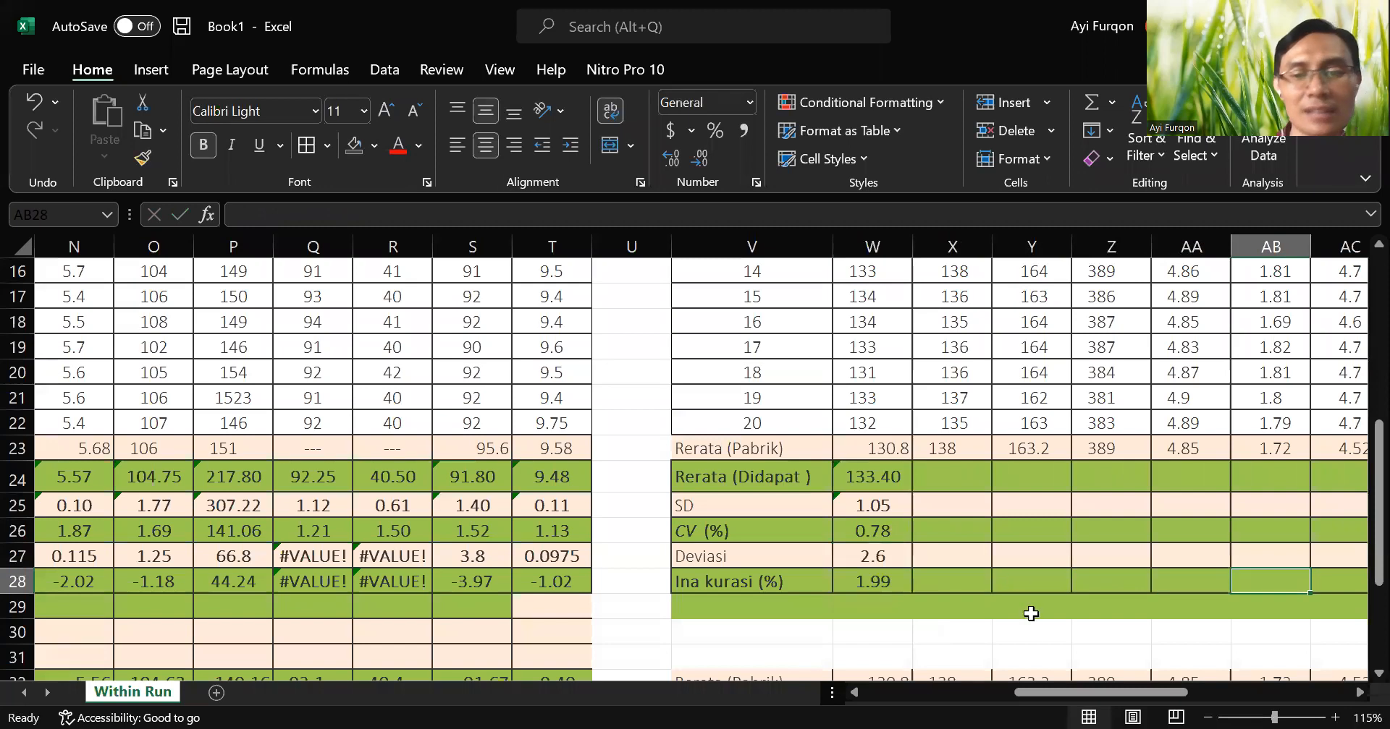
{"action": "left_click_drag", "start_coordinate": [1071, 692], "coordinate": [1118, 694]}
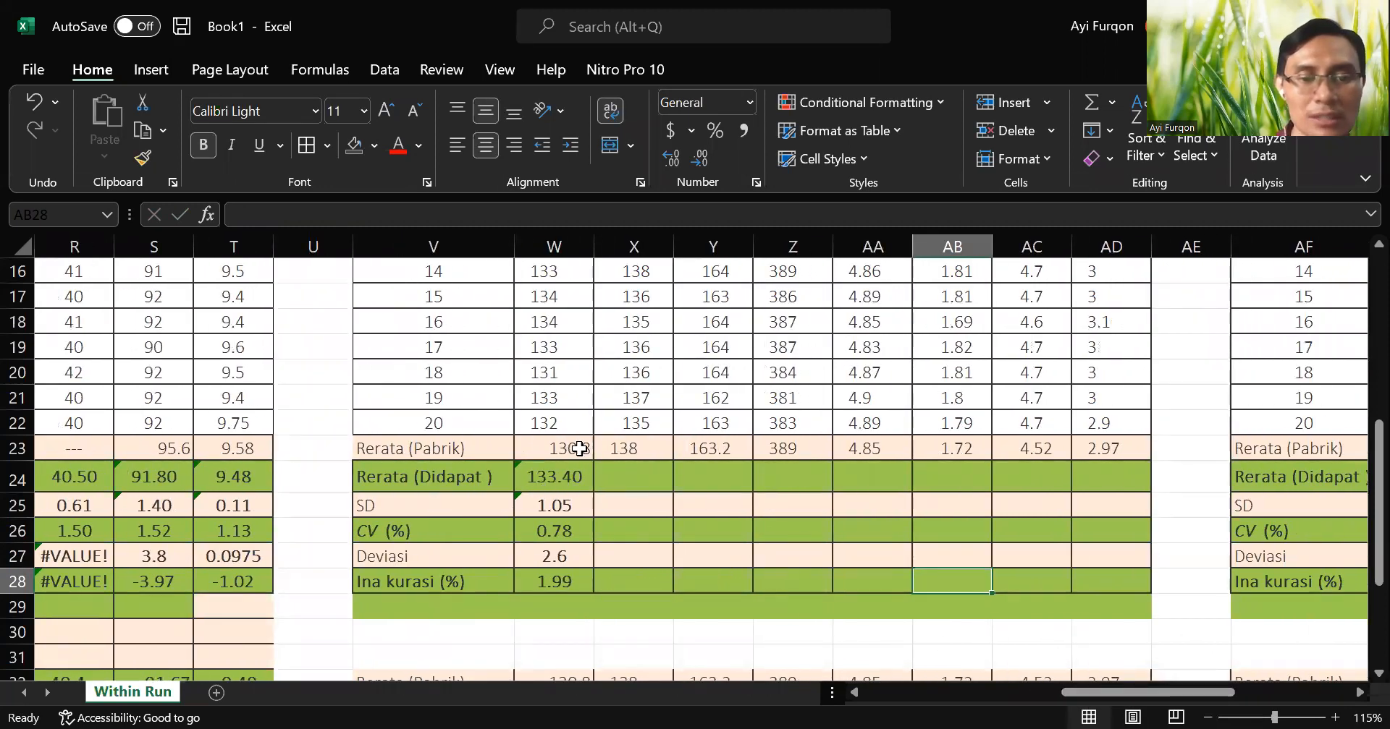
{"action": "left_click_drag", "start_coordinate": [563, 479], "coordinate": [1149, 585]}
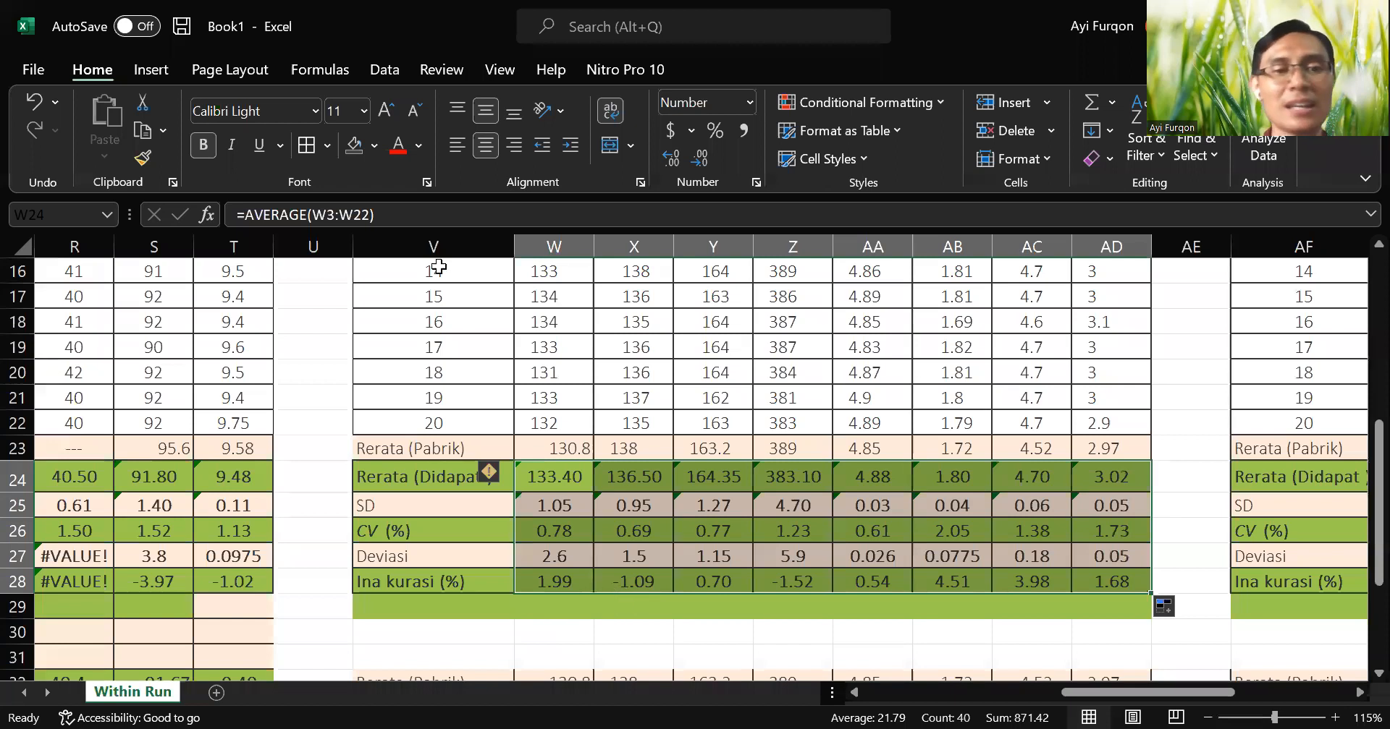
{"action": "left_click", "coordinate": [481, 146]}
{"action": "left_click", "coordinate": [482, 145]}
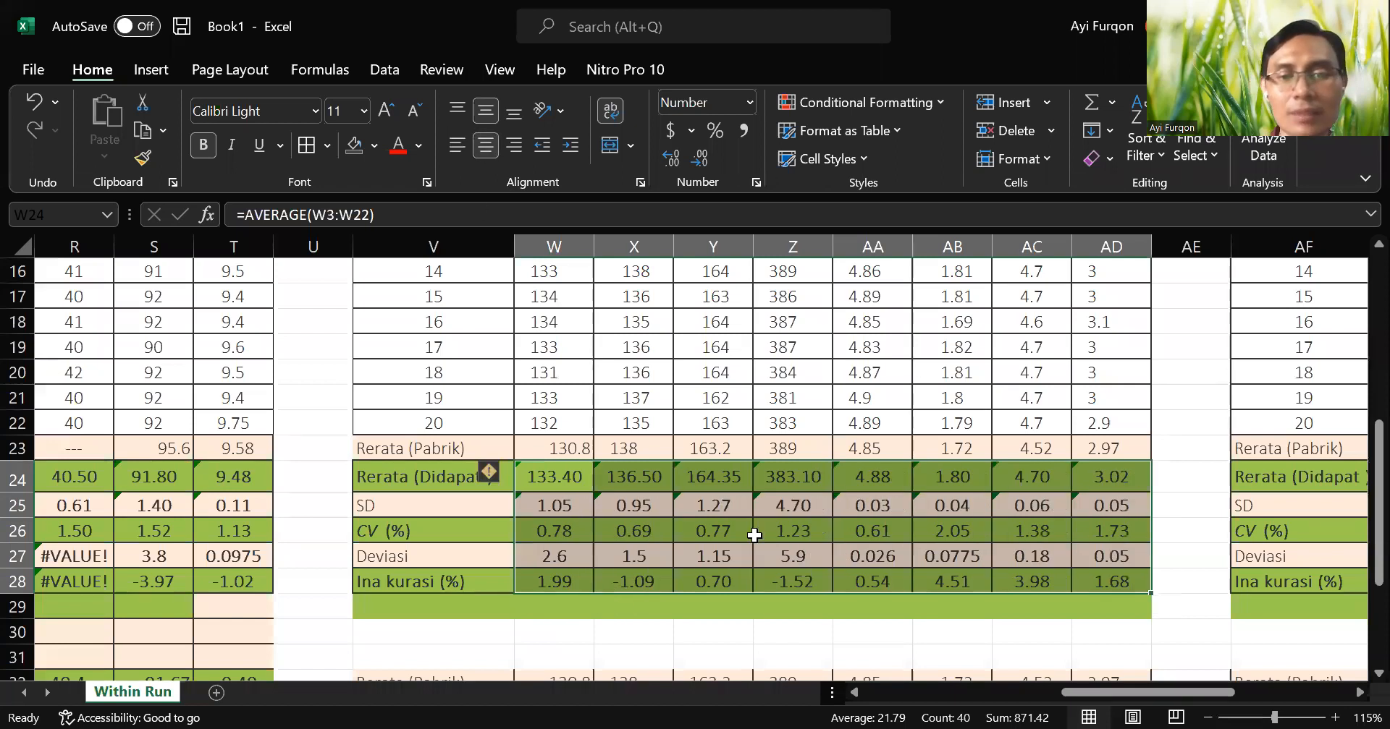
Compare the calculated mean in AB24 with the reference mean in AB33.
{"action": "left_click", "coordinate": [964, 483]}
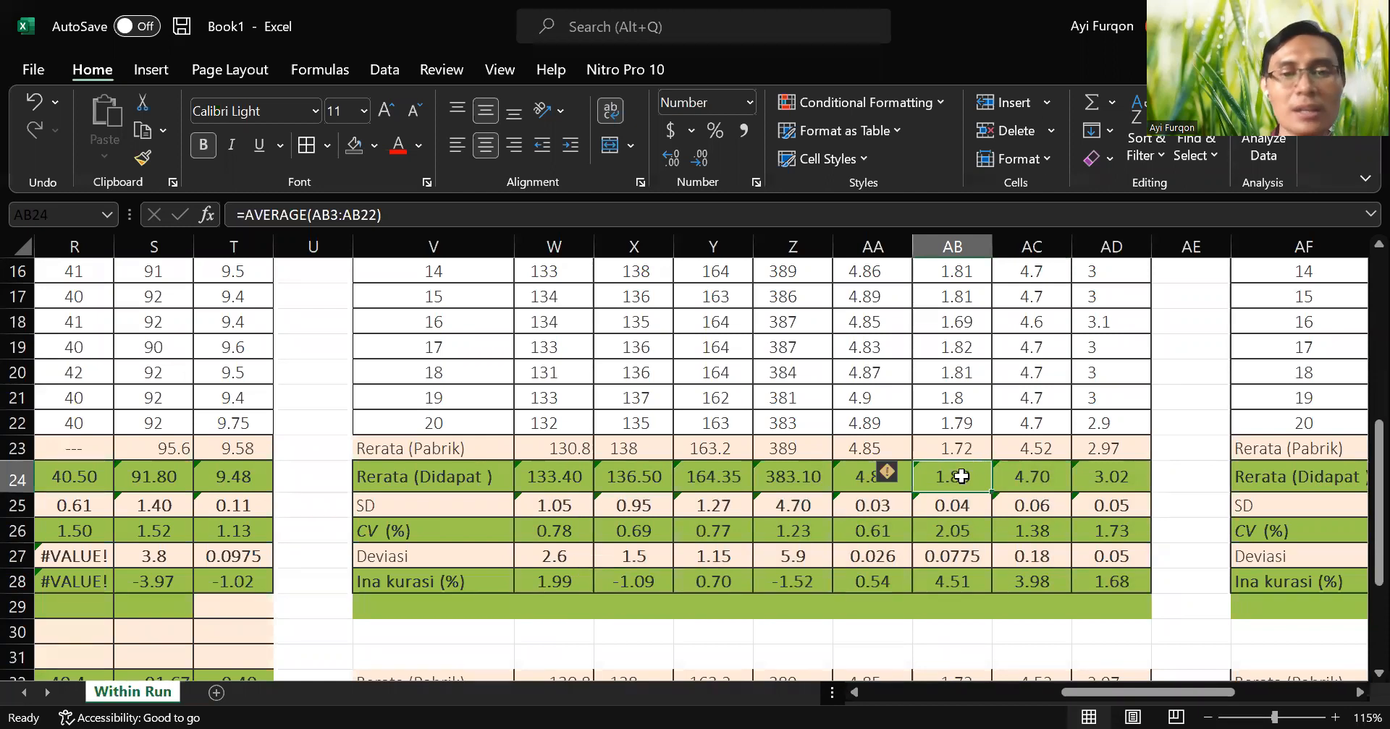
{"action": "scroll", "coordinate": [976, 485], "scroll_direction": "down", "scroll_amount": 3}
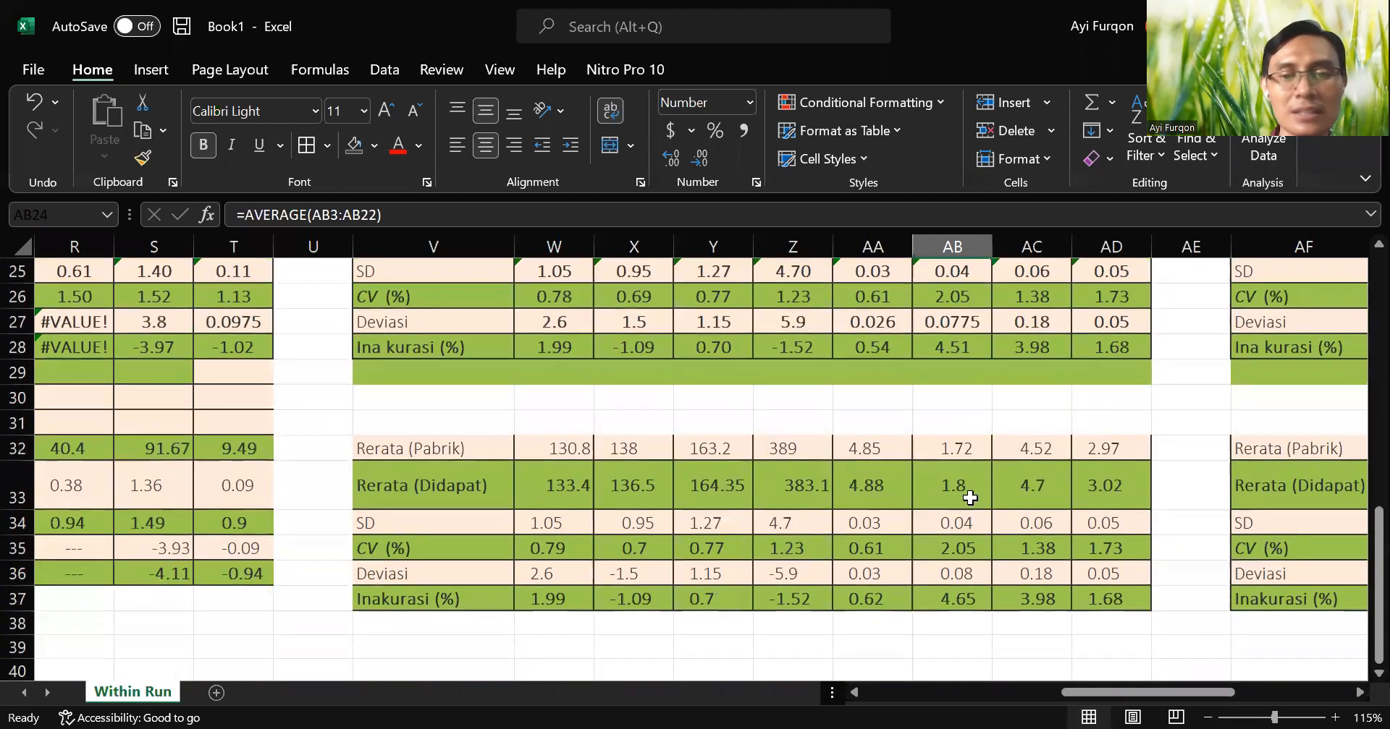
{"action": "left_click", "coordinate": [972, 492]}
{"action": "scroll", "coordinate": [972, 492], "scroll_direction": "up", "scroll_amount": 2}
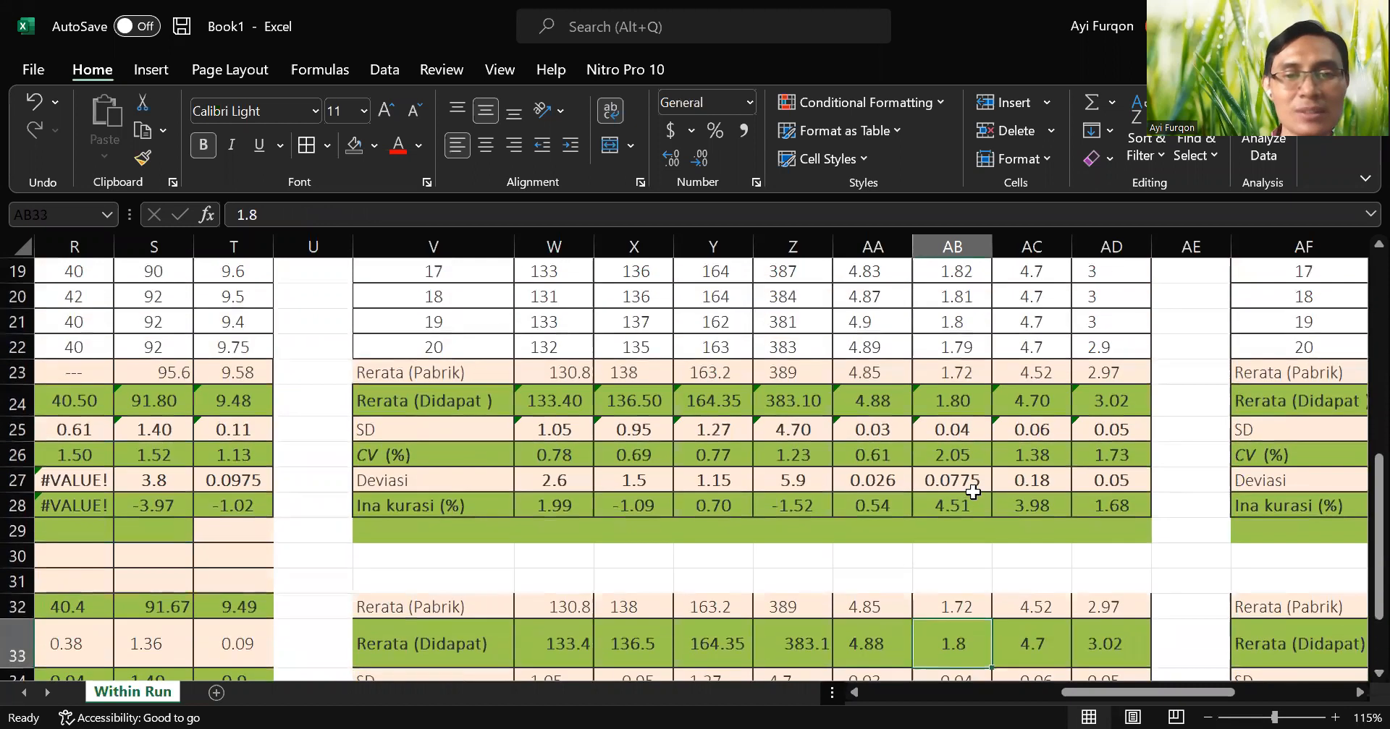
{"action": "left_click", "coordinate": [965, 403]}
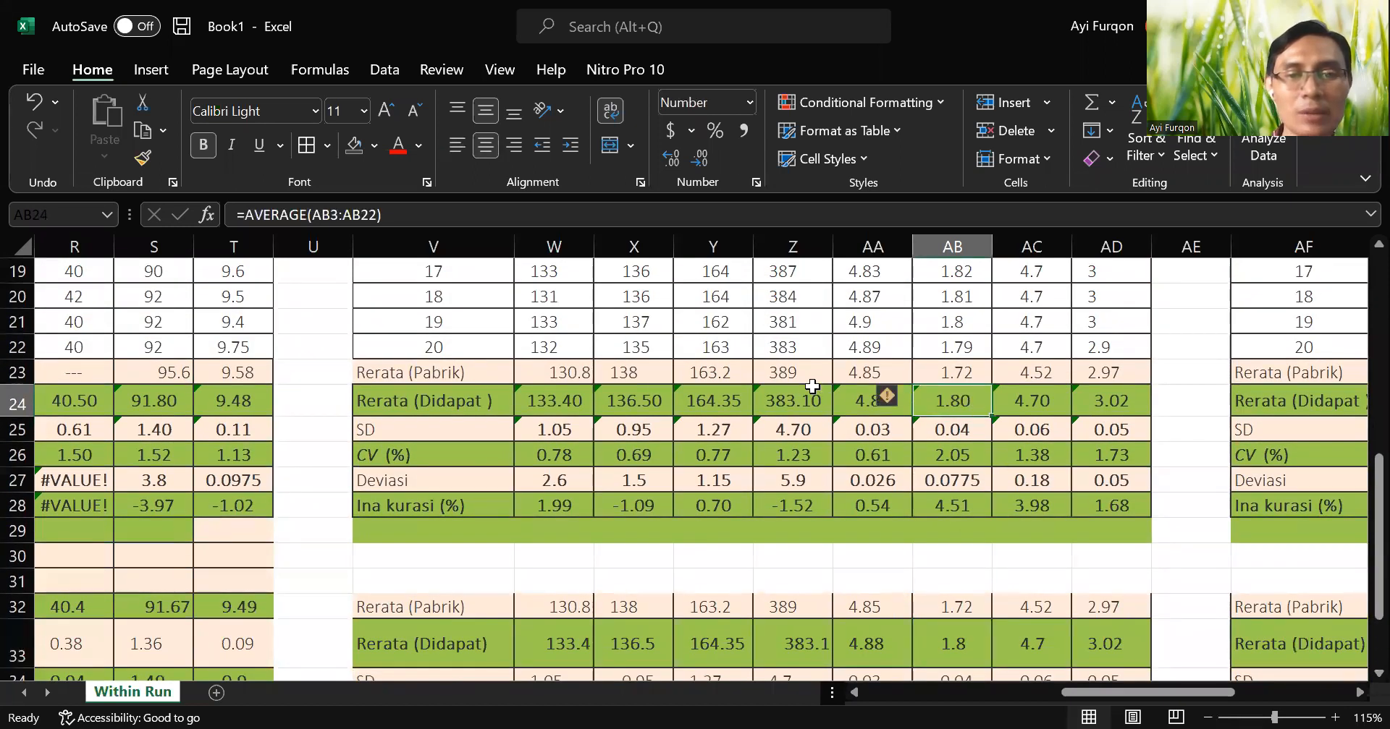
Compare the calculated mean in Z24 with the reference mean in Z33.
{"action": "left_click", "coordinate": [794, 398]}
{"action": "scroll", "coordinate": [884, 461], "scroll_direction": "down", "scroll_amount": 1}
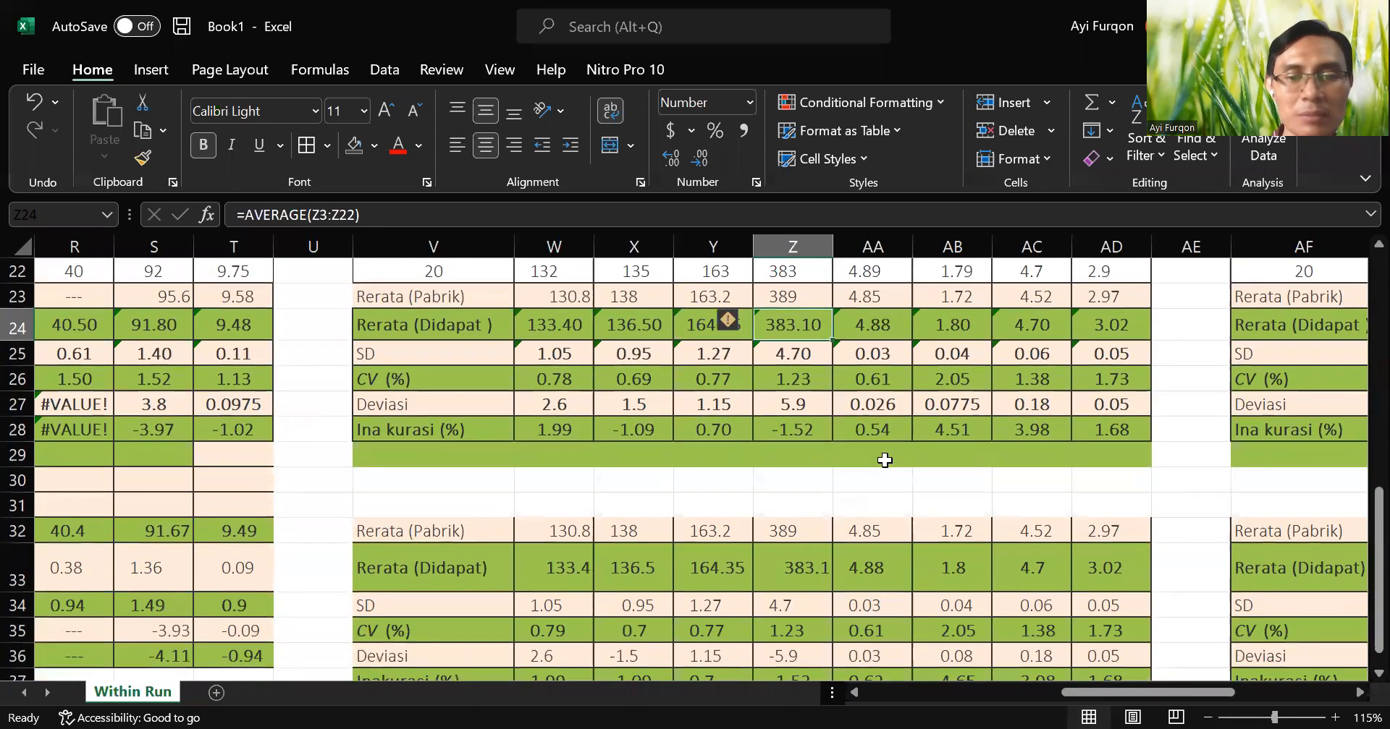
{"action": "scroll", "coordinate": [884, 461], "scroll_direction": "down", "scroll_amount": 1}
{"action": "scroll", "coordinate": [884, 460], "scroll_direction": "up", "scroll_amount": 2}
{"action": "scroll", "coordinate": [885, 460], "scroll_direction": "down", "scroll_amount": 1}
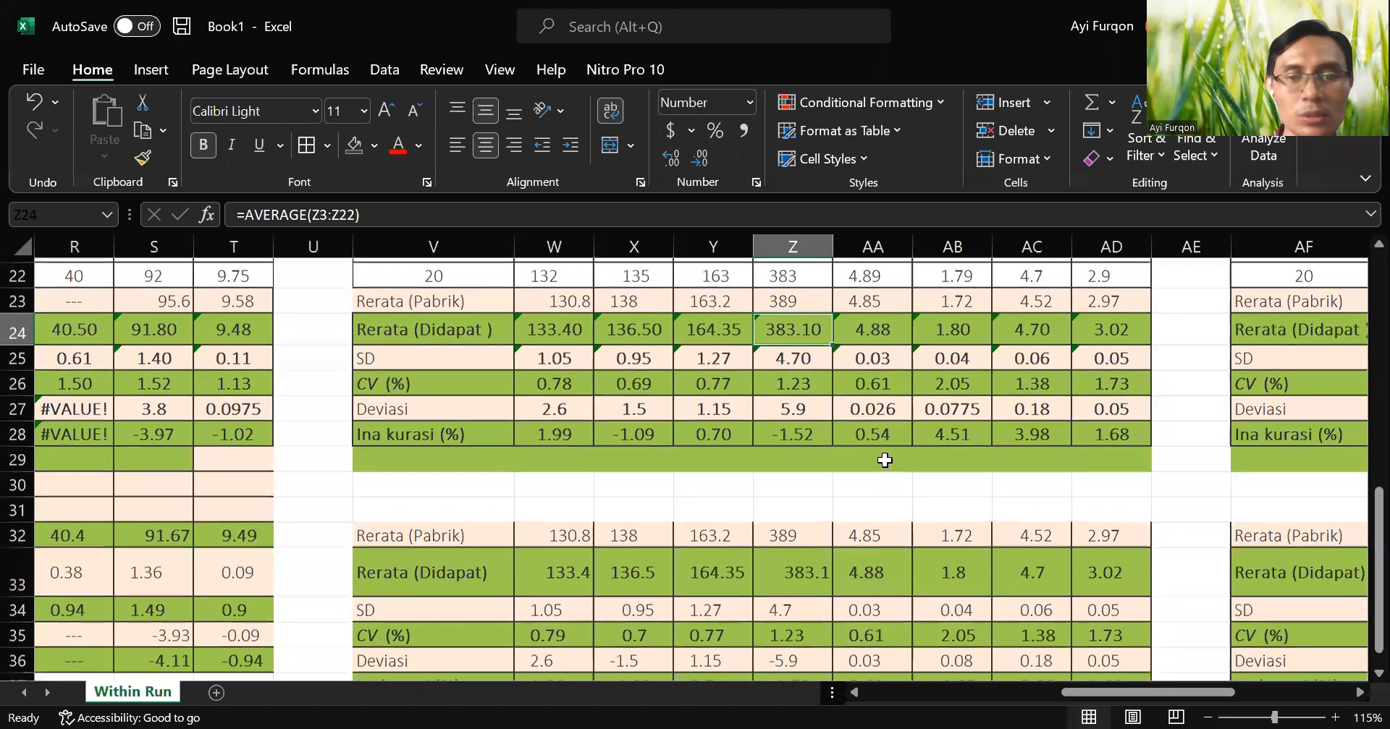
{"action": "scroll", "coordinate": [884, 460], "scroll_direction": "down", "scroll_amount": 1}
{"action": "left_click", "coordinate": [816, 495]}
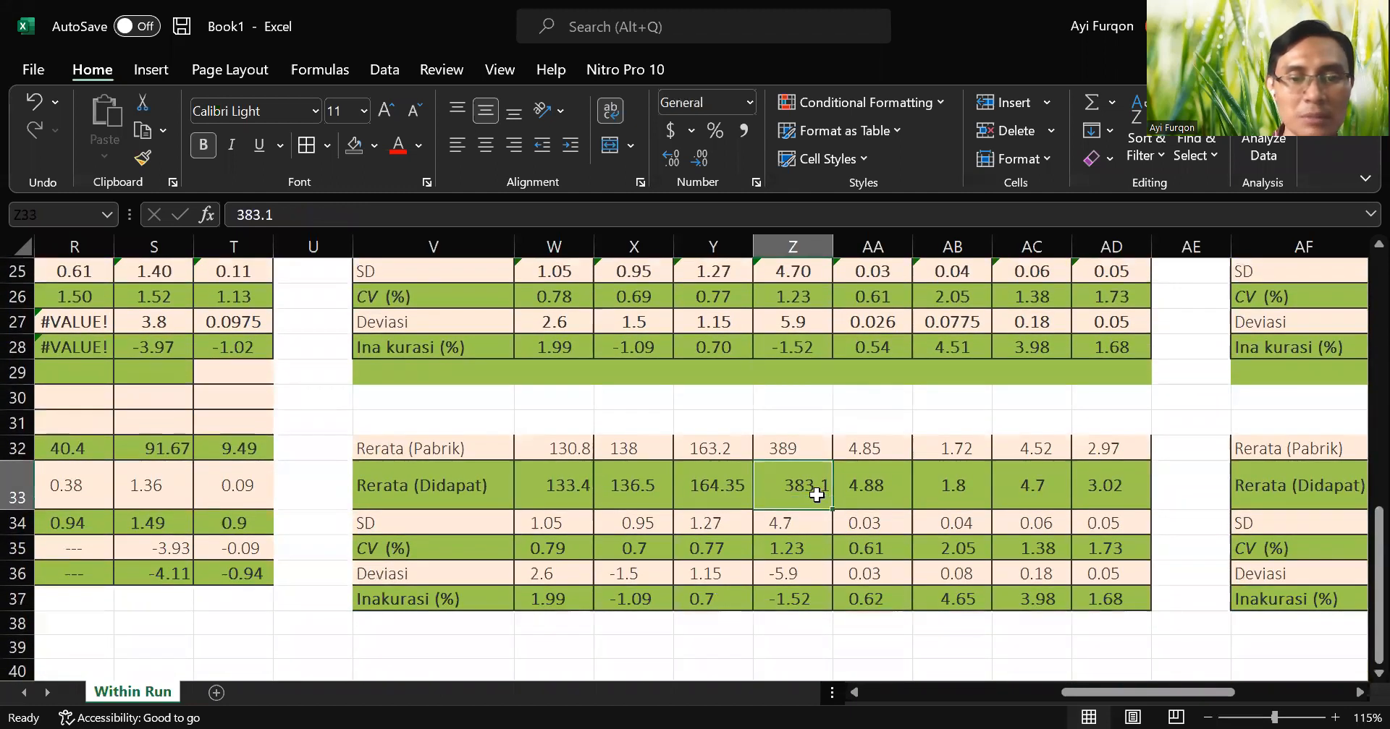
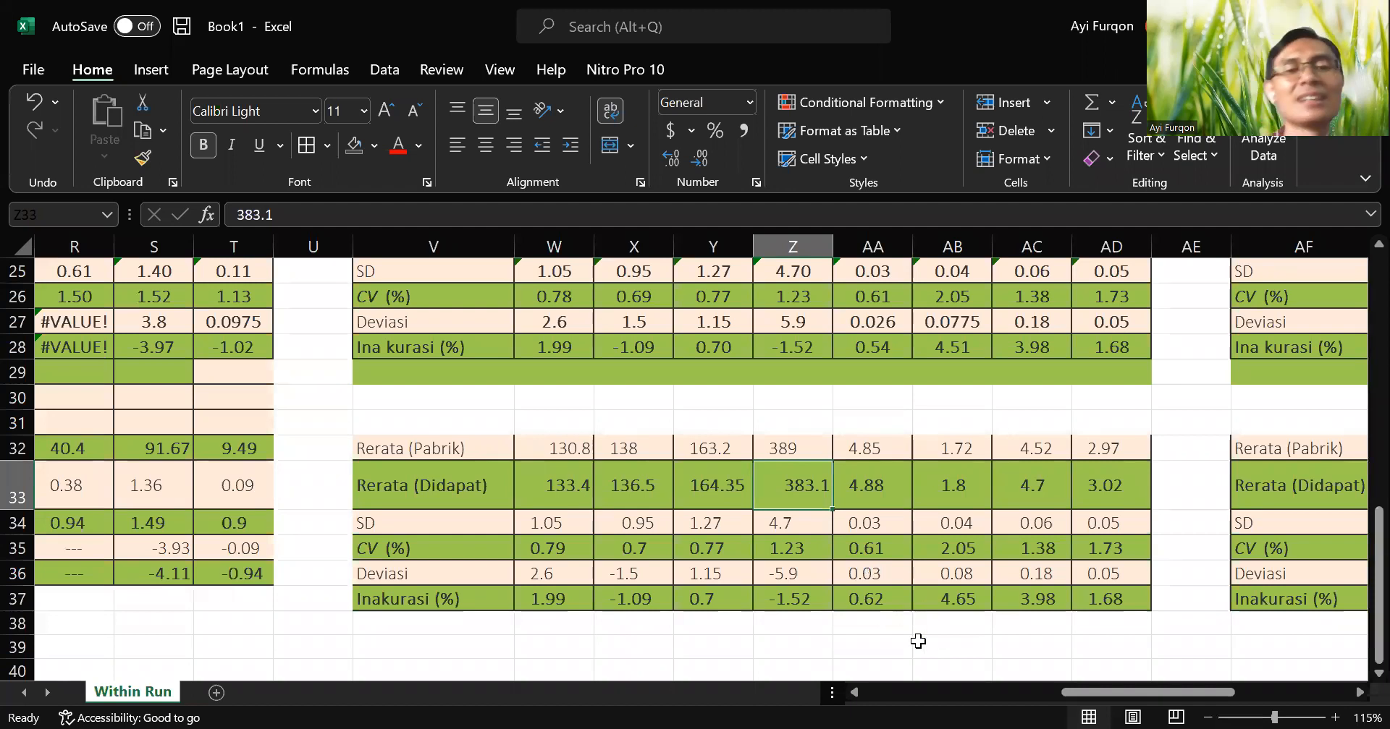
Copy the statistics formulas from AD24:AD28 into AG24:AG28 of the fourth table.
{"action": "left_click_drag", "start_coordinate": [1147, 691], "coordinate": [1228, 691]}
{"action": "scroll", "coordinate": [889, 495], "scroll_direction": "up", "scroll_amount": 3}
{"action": "scroll", "coordinate": [888, 495], "scroll_direction": "up", "scroll_amount": 1}
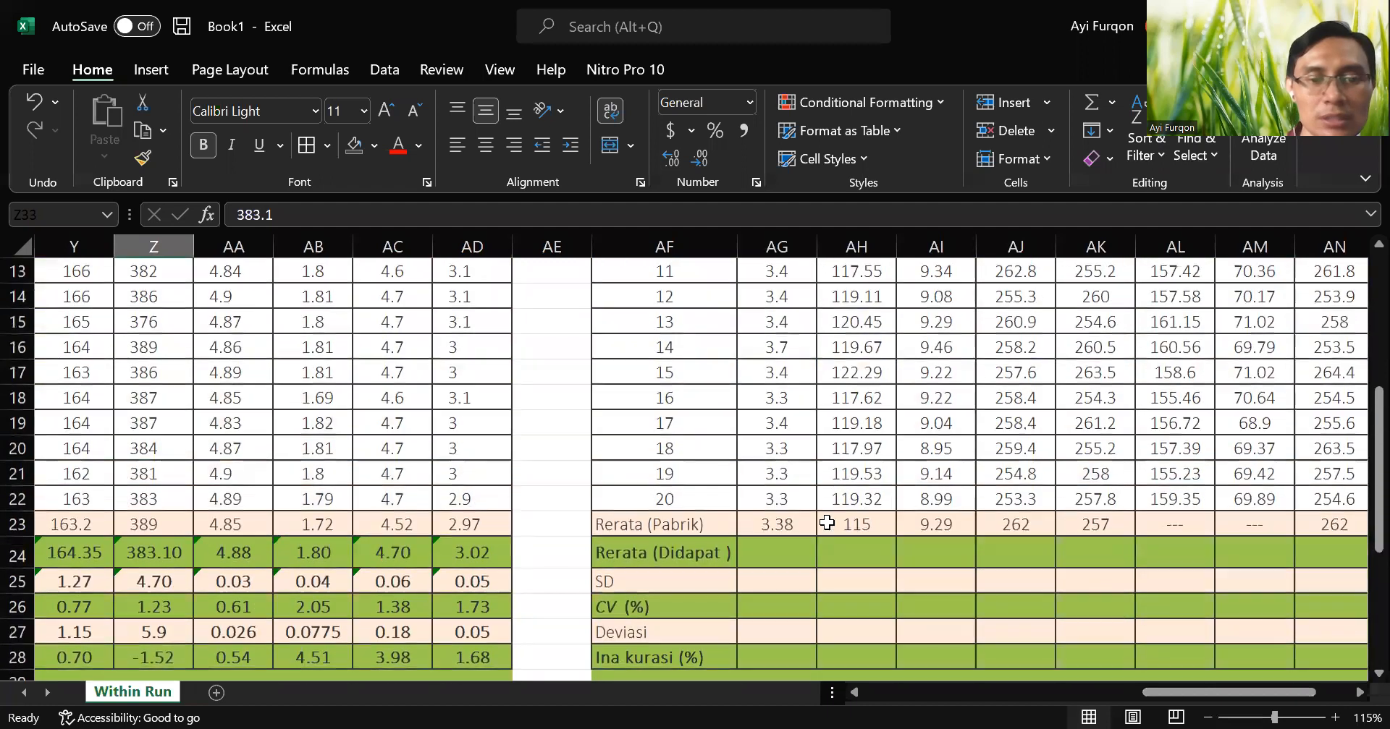
{"action": "scroll", "coordinate": [547, 505], "scroll_direction": "up", "scroll_amount": 5}
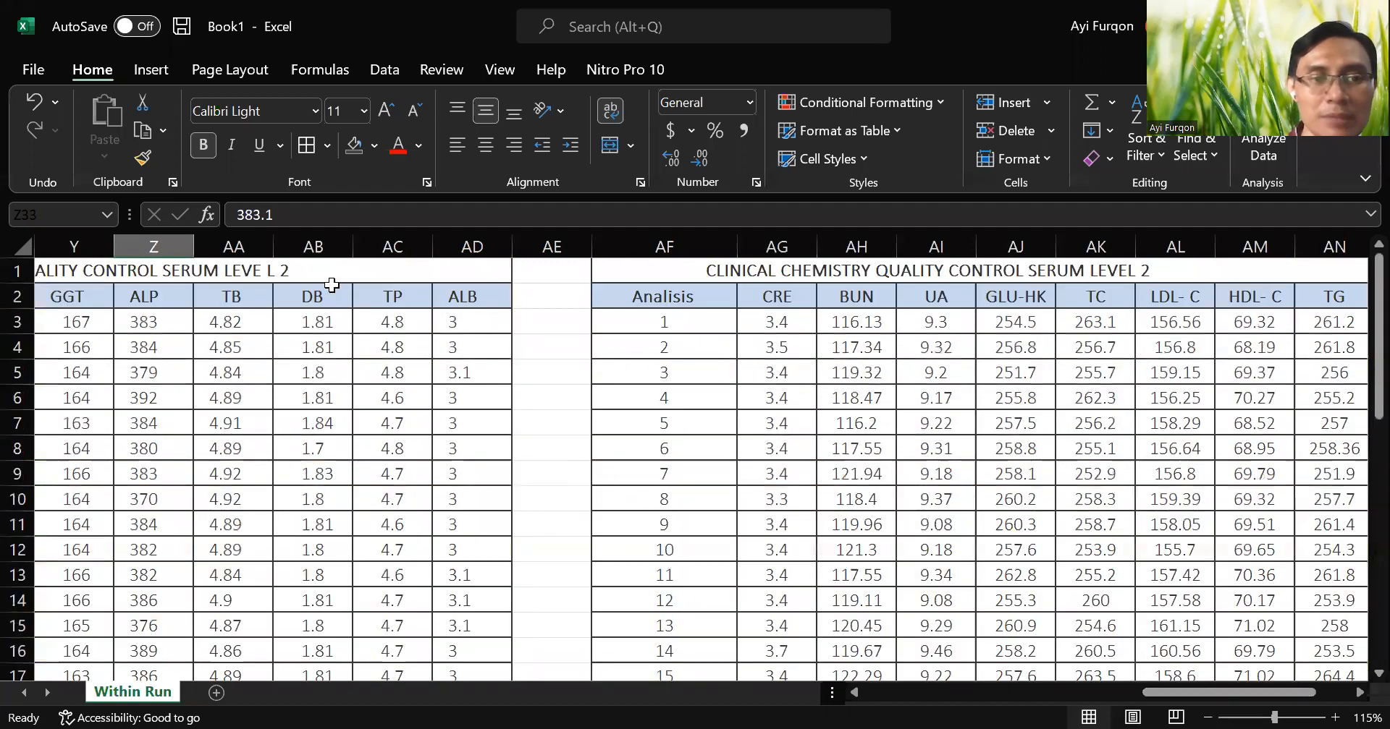
{"action": "scroll", "coordinate": [446, 416], "scroll_direction": "down", "scroll_amount": 5}
{"action": "left_click_drag", "start_coordinate": [476, 476], "coordinate": [482, 580]}
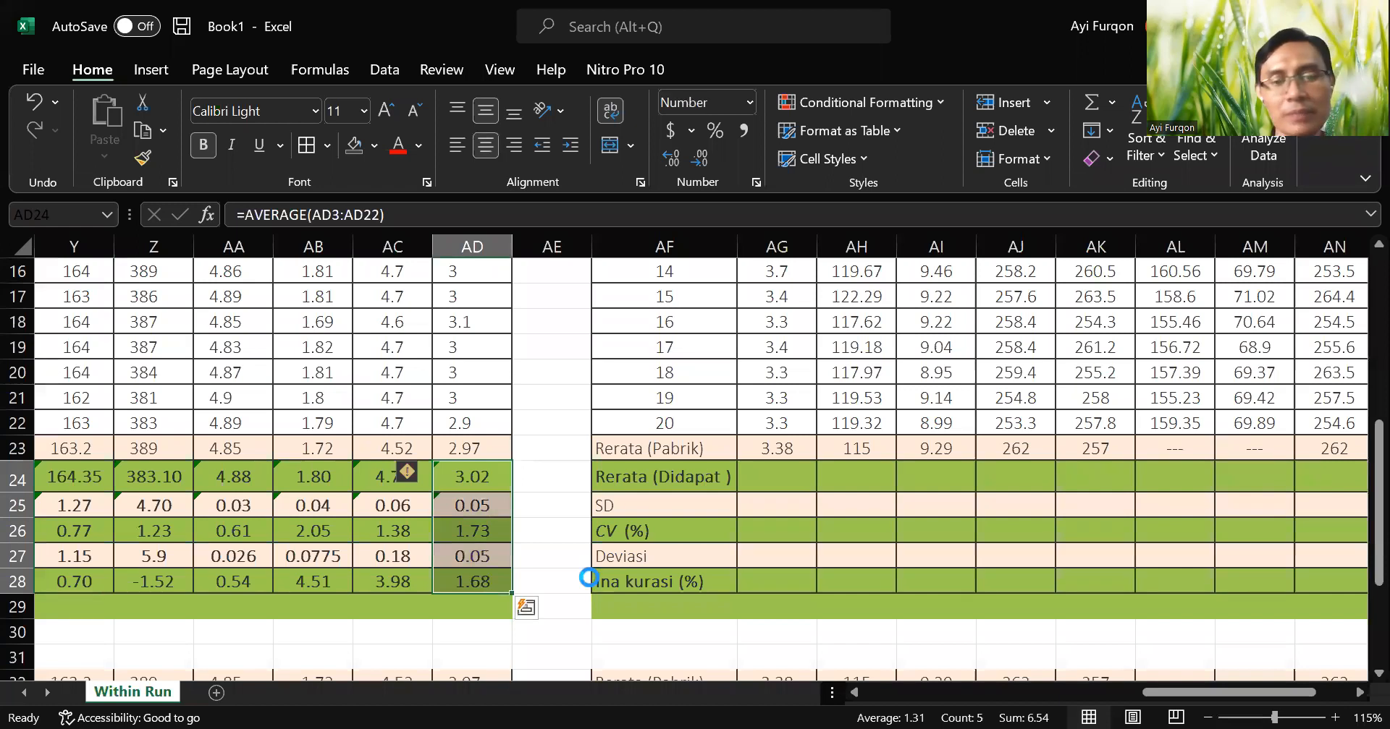
{"action": "key", "text": "ctrl+c"}
{"action": "scroll", "coordinate": [716, 571], "scroll_direction": "up", "scroll_amount": 5}
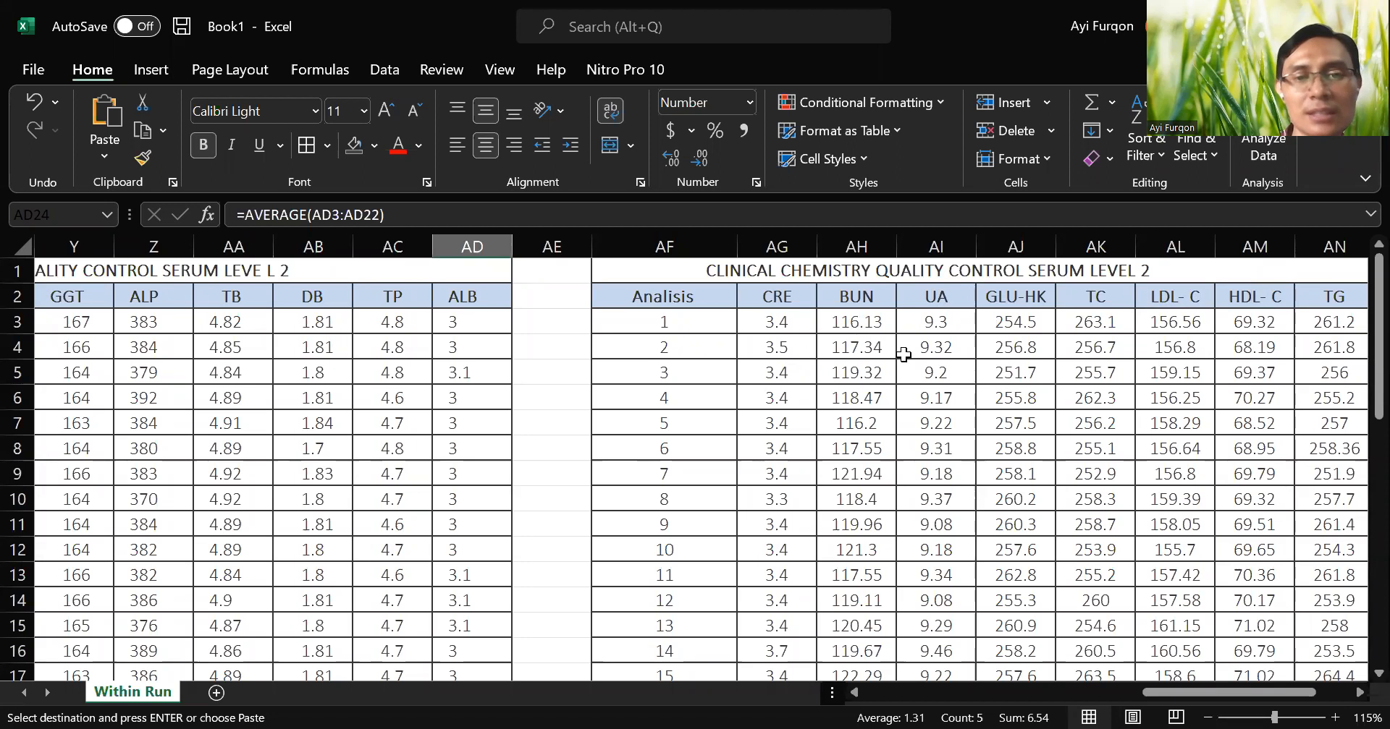
{"action": "scroll", "coordinate": [903, 355], "scroll_direction": "down", "scroll_amount": 4}
{"action": "scroll", "coordinate": [799, 398], "scroll_direction": "down", "scroll_amount": 2}
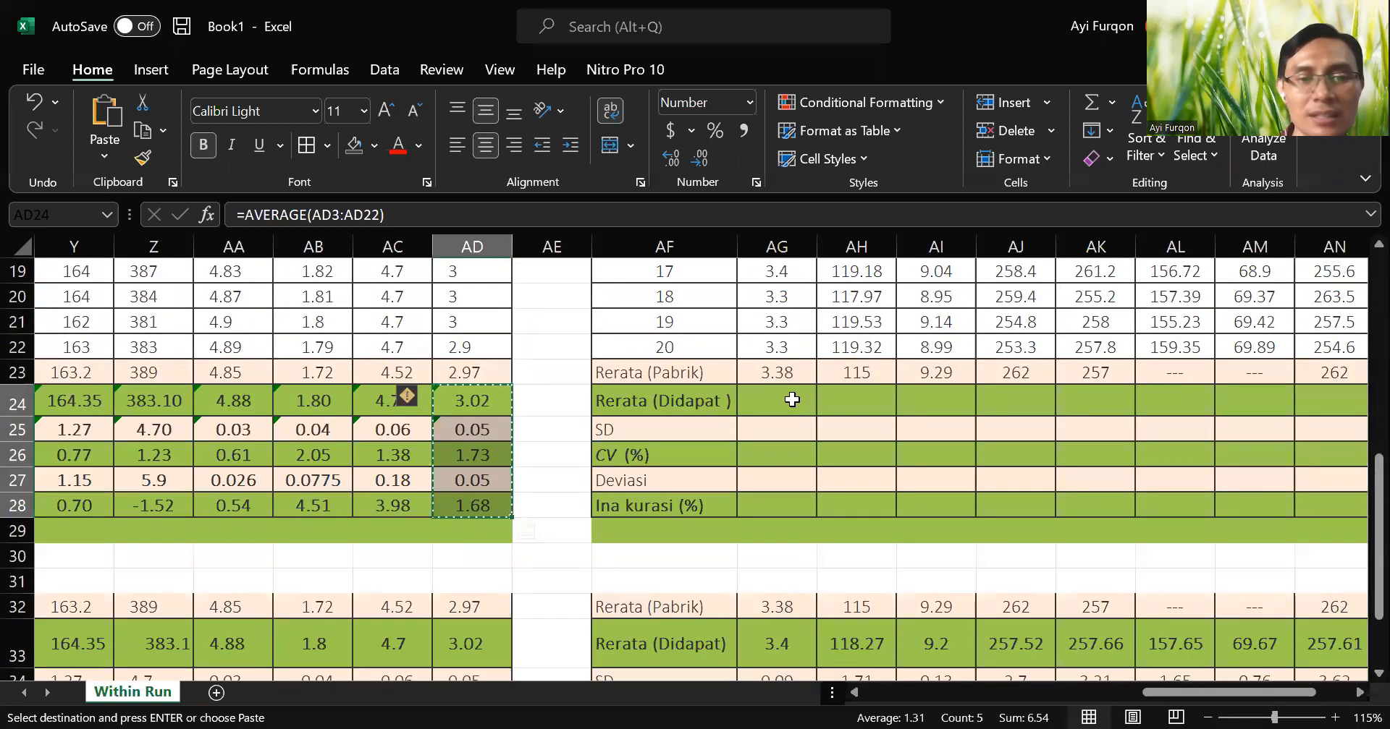
{"action": "left_click", "coordinate": [792, 401]}
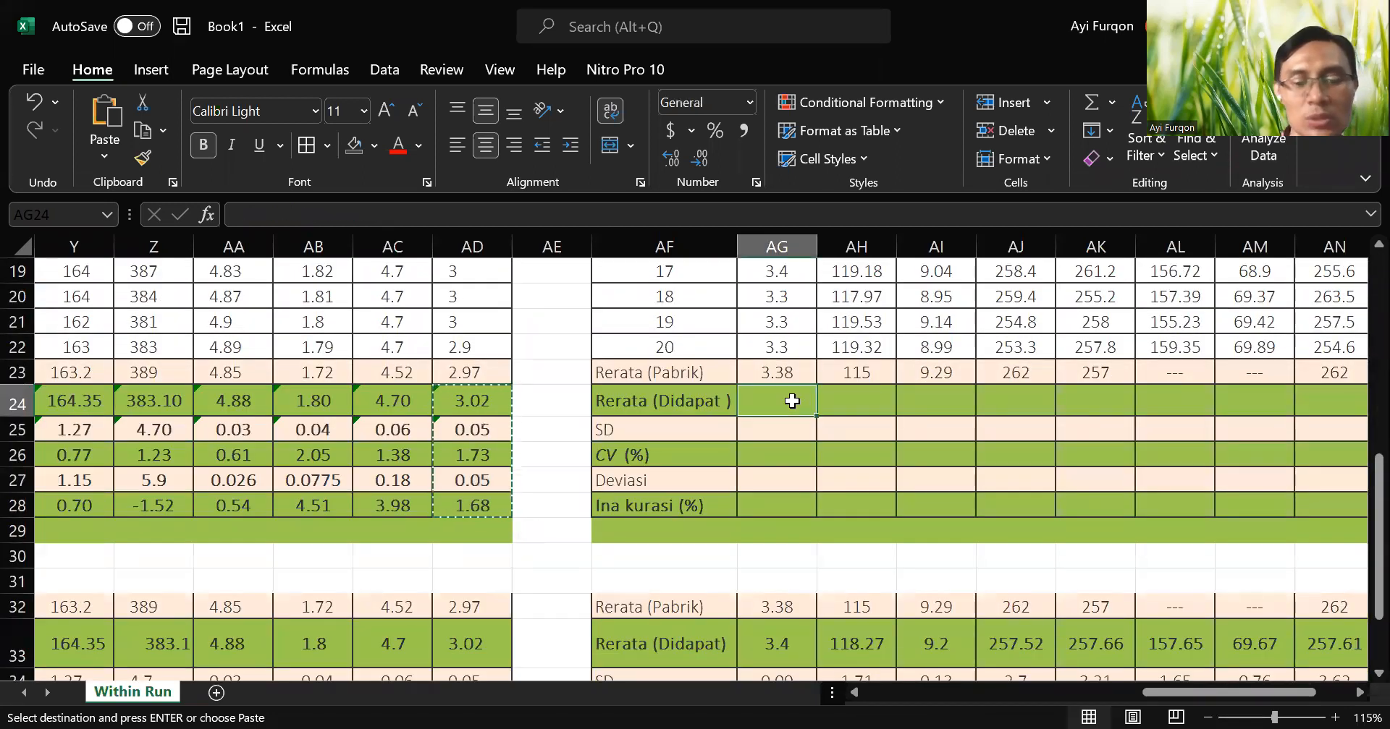
{"action": "key", "text": "ctrl+v"}
{"action": "key", "text": "Escape"}
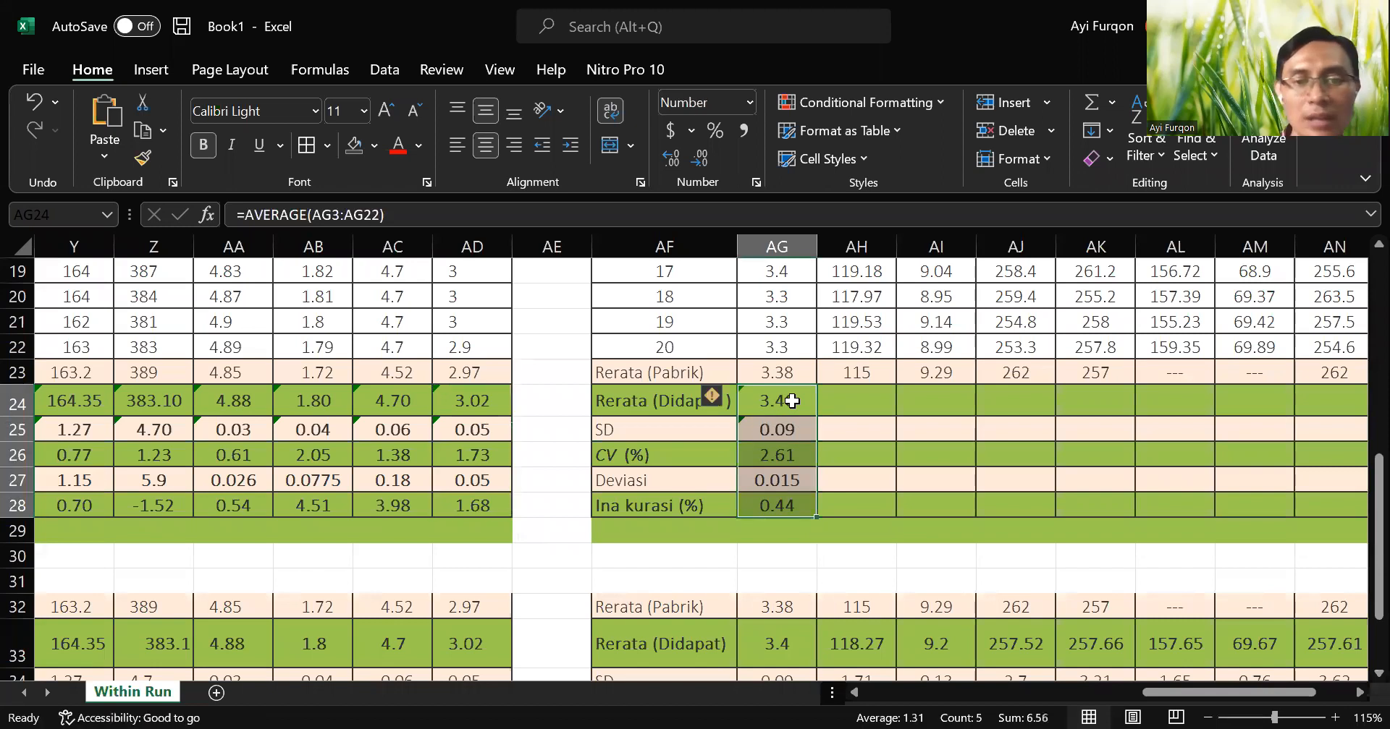
Fill the formulas in AG24:AG28 across the remaining columns of the fourth table, up to column AO.
{"action": "left_click_drag", "start_coordinate": [815, 515], "coordinate": [1246, 522]}
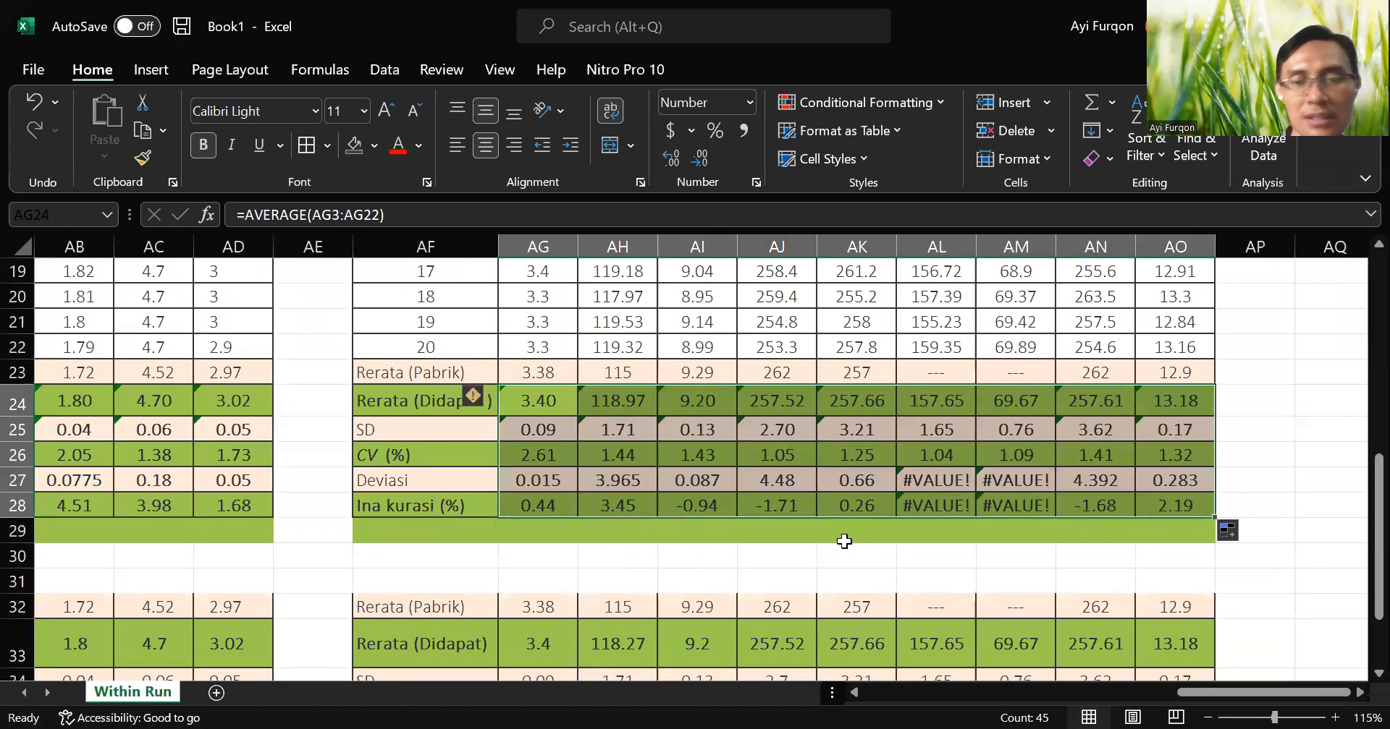
{"action": "left_click", "coordinate": [1015, 530]}
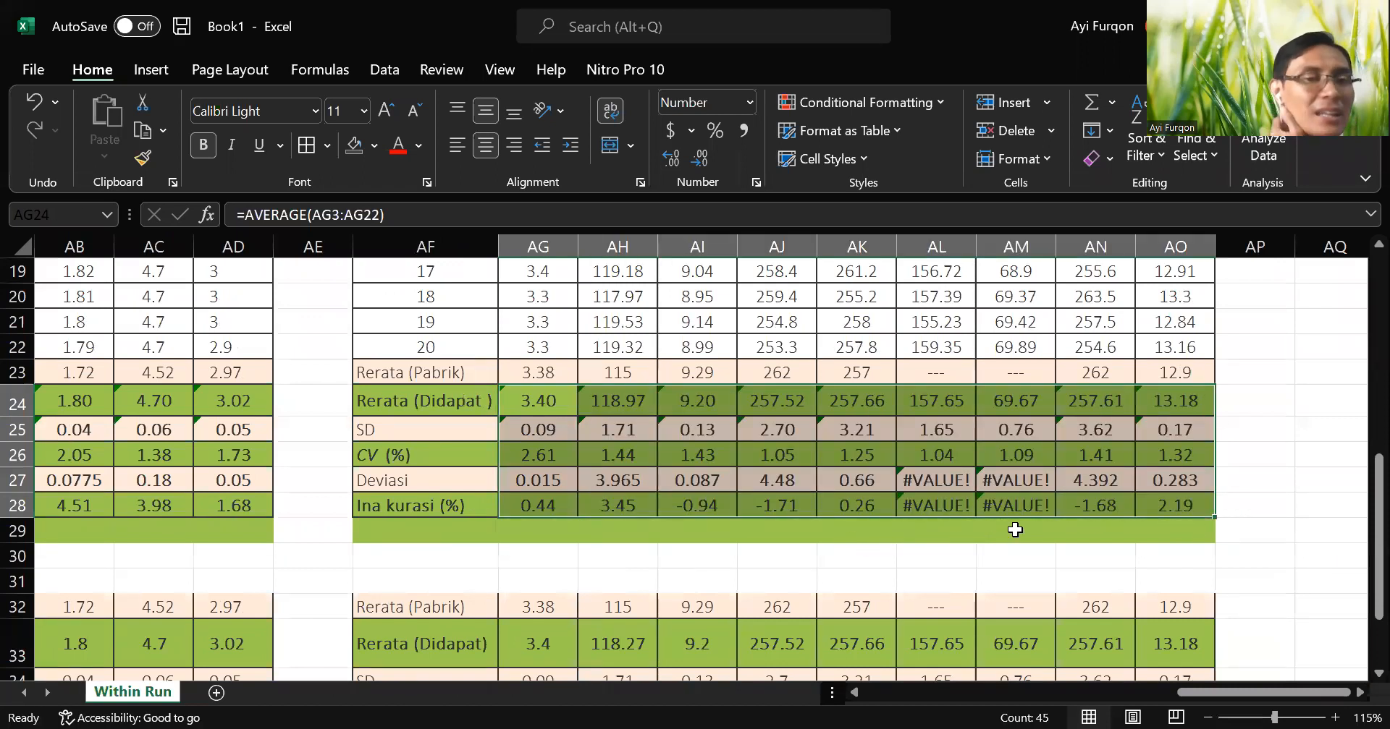
Compare the calculated inaccuracy for CRE, BUN and UA in AG28:AI28 with the reference inaccuracy in AG37:AI37.
{"action": "scroll", "coordinate": [1014, 529], "scroll_direction": "down", "scroll_amount": 2}
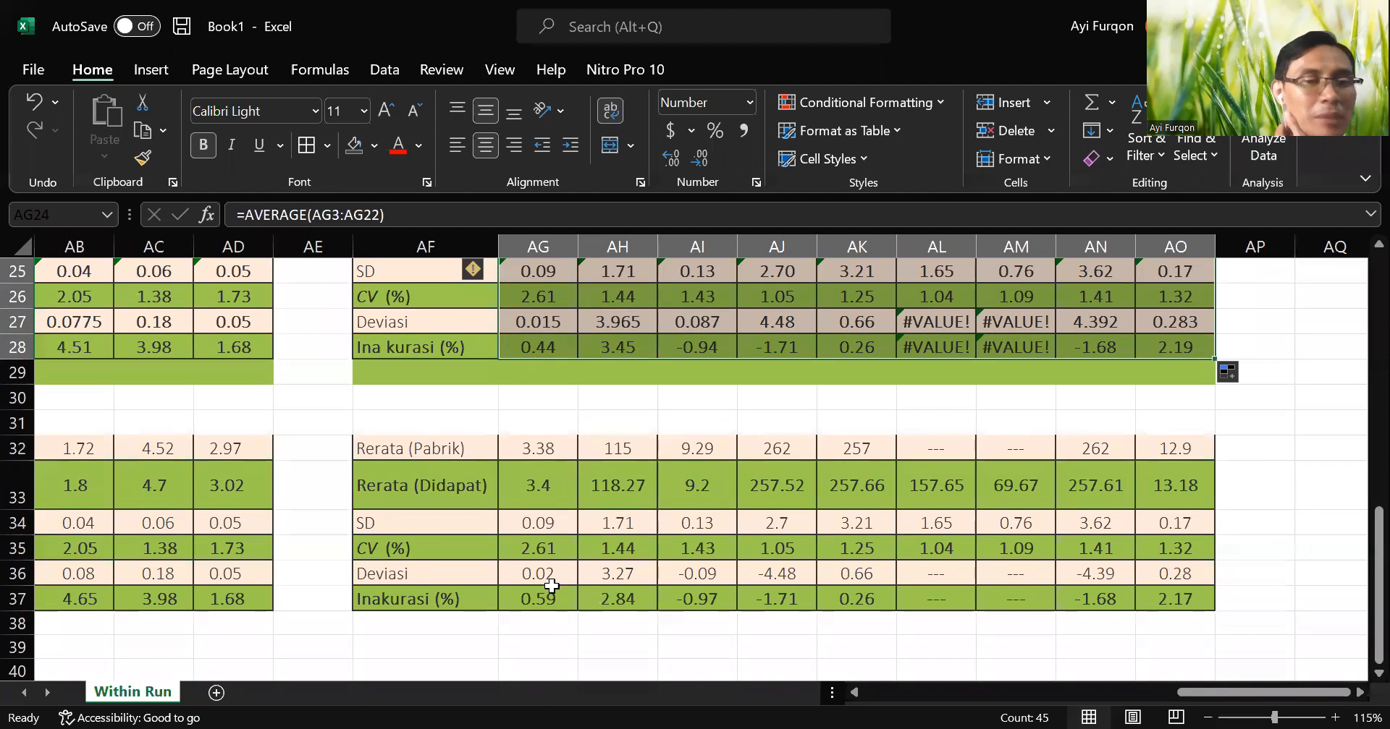
{"action": "left_click", "coordinate": [548, 592]}
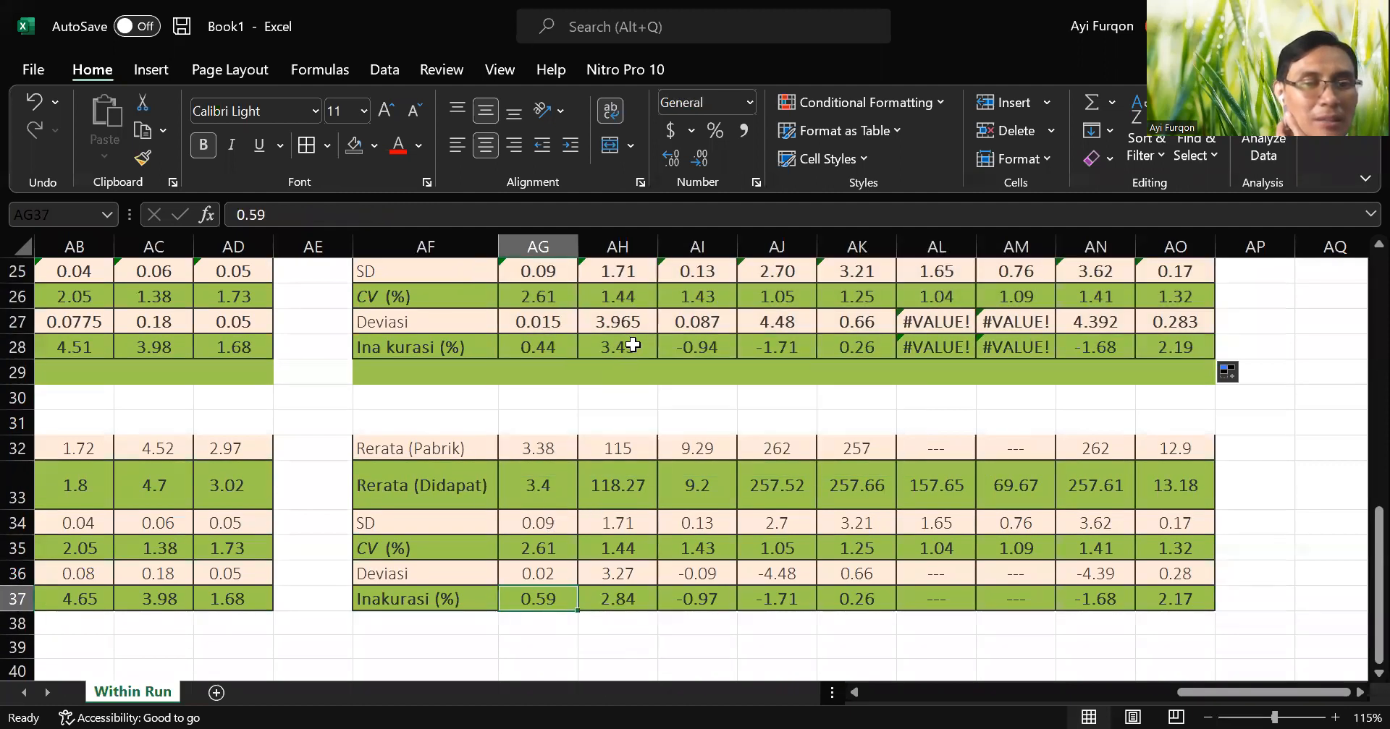
{"action": "left_click", "coordinate": [627, 349]}
{"action": "left_click", "coordinate": [702, 348]}
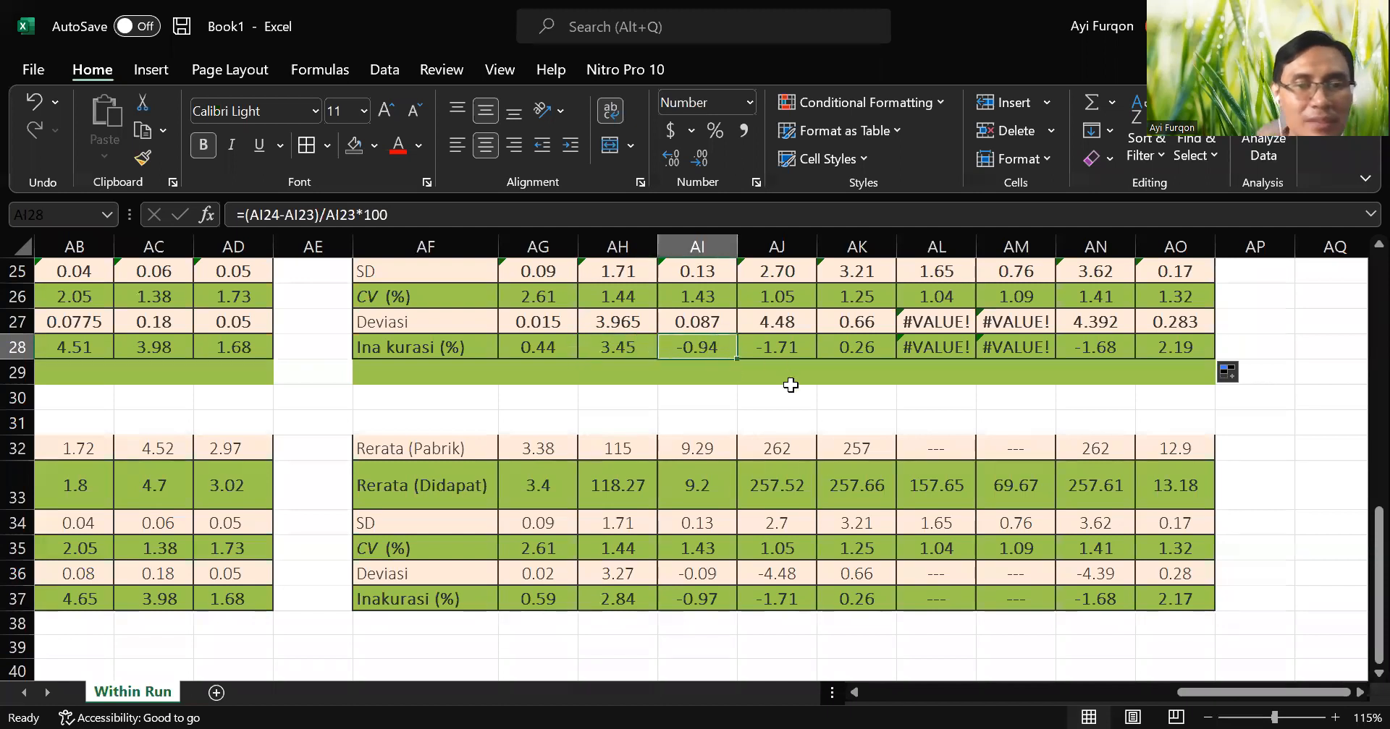
{"action": "left_click", "coordinate": [725, 603]}
Review the UA results in column AI and their calculated statistics against the reference block to trace the inaccuracy difference.
{"action": "scroll", "coordinate": [725, 602], "scroll_direction": "up", "scroll_amount": 8}
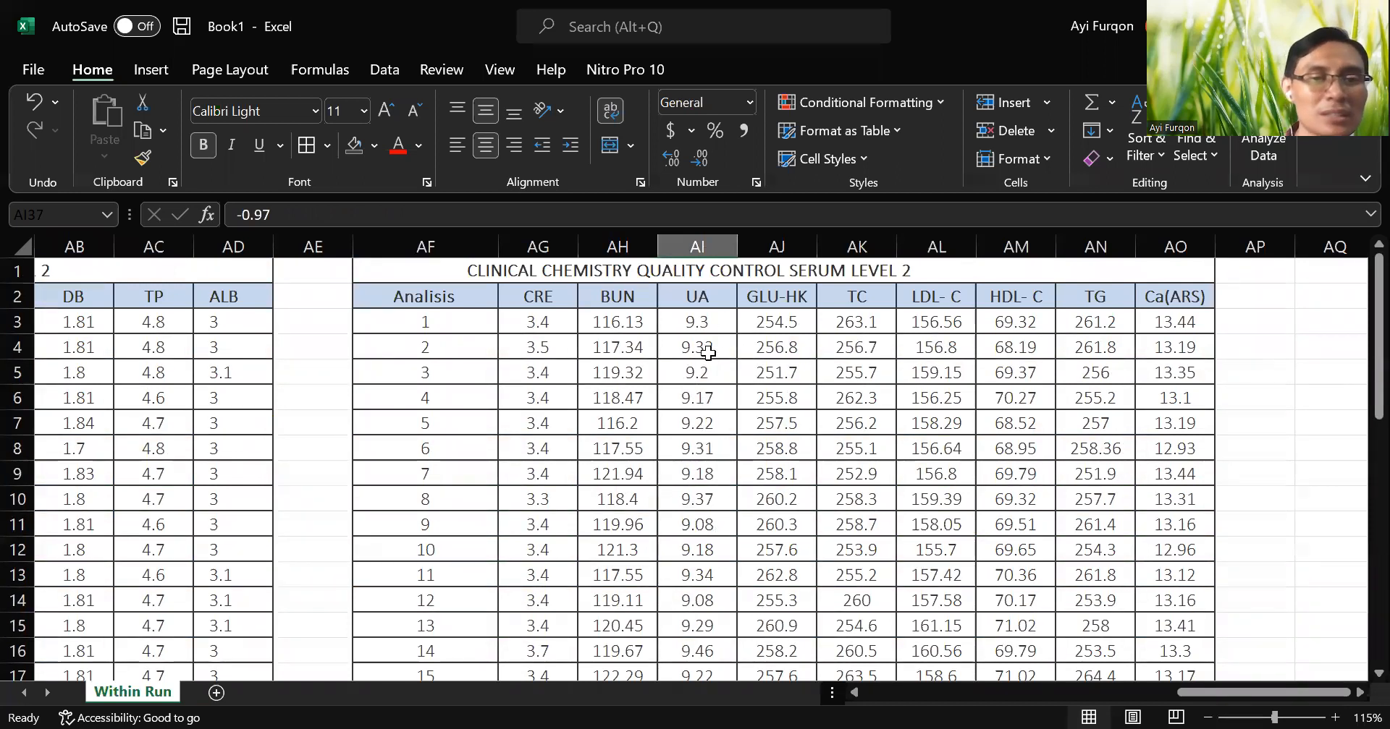
{"action": "scroll", "coordinate": [717, 391], "scroll_direction": "down", "scroll_amount": 6}
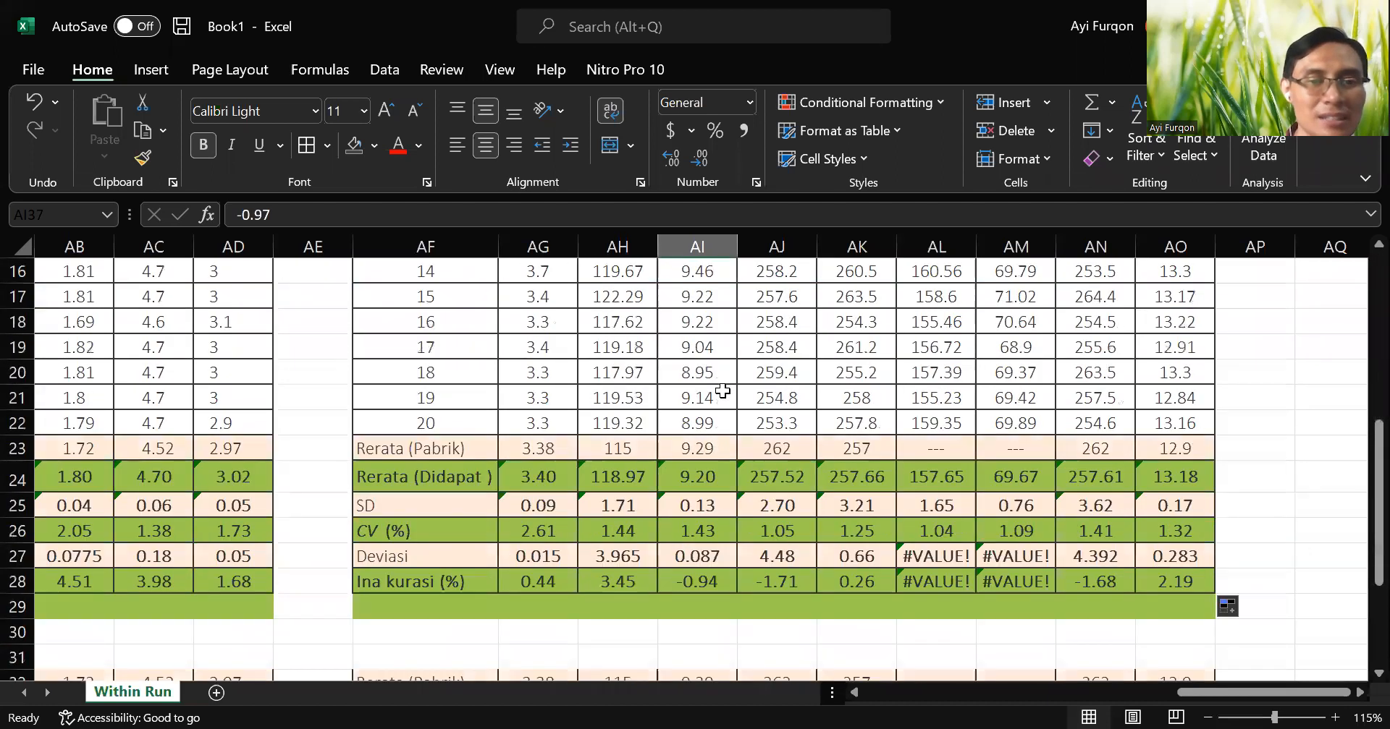
{"action": "scroll", "coordinate": [701, 501], "scroll_direction": "down", "scroll_amount": 2}
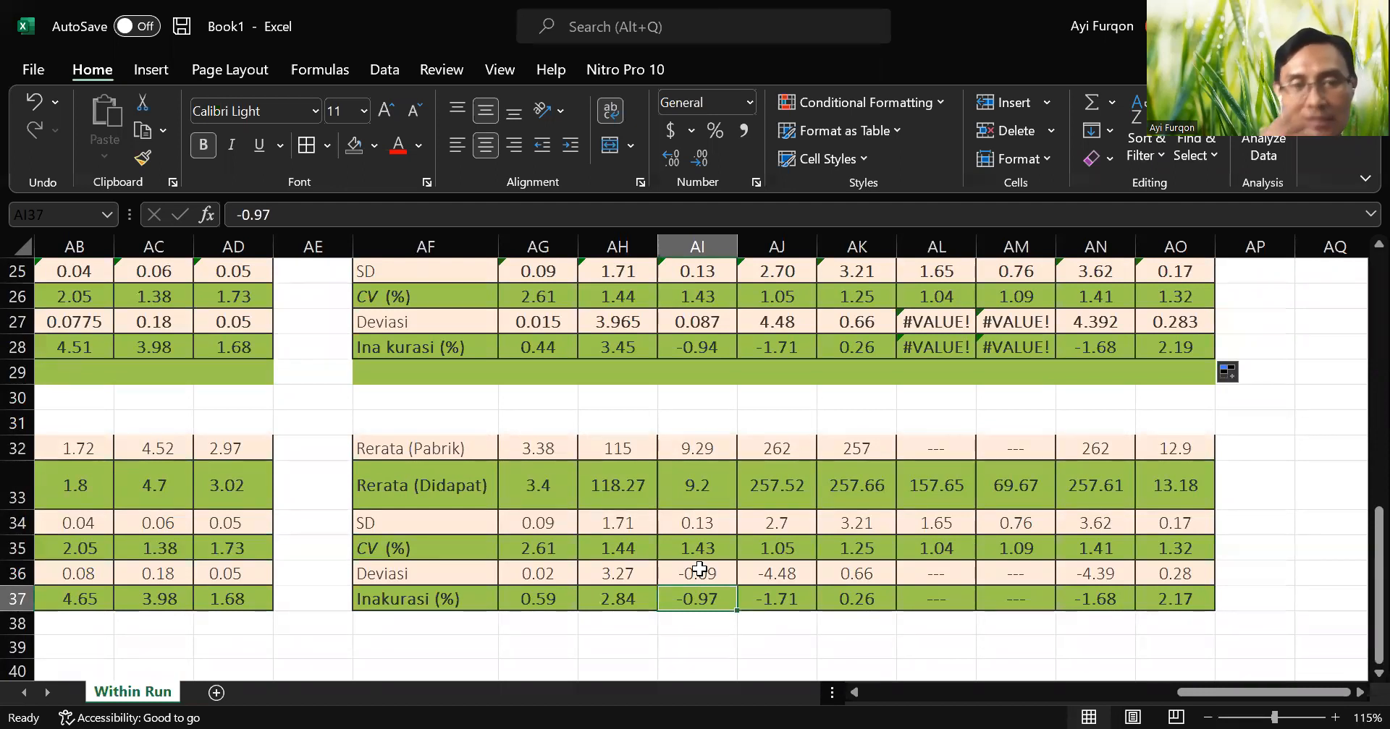
{"action": "scroll", "coordinate": [699, 571], "scroll_direction": "up", "scroll_amount": 6}
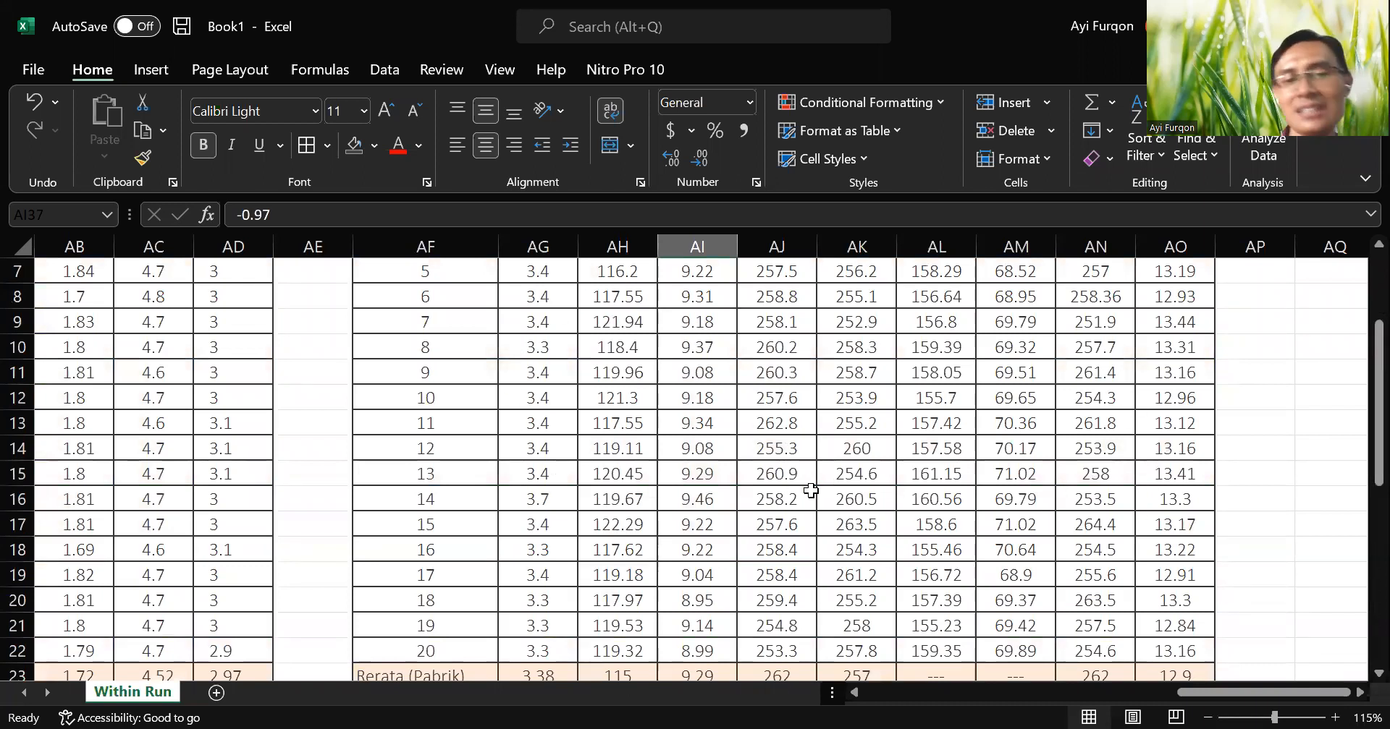
{"action": "scroll", "coordinate": [810, 495], "scroll_direction": "down", "scroll_amount": 7}
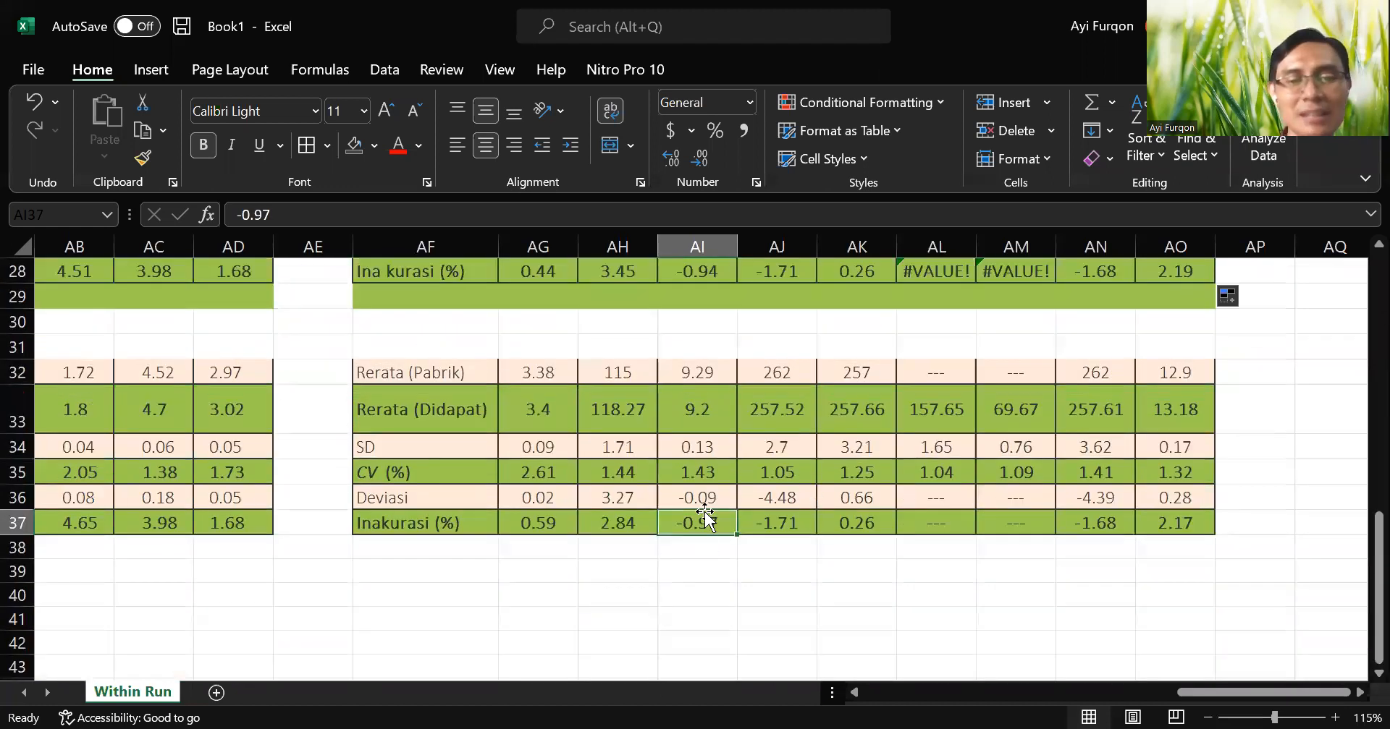
{"action": "scroll", "coordinate": [711, 522], "scroll_direction": "up", "scroll_amount": 6}
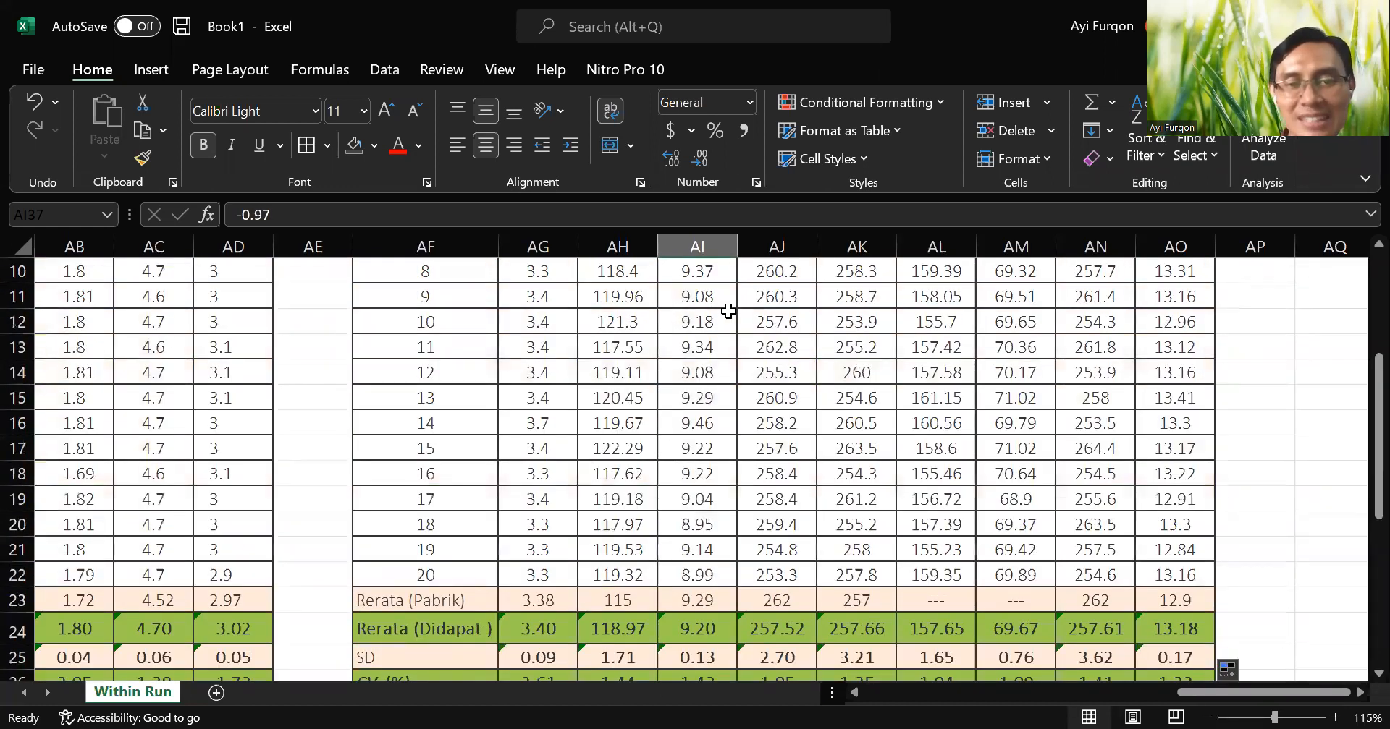
{"action": "scroll", "coordinate": [728, 311], "scroll_direction": "up", "scroll_amount": 3}
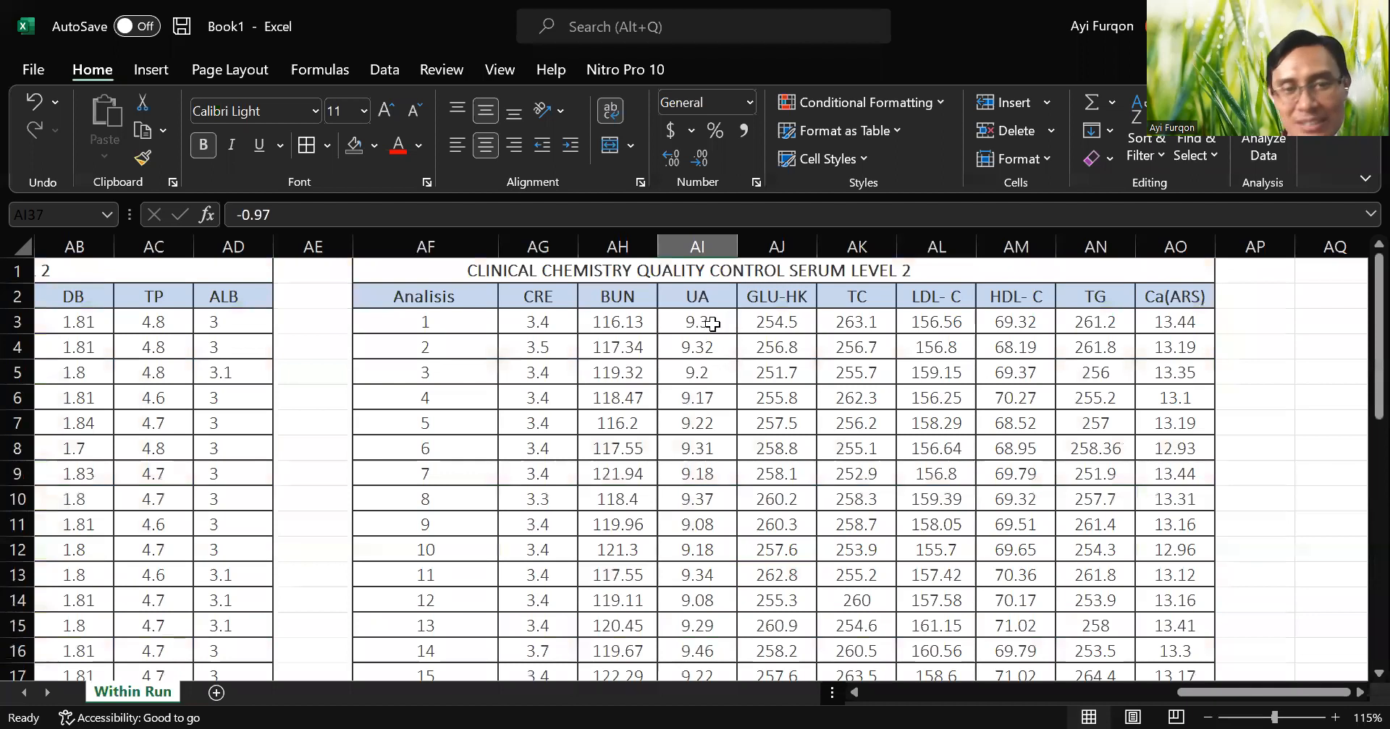
Re-enter the first UA result in AI3 as 9.30 and look through the UA results below it.
{"action": "double_click", "coordinate": [712, 324]}
{"action": "type", "text": "0"}
{"action": "key", "text": "Return"}
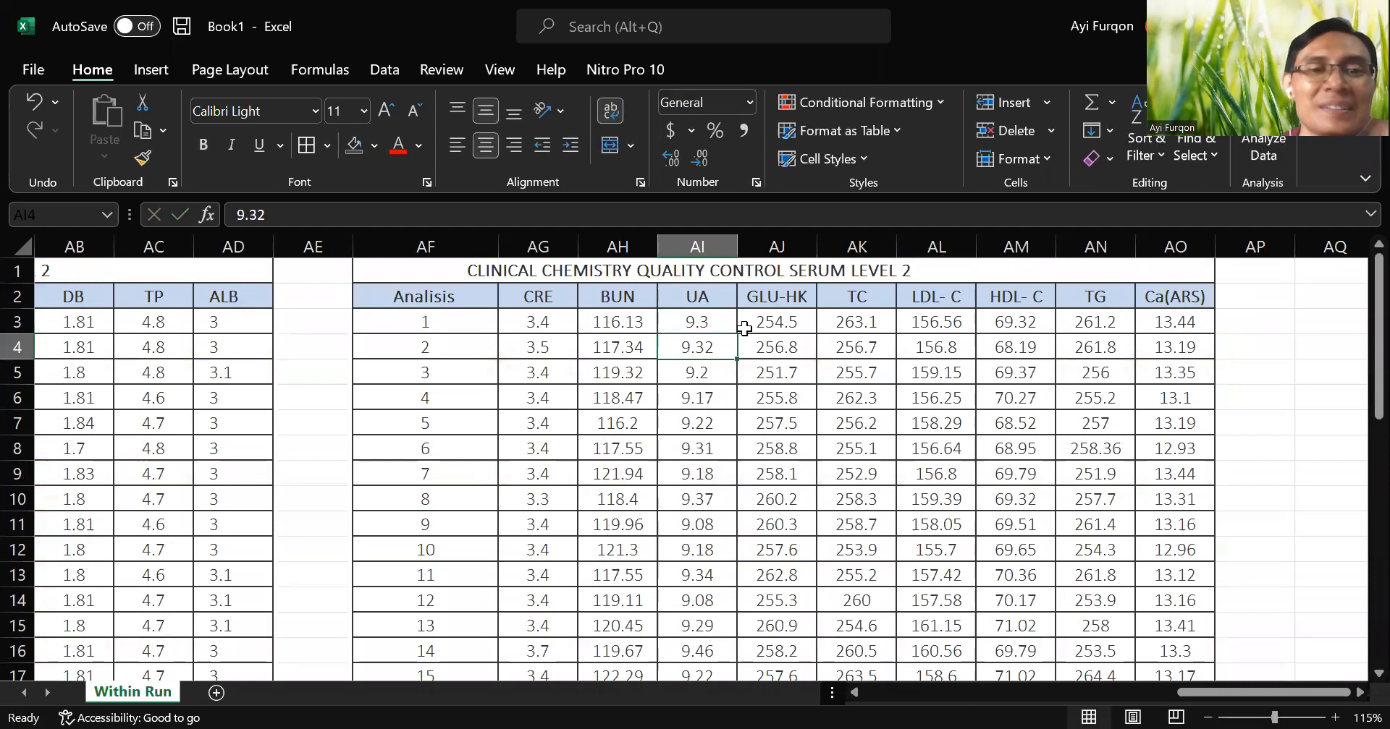
{"action": "key", "text": "Down"}
{"action": "key", "text": "Down"}
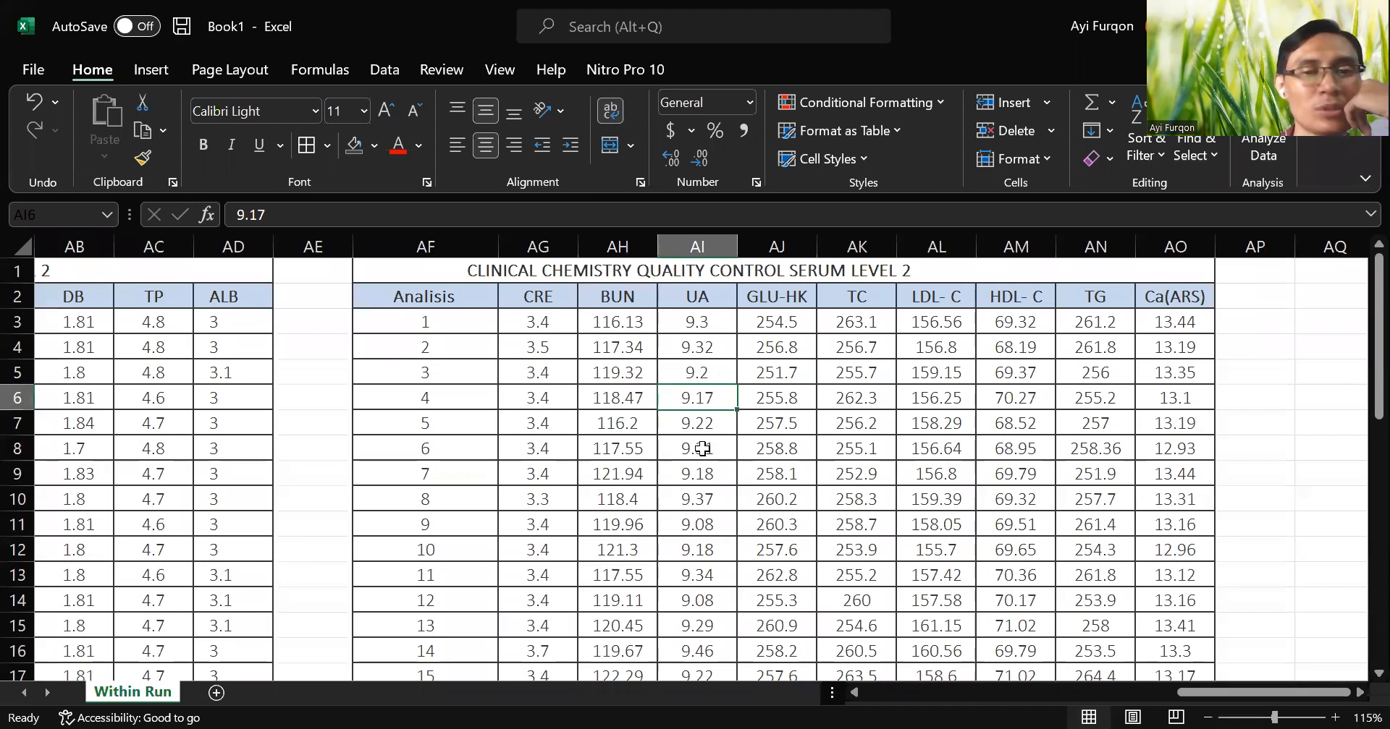
Compare the calculated GLU-HK mean in AJ24 with the reference mean in AJ33, checking the data it averages.
{"action": "left_click", "coordinate": [782, 317]}
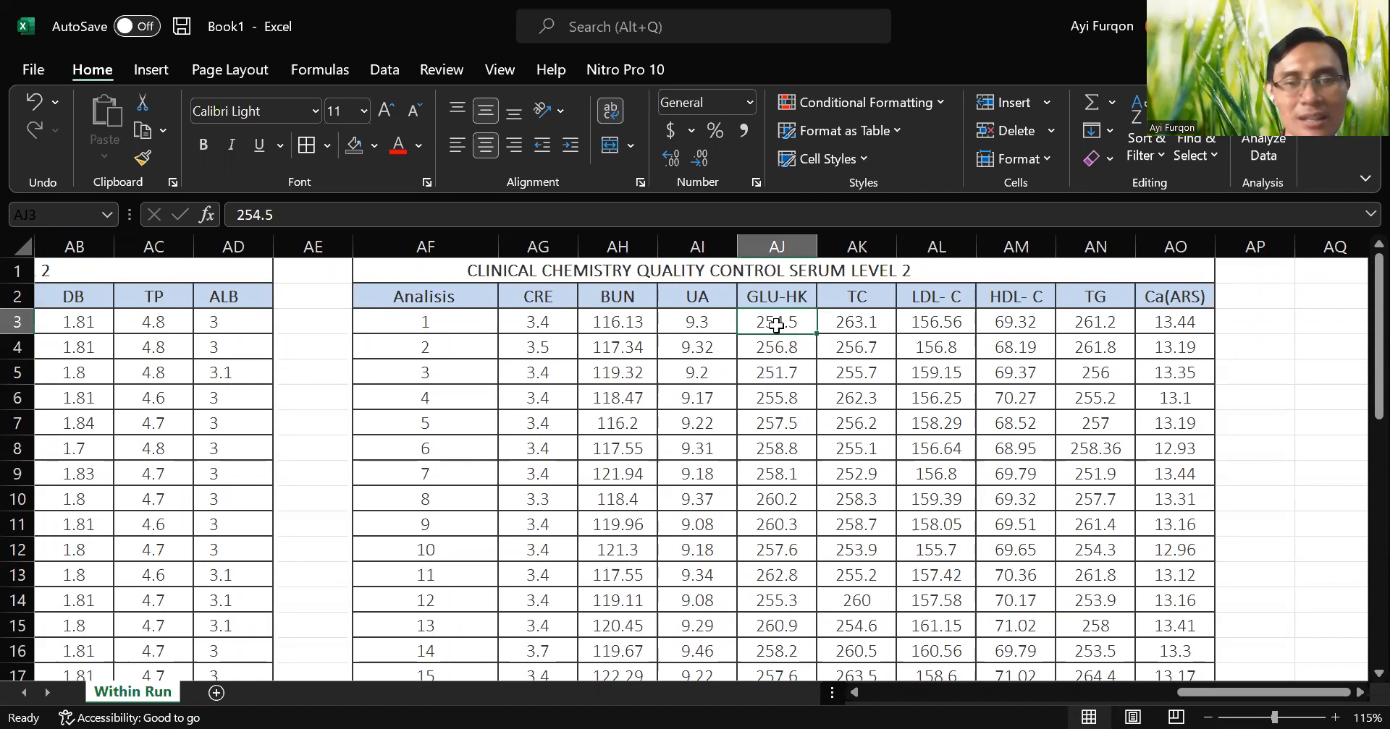
{"action": "scroll", "coordinate": [794, 424], "scroll_direction": "down", "scroll_amount": 5}
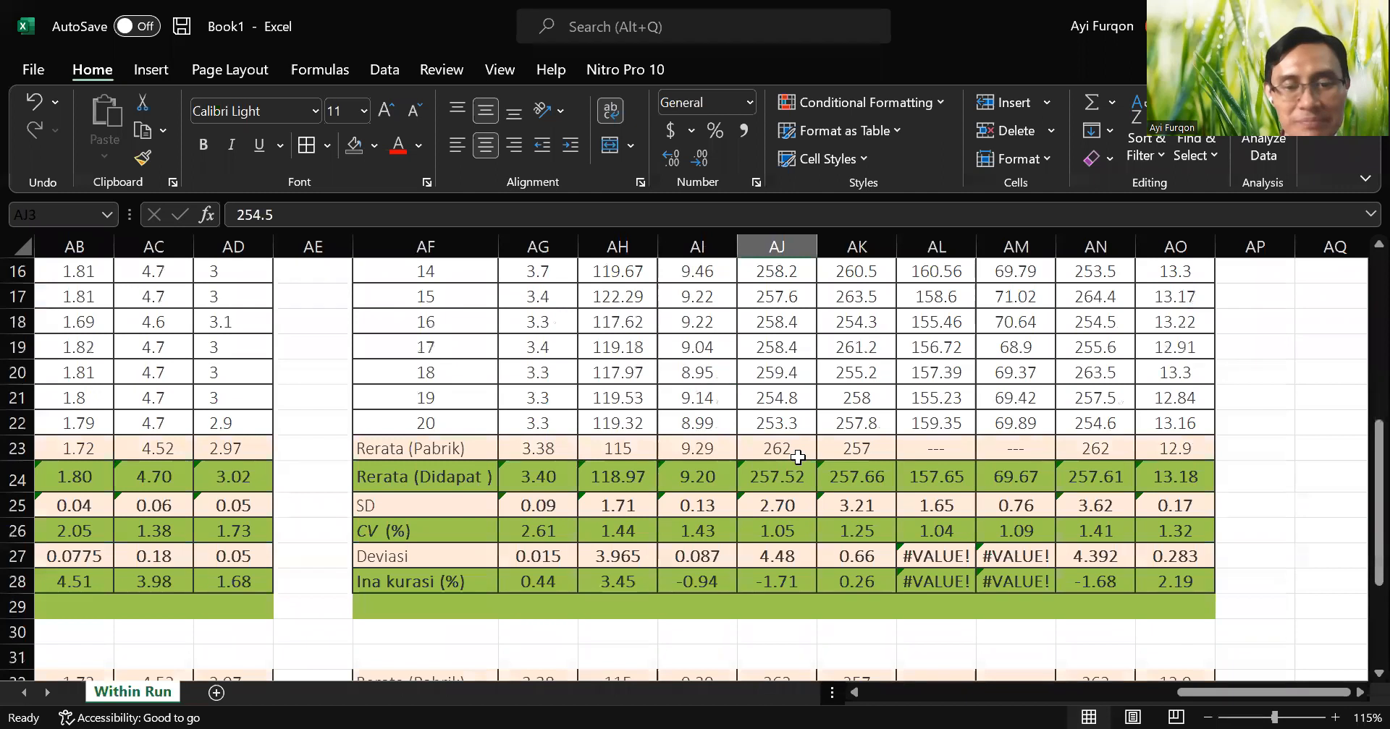
{"action": "scroll", "coordinate": [798, 456], "scroll_direction": "down", "scroll_amount": 3}
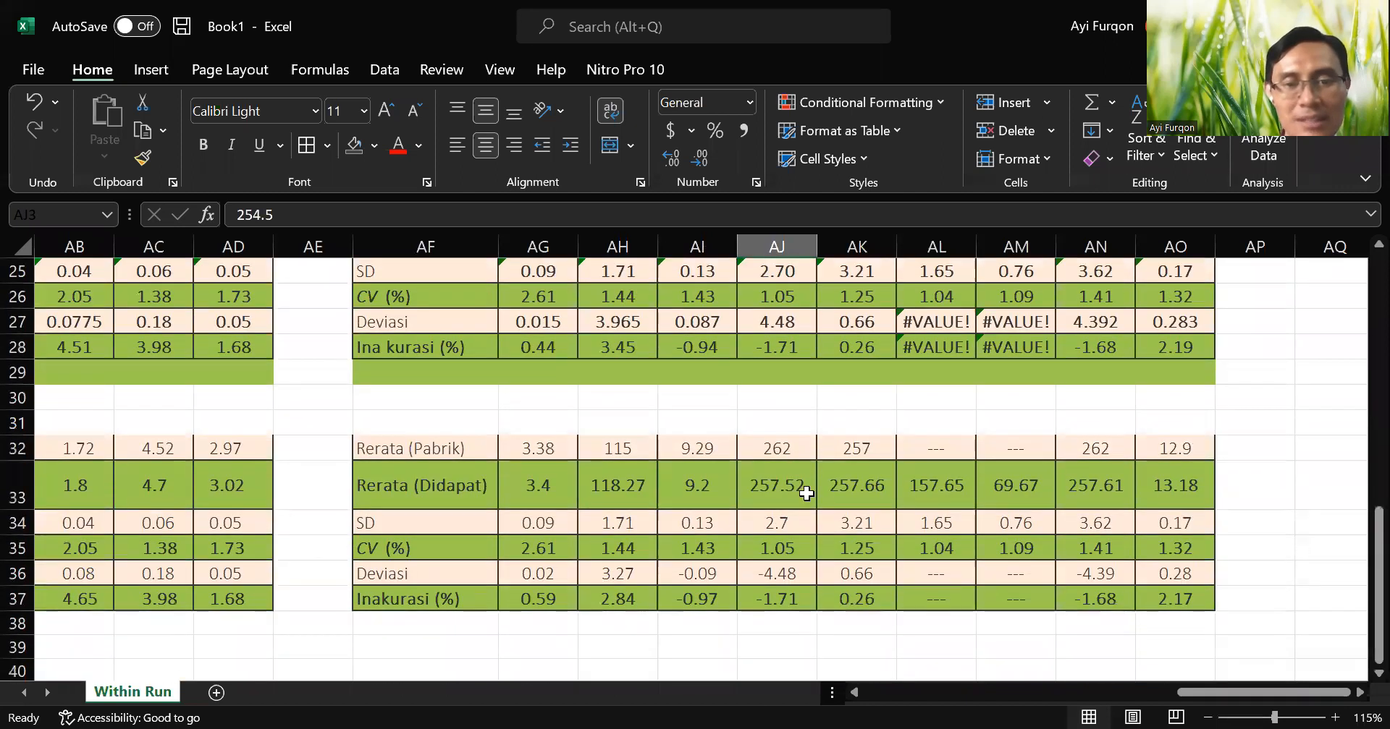
{"action": "left_click", "coordinate": [797, 501]}
{"action": "scroll", "coordinate": [800, 492], "scroll_direction": "up", "scroll_amount": 1}
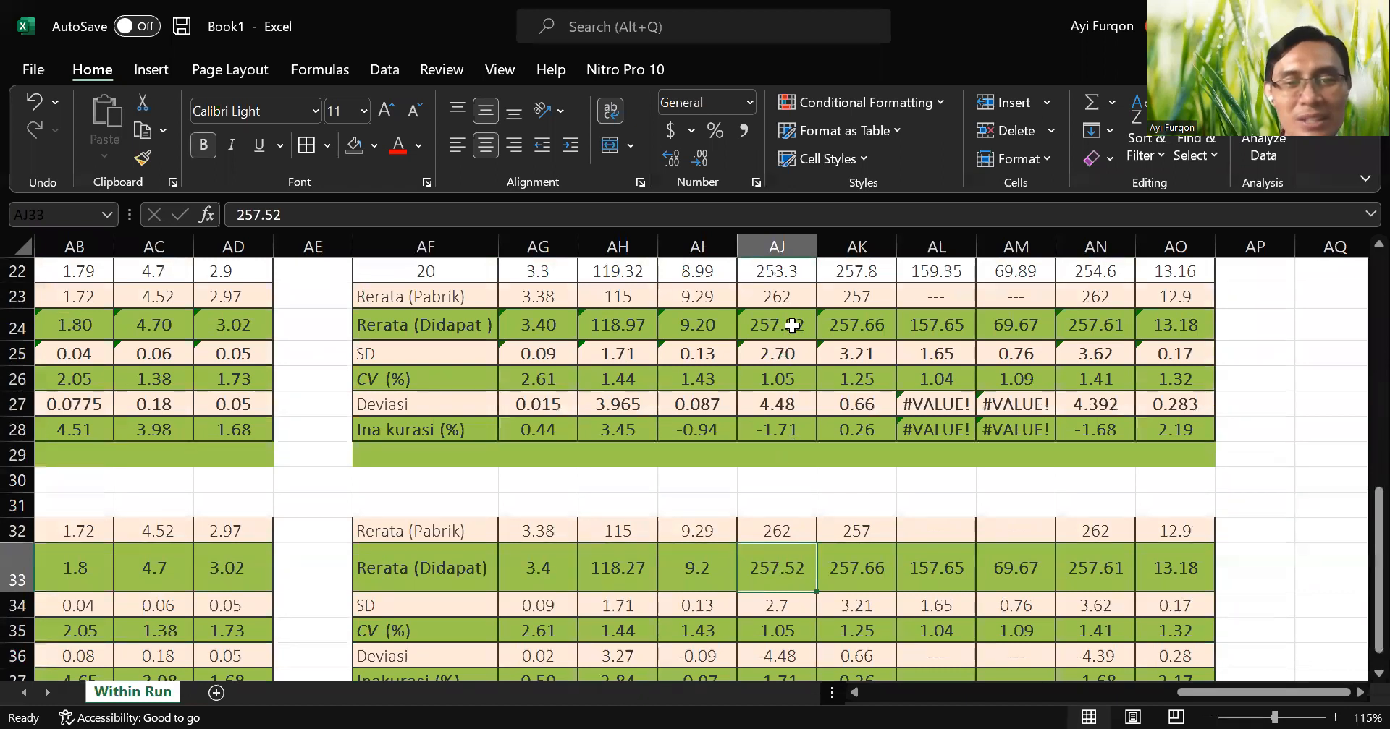
{"action": "left_click", "coordinate": [793, 325]}
{"action": "scroll", "coordinate": [794, 330], "scroll_direction": "up", "scroll_amount": 7}
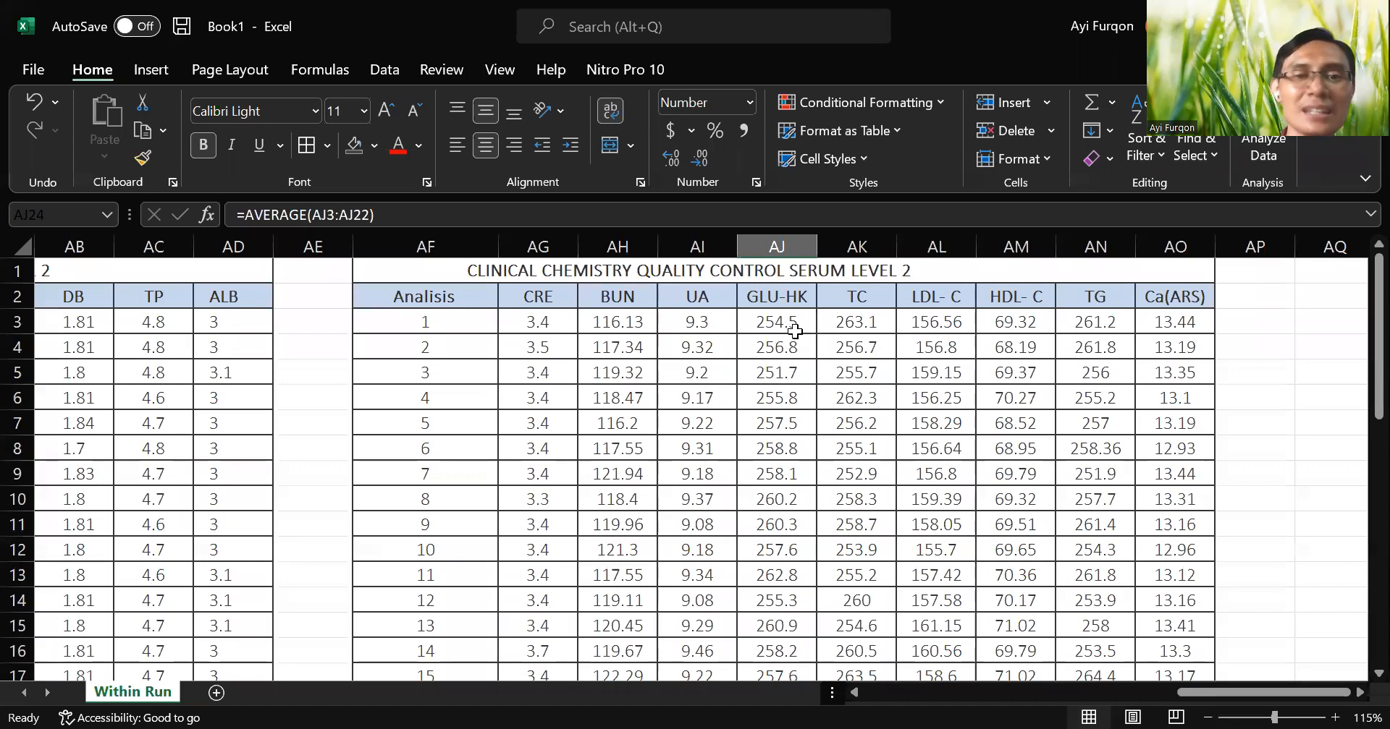
Compare the calculated TG statistics in column AN with the reference values, starting from the mean in AN33.
{"action": "scroll", "coordinate": [1109, 325], "scroll_direction": "down", "scroll_amount": 5}
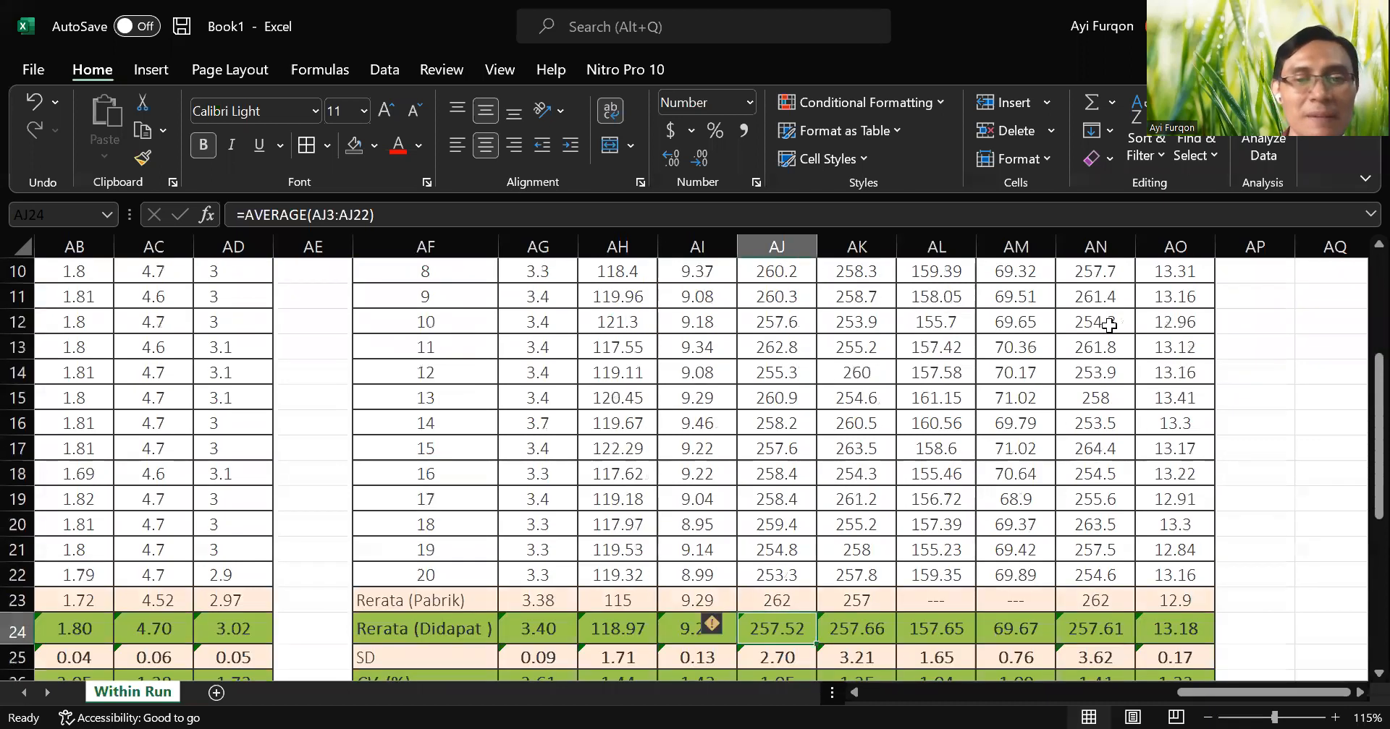
{"action": "scroll", "coordinate": [1109, 325], "scroll_direction": "down", "scroll_amount": 2}
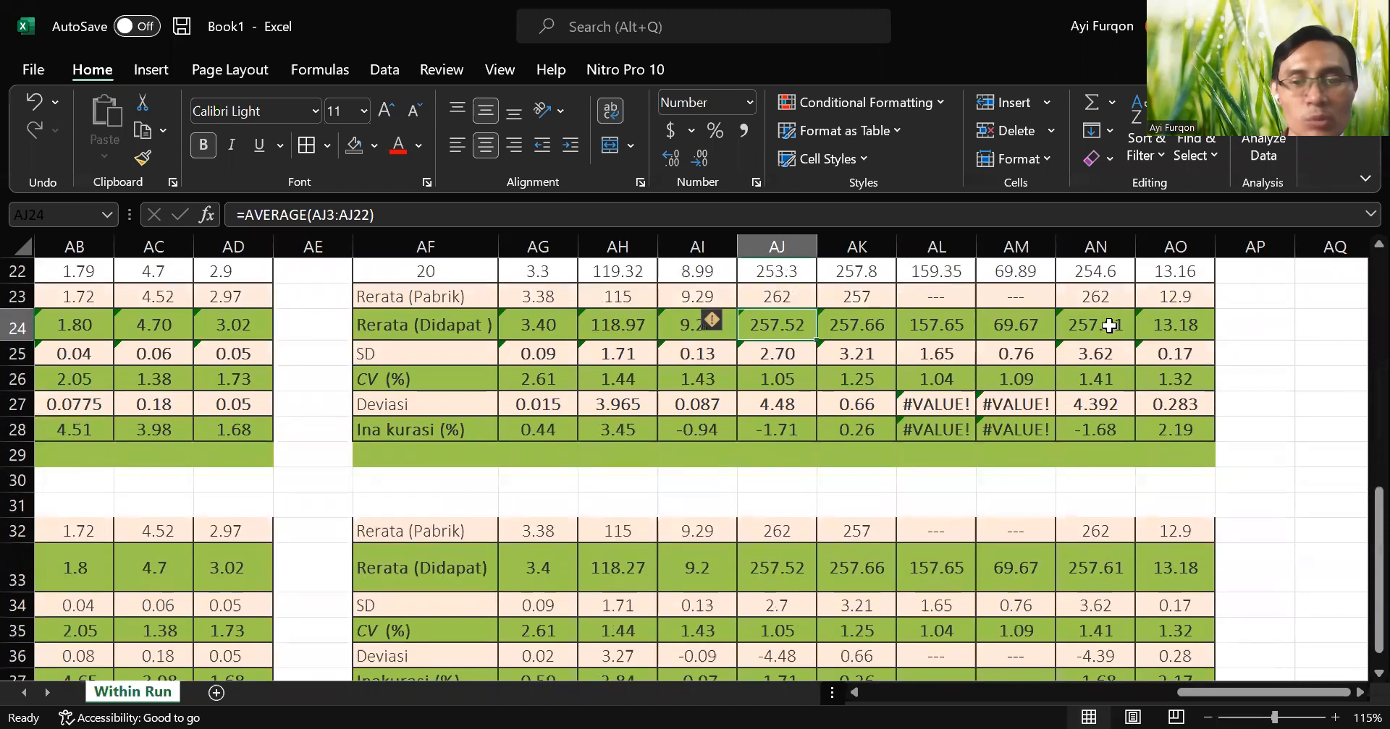
{"action": "left_click", "coordinate": [1091, 568]}
{"action": "scroll", "coordinate": [1129, 568], "scroll_direction": "down", "scroll_amount": 1}
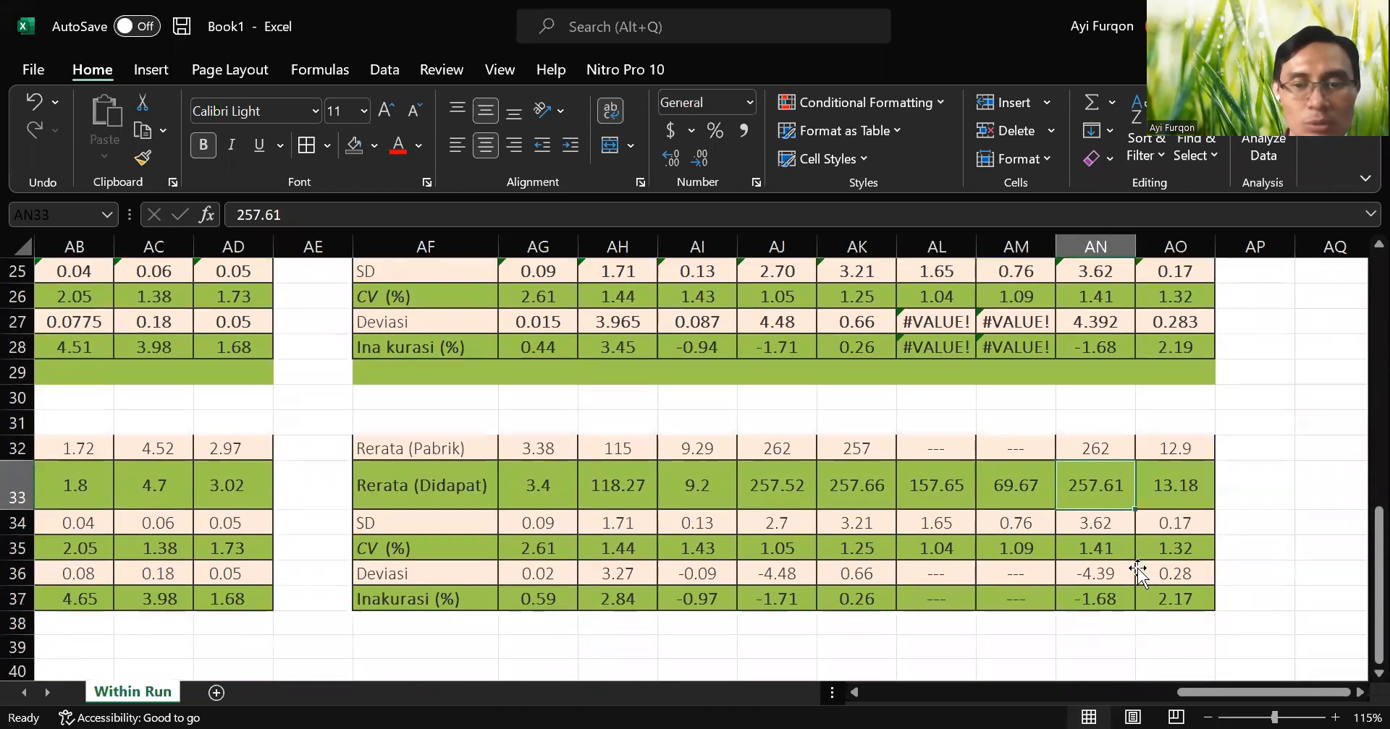
{"action": "scroll", "coordinate": [1116, 499], "scroll_direction": "down", "scroll_amount": 2}
{"action": "scroll", "coordinate": [1116, 499], "scroll_direction": "up", "scroll_amount": 10}
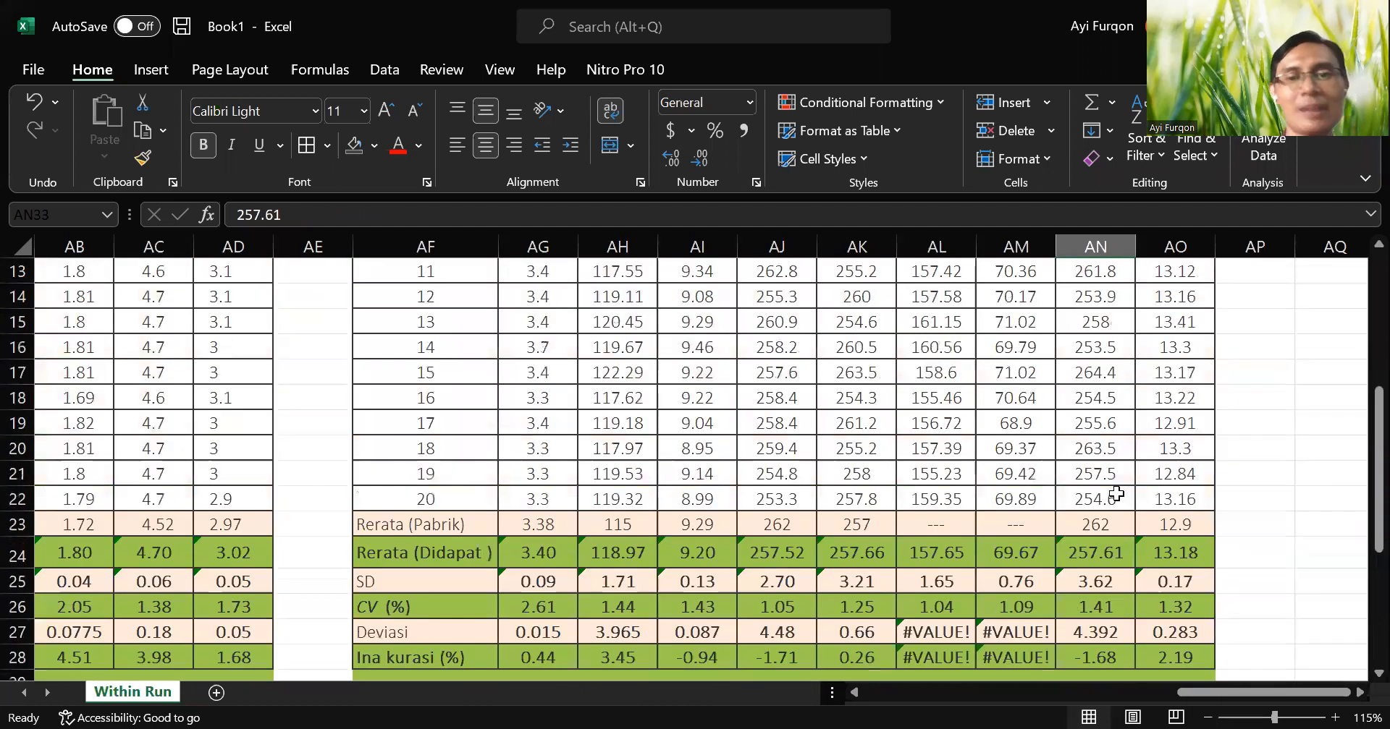
{"action": "scroll", "coordinate": [852, 355], "scroll_direction": "down", "scroll_amount": 4}
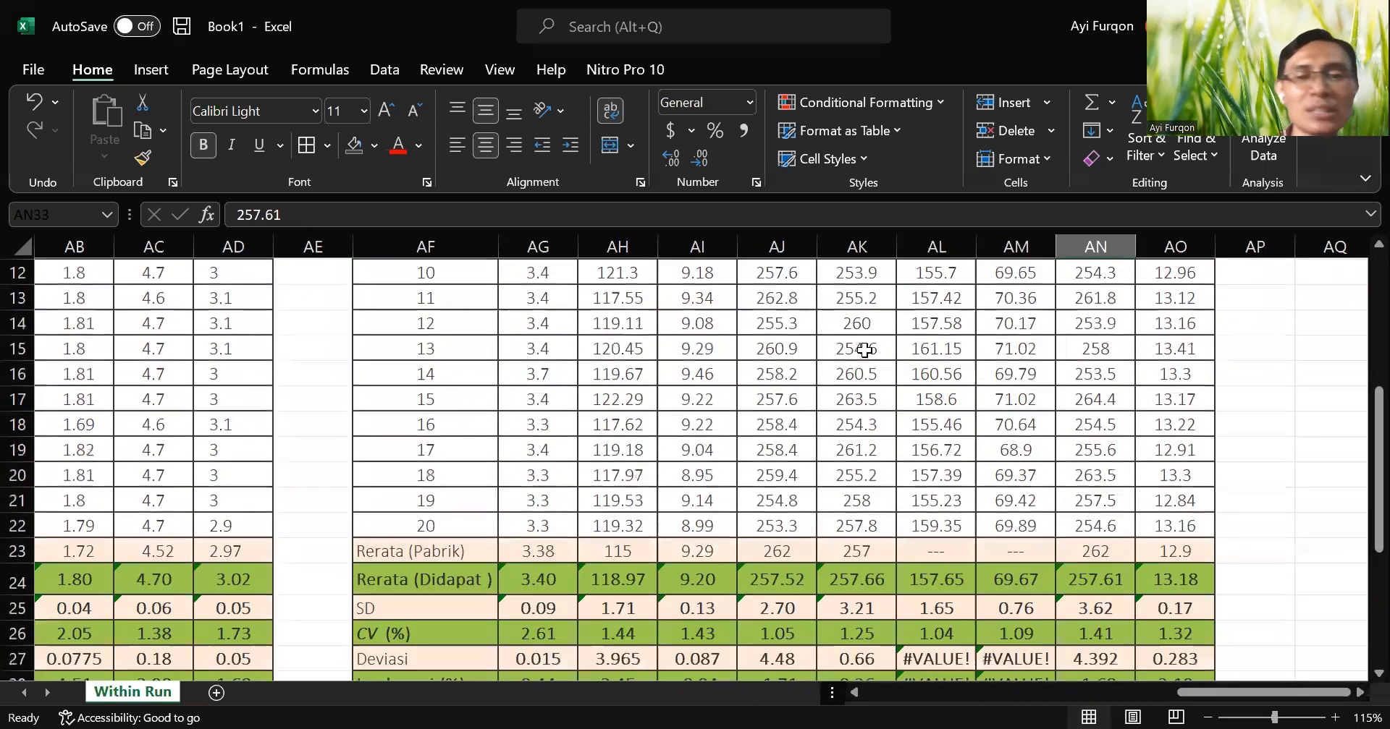
Review the Tea and Sigma metrik rows of the first table and return to the fourth table's statistics.
{"action": "left_click_drag", "start_coordinate": [1208, 700], "coordinate": [888, 702]}
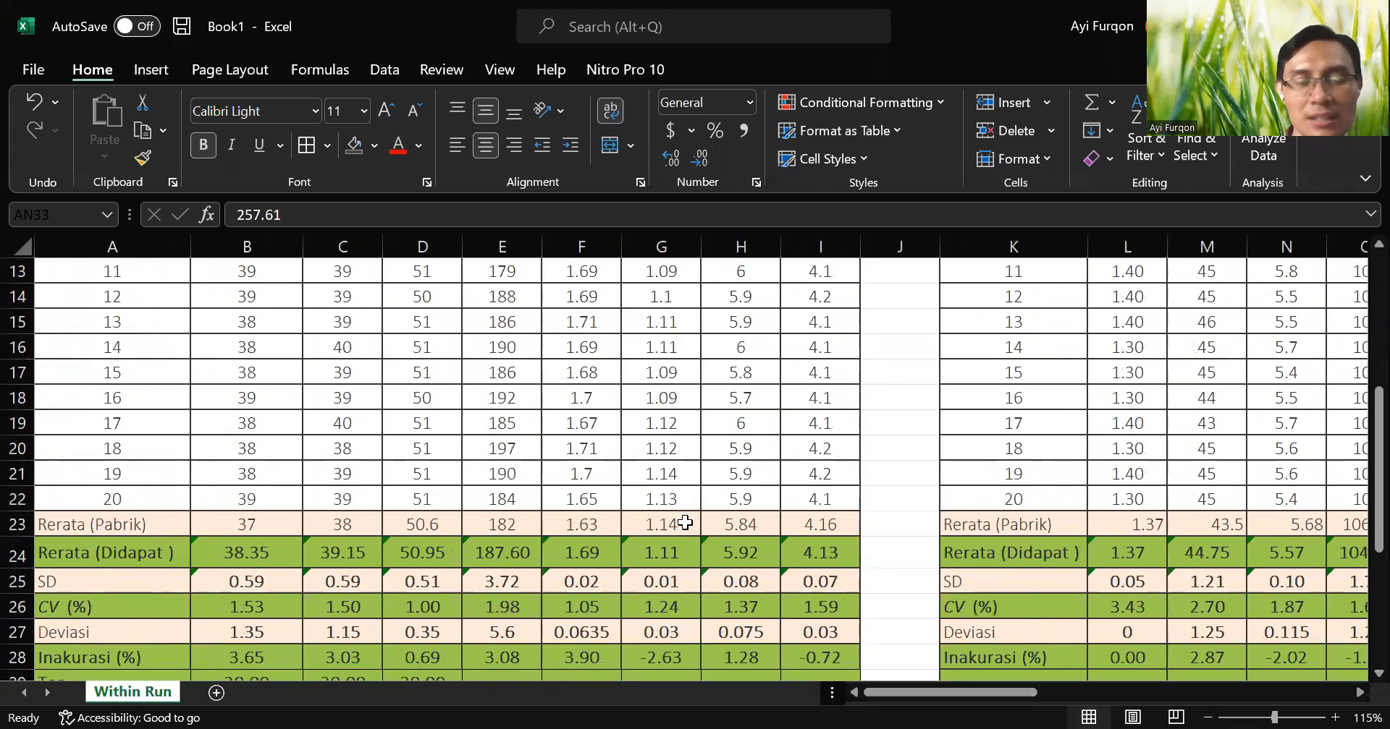
{"action": "scroll", "coordinate": [696, 518], "scroll_direction": "down", "scroll_amount": 3}
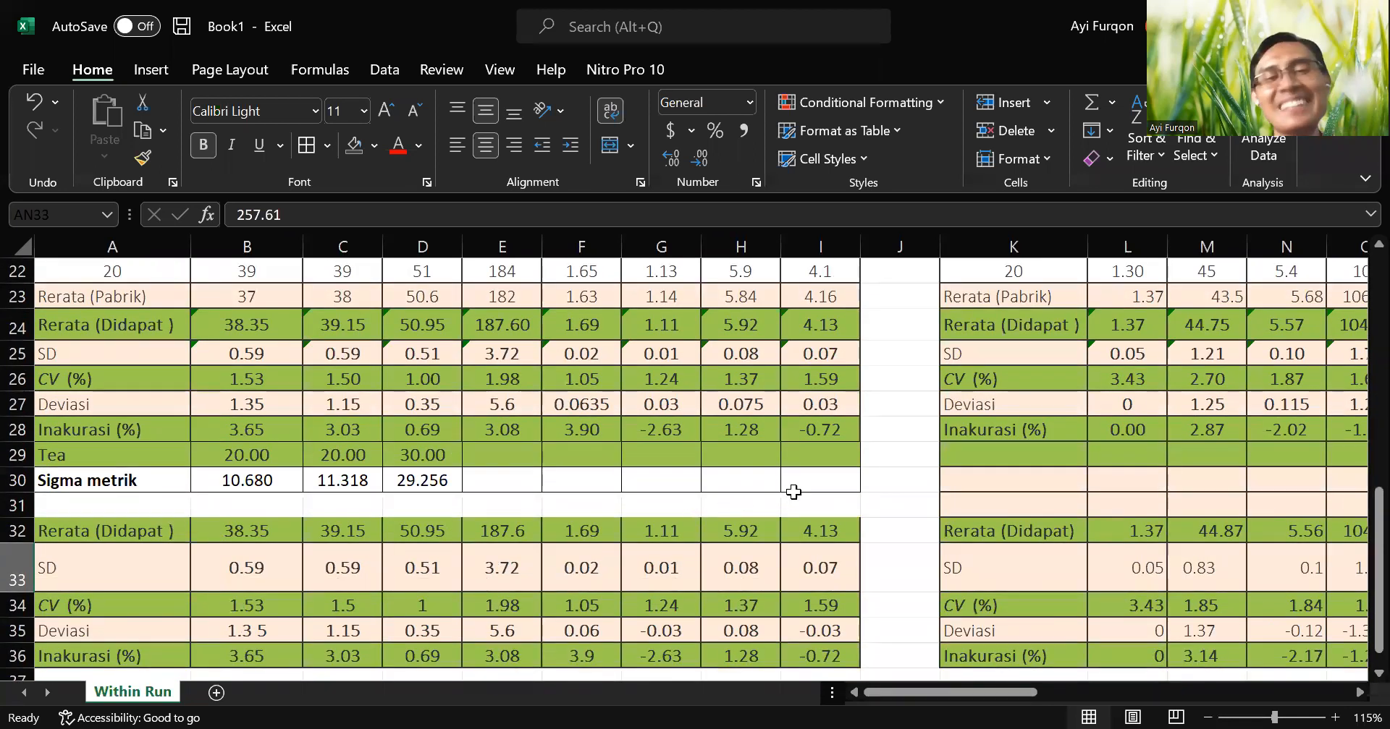
{"action": "left_click_drag", "start_coordinate": [900, 691], "coordinate": [832, 694]}
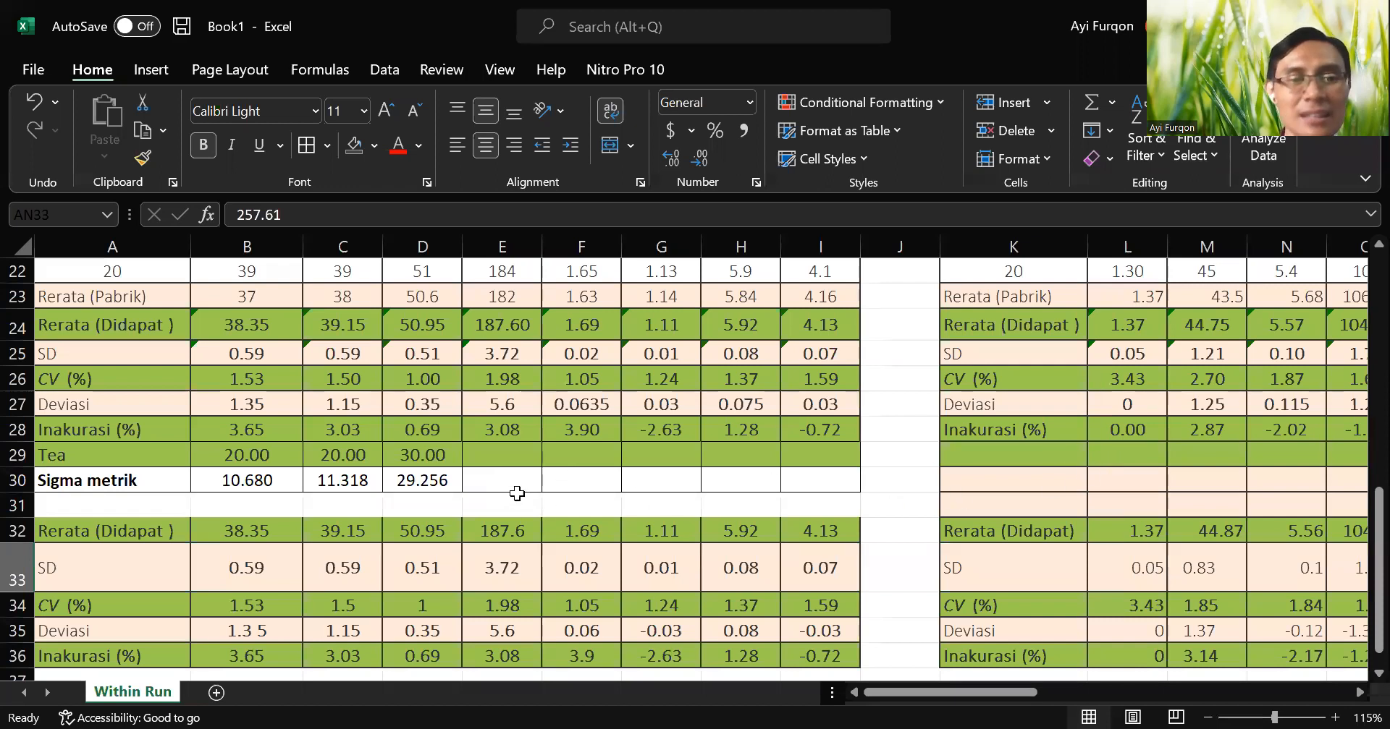
{"action": "left_click_drag", "start_coordinate": [966, 693], "coordinate": [1298, 637]}
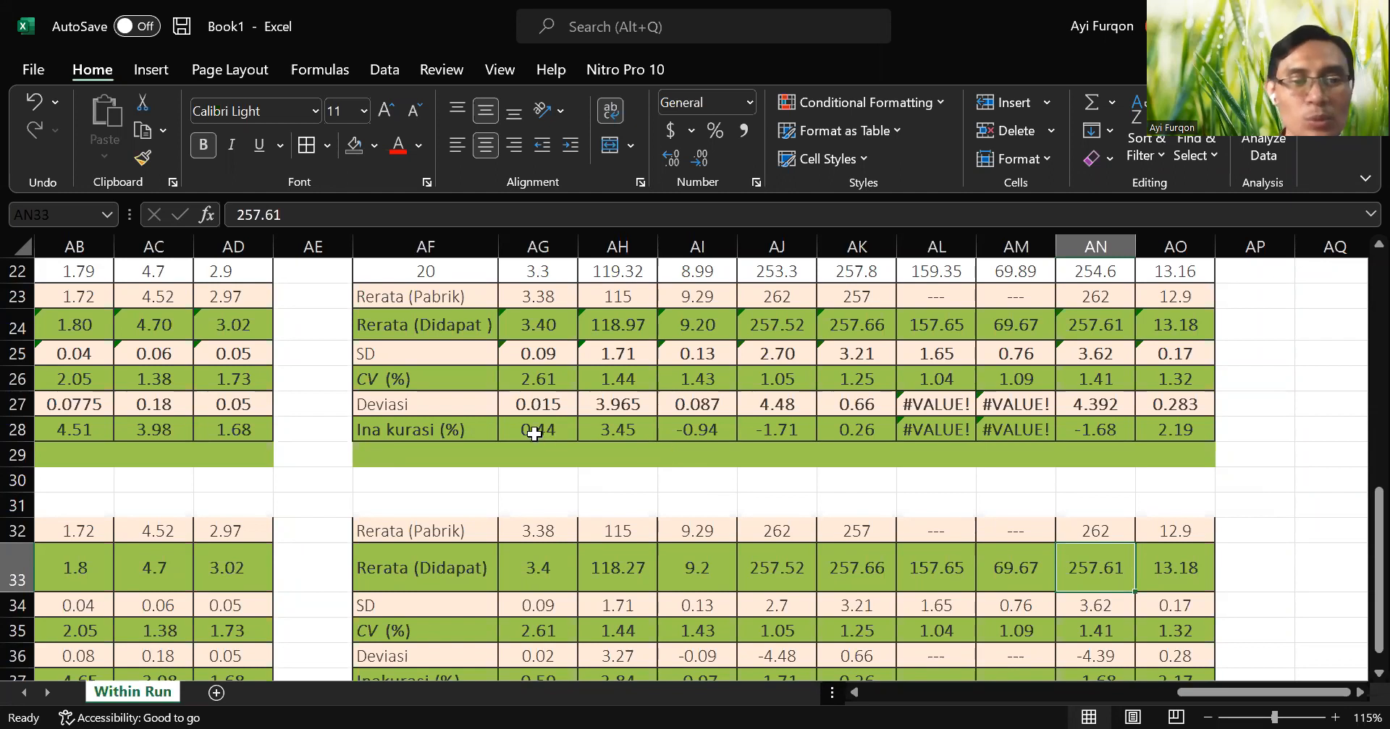
Copy the Sigma metrik label from A30 of the first table into K30 of the second table.
{"action": "scroll", "coordinate": [546, 453], "scroll_direction": "down", "scroll_amount": 1}
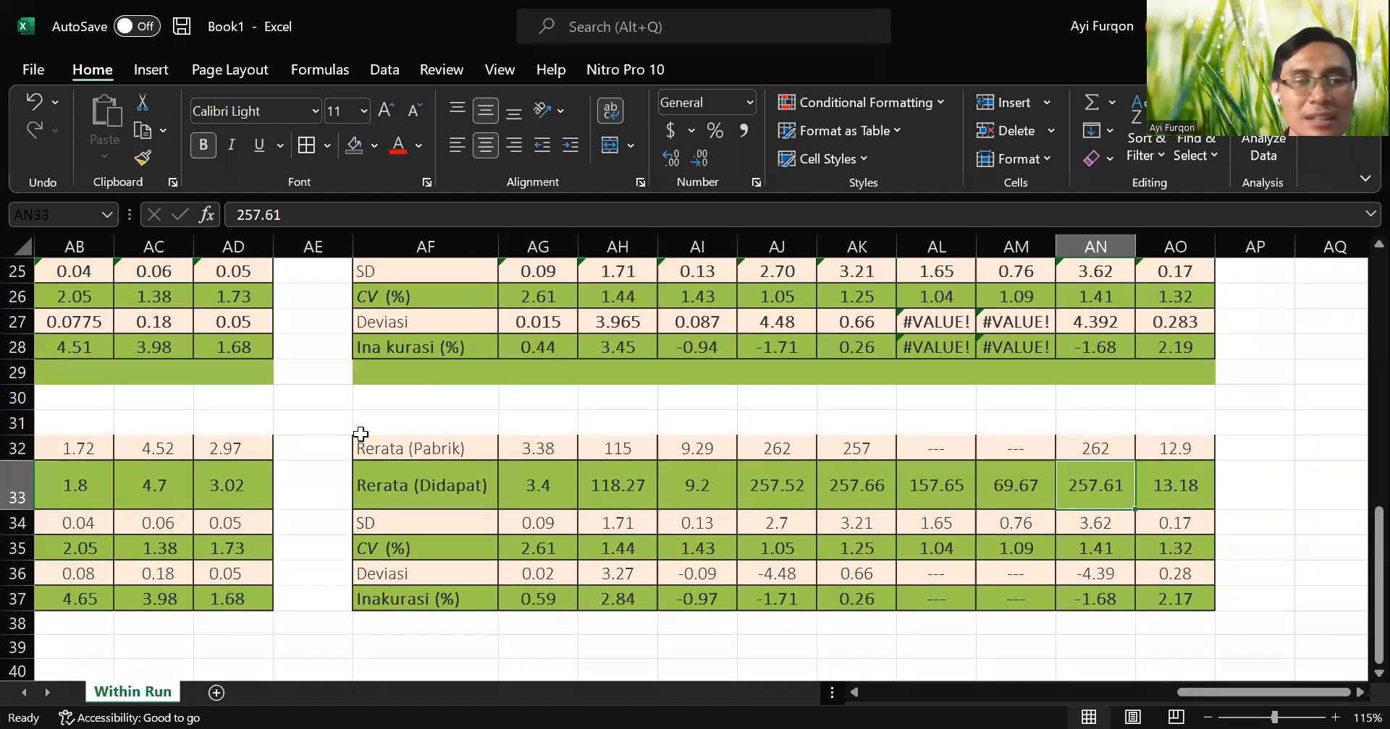
{"action": "scroll", "coordinate": [463, 416], "scroll_direction": "up", "scroll_amount": 1}
{"action": "left_click", "coordinate": [427, 453]}
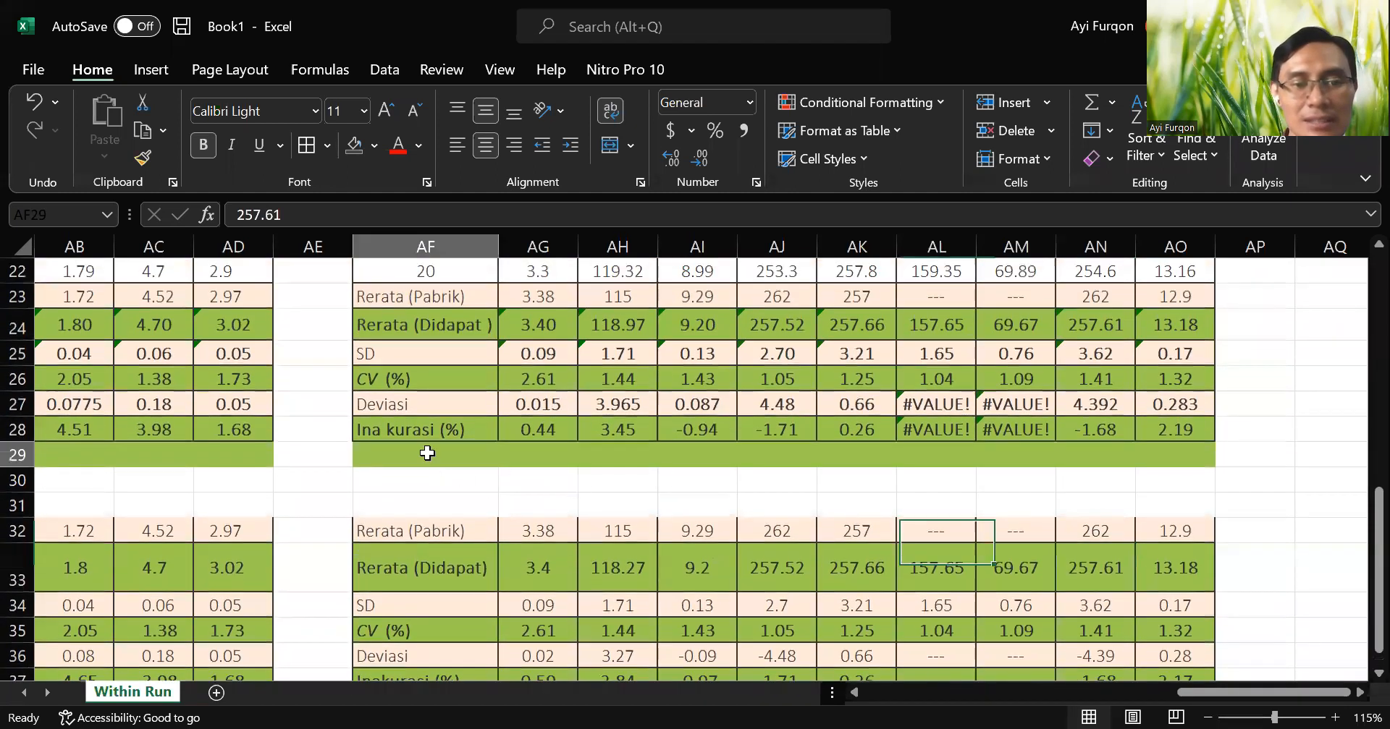
{"action": "key", "text": "Left"}
{"action": "key", "text": "Left"}
{"action": "key", "text": "Left"}
{"action": "key", "text": "Left"}
{"action": "key", "text": "Left"}
{"action": "key", "text": "Left"}
{"action": "key", "text": "Left"}
{"action": "key", "text": "Left"}
{"action": "key", "text": "Left"}
{"action": "key", "text": "Left"}
{"action": "key", "text": "Left"}
{"action": "key", "text": "Left"}
{"action": "key", "text": "Left"}
{"action": "key", "text": "Left"}
{"action": "key", "text": "Left"}
{"action": "key", "text": "Left"}
{"action": "key", "text": "Left"}
{"action": "key", "text": "Left"}
{"action": "key", "text": "Left"}
{"action": "key", "text": "Left"}
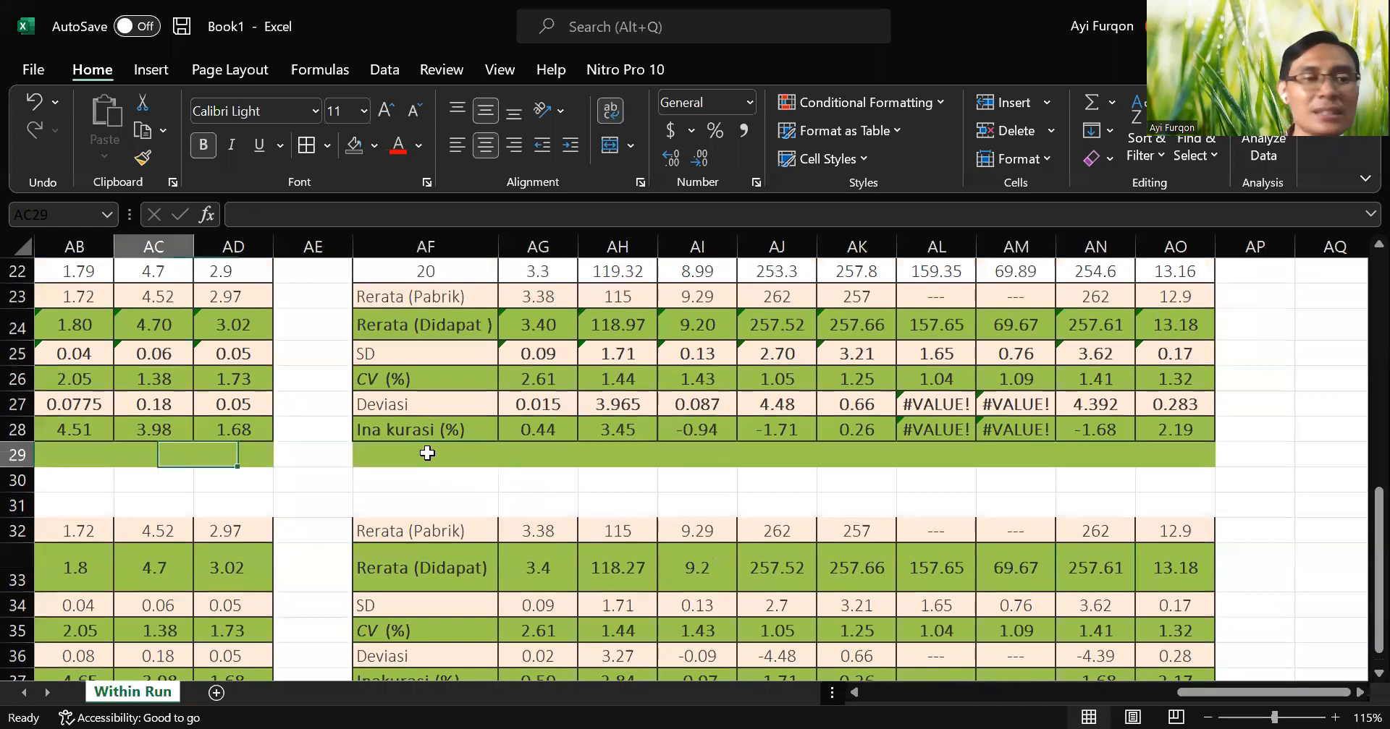
{"action": "key", "text": "Left"}
{"action": "key", "text": "Left"}
{"action": "key", "text": "Left"}
{"action": "key", "text": "Left"}
{"action": "key", "text": "Left"}
{"action": "key", "text": "Left"}
{"action": "key", "text": "Left"}
{"action": "key", "text": "Left"}
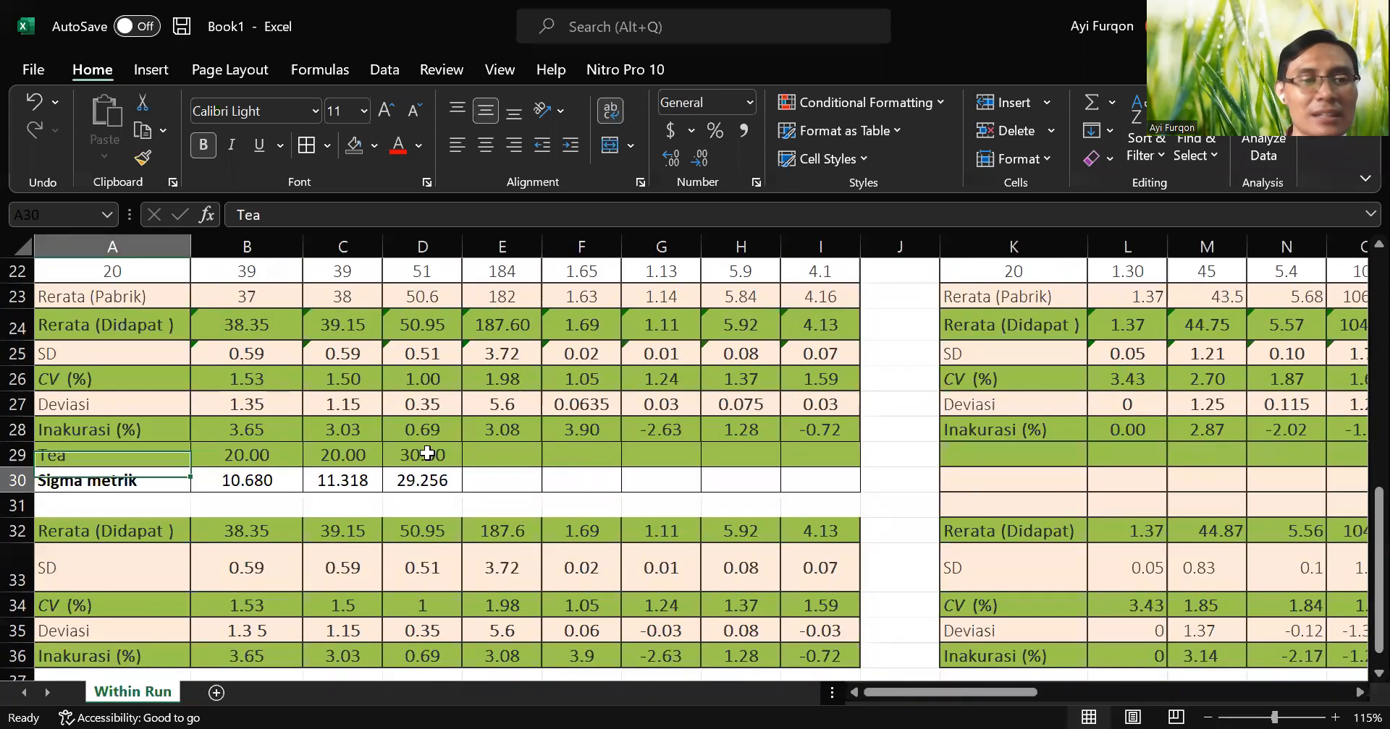
{"action": "key", "text": "Down"}
{"action": "key", "text": "ctrl+c"}
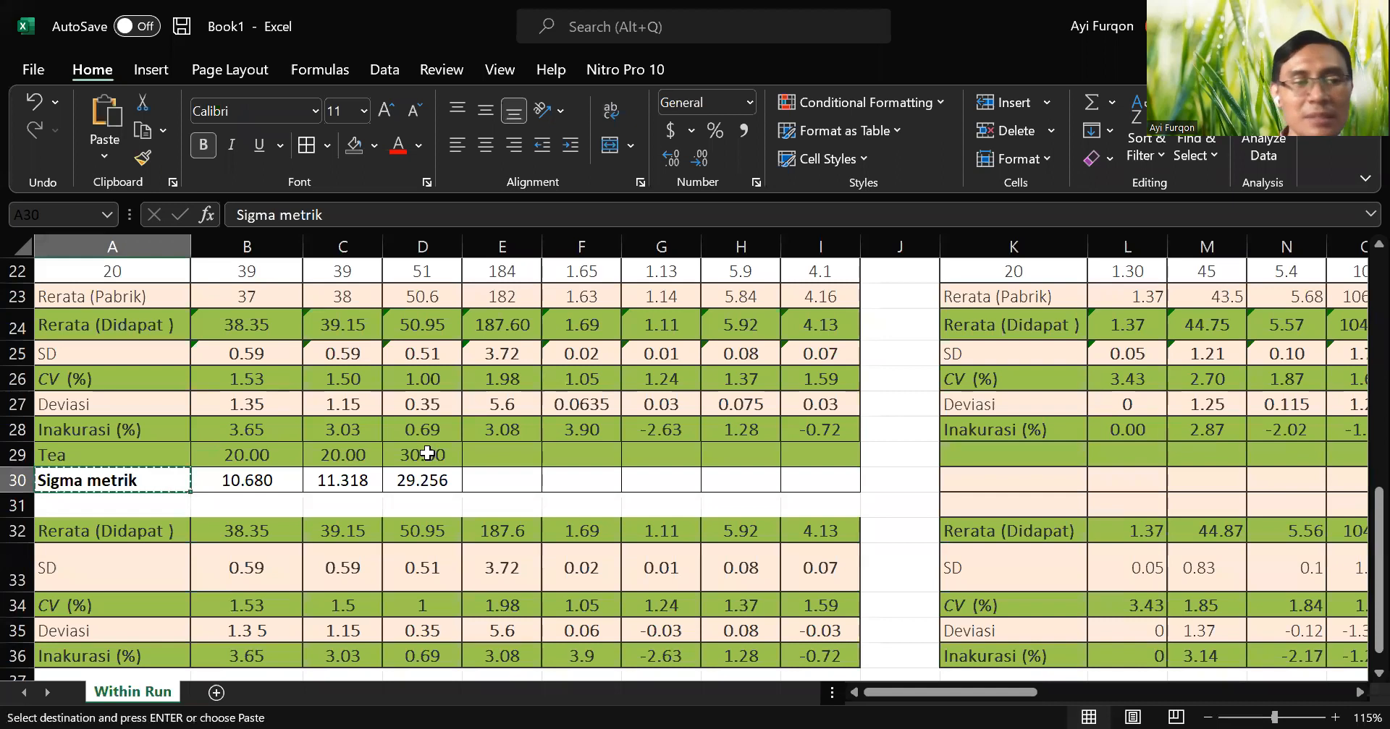
{"action": "left_click", "coordinate": [960, 479]}
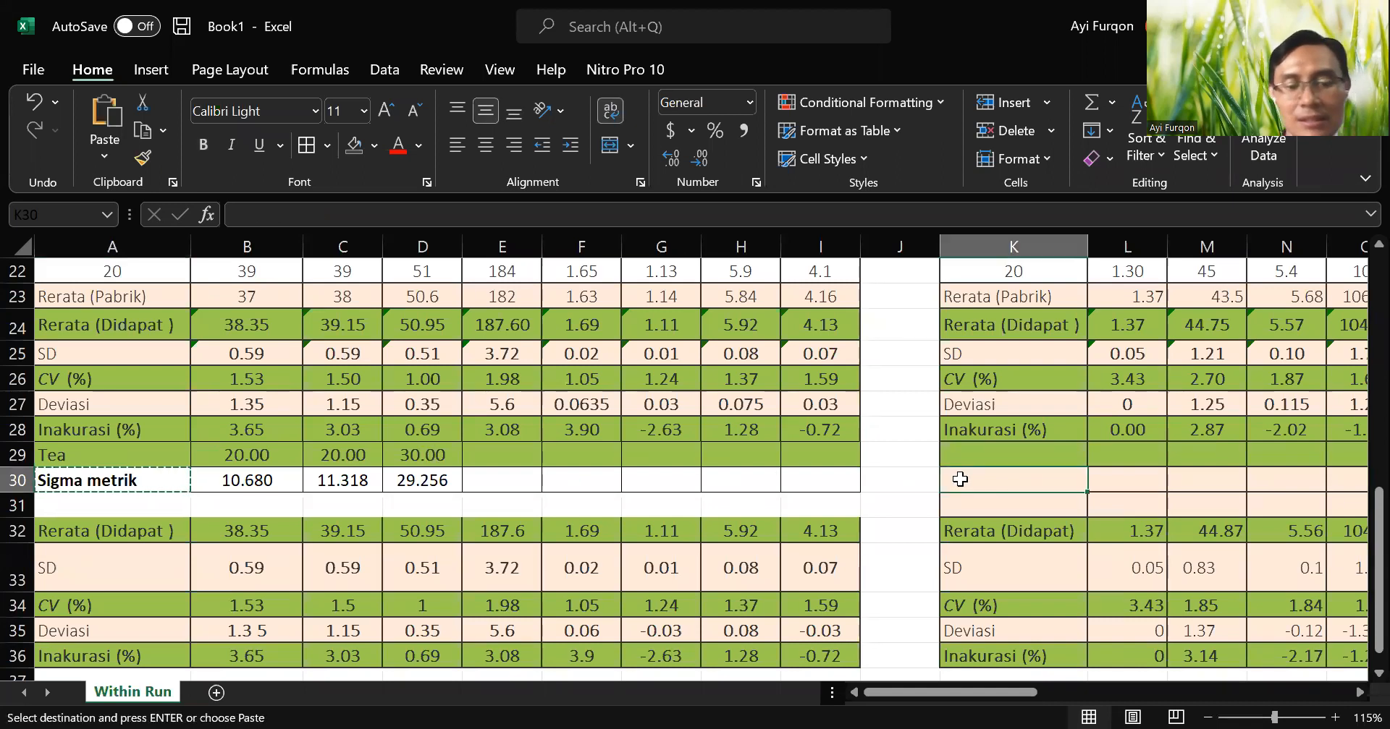
{"action": "key", "text": "ctrl+v"}
Paste the copied Sigma metrik label into V29 under the third table and select AF31 in the fourth table's label column.
{"action": "left_click_drag", "start_coordinate": [979, 692], "coordinate": [1106, 691]}
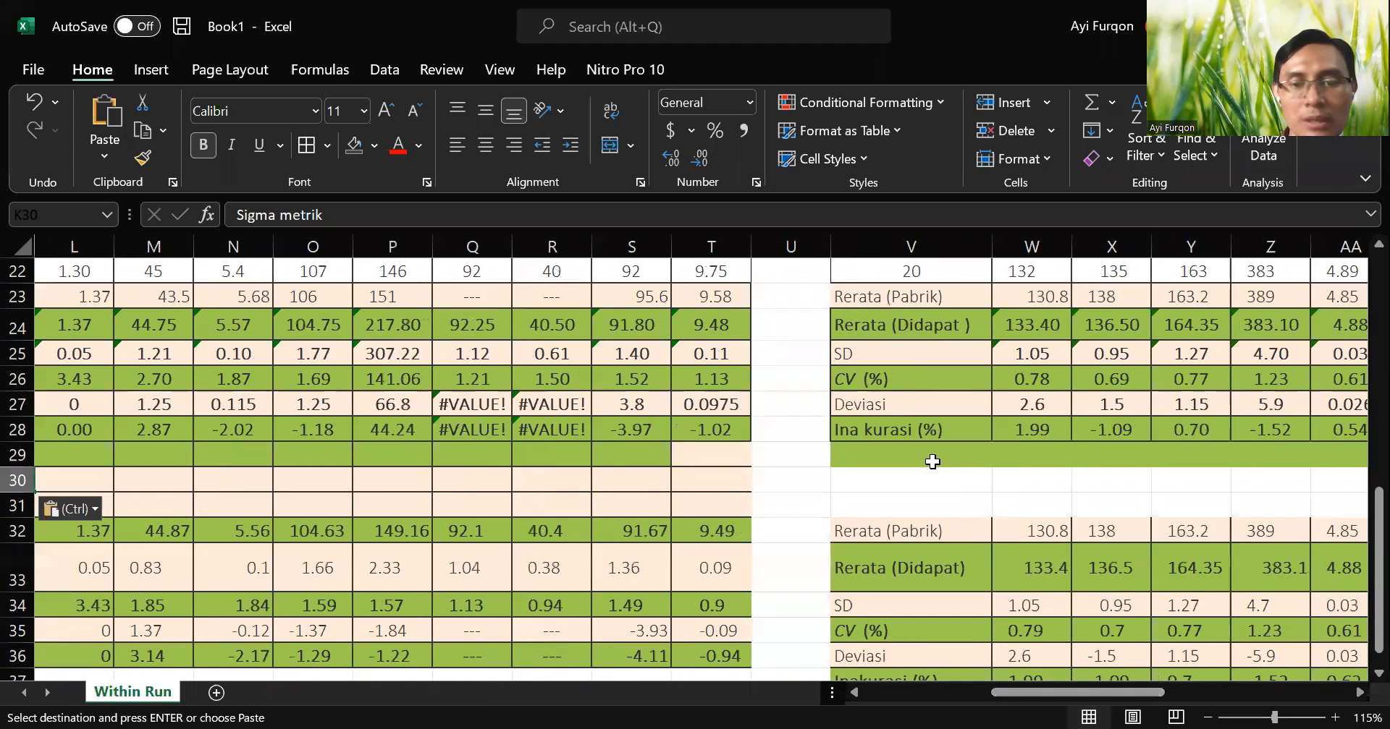
{"action": "left_click", "coordinate": [931, 459]}
{"action": "key", "text": "ctrl+v"}
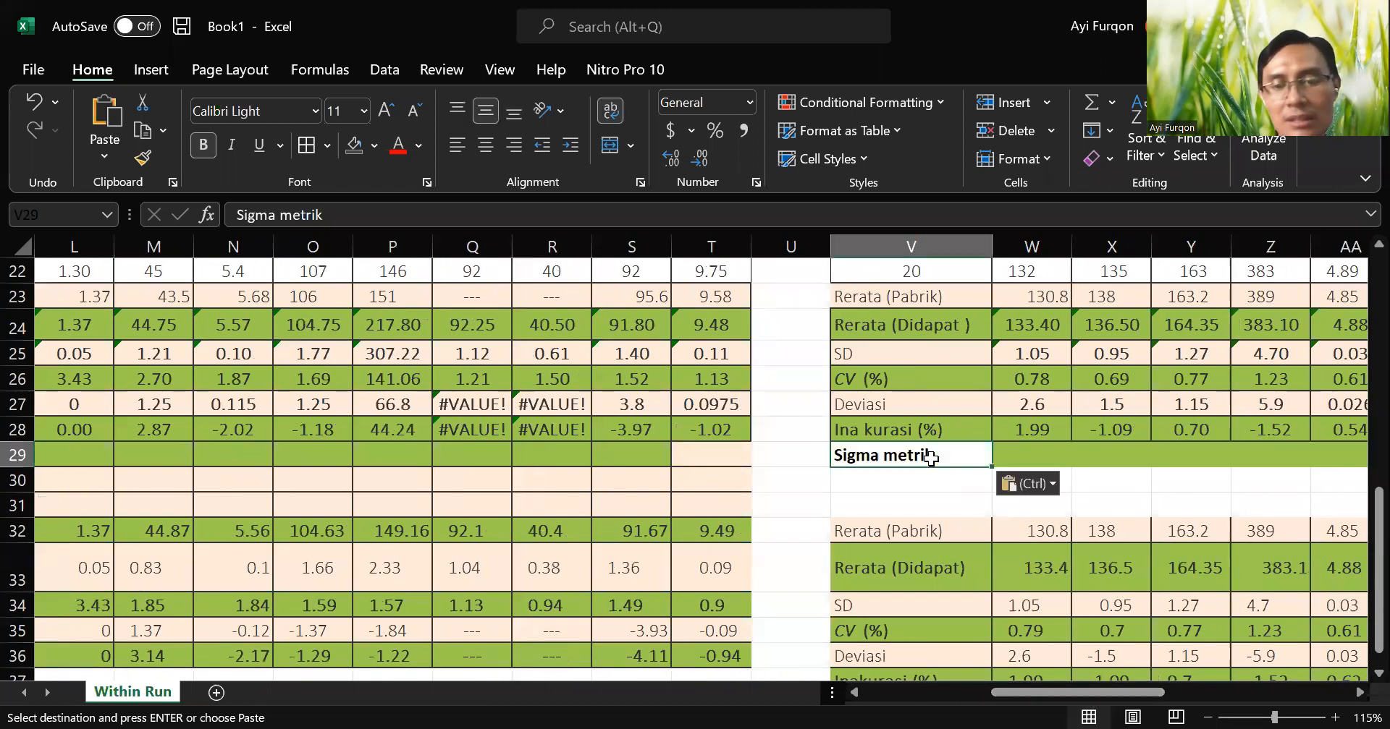
{"action": "left_click_drag", "start_coordinate": [1061, 693], "coordinate": [1224, 691]}
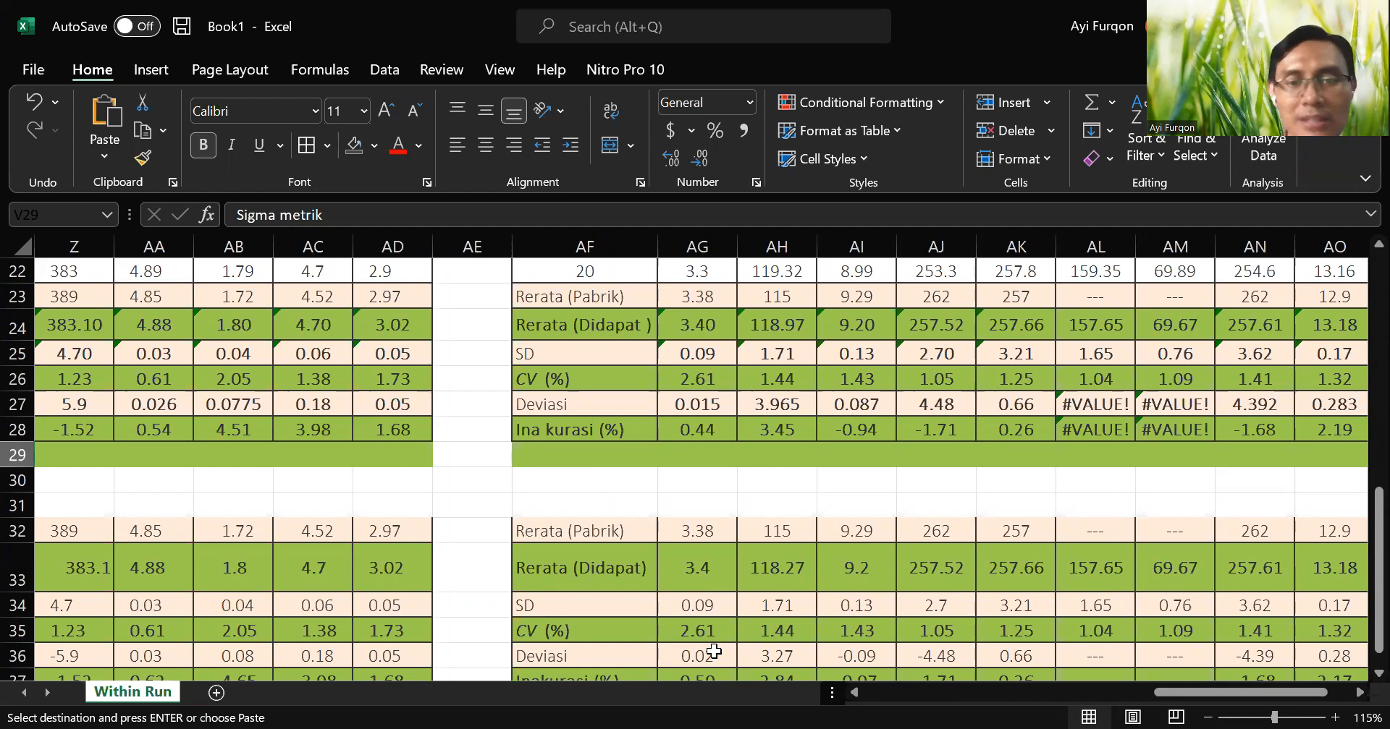
{"action": "left_click", "coordinate": [534, 501]}
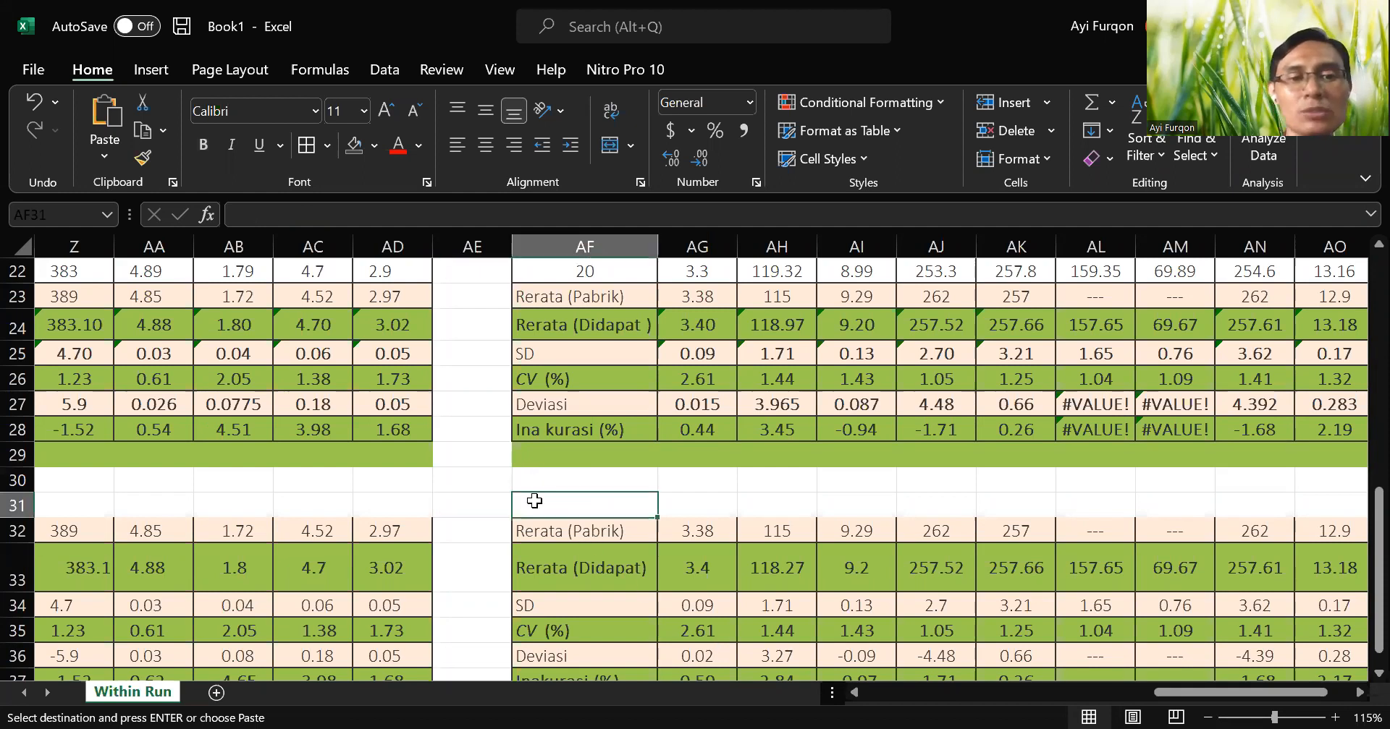